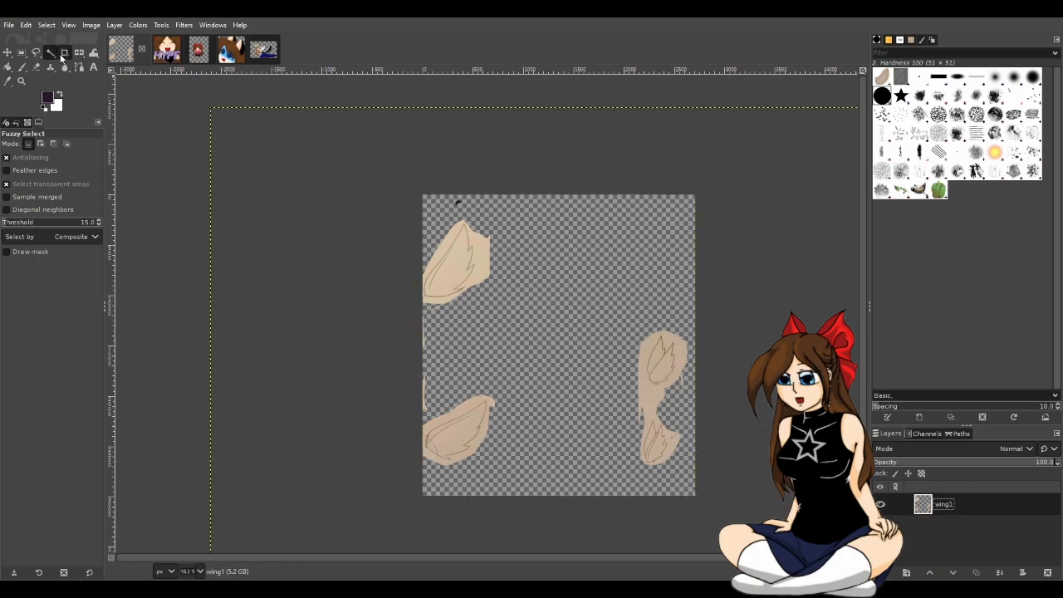
# Crop the oversized wing1 layer to the canvas bounds of 2712 × 2992 px.
pyautogui.hotkey('shift', 'c')
pyautogui.moveTo(418, 192); pyautogui.dragTo(706, 506)
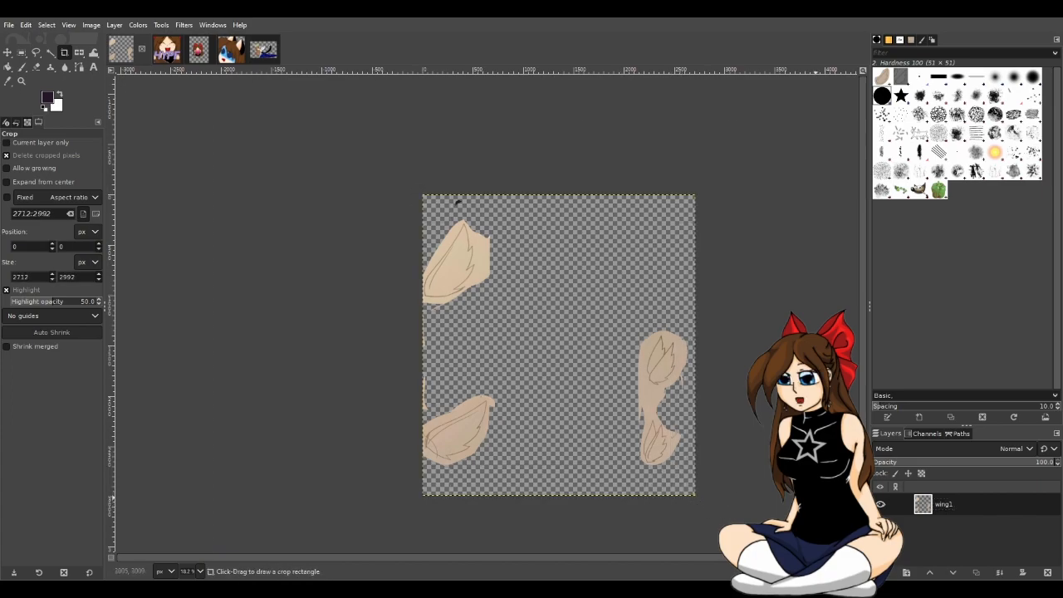
pyautogui.scroll(1, 586, 461)
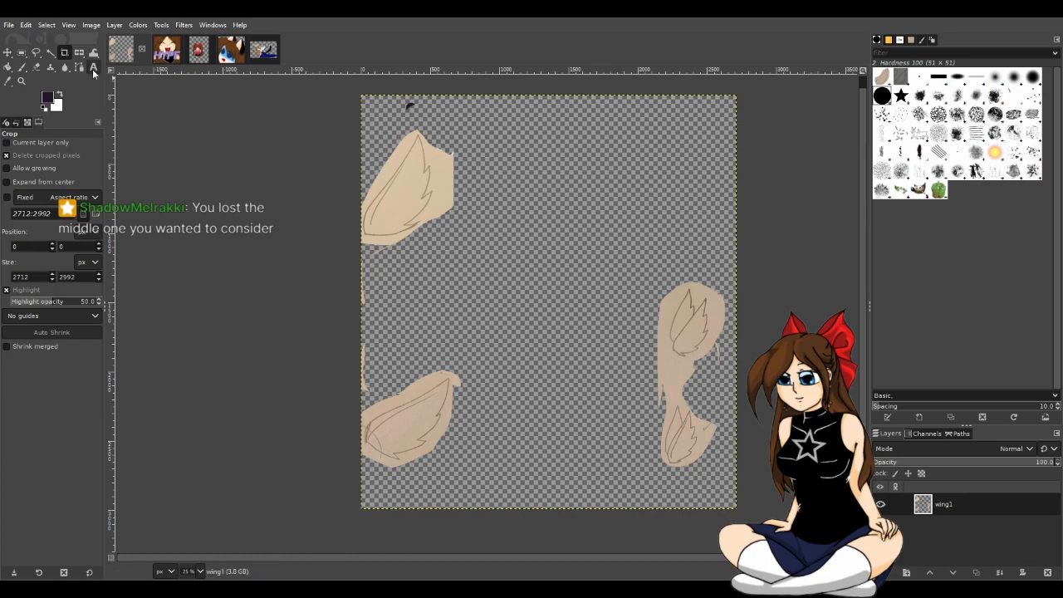
# Free-select the lower-left wing, cut and paste it, and place it as a new layer beside the upper-left wing.
pyautogui.press('f')
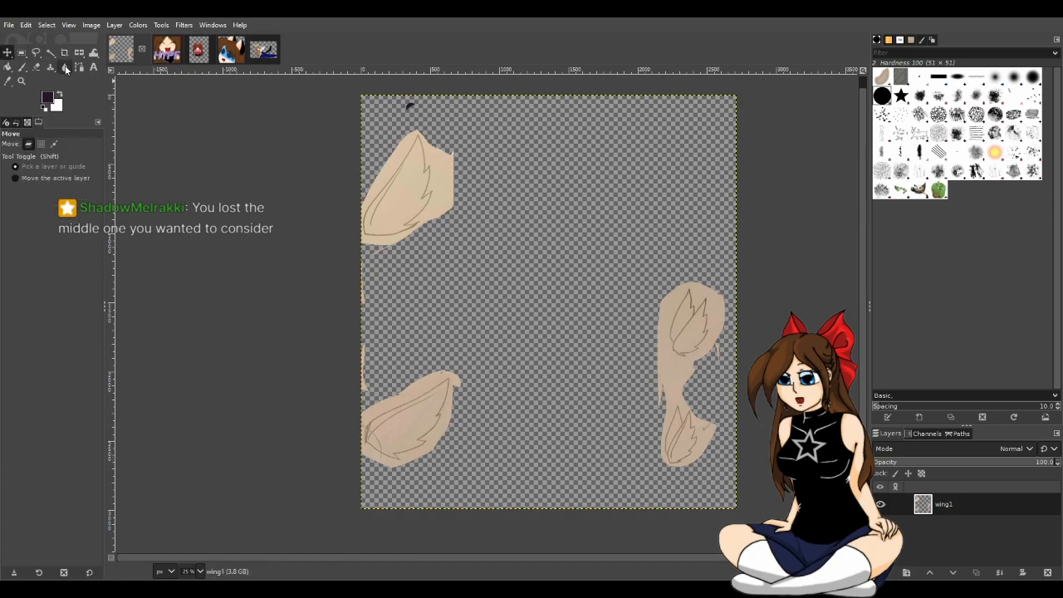
pyautogui.moveTo(461, 365)
pyautogui.mouseDown()
pyautogui.moveTo(431, 356)
pyautogui.moveTo(350, 441)
pyautogui.moveTo(448, 476)
pyautogui.moveTo(466, 374)
pyautogui.mouseUp()
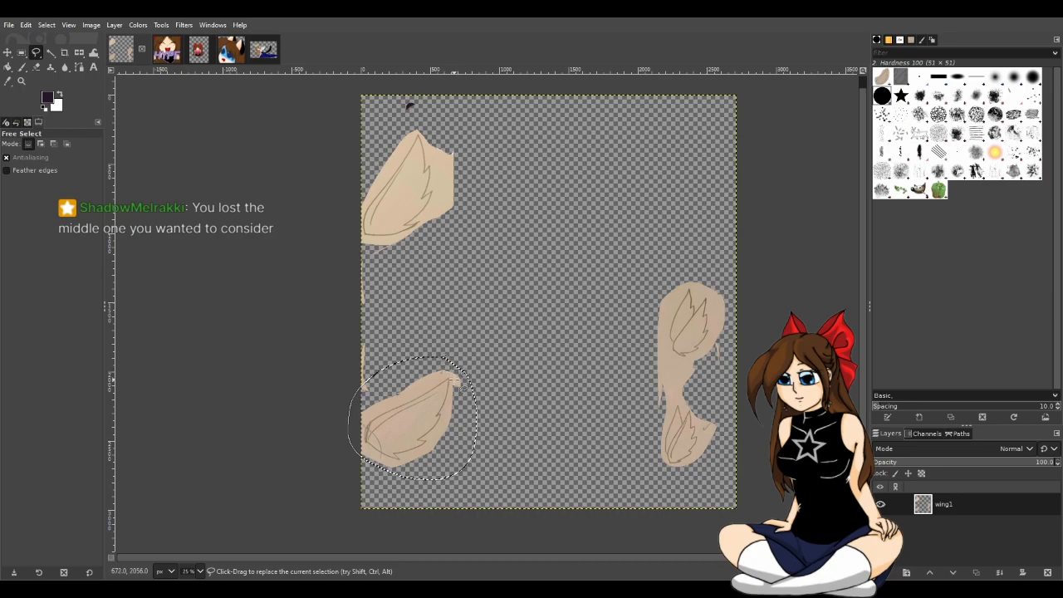
pyautogui.hotkey('ctrl', 'x')
pyautogui.press('m')
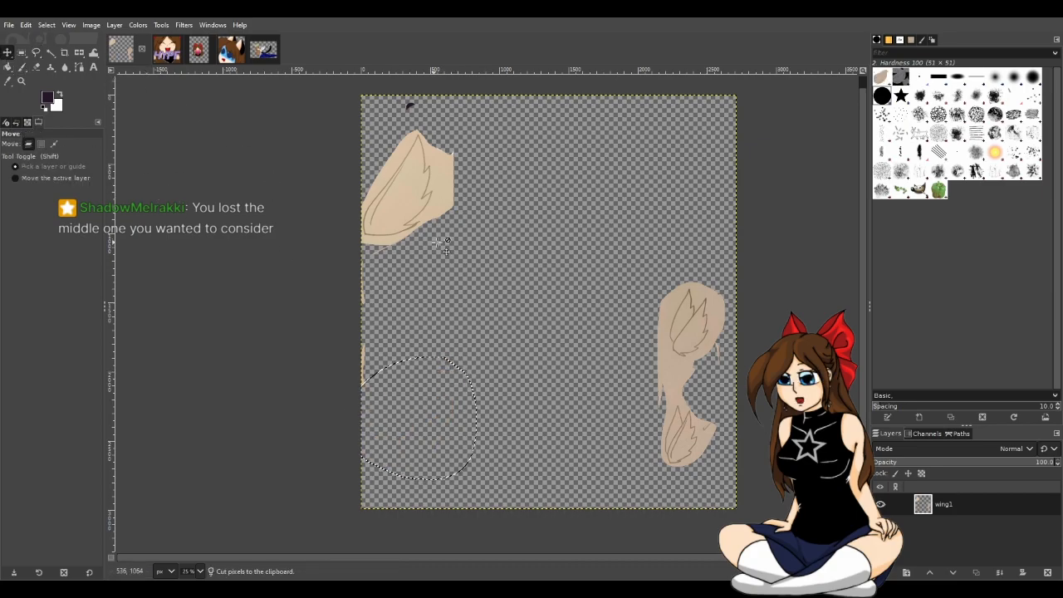
pyautogui.press('u')
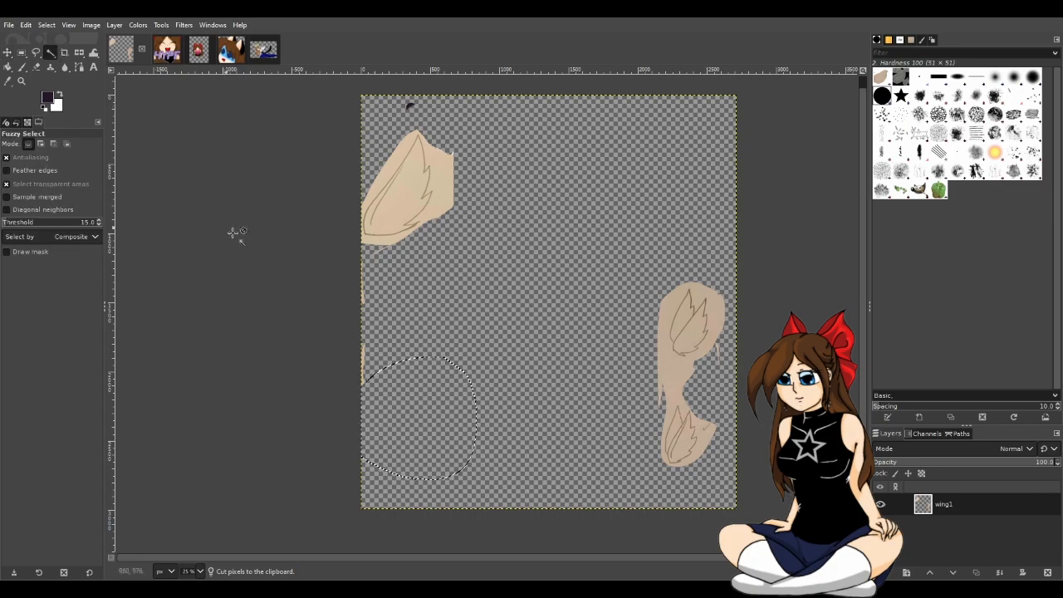
pyautogui.hotkey('ctrl', 'v')
pyautogui.press('m')
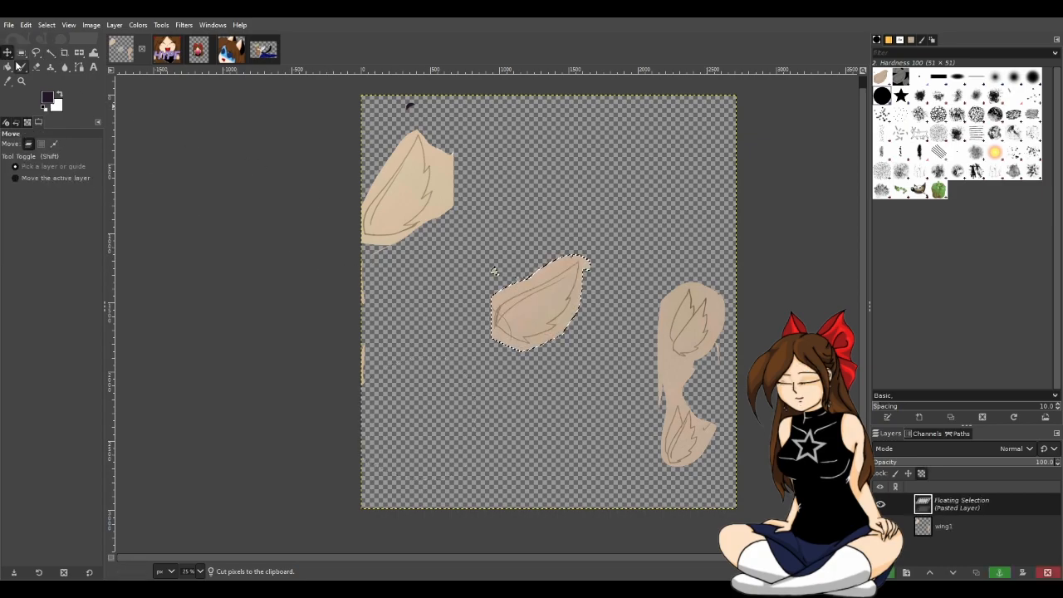
pyautogui.moveTo(545, 313); pyautogui.dragTo(492, 220)
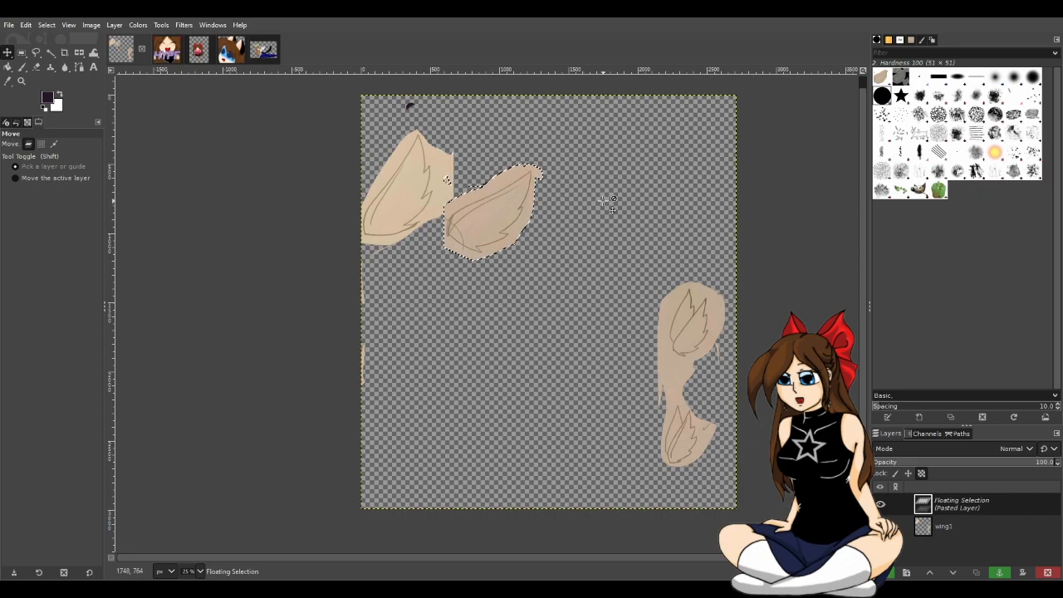
pyautogui.click(906, 572)
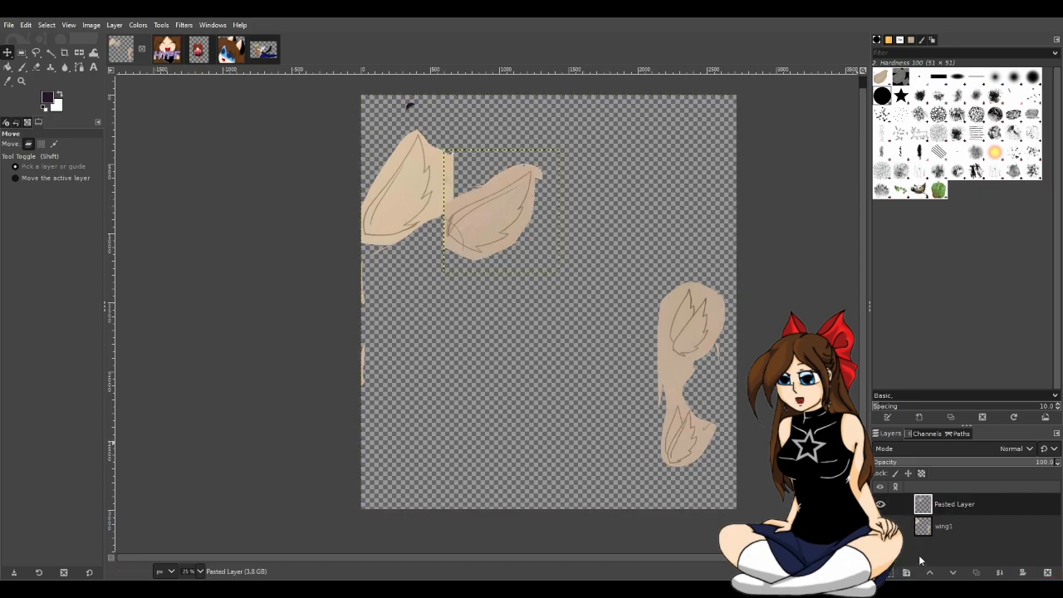
# Try to outline the pair of small wings on the wing1 layer with a freehand selection.
pyautogui.click(897, 526)
pyautogui.press('f')
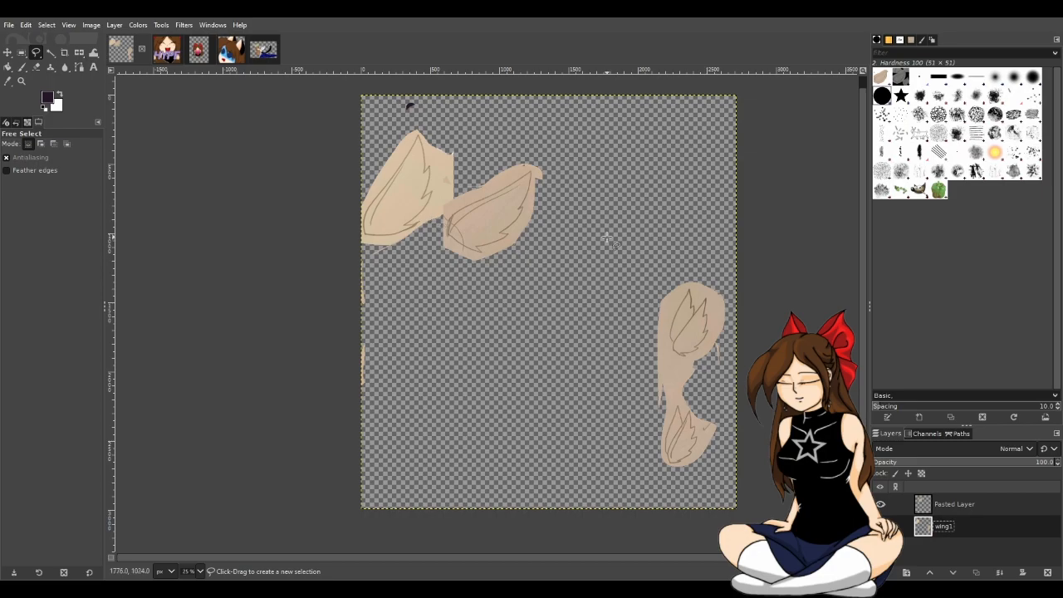
pyautogui.moveTo(702, 260)
pyautogui.mouseDown()
pyautogui.moveTo(615, 292)
pyautogui.moveTo(645, 429)
pyautogui.mouseUp()
pyautogui.press('Return')
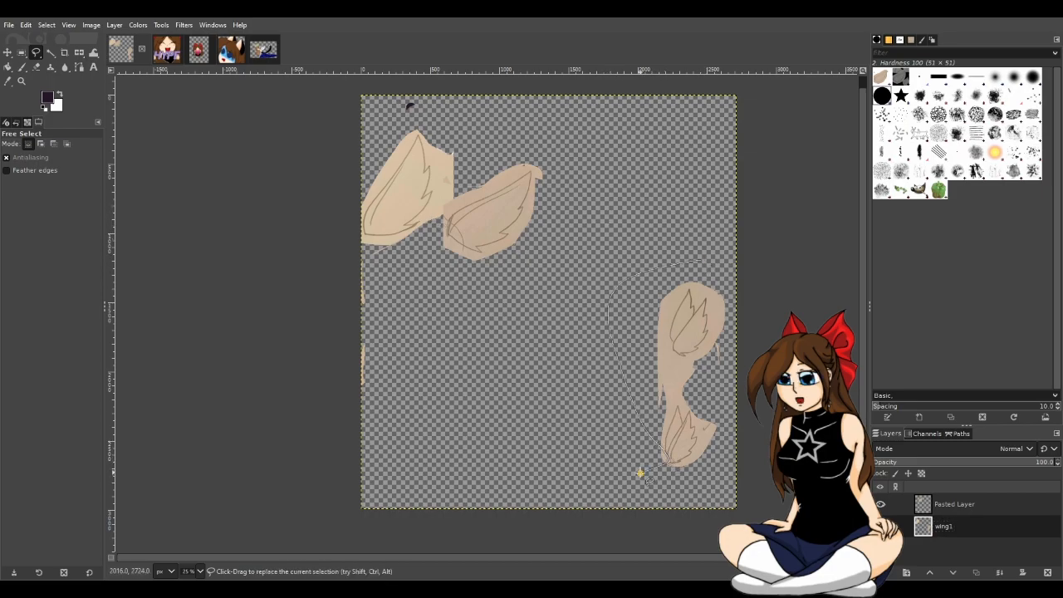
pyautogui.press('u')
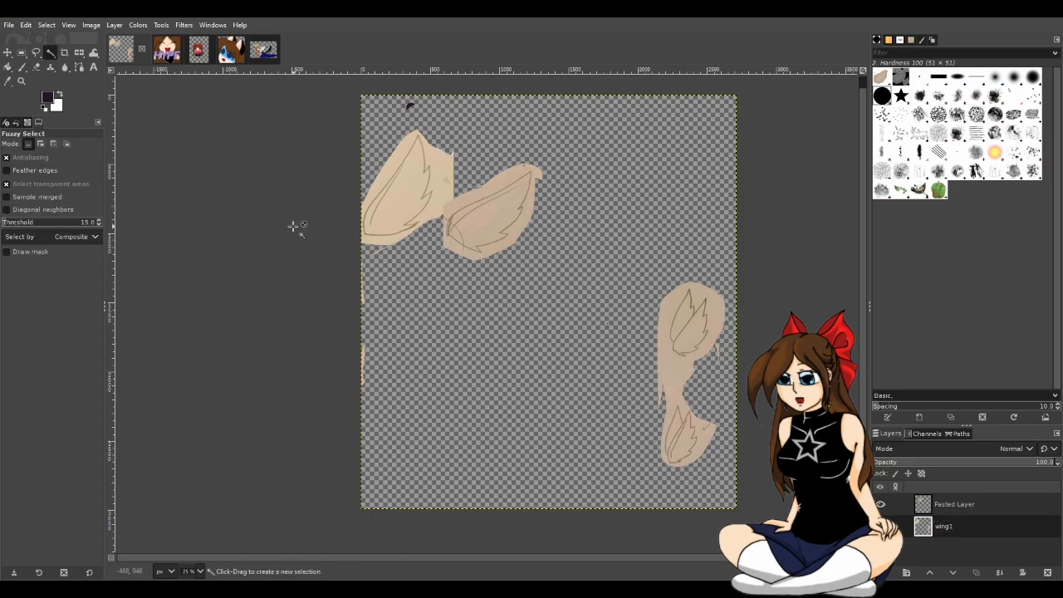
pyautogui.click(7, 54)
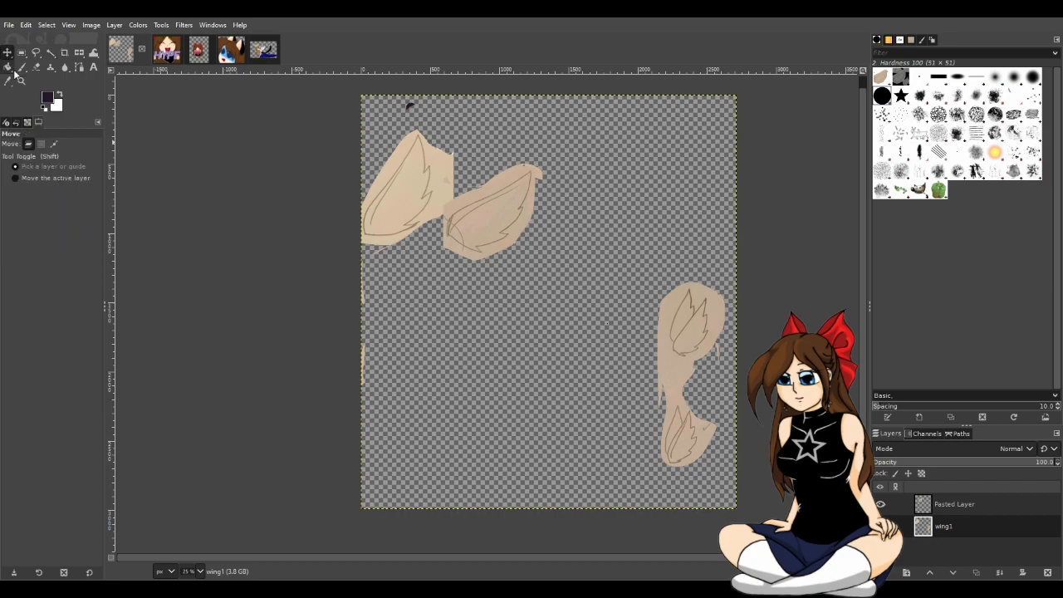
# Free-select the two small wings, cut and paste them as a new layer, and move them beside the other two wings.
pyautogui.click(35, 53)
pyautogui.moveTo(671, 275)
pyautogui.mouseDown()
pyautogui.moveTo(641, 321)
pyautogui.moveTo(637, 418)
pyautogui.mouseUp()
pyautogui.moveTo(701, 481)
pyautogui.mouseDown()
pyautogui.moveTo(723, 444)
pyautogui.moveTo(734, 289)
pyautogui.moveTo(729, 278)
pyautogui.moveTo(691, 274)
pyautogui.mouseUp()
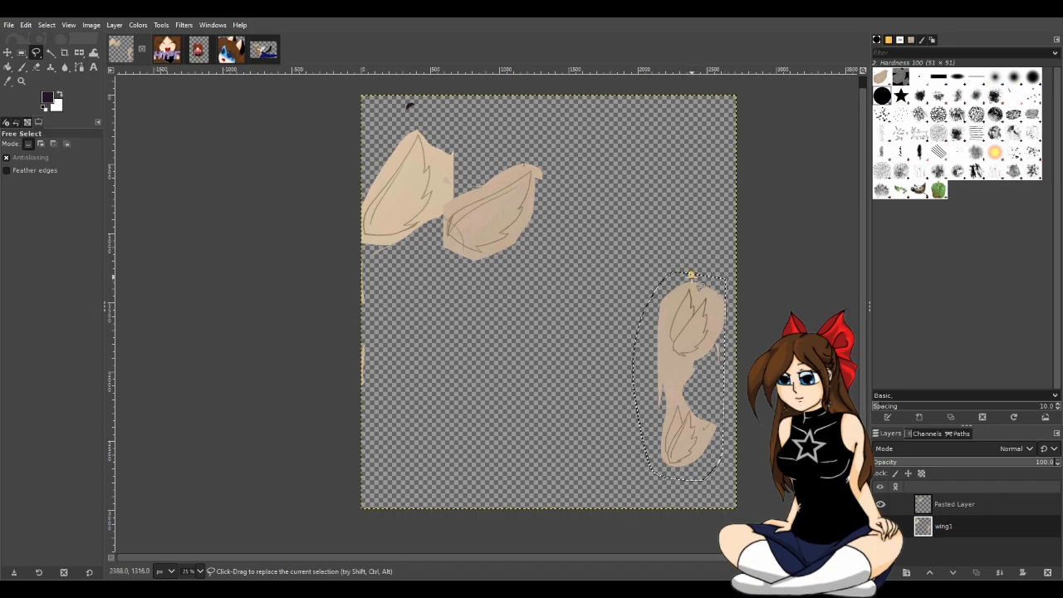
pyautogui.hotkey('ctrl', 'x')
pyautogui.hotkey('ctrl', 'v')
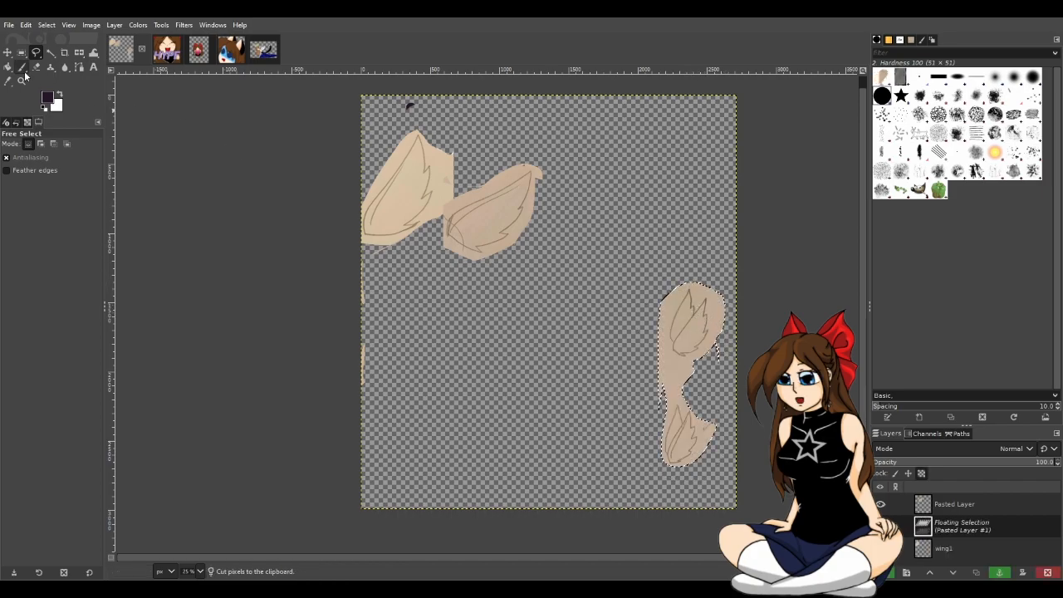
pyautogui.click(8, 52)
pyautogui.click(894, 573)
pyautogui.moveTo(691, 336); pyautogui.dragTo(577, 156)
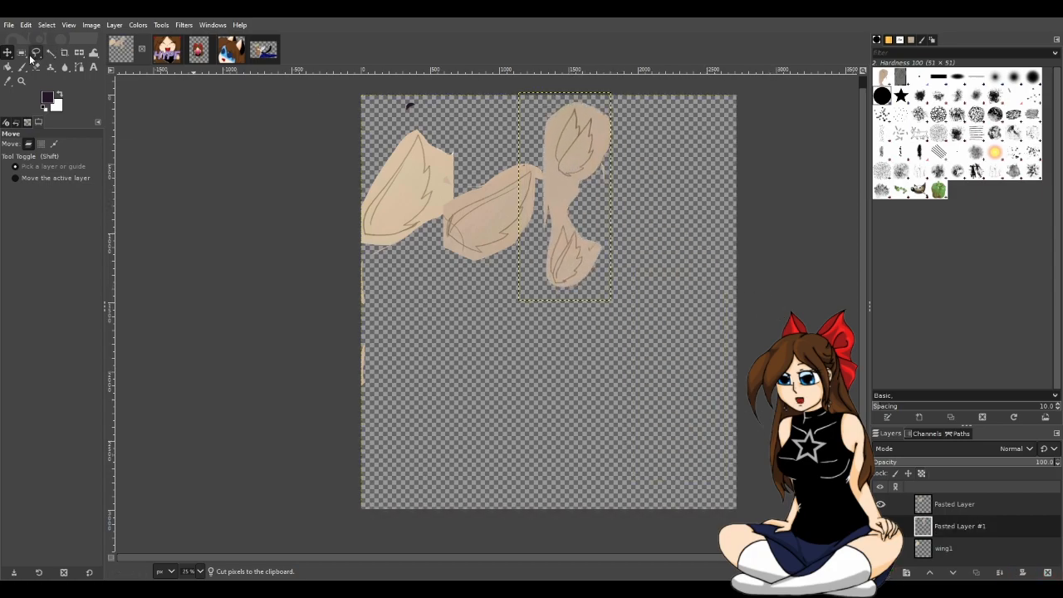
# Crop the canvas around the gathered wings to 2424 × 1652 px.
pyautogui.click(22, 52)
pyautogui.click(64, 52)
pyautogui.moveTo(361, 95); pyautogui.dragTo(696, 322)
pyautogui.press('Return')
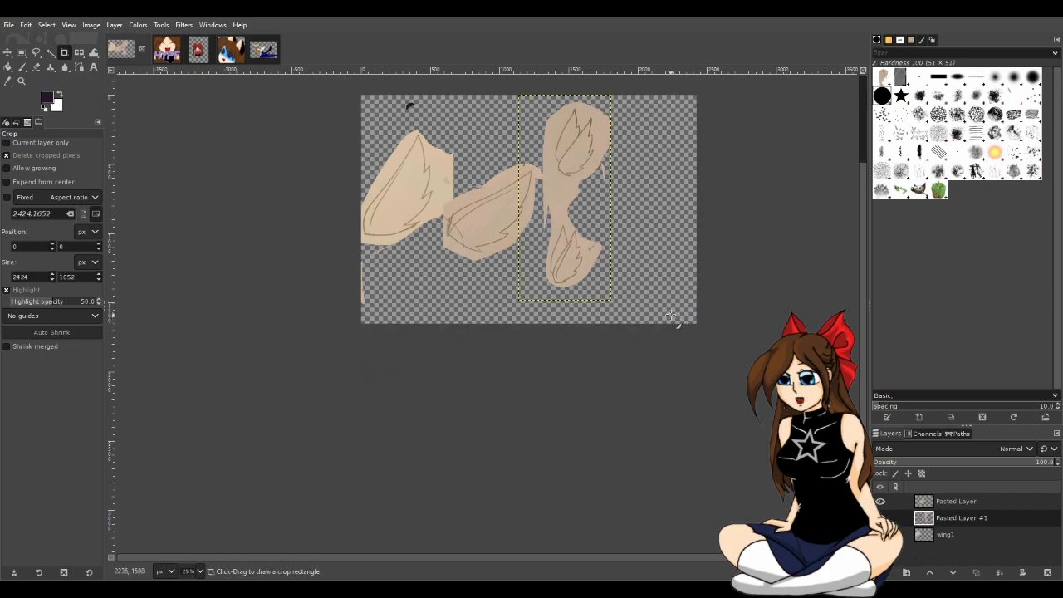
pyautogui.click(8, 53)
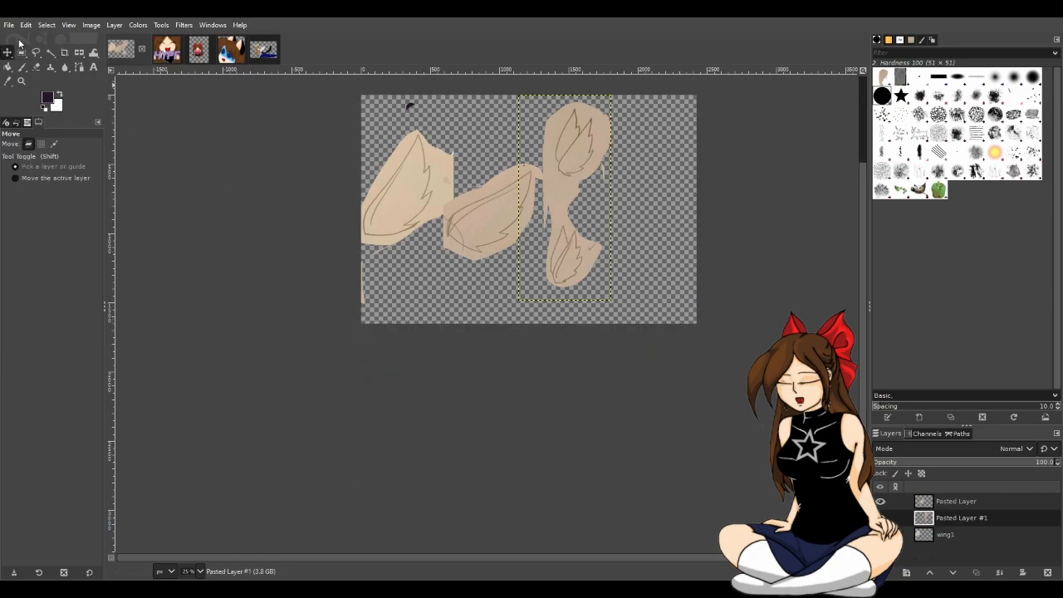
pyautogui.click(56, 134)
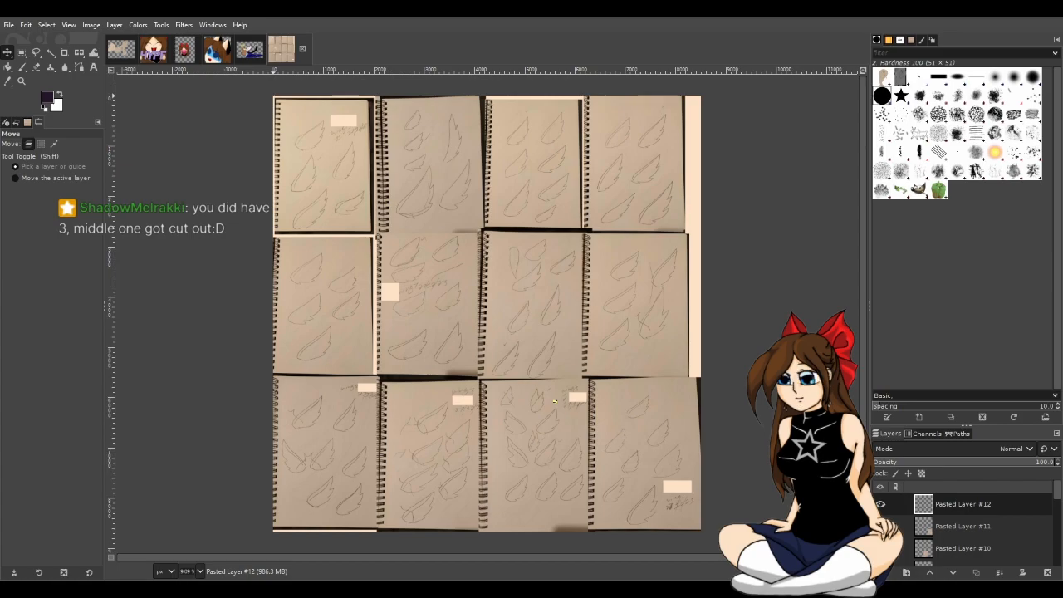
# Return to the wing cutouts image and undo the crops, wing moves and erasure until the crossed-out wings are back.
pyautogui.click(122, 51)
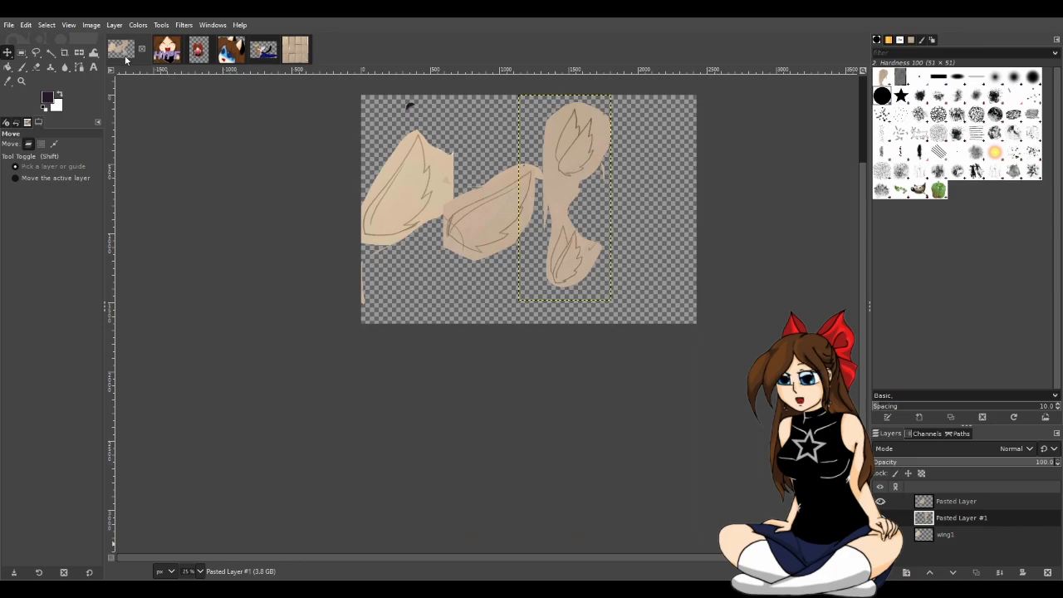
pyautogui.hotkey('ctrl', 'z')
pyautogui.hotkey('ctrl', 'z')
pyautogui.hotkey('ctrl', 'z')
pyautogui.hotkey('ctrl', 'z')
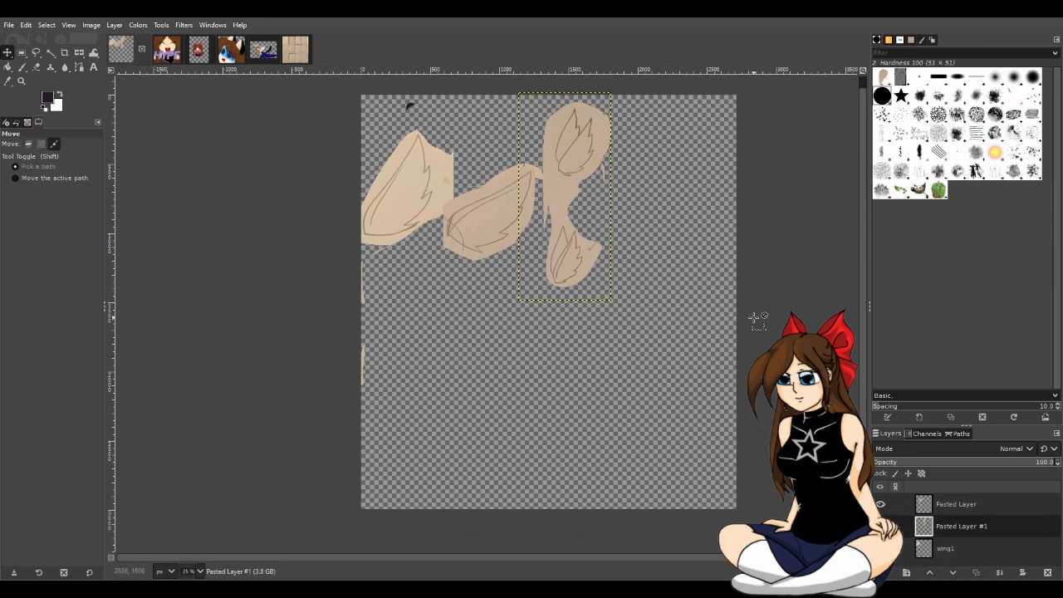
pyautogui.hotkey('ctrl', 'z')
pyautogui.hotkey('ctrl', 'z')
pyautogui.hotkey('ctrl', 'z')
pyautogui.hotkey('ctrl', 'z')
pyautogui.hotkey('ctrl', 'z')
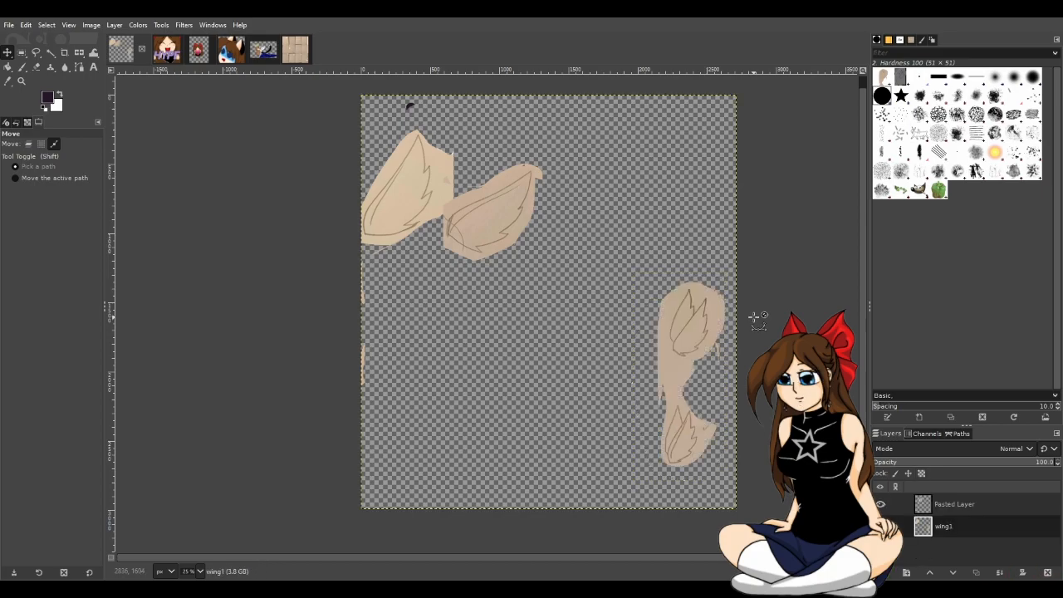
pyautogui.hotkey('ctrl', 'z')
pyautogui.hotkey('ctrl', 'z')
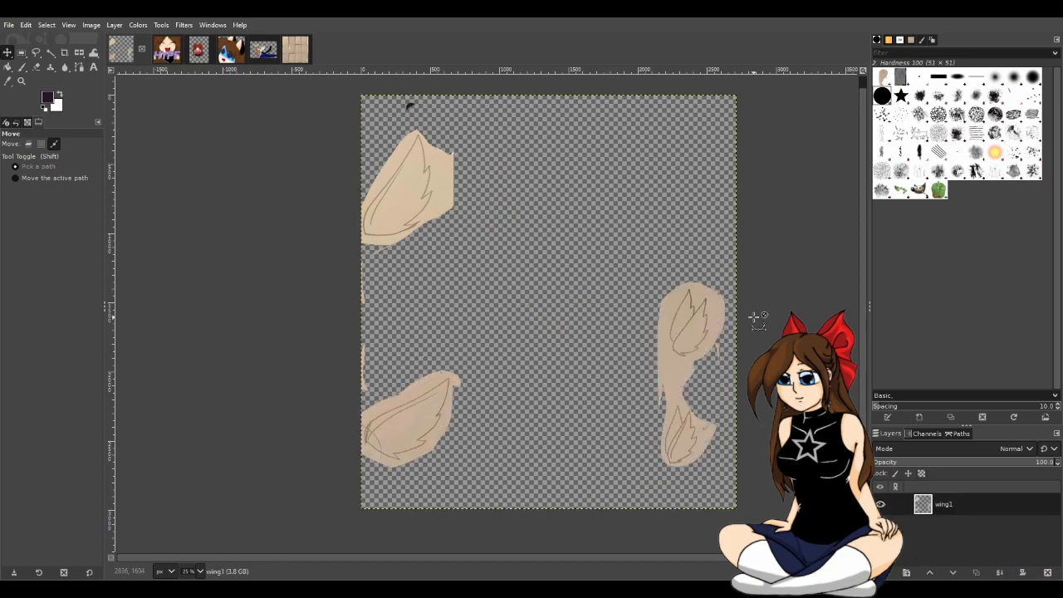
pyautogui.hotkey('ctrl', 'z')
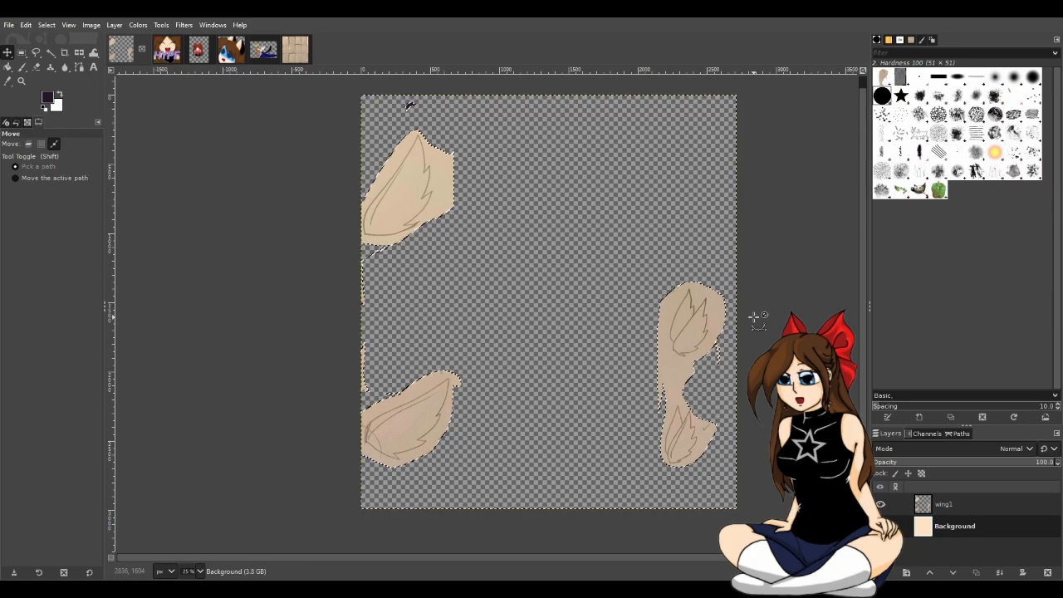
pyautogui.hotkey('ctrl', 'z')
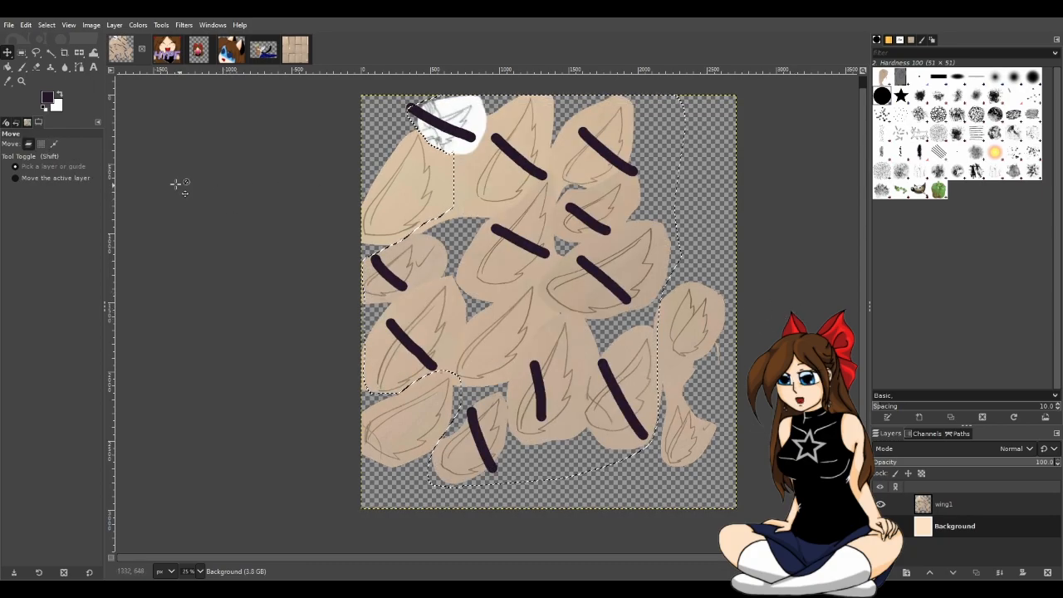
# Crop the image to the full 2712 × 2992 px canvas, trimming the layer overhang.
pyautogui.click(37, 54)
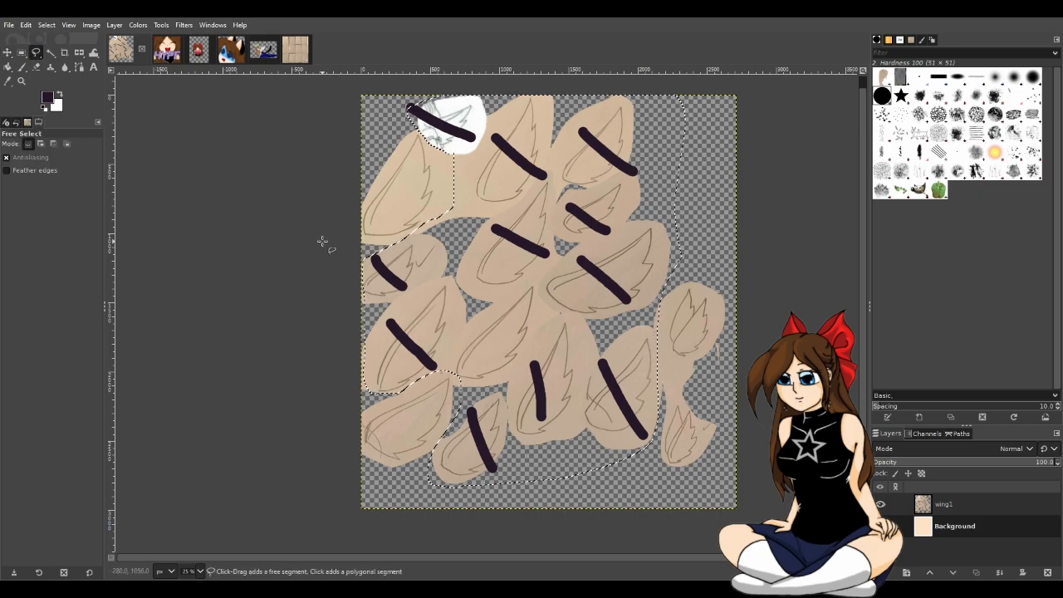
pyautogui.click(66, 53)
pyautogui.moveTo(738, 512); pyautogui.dragTo(340, 64)
pyautogui.press('Return')
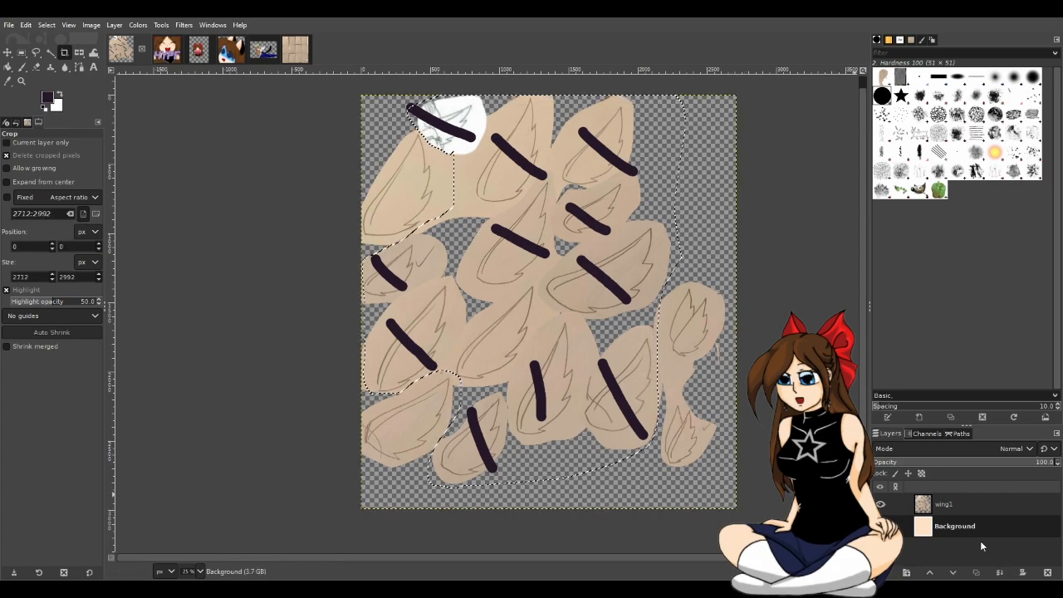
# Delete the Background layer and clear the selection around the crossed-out wings.
pyautogui.press('Delete')
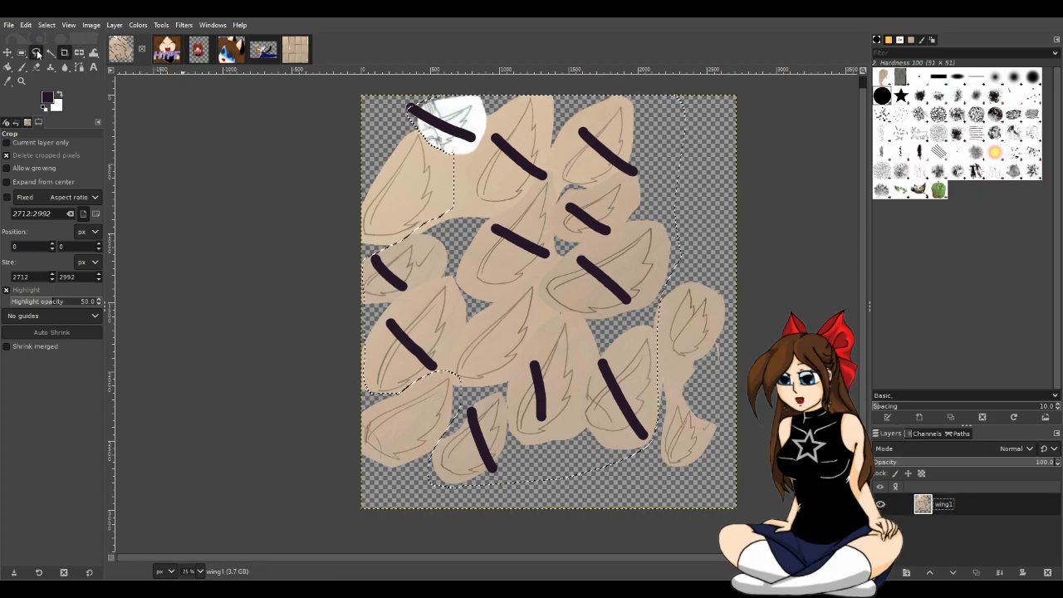
pyautogui.press('u')
pyautogui.scroll(-3, 320, 257)
pyautogui.hotkey('ctrl', 'shift', 'a')
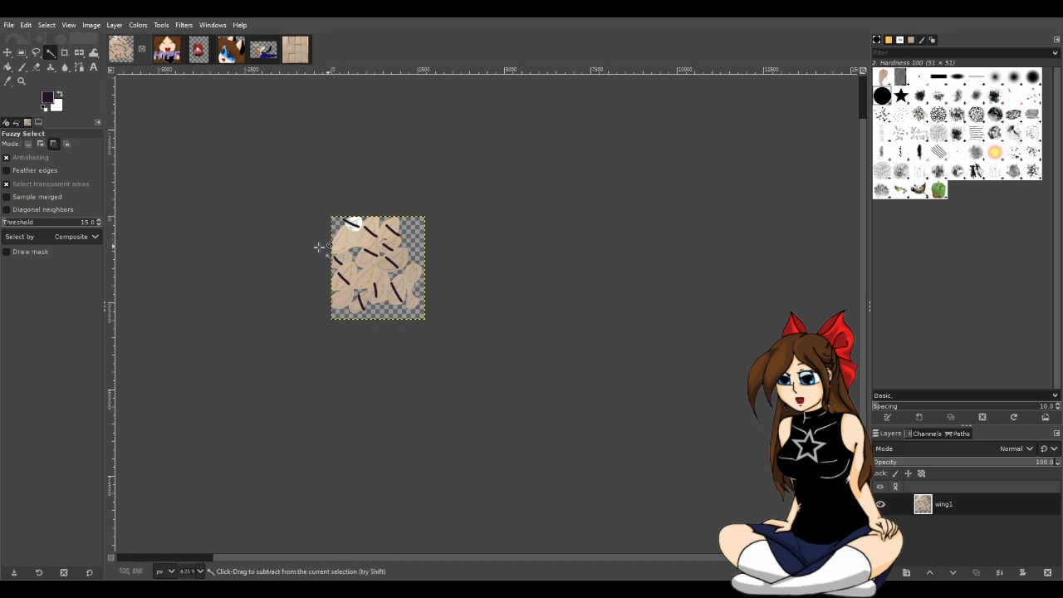
pyautogui.scroll(3, 544, 207)
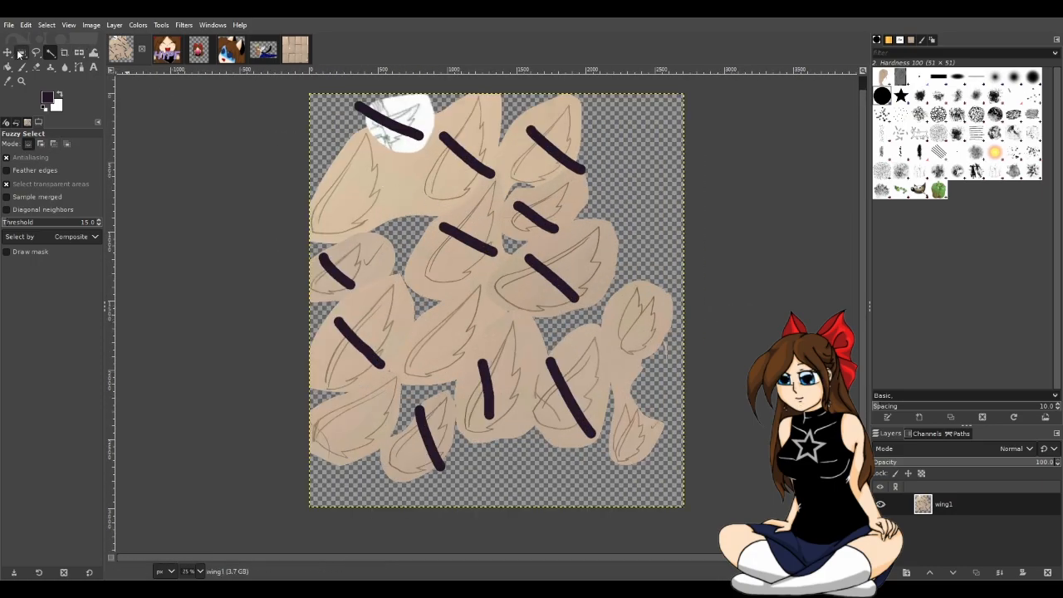
# Rectangle-select the lower-left wing, about 624 × 780 px, then cut and paste it as a new layer.
pyautogui.click(64, 53)
pyautogui.click(22, 53)
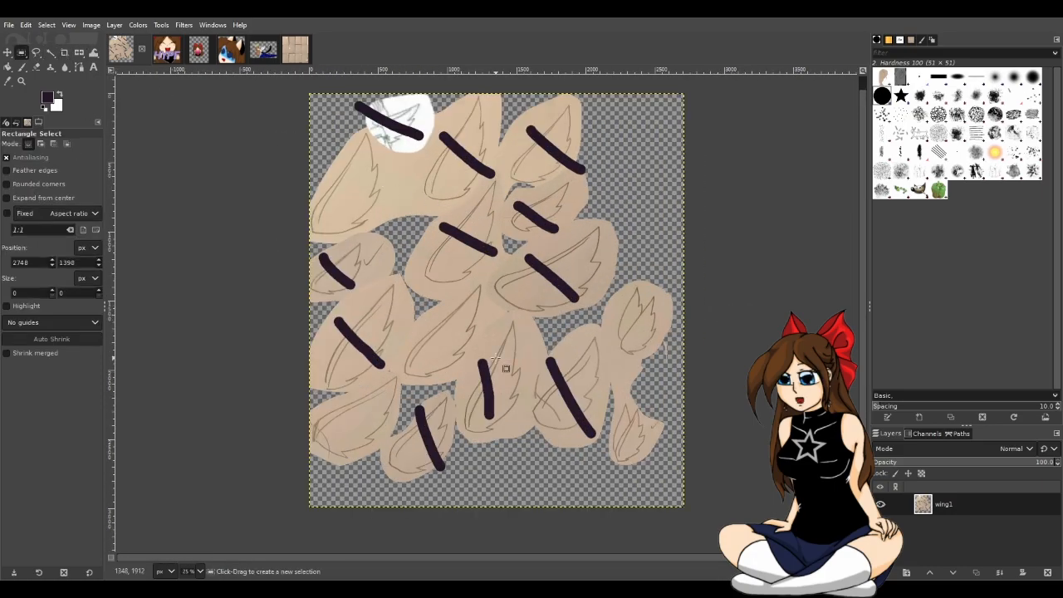
pyautogui.moveTo(396, 282); pyautogui.dragTo(495, 379)
pyautogui.click(414, 359)
pyautogui.moveTo(398, 366); pyautogui.dragTo(313, 475)
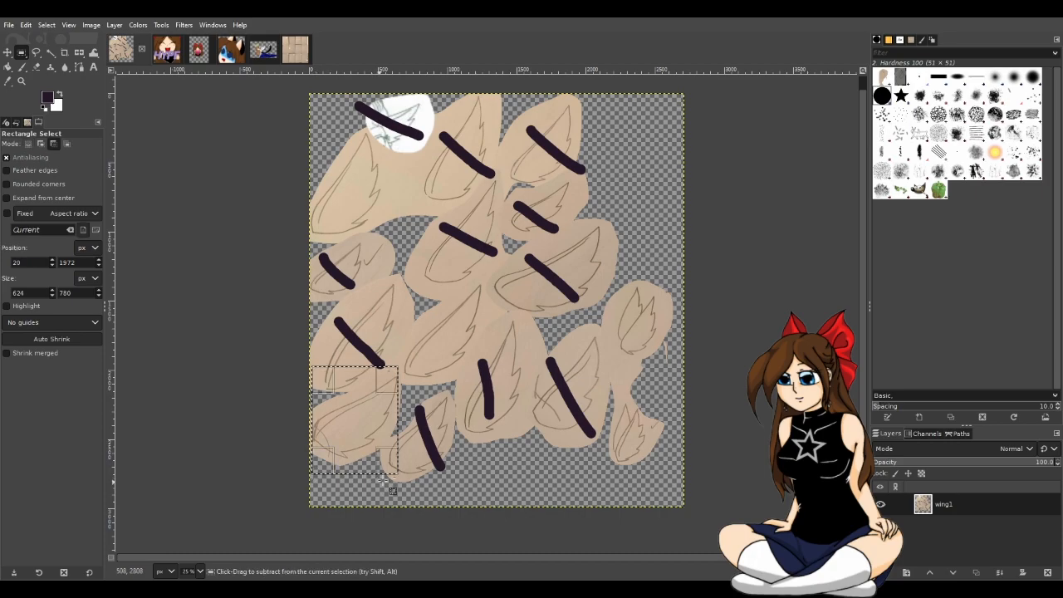
pyautogui.hotkey('ctrl', 'x')
pyautogui.hotkey('ctrl', 'v')
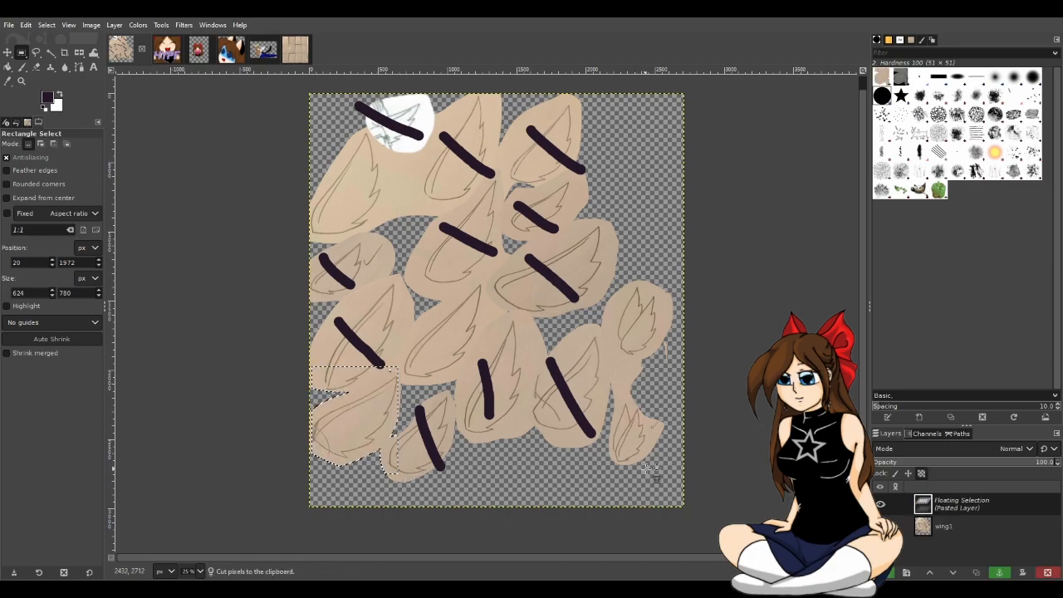
pyautogui.hotkey('shift', 'ctrl', 'n')
# On the wing1 layer, rectangle-select the upper-left wing, about 708 × 816 px, then cut and paste it as a new layer.
pyautogui.click(959, 527)
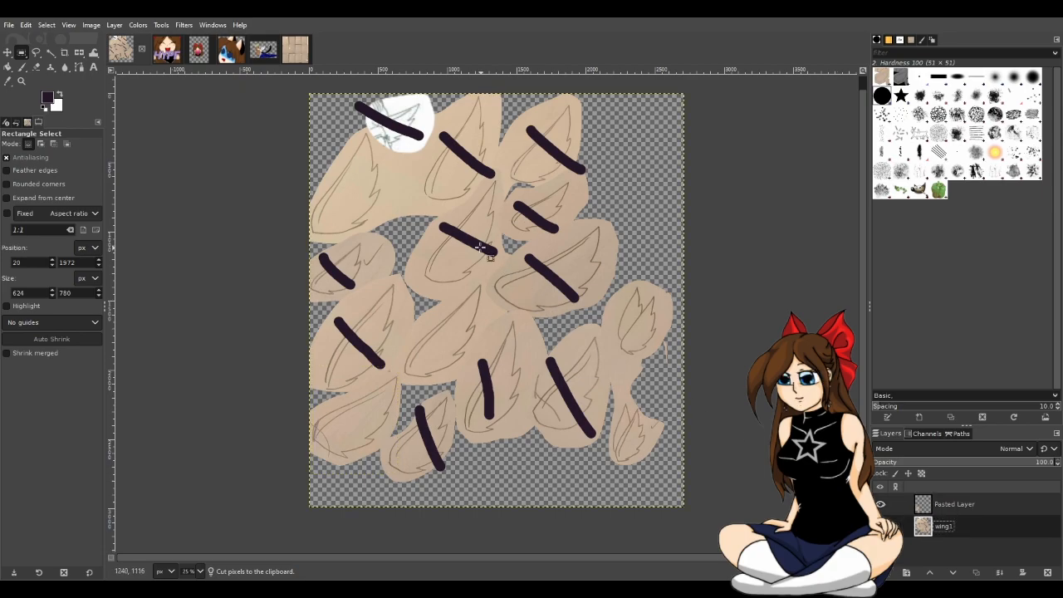
pyautogui.moveTo(299, 131); pyautogui.dragTo(398, 243)
pyautogui.hotkey('ctrl', 'x')
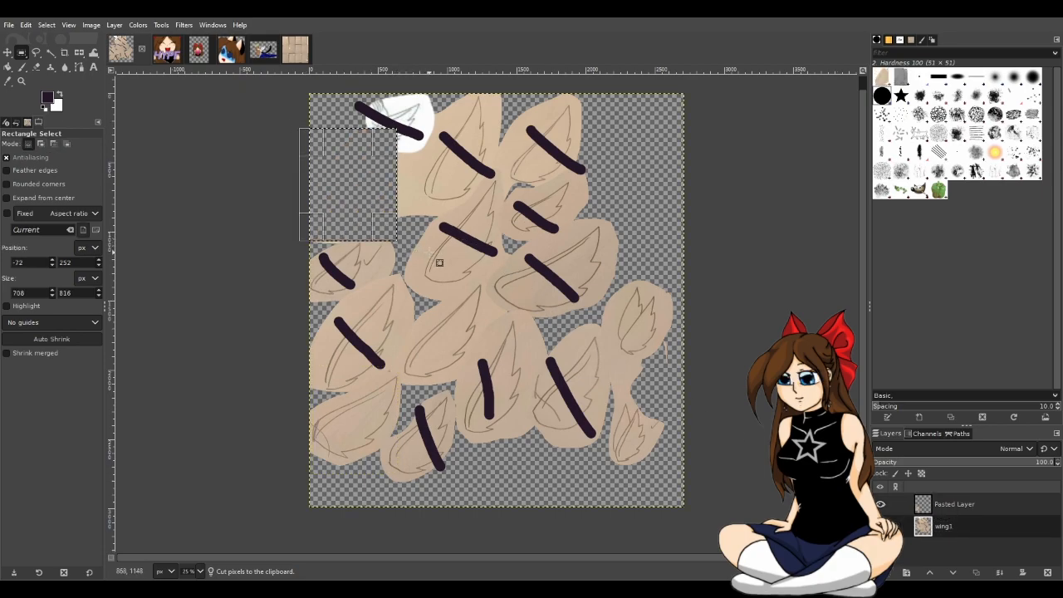
pyautogui.click(746, 241)
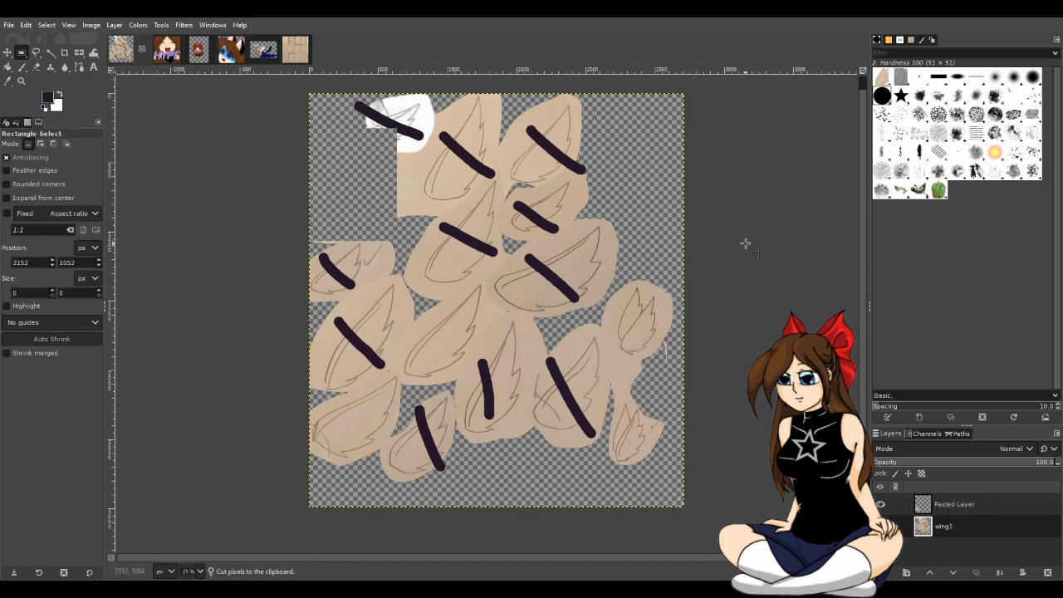
pyautogui.hotkey('ctrl', 'v')
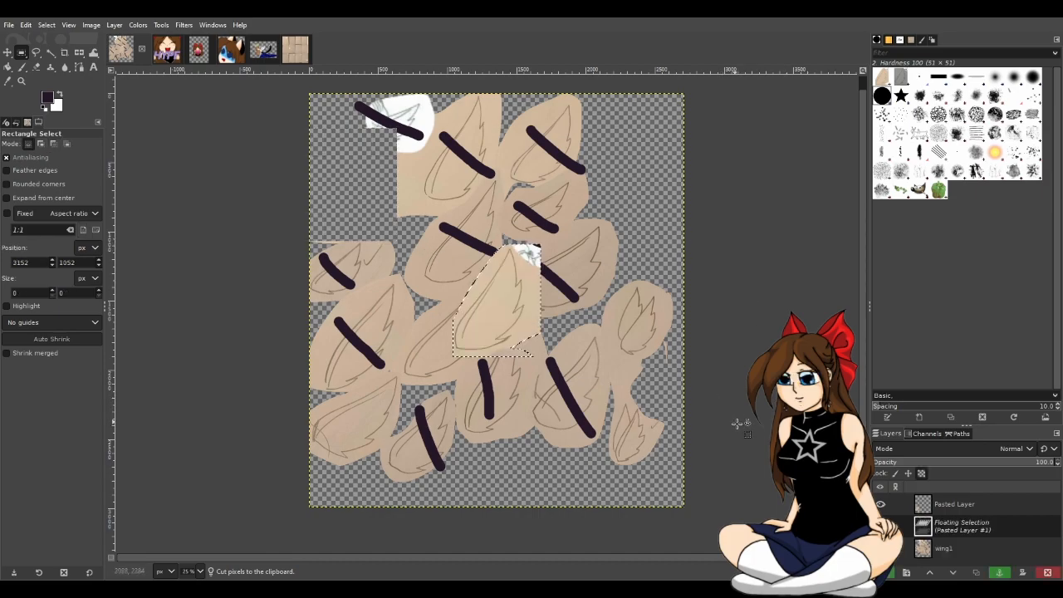
pyautogui.click(897, 574)
# Move the newly pasted wing layer from the canvas centre back to the upper-left corner of the canvas.
pyautogui.click(968, 553)
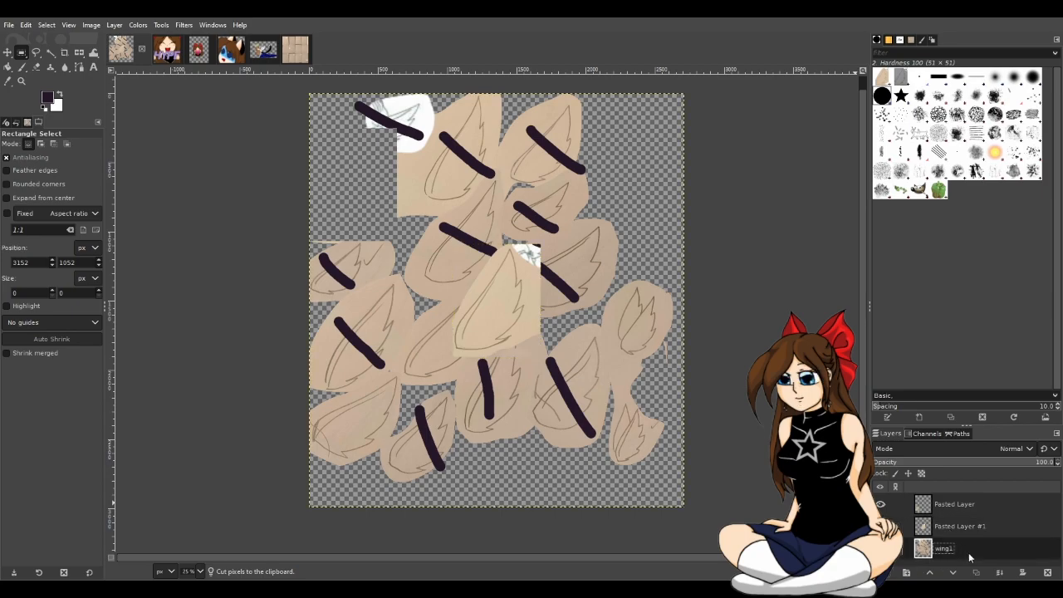
pyautogui.click(957, 520)
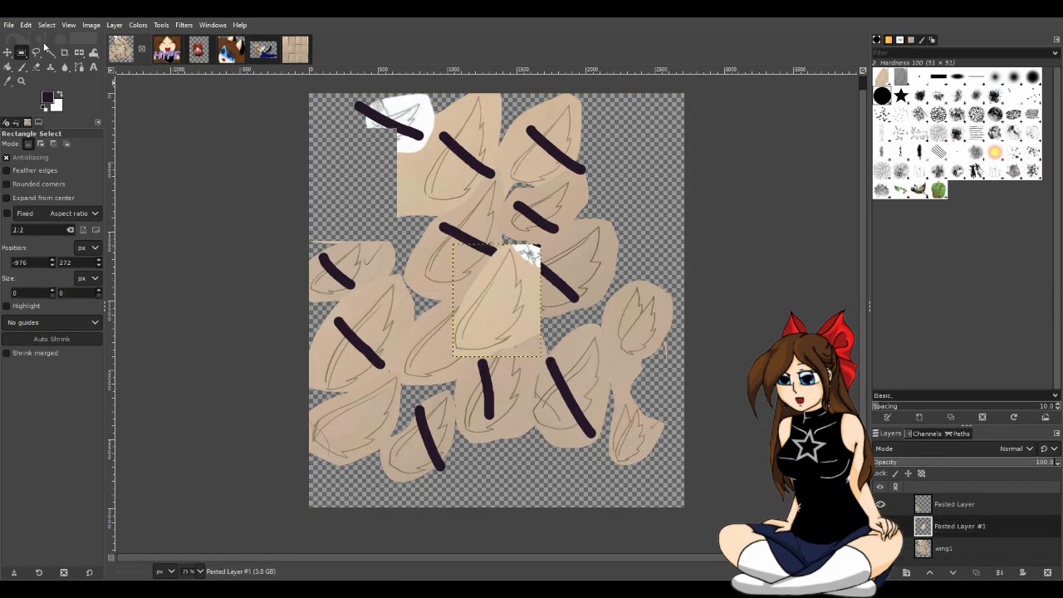
pyautogui.press('m')
pyautogui.moveTo(497, 299); pyautogui.dragTo(359, 178)
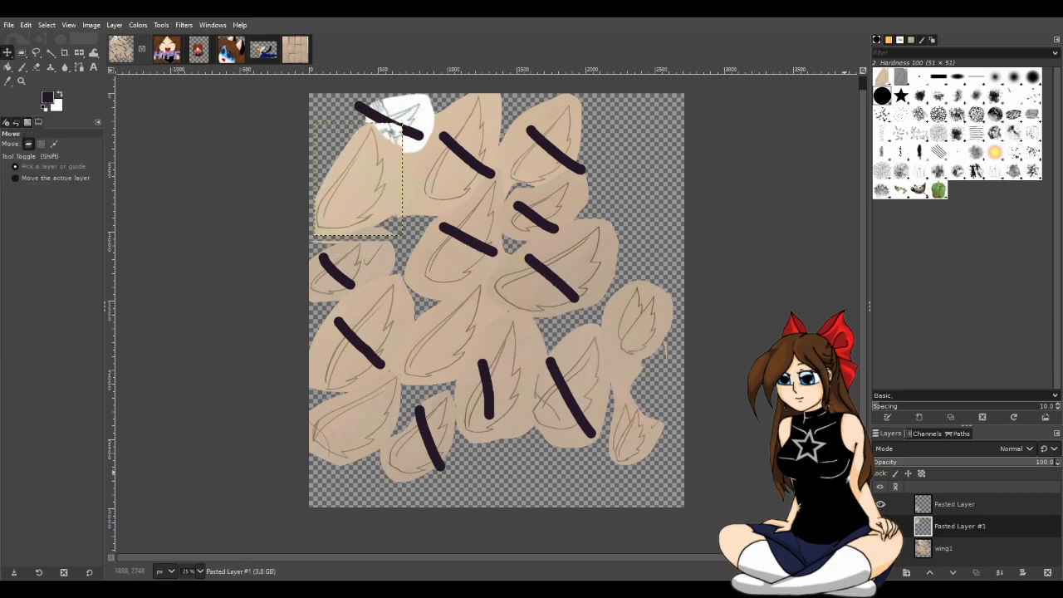
# On the wing1 layer, rectangle-select the two wings at the right edge, about 696 × 1332 px, then cut and paste them as a new layer.
pyautogui.click(955, 552)
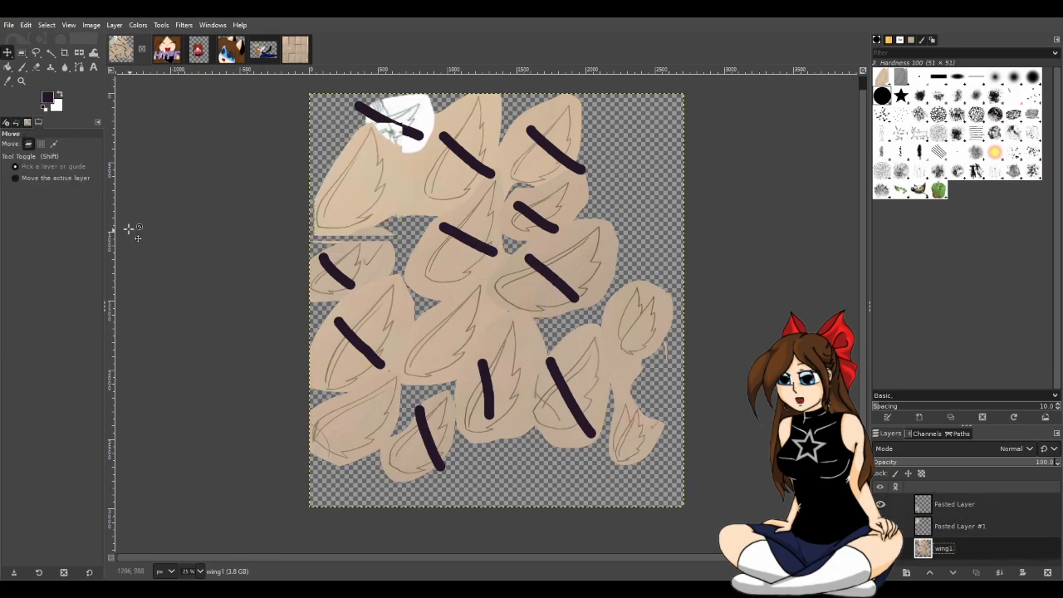
pyautogui.click(21, 53)
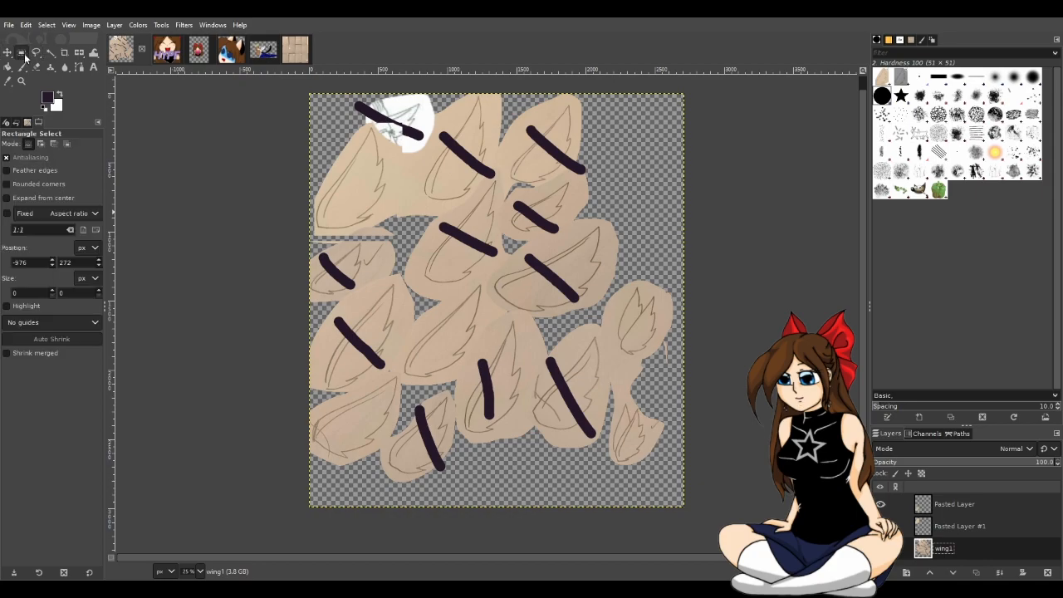
pyautogui.moveTo(595, 287); pyautogui.dragTo(686, 465)
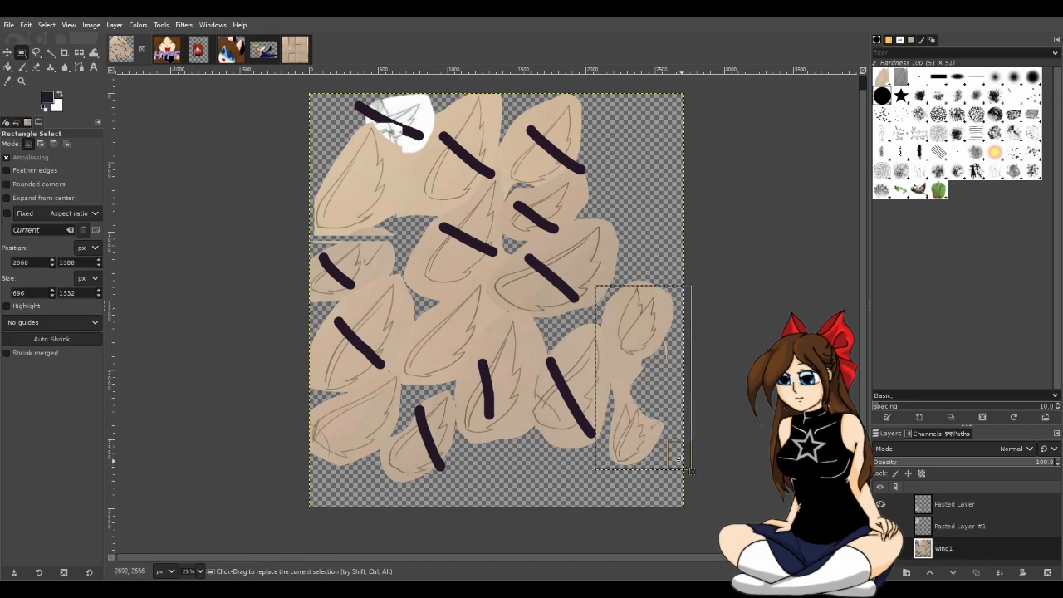
pyautogui.hotkey('ctrl', 'x')
pyautogui.hotkey('ctrl', 'v')
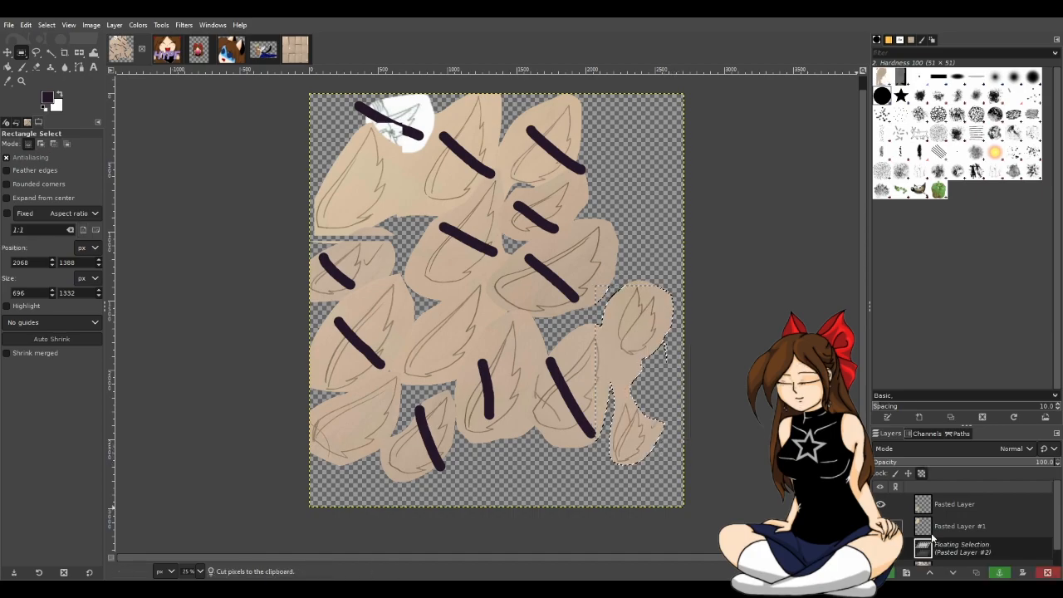
pyautogui.click(906, 572)
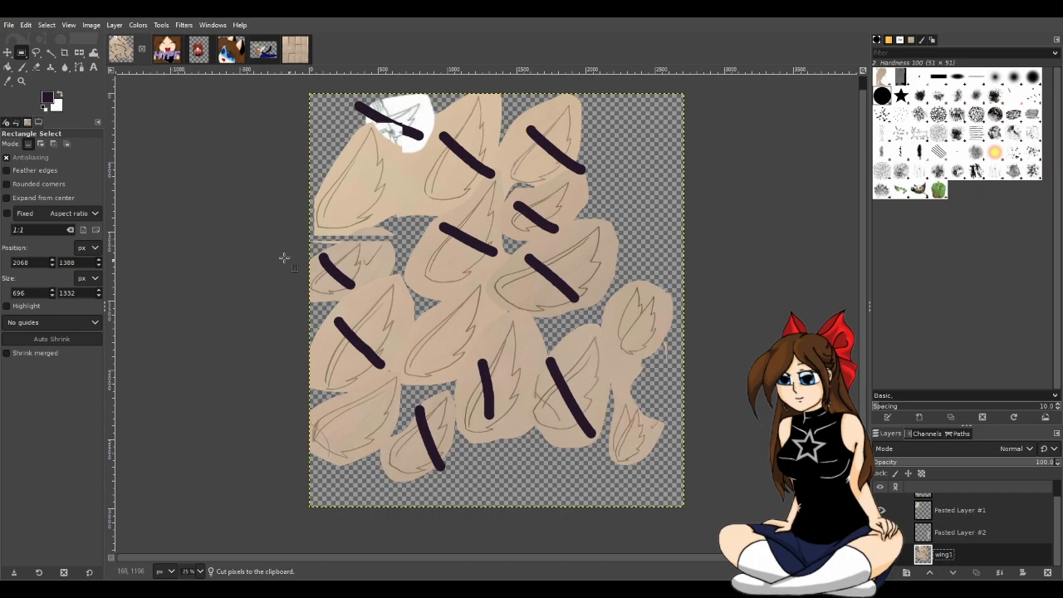
# Rectangle-select the uncrossed wing near the canvas centre, about 756 × 812 px, then cut and paste it as a new layer.
pyautogui.moveTo(388, 270); pyautogui.dragTo(496, 383)
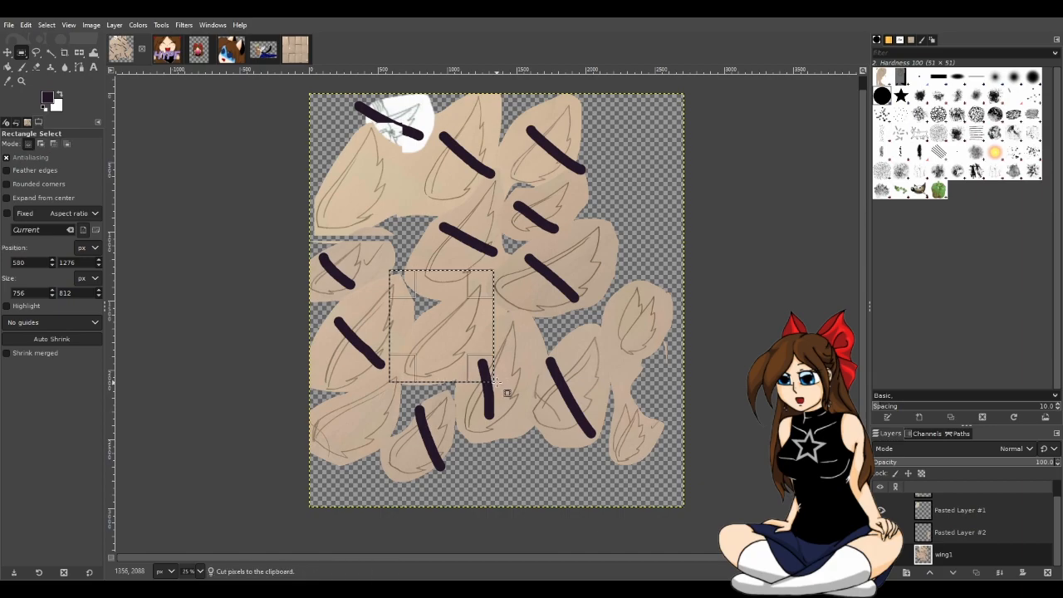
pyautogui.hotkey('ctrl', 'x')
pyautogui.hotkey('ctrl', 'v')
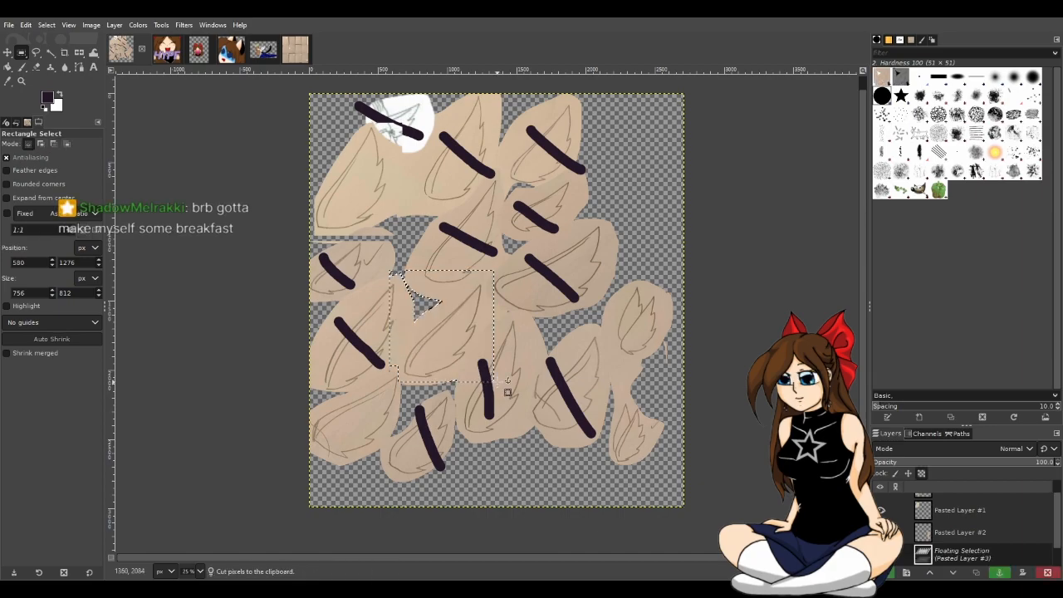
pyautogui.click(889, 573)
pyautogui.doubleClick(947, 554)
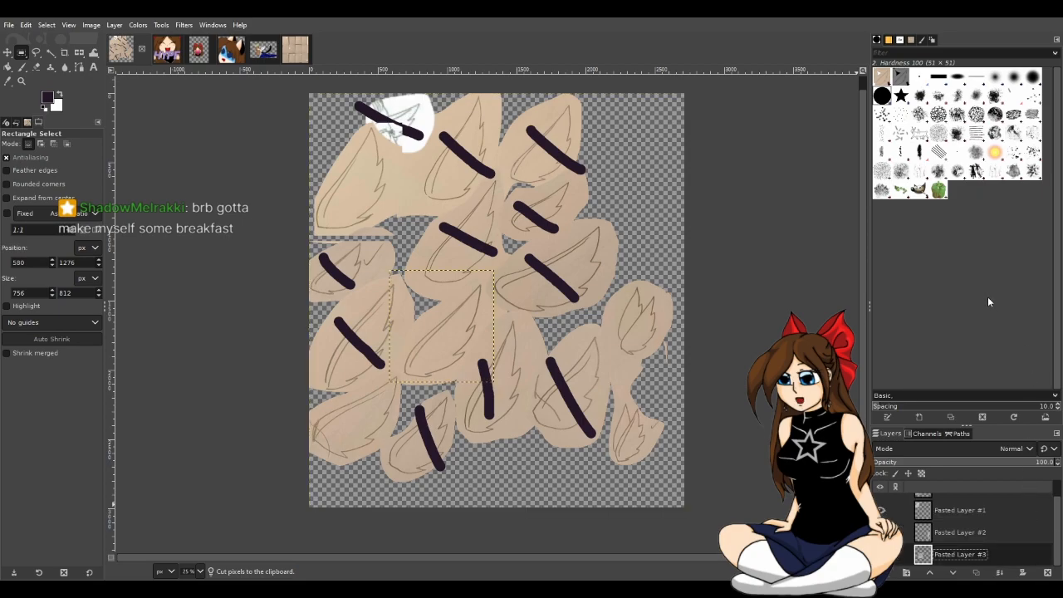
# Close the image with the collected sketchbook pages and return to the wing cutouts image.
pyautogui.click(295, 50)
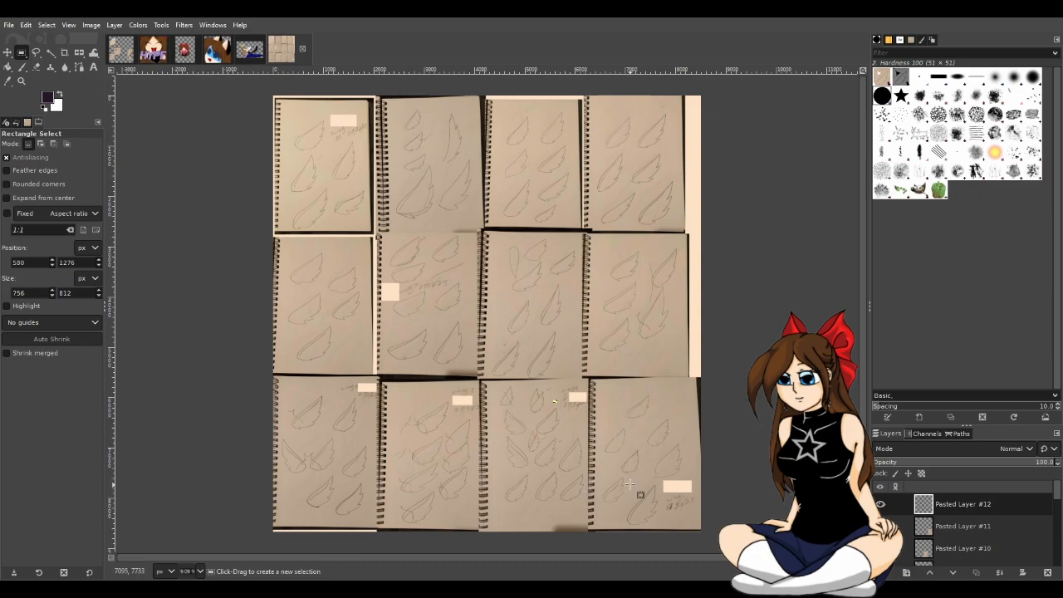
pyautogui.click(302, 53)
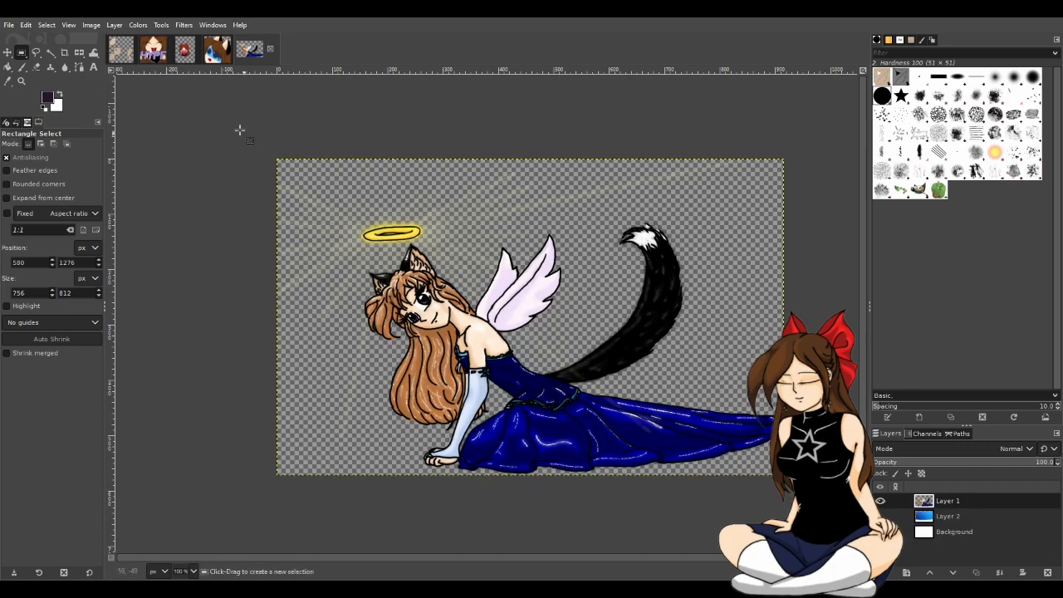
pyautogui.click(121, 50)
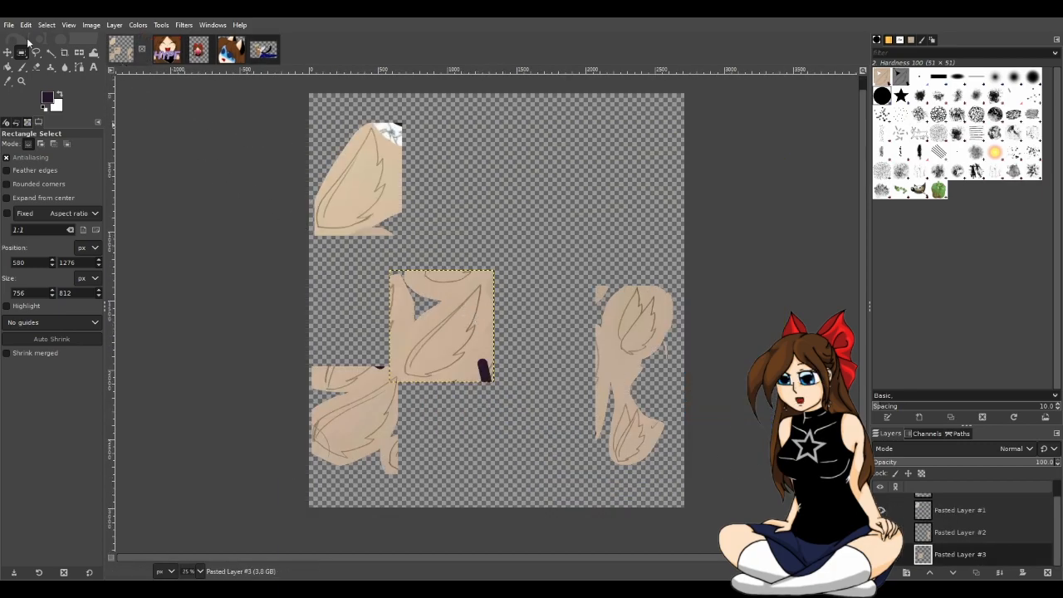
# Free-select closely around the centre wing on its layer, then cut it out of the surrounding scraps and paste it.
pyautogui.click(35, 51)
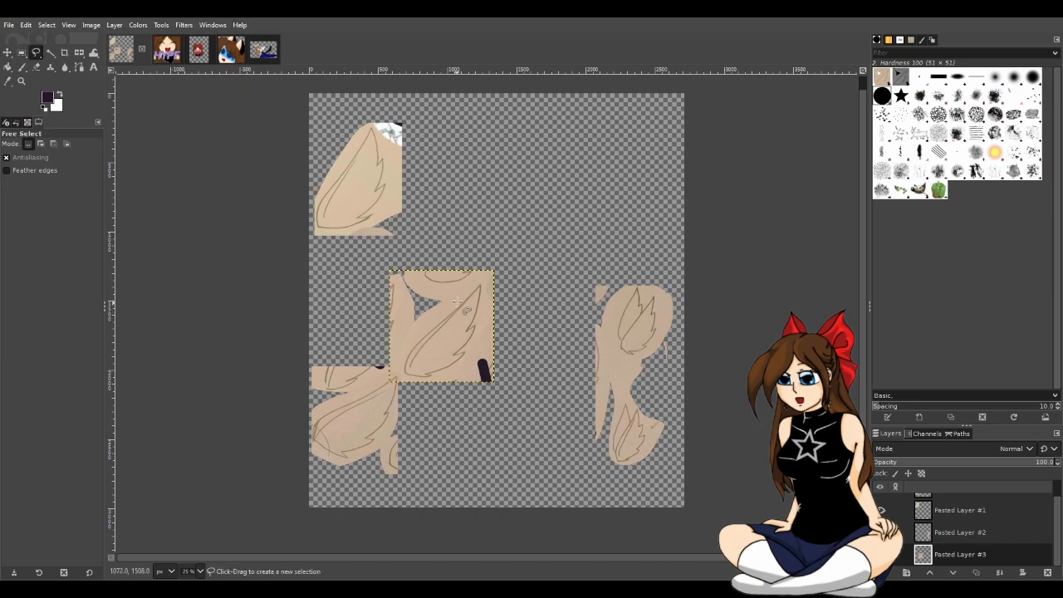
pyautogui.moveTo(489, 281)
pyautogui.mouseDown()
pyautogui.moveTo(405, 323)
pyautogui.moveTo(392, 371)
pyautogui.moveTo(419, 388)
pyautogui.moveTo(500, 349)
pyautogui.mouseUp()
pyautogui.moveTo(503, 308); pyautogui.dragTo(490, 282)
pyautogui.press('Return')
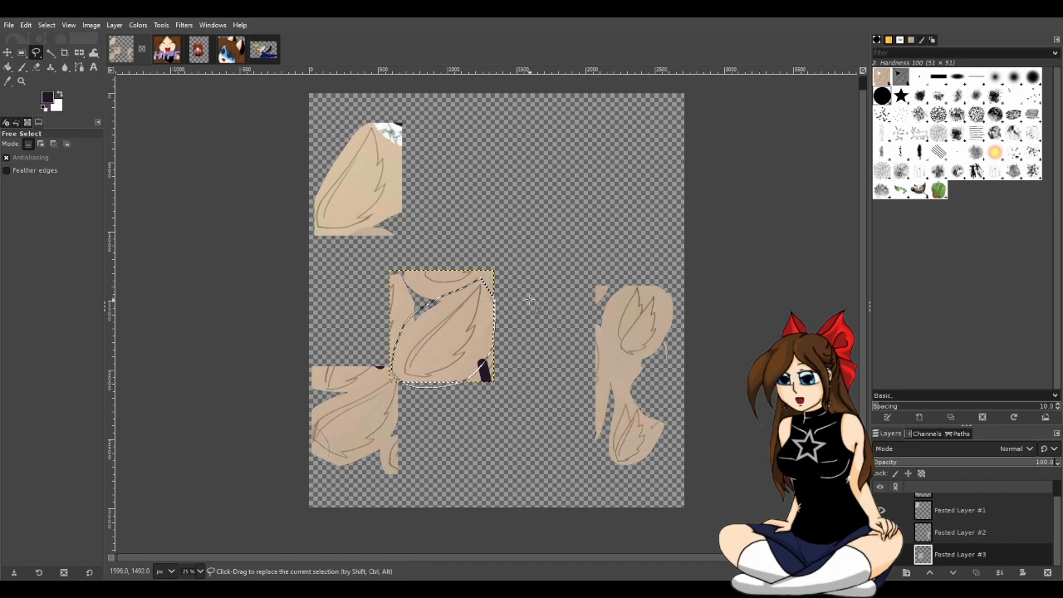
pyautogui.hotkey('ctrl', 'x')
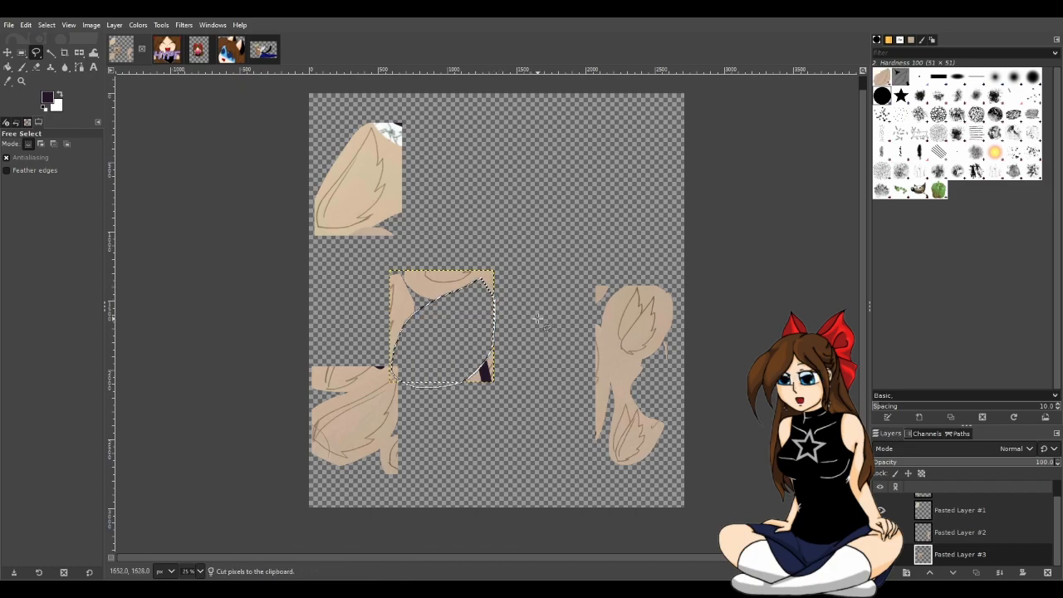
pyautogui.hotkey('ctrl', 'v')
# Move the pasted centre wing up beside the upper-left wing and turn the floating selection into a new layer.
pyautogui.press('m')
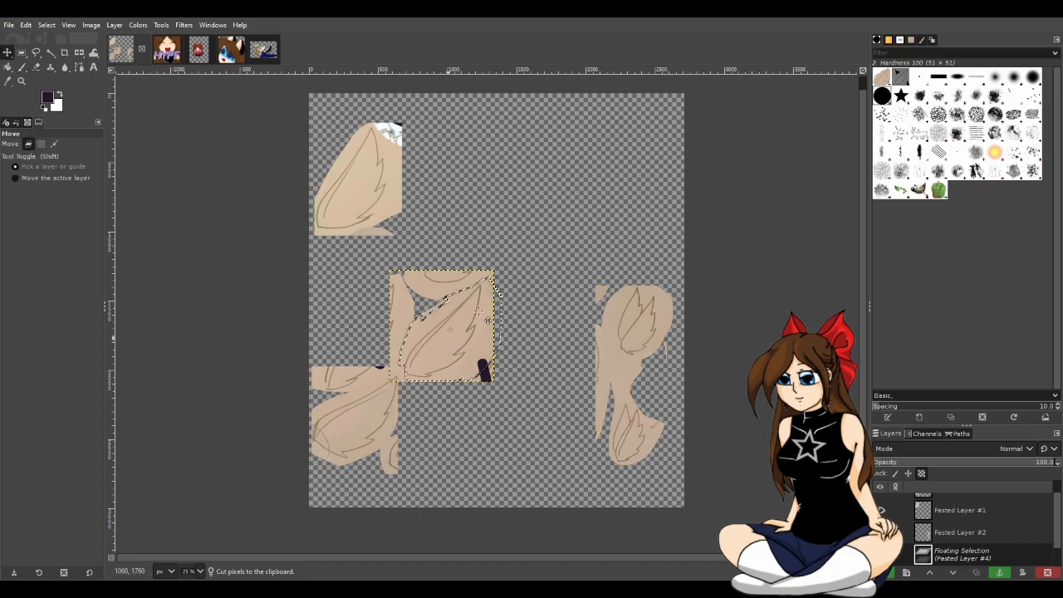
pyautogui.moveTo(471, 320); pyautogui.dragTo(496, 148)
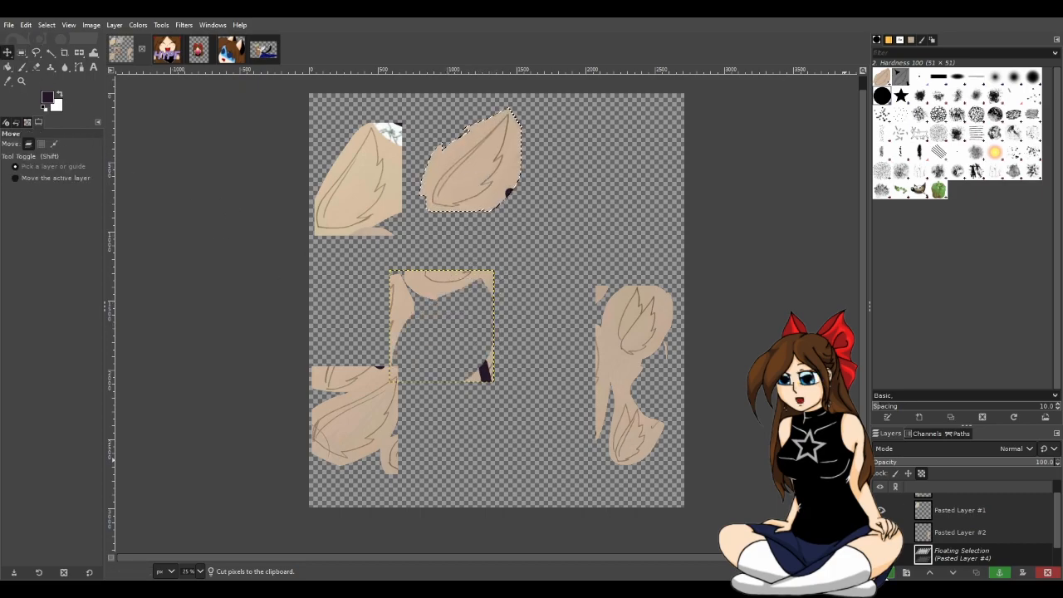
pyautogui.click(890, 573)
# Delete Pasted Layer #3, which holds the leftover scraps around the centre wing's cutout.
pyautogui.scroll(-1, 963, 555)
pyautogui.click(960, 554)
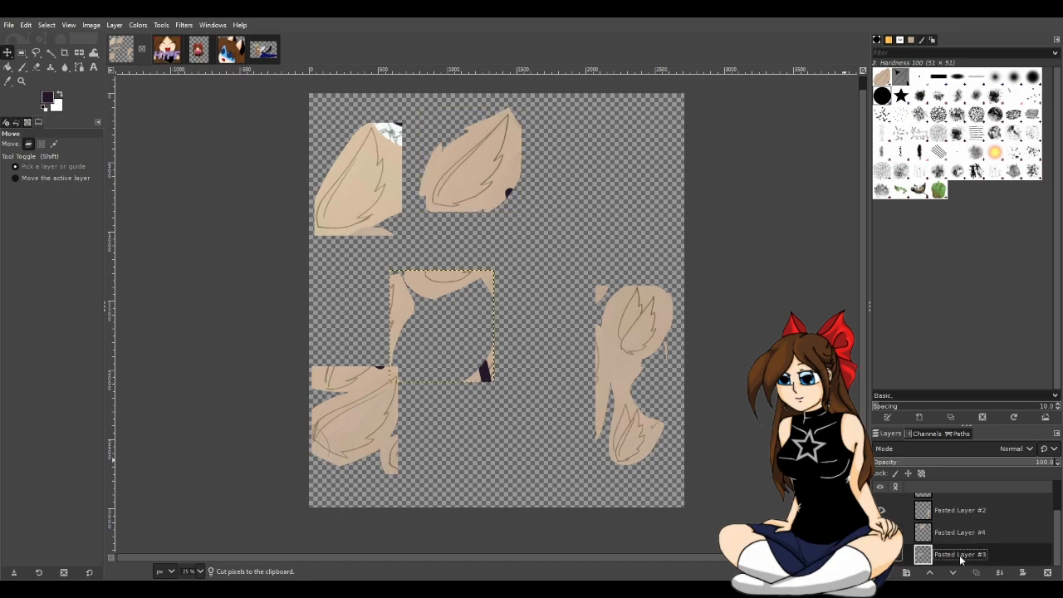
pyautogui.press('Delete')
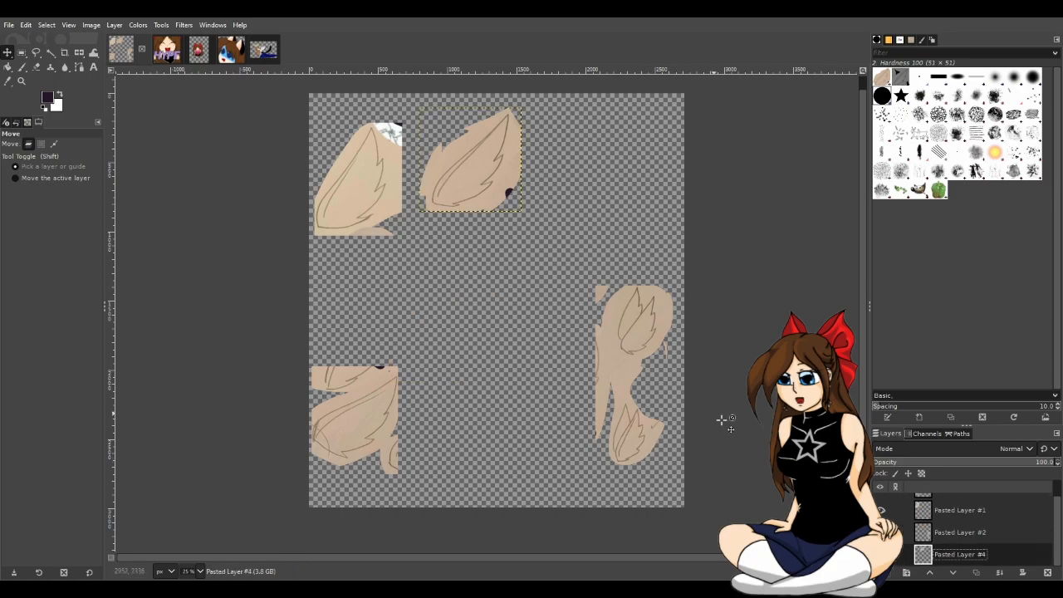
# On Pasted Layer #2, free-select the upper of the two right-edge wings, then cut and paste it.
pyautogui.scroll(1, 972, 519)
pyautogui.click(960, 509)
pyautogui.click(961, 535)
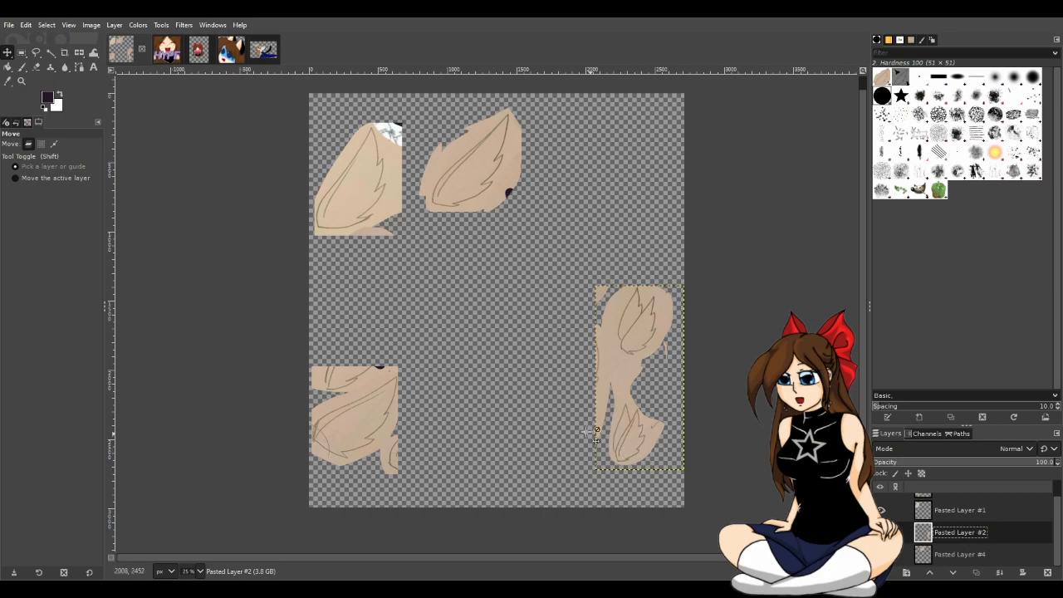
pyautogui.click(36, 52)
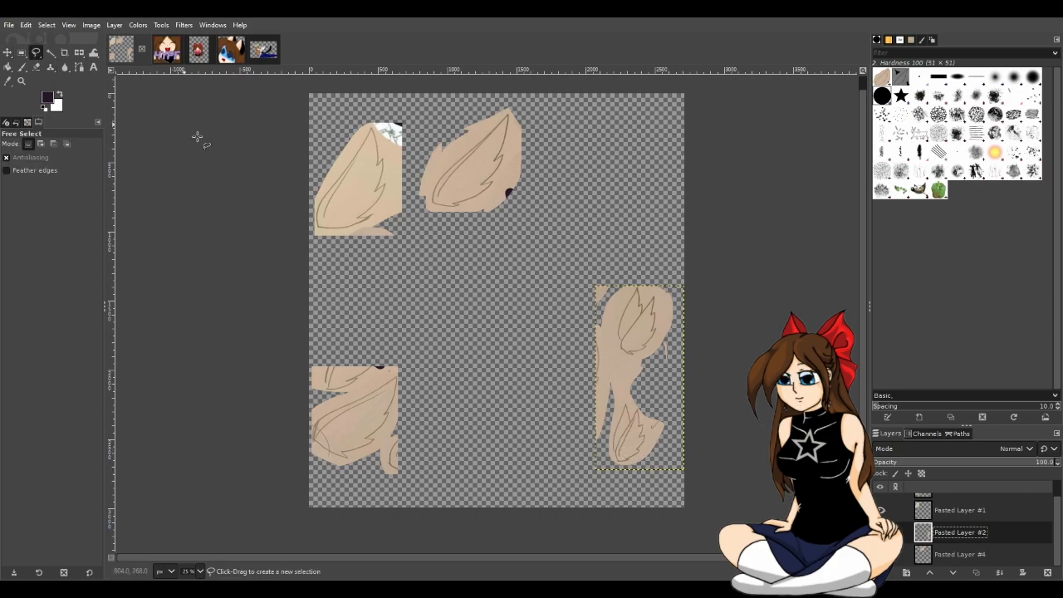
pyautogui.click(636, 294)
pyautogui.moveTo(625, 334); pyautogui.dragTo(635, 373)
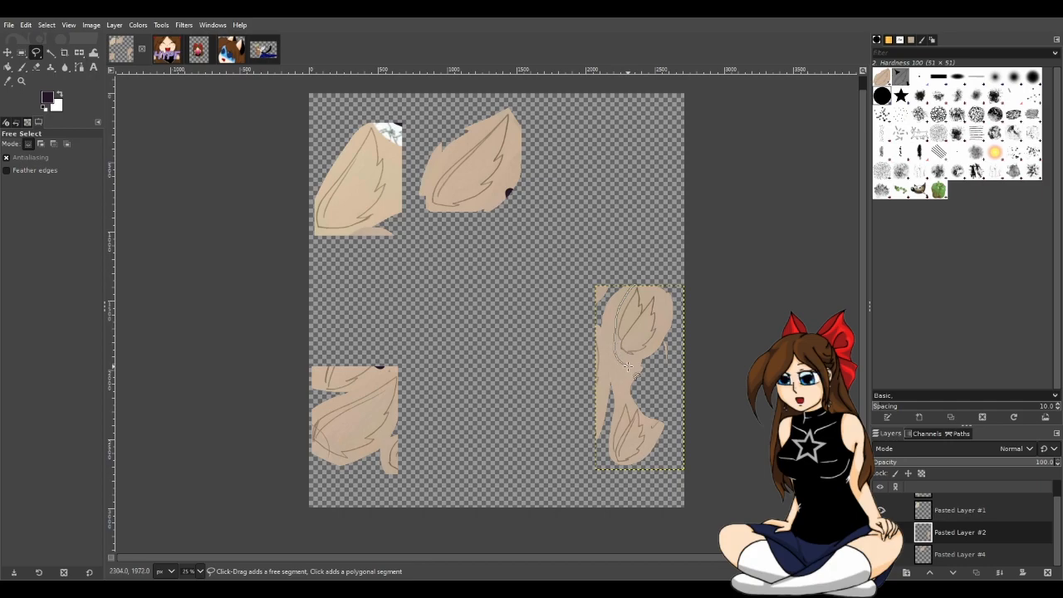
pyautogui.moveTo(676, 312); pyautogui.dragTo(637, 286)
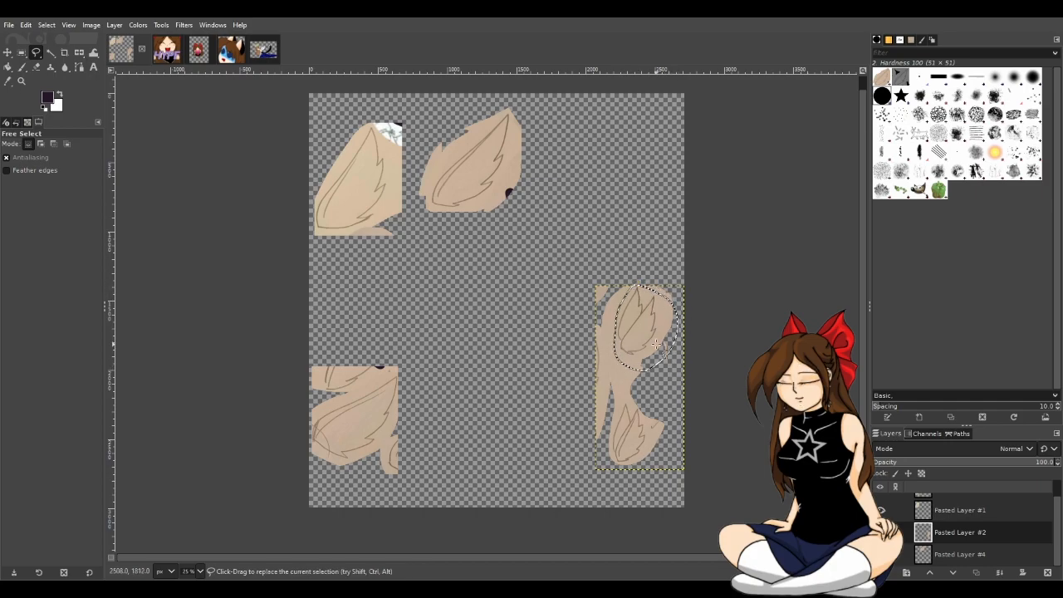
pyautogui.hotkey('ctrl', 'x')
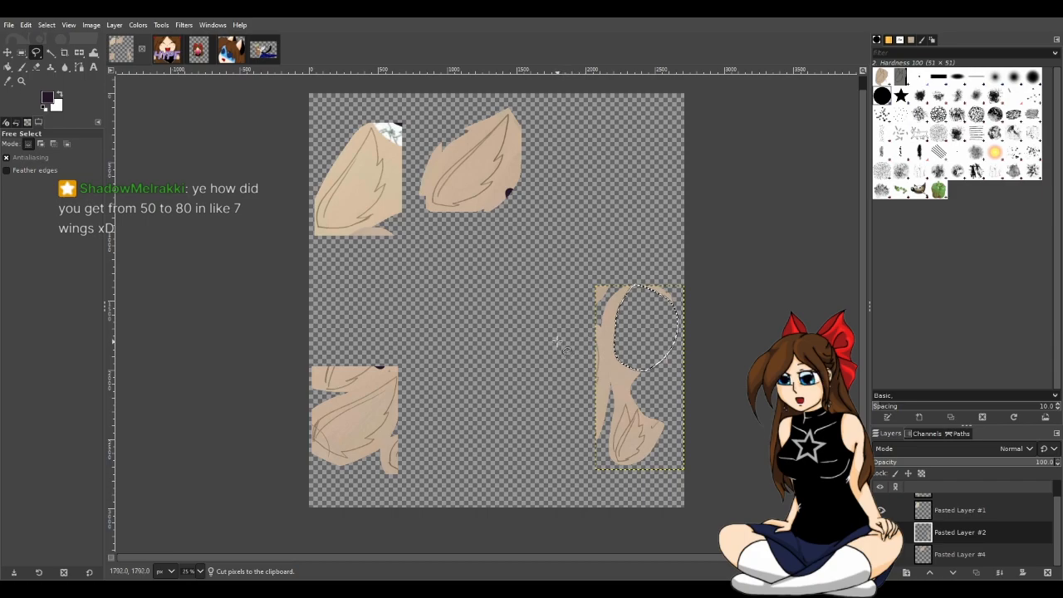
pyautogui.hotkey('ctrl', 'v')
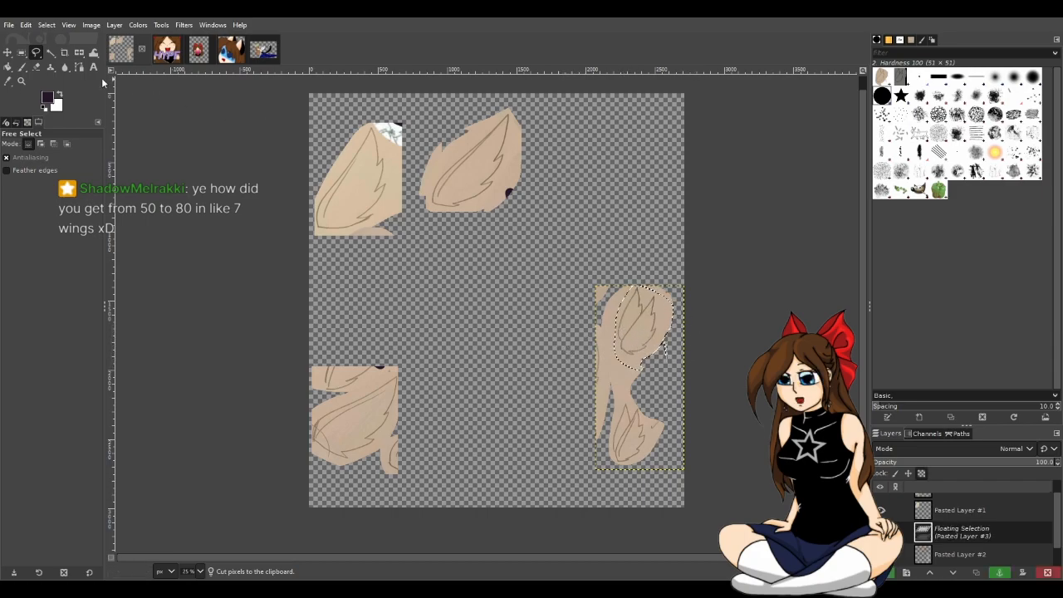
# Turn the floating wing into a new layer and move it into the top row, to the right of the second wing.
pyautogui.click(6, 53)
pyautogui.hotkey('shift', 'ctrl', 'n')
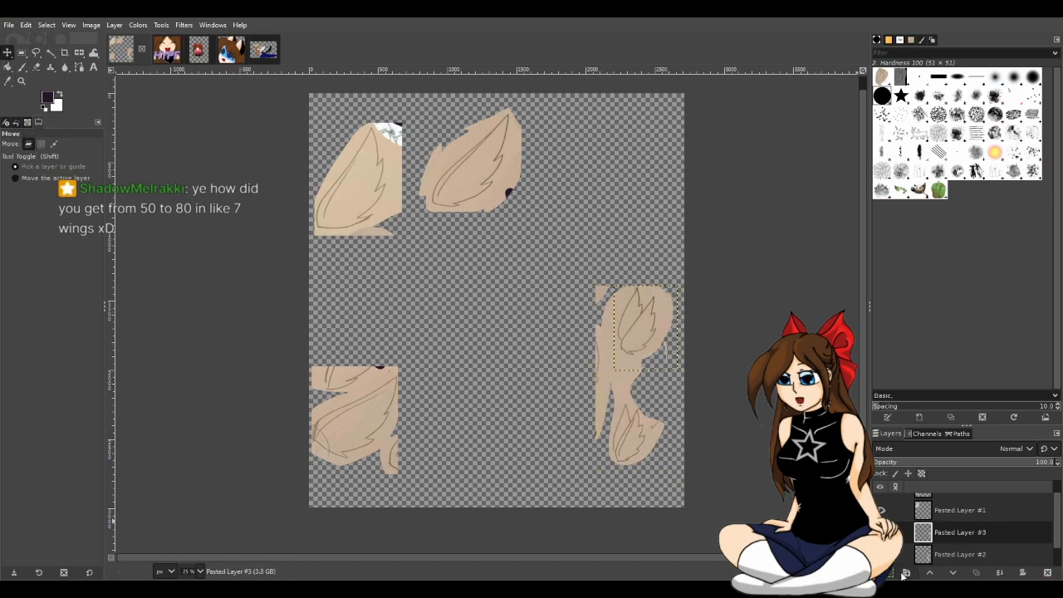
pyautogui.moveTo(669, 315); pyautogui.dragTo(614, 154)
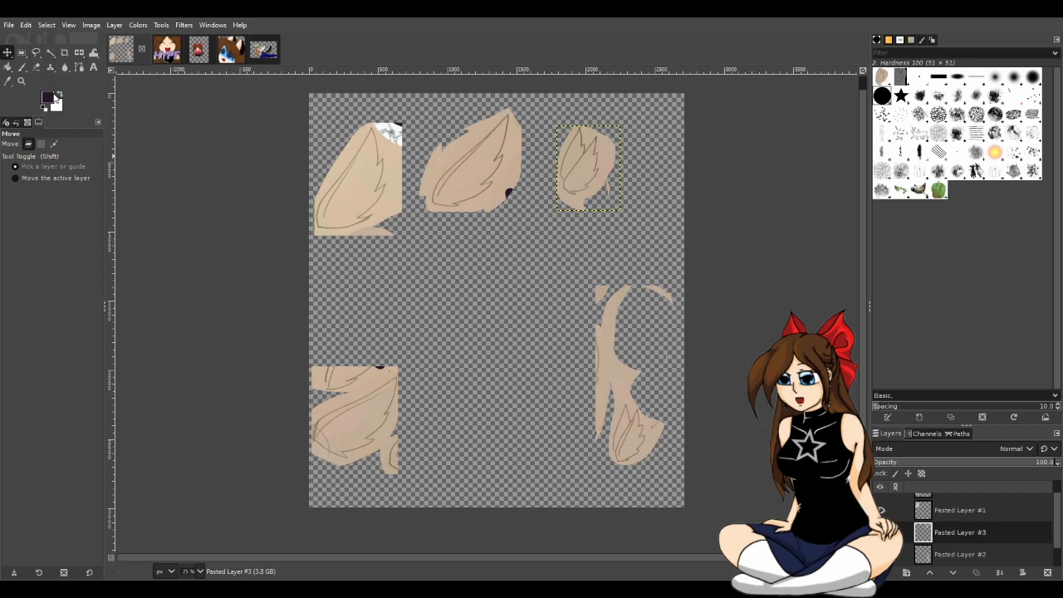
# Free-select the remaining lower wing near the canvas's right edge by tracing around its outline.
pyautogui.press('f')
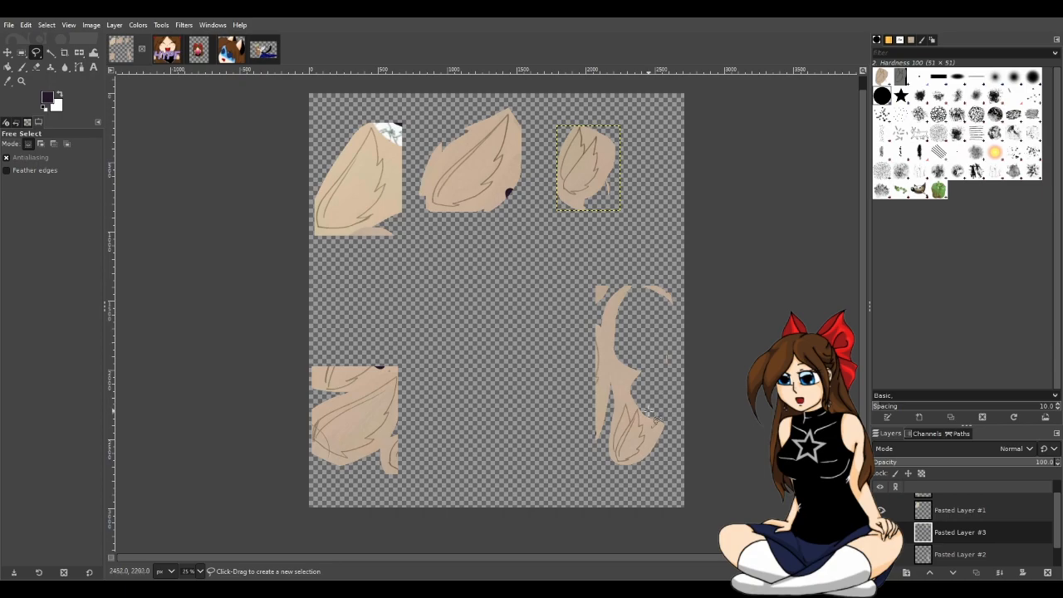
pyautogui.moveTo(643, 404)
pyautogui.mouseDown()
pyautogui.moveTo(611, 416)
pyautogui.moveTo(613, 459)
pyautogui.moveTo(624, 466)
pyautogui.moveTo(649, 457)
pyautogui.moveTo(661, 424)
pyautogui.moveTo(643, 404)
pyautogui.mouseUp()
pyautogui.press('Return')
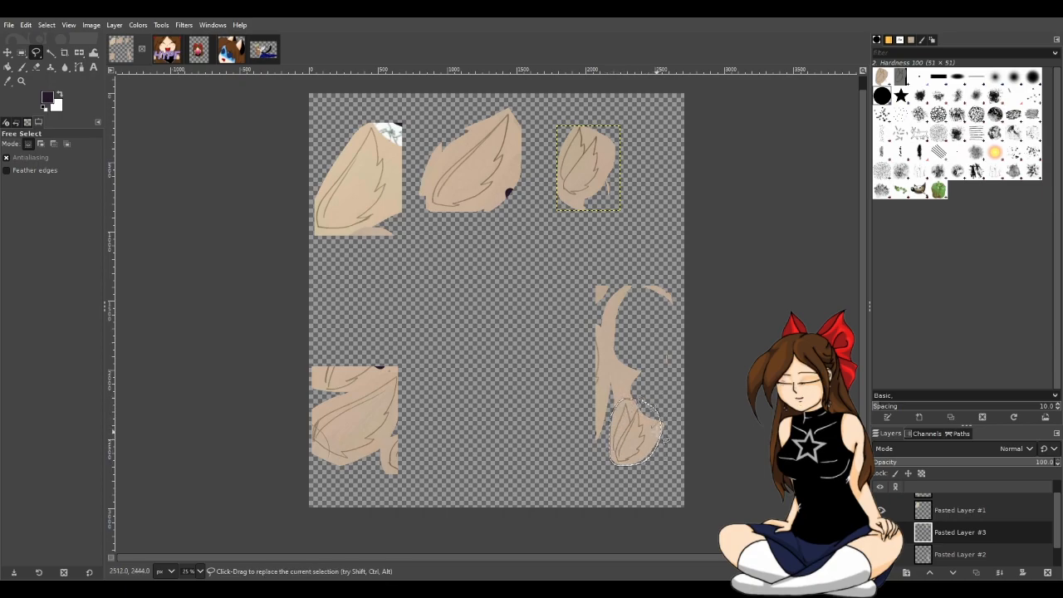
pyautogui.hotkey('ctrl', 'x')
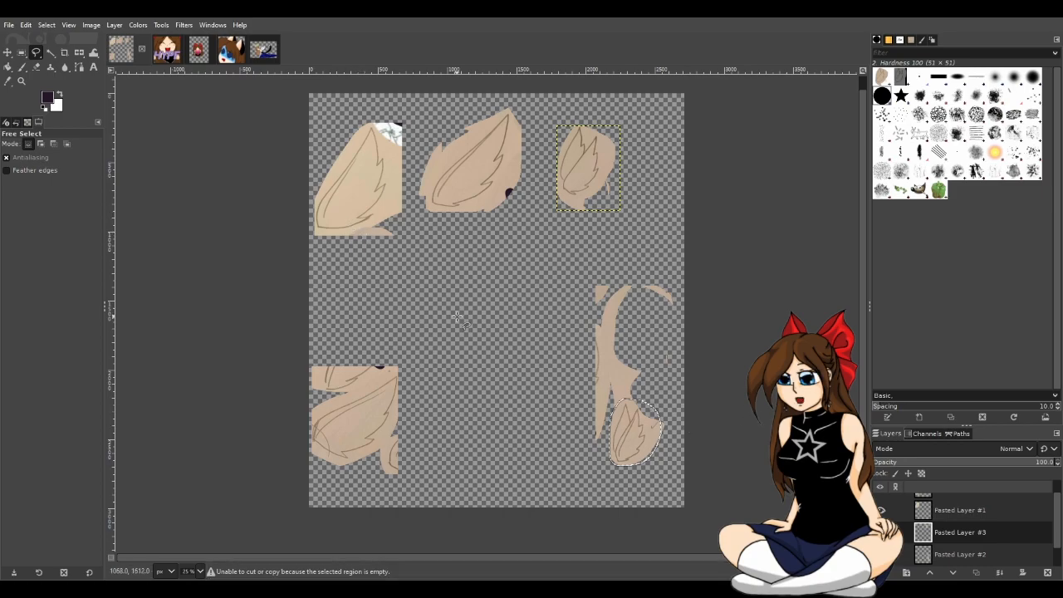
pyautogui.hotkey('ctrl', 'v')
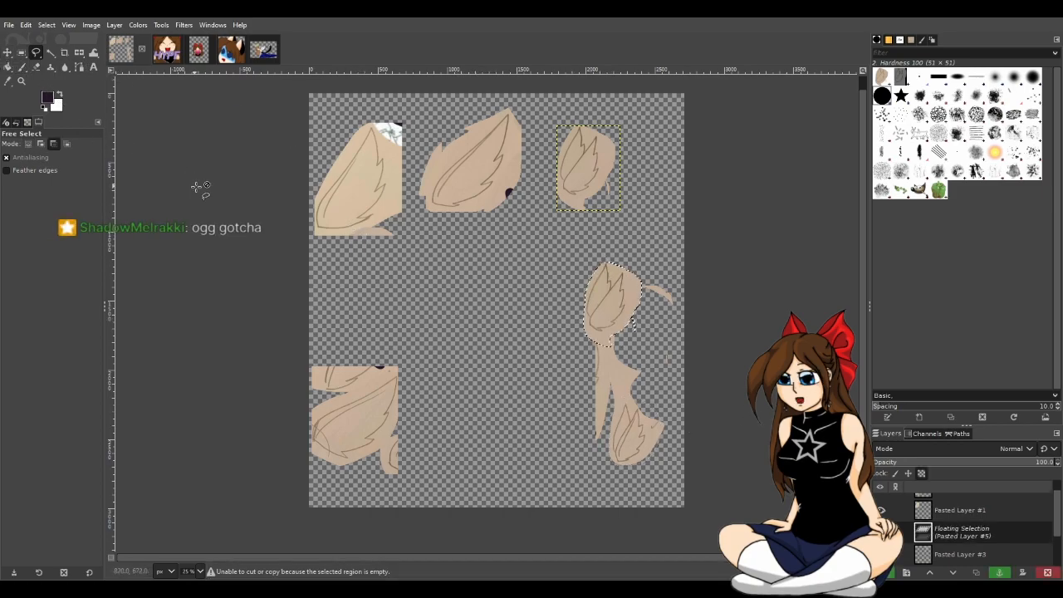
pyautogui.hotkey('ctrl', 'z')
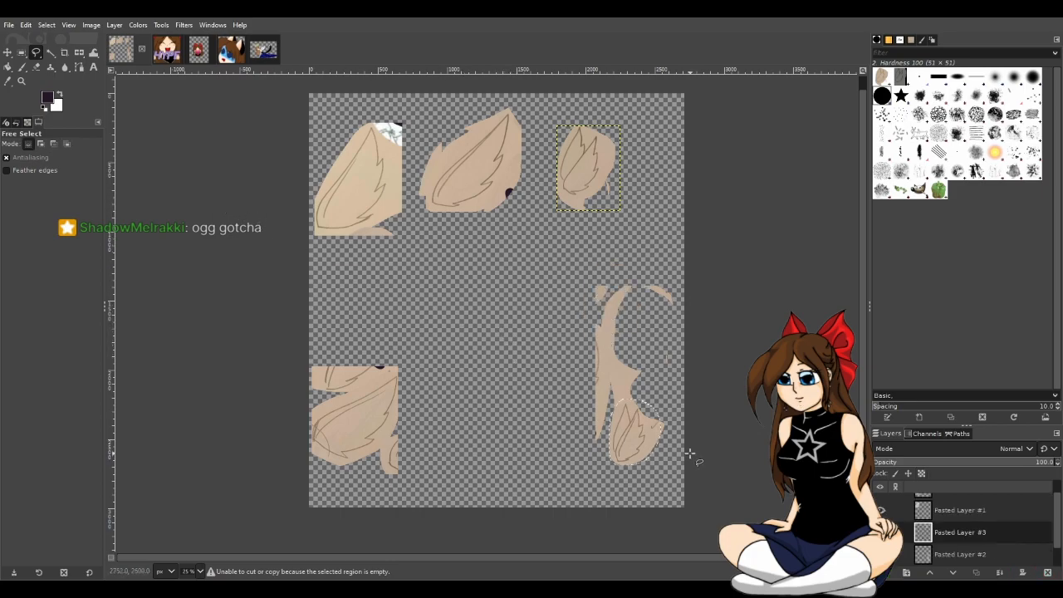
# Make Pasted Layer #2 active, then cut the selected lower-right wing and paste it as a floating selection.
pyautogui.scroll(-1, 972, 541)
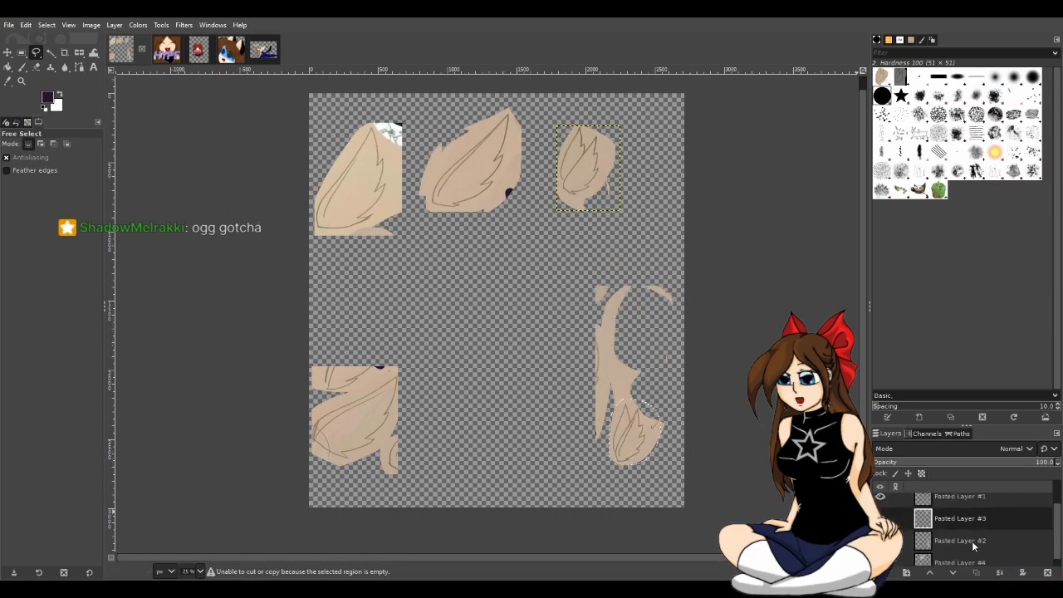
pyautogui.click(973, 554)
pyautogui.click(955, 536)
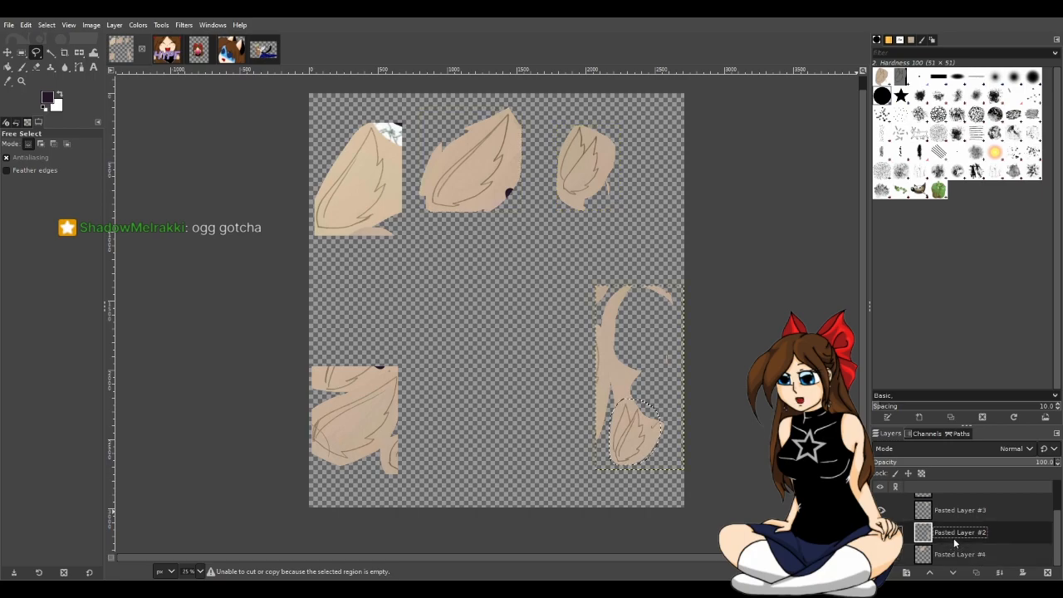
pyautogui.hotkey('ctrl', 'v')
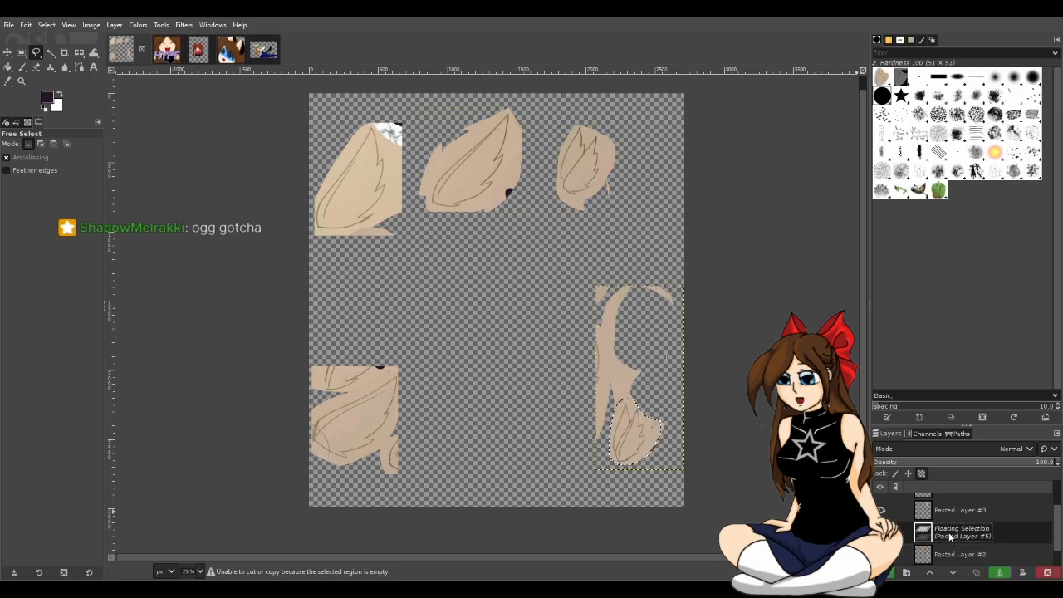
# Move the floating wing straight up beside the right-hand wing of the top row and turn it into a new layer.
pyautogui.press('m')
pyautogui.moveTo(668, 474); pyautogui.dragTo(668, 236)
pyautogui.hotkey('shift', 'ctrl', 'n')
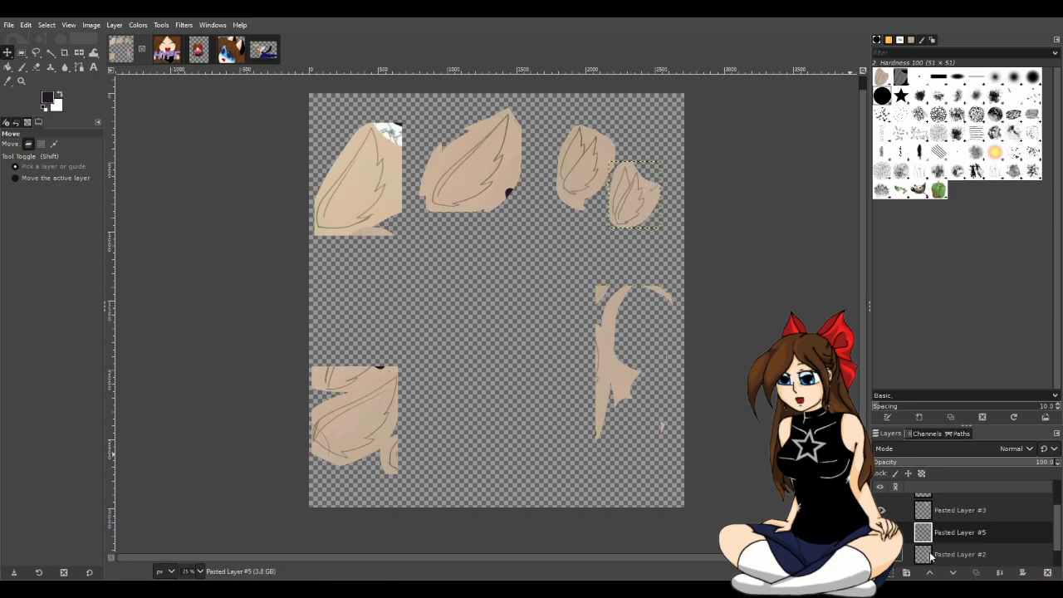
# Delete Pasted Layer #2, which holds the leftover scraps along the right edge.
pyautogui.click(964, 553)
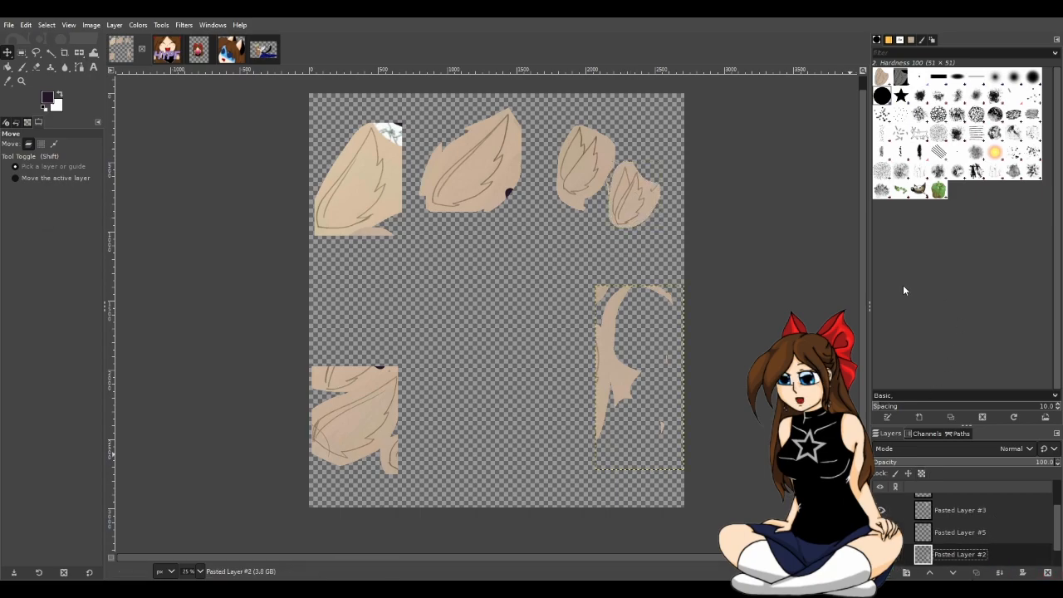
pyautogui.press('Delete')
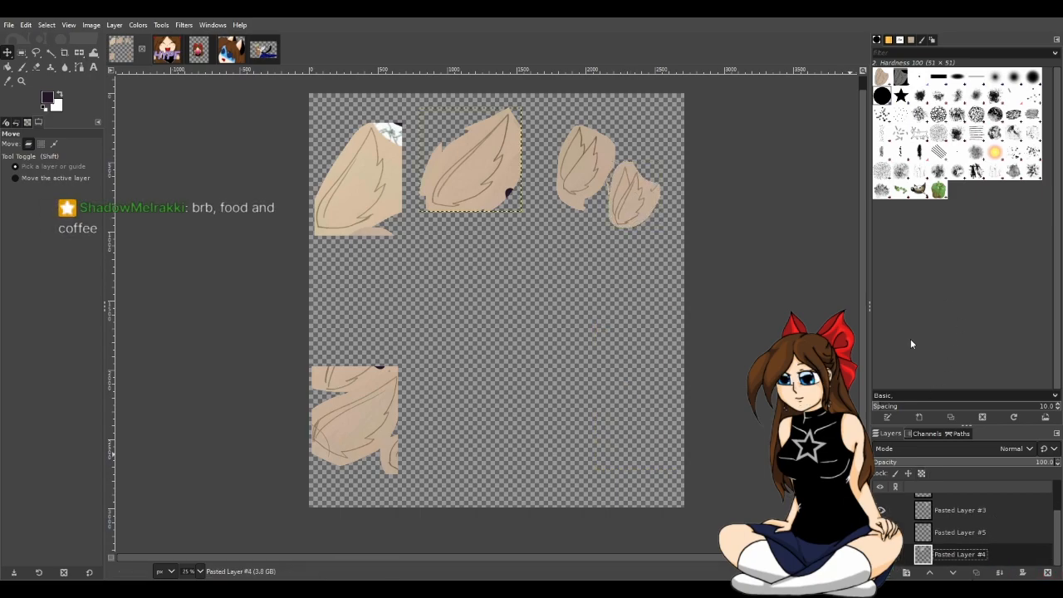
# On Pasted Layer #1, free-select the upper-left wing without its surrounding scraps, then cut and paste it.
pyautogui.scroll(1, 952, 534)
pyautogui.click(955, 528)
pyautogui.click(955, 505)
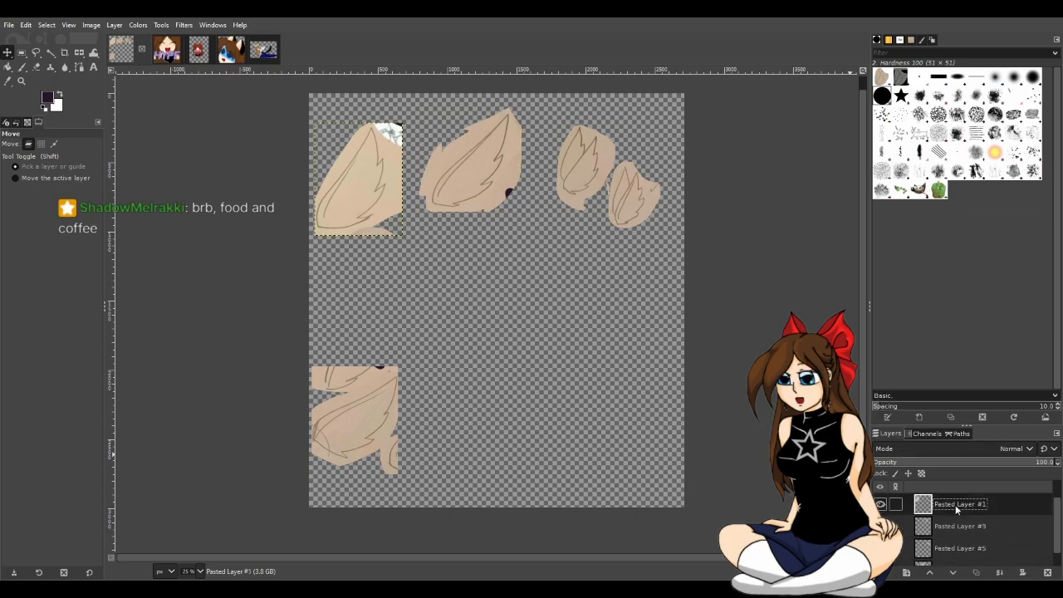
pyautogui.scroll(1, 957, 518)
pyautogui.scroll(1, 635, 428)
pyautogui.press('f')
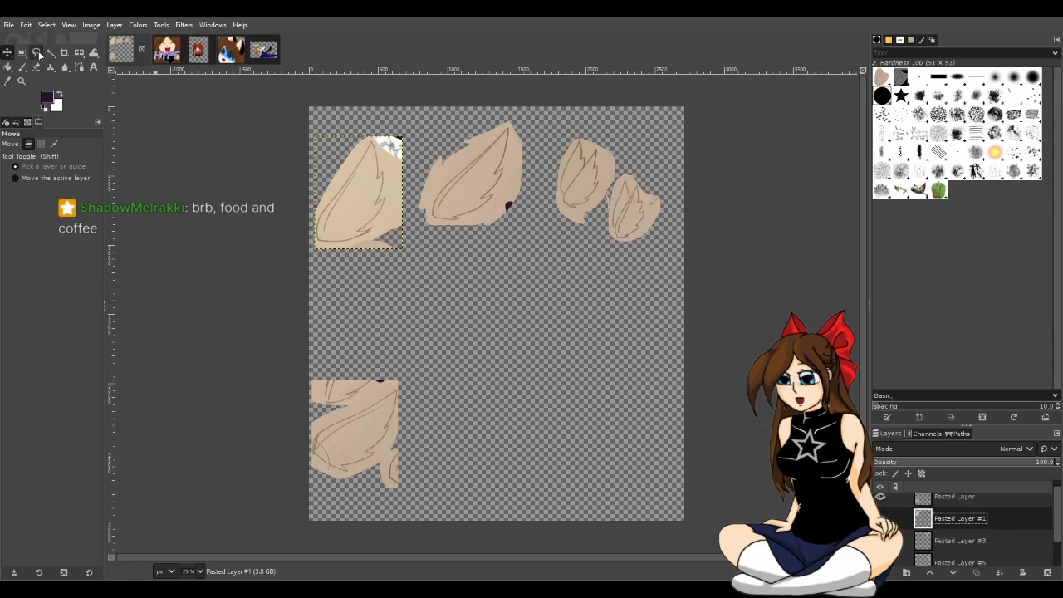
pyautogui.click(389, 196)
pyautogui.moveTo(387, 149)
pyautogui.mouseDown()
pyautogui.moveTo(355, 145)
pyautogui.moveTo(305, 236)
pyautogui.moveTo(309, 252)
pyautogui.moveTo(392, 219)
pyautogui.mouseUp()
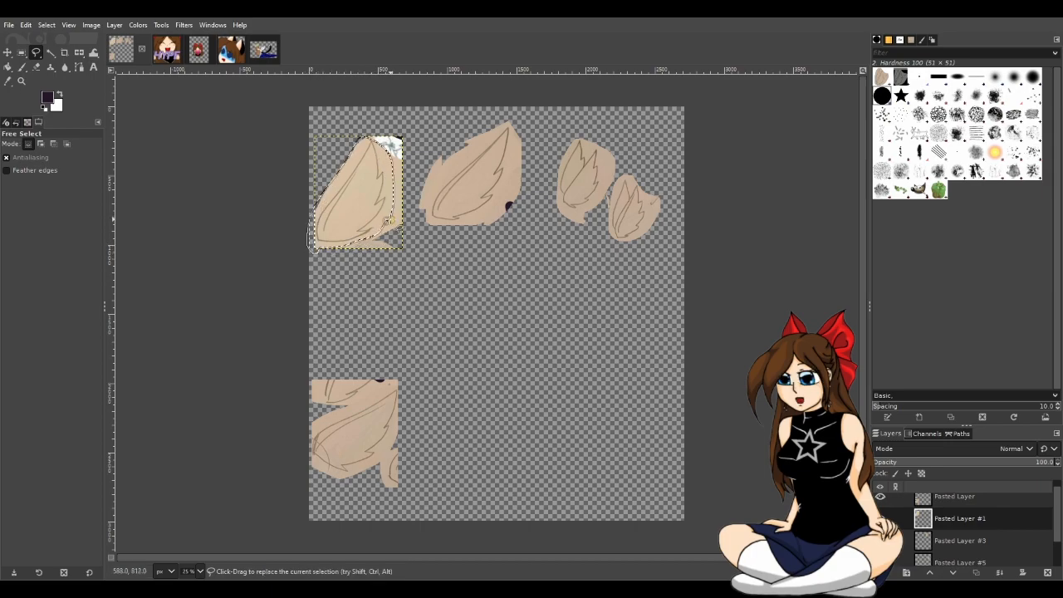
pyautogui.hotkey('ctrl', 'x')
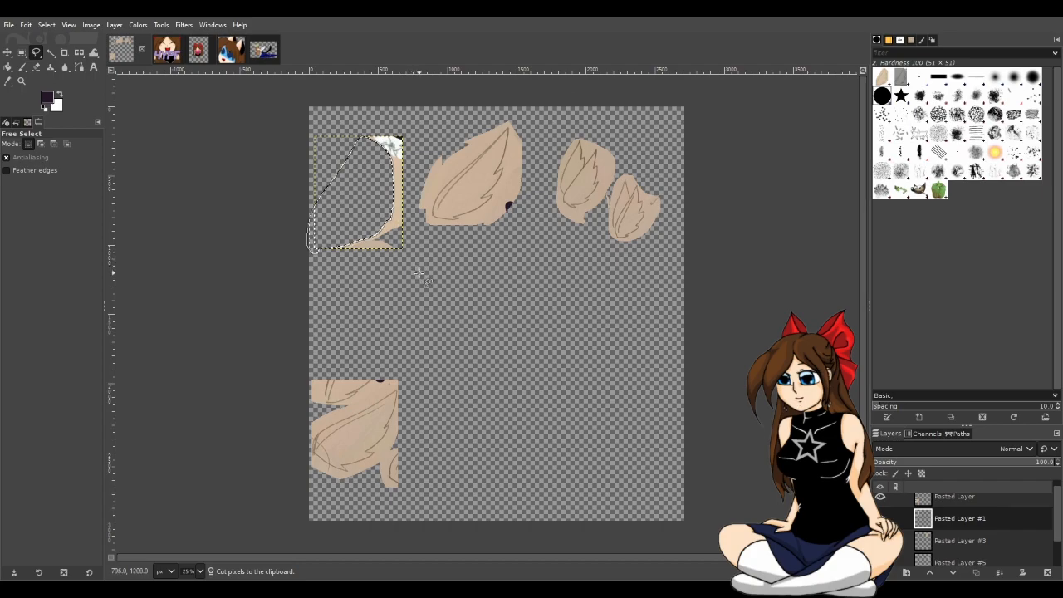
pyautogui.hotkey('ctrl', 'v')
# Move the floating upper-left wing to the canvas centre, below the second wing, and turn it into a new layer.
pyautogui.click(7, 53)
pyautogui.moveTo(357, 191); pyautogui.dragTo(511, 274)
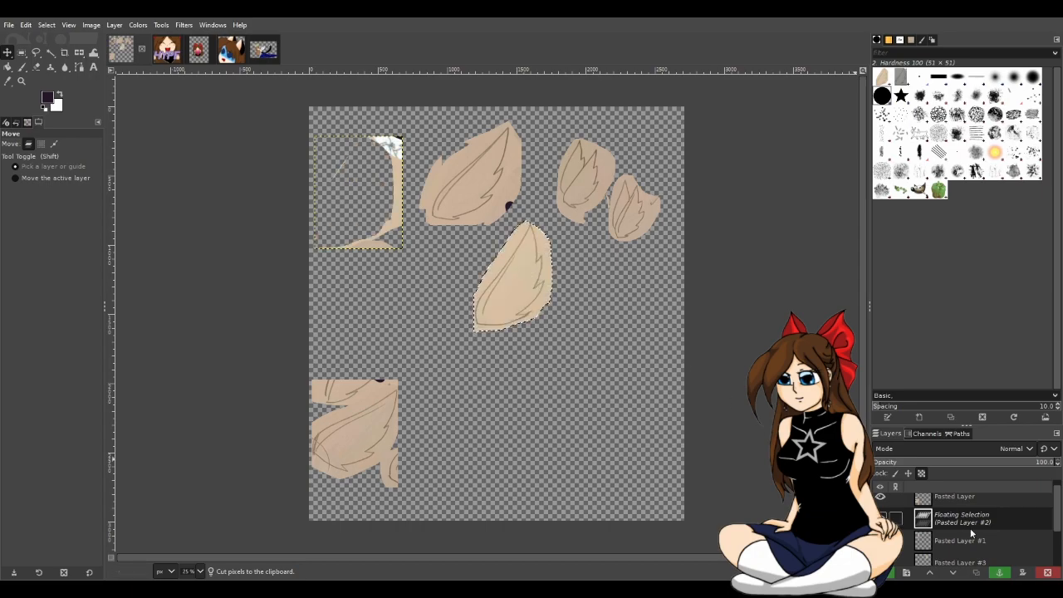
pyautogui.hotkey('shift', 'ctrl', 'n')
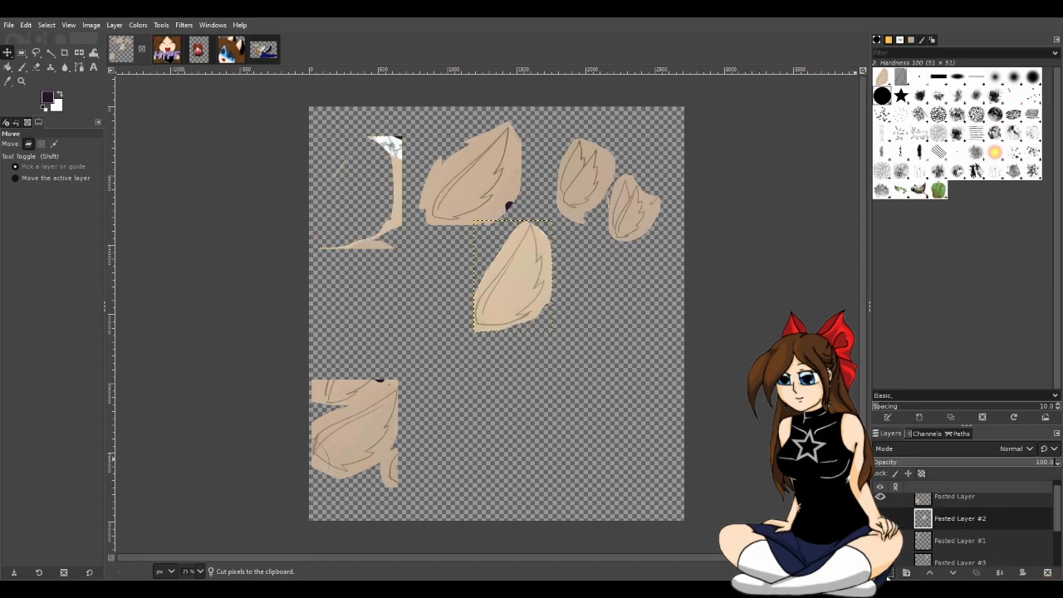
# Delete Pasted Layer #1 with the scraps left around the upper-left cutout.
pyautogui.click(959, 541)
pyautogui.hotkey('shift', 'ctrl', 'Delete')
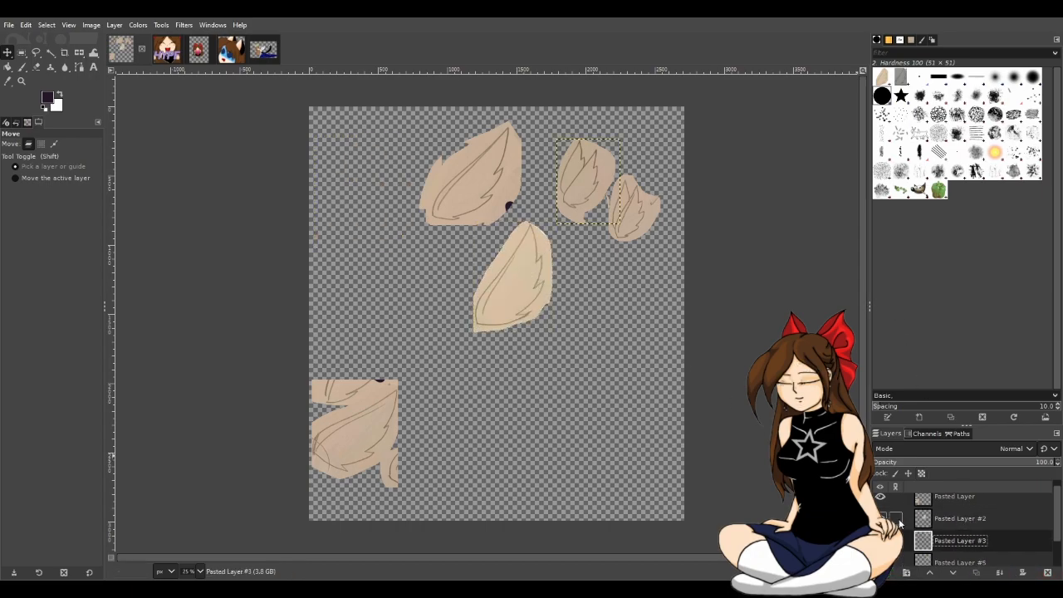
# On the layer named Pasted Layer, free-select the large lower-left wing, then cut and paste it.
pyautogui.click(952, 521)
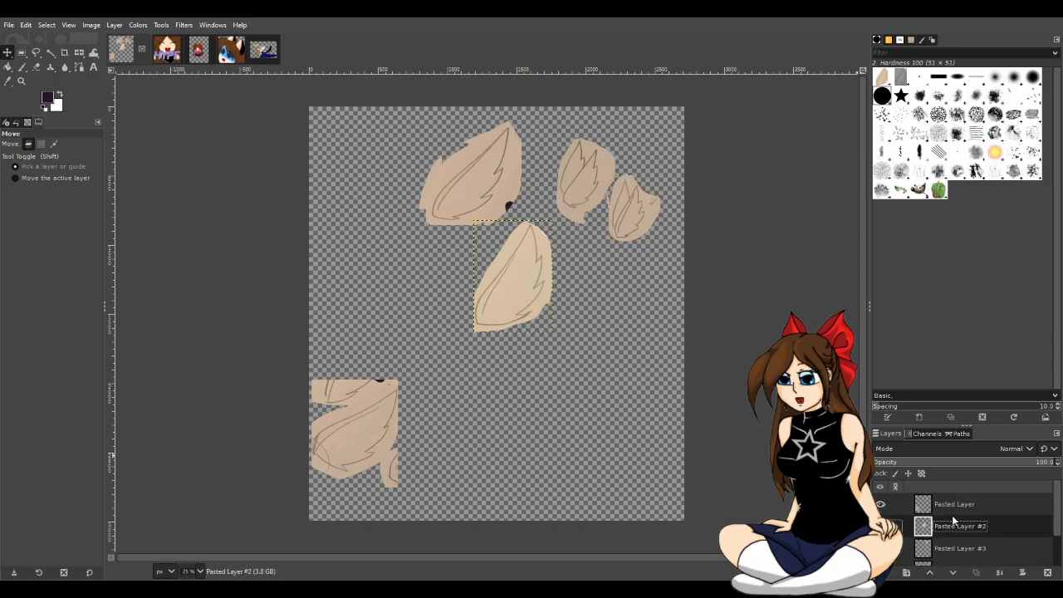
pyautogui.click(951, 506)
pyautogui.click(36, 52)
pyautogui.click(314, 421)
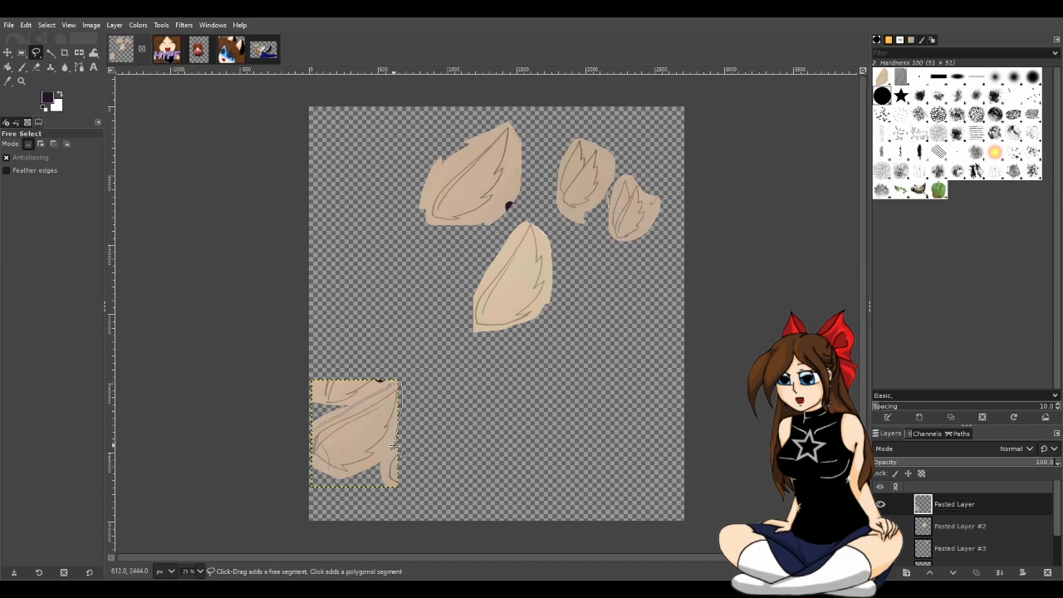
pyautogui.click(311, 431)
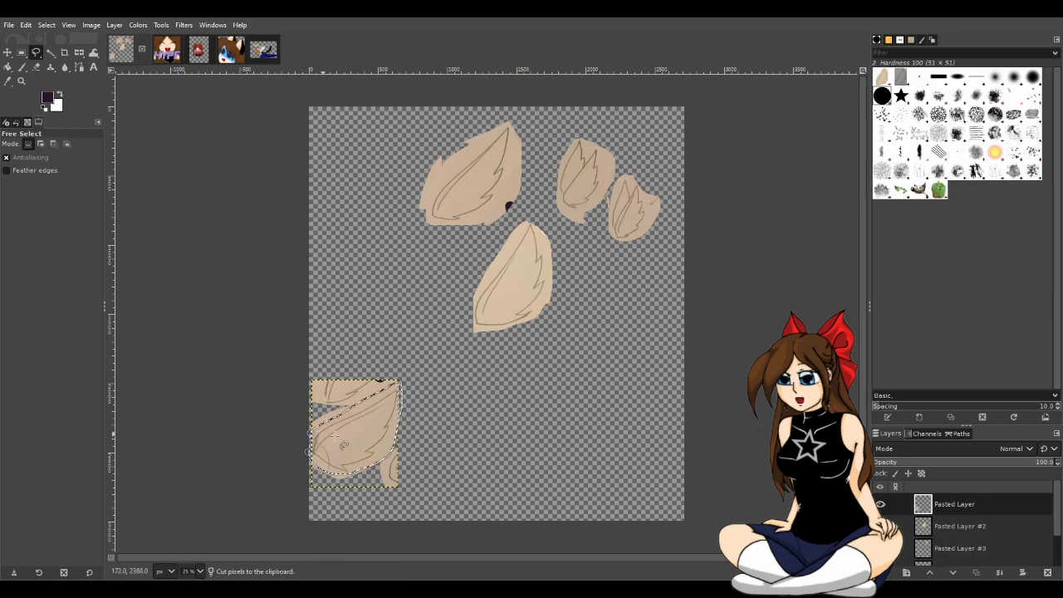
pyautogui.hotkey('ctrl', 'x')
pyautogui.hotkey('ctrl', 'v')
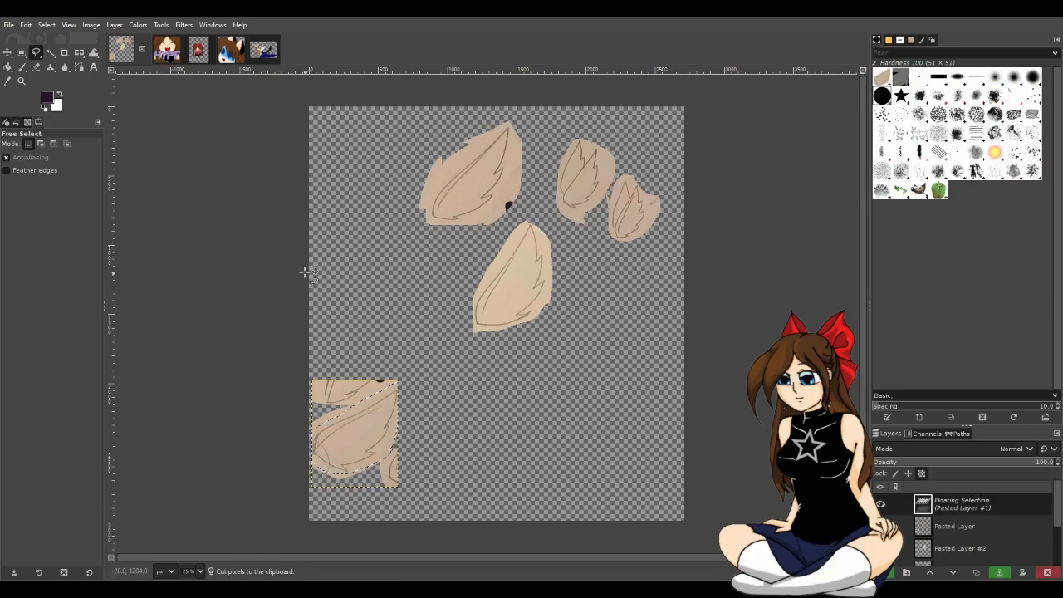
# Move the floating lower-left wing up into the canvas's upper-left corner and turn it into a new layer.
pyautogui.press('m')
pyautogui.moveTo(370, 440)
pyautogui.mouseDown()
pyautogui.moveTo(376, 264)
pyautogui.moveTo(357, 140)
pyautogui.mouseUp()
pyautogui.click(906, 572)
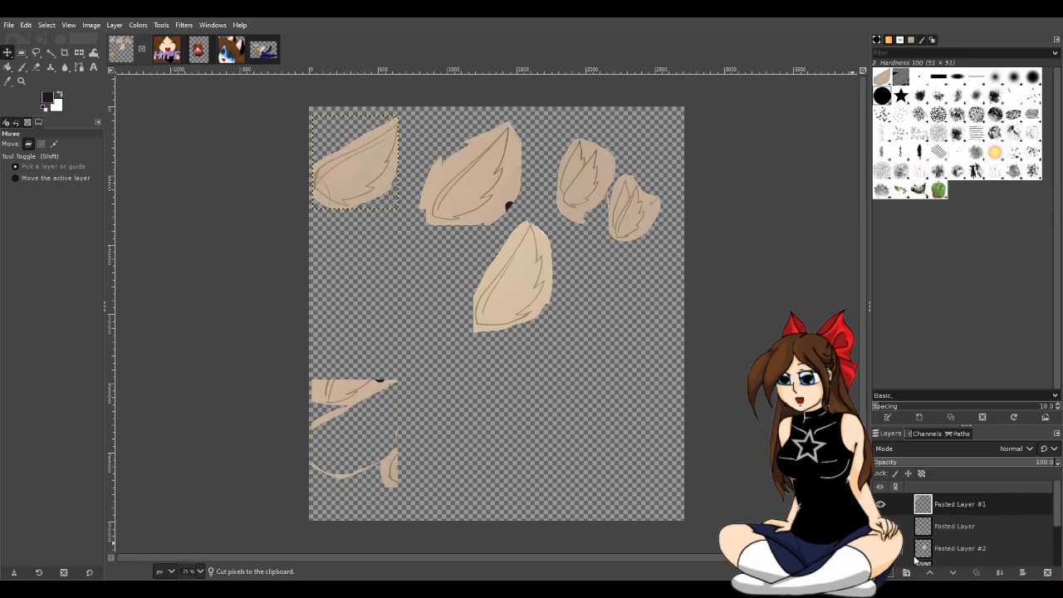
# Delete the layer named Pasted Layer, which holds the lower-left scraps.
pyautogui.click(960, 525)
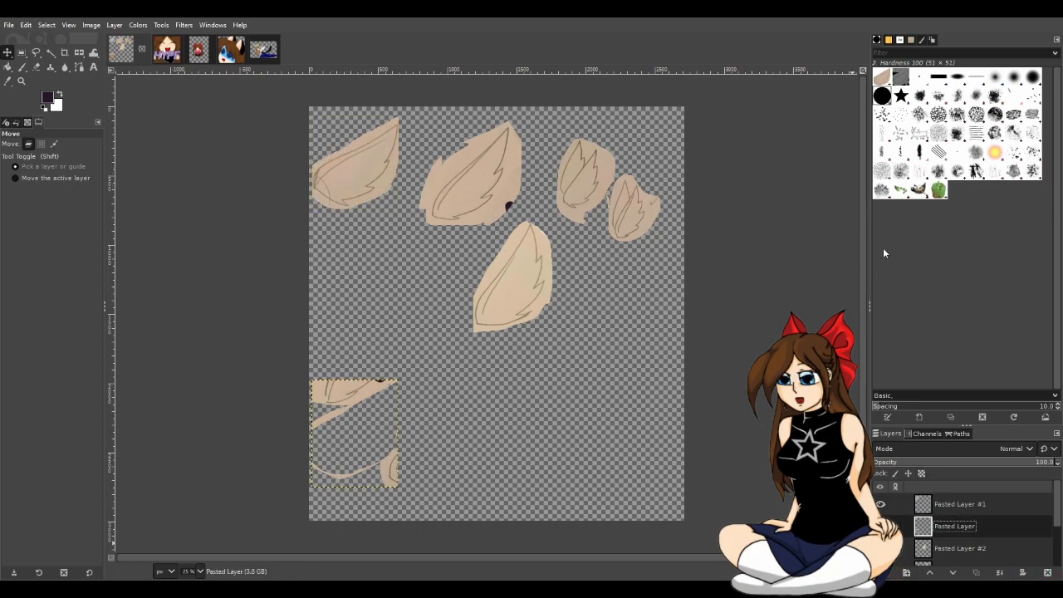
pyautogui.press('Delete')
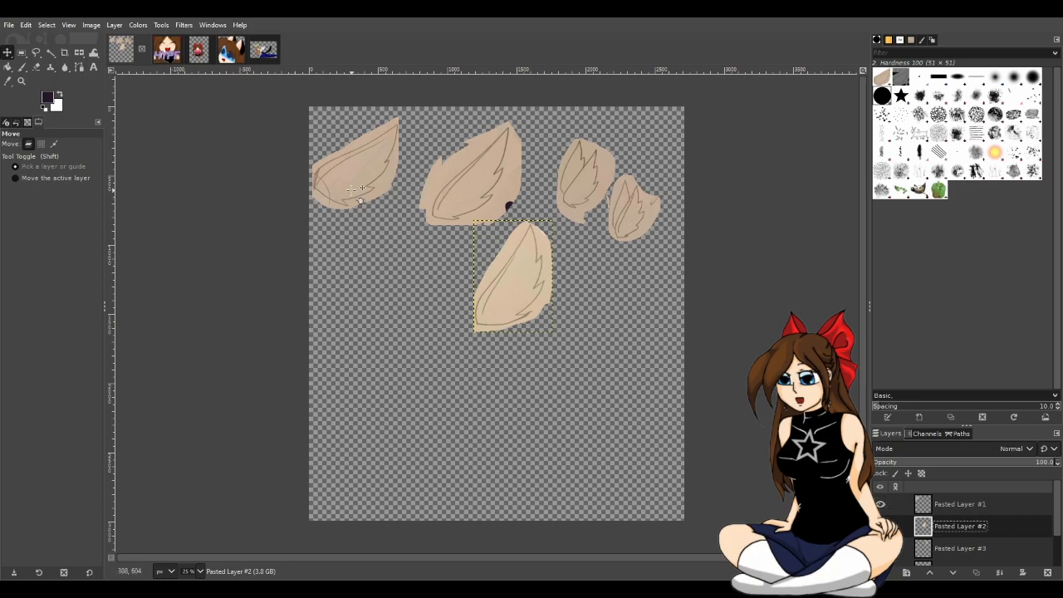
# Raise Pasted Layer #2 above Pasted Layer #1 and move the second wing left, up against the first.
pyautogui.moveTo(994, 528); pyautogui.dragTo(980, 498)
pyautogui.moveTo(469, 197); pyautogui.dragTo(438, 190)
# Raise Pasted Layer #3 to the top of the stack and move the pale centre wing up into third place in the top row.
pyautogui.scroll(2, 994, 509)
pyautogui.click(963, 549)
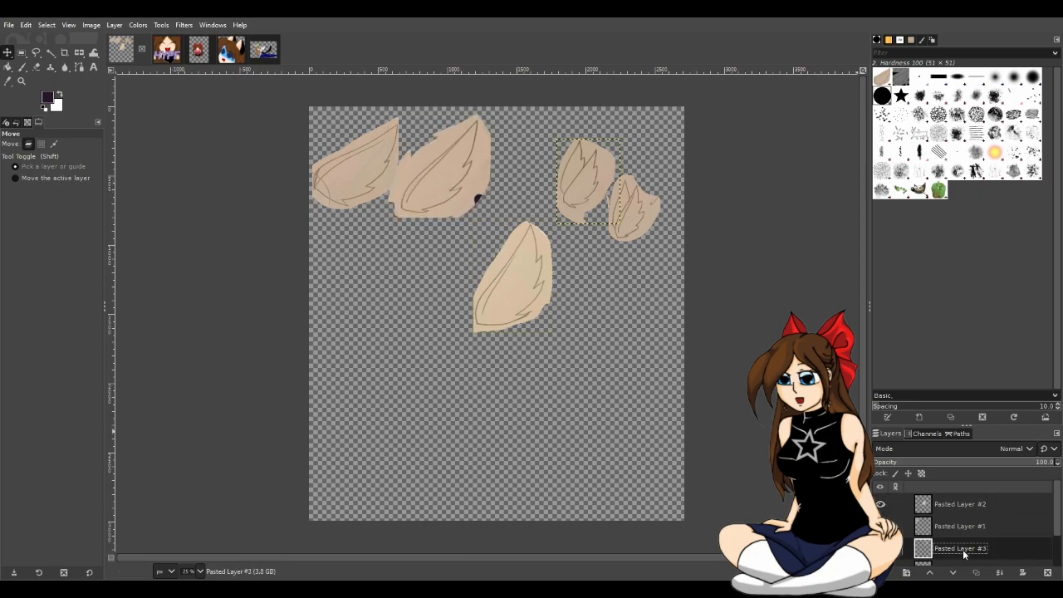
pyautogui.click(1008, 504)
pyautogui.moveTo(528, 327); pyautogui.dragTo(525, 212)
pyautogui.click(960, 504)
# Move the small wing on Pasted Layer #5 to the left edge, directly below the first wing.
pyautogui.scroll(-2, 973, 542)
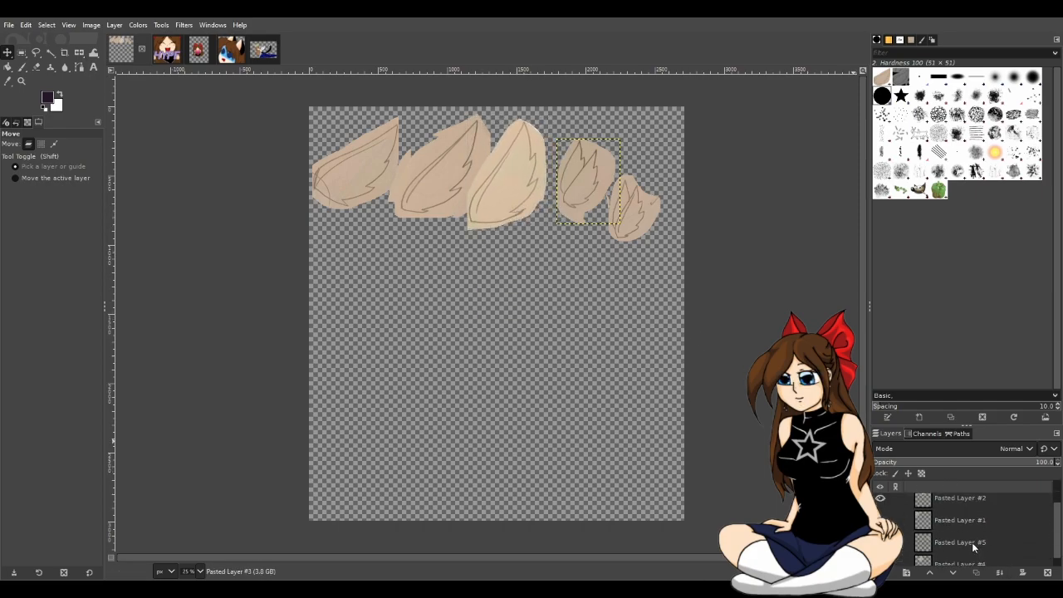
pyautogui.click(958, 531)
pyautogui.moveTo(635, 208); pyautogui.dragTo(349, 246)
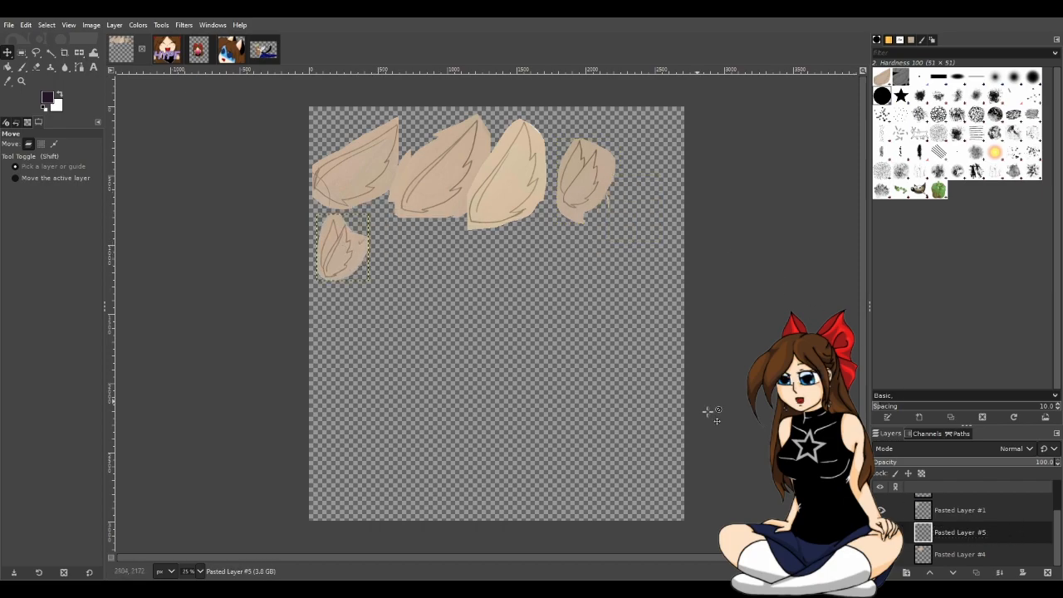
# Rearrange the layer stack so Pasted Layer #4 sits above Pasted Layer #5.
pyautogui.click(957, 553)
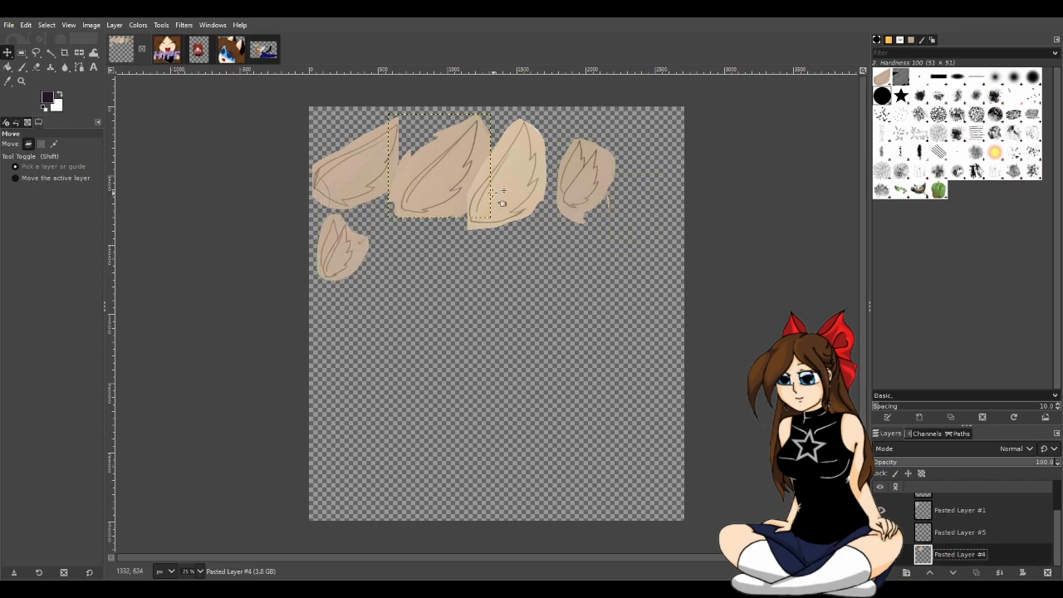
pyautogui.click(965, 532)
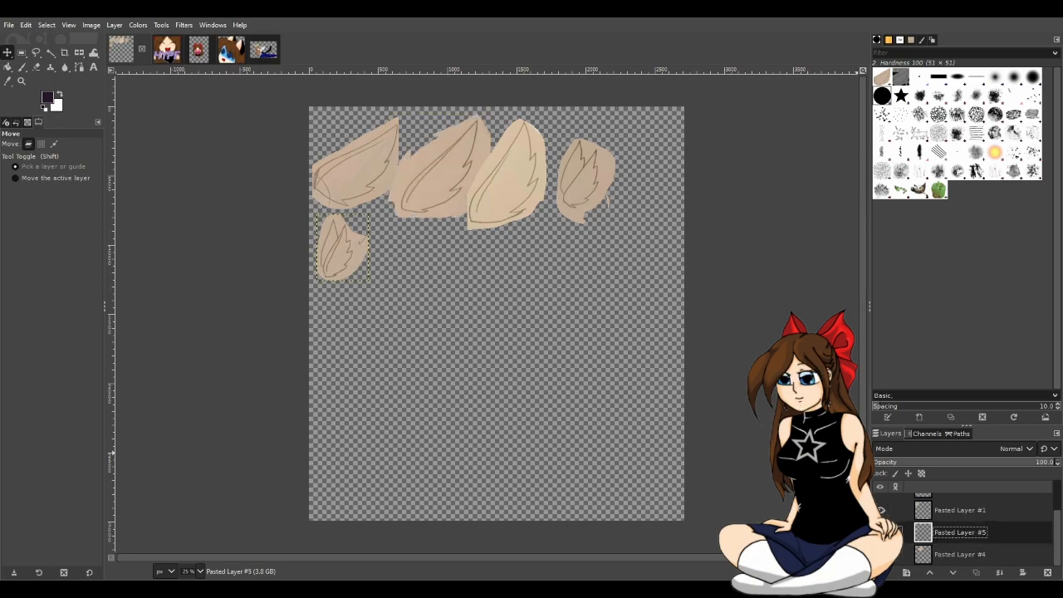
pyautogui.moveTo(1000, 541); pyautogui.dragTo(982, 525)
pyautogui.click(972, 518)
# Lower Pasted Layer #3 to the bottom of the stack and move its wing beside the small wing in the second row.
pyautogui.scroll(1, 963, 508)
pyautogui.click(954, 507)
pyautogui.moveTo(1012, 506); pyautogui.dragTo(986, 563)
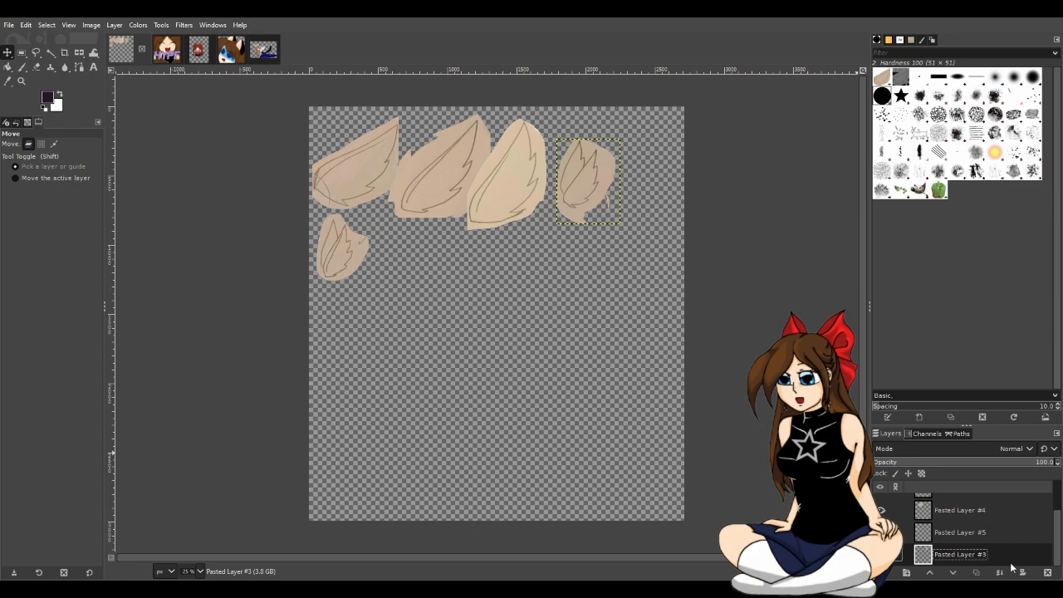
pyautogui.moveTo(583, 186); pyautogui.dragTo(385, 265)
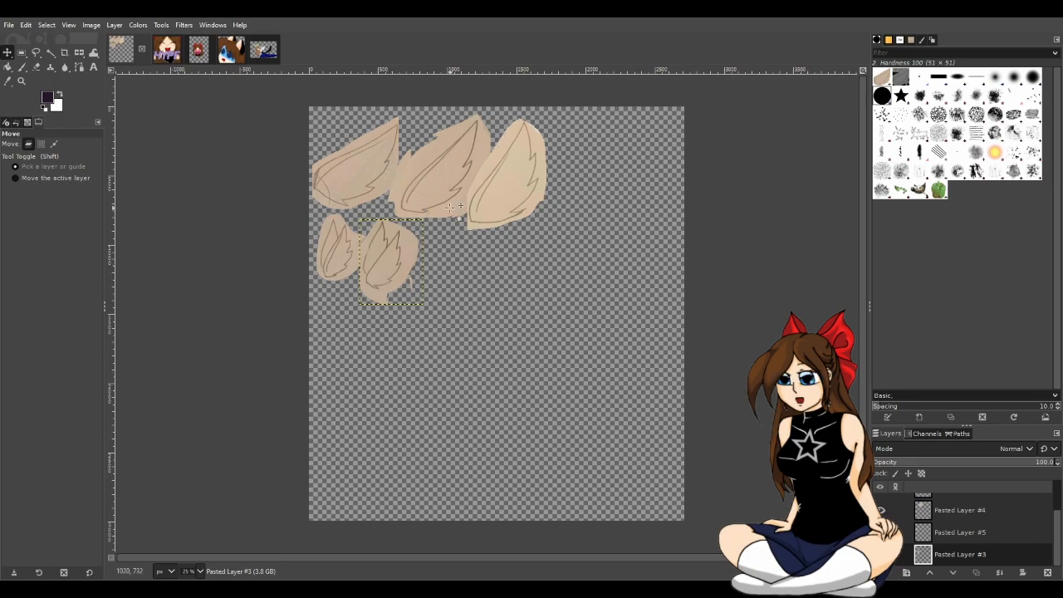
# Merge the visible layers of the heart-holding character image and copy the whole drawing.
pyautogui.click(165, 46)
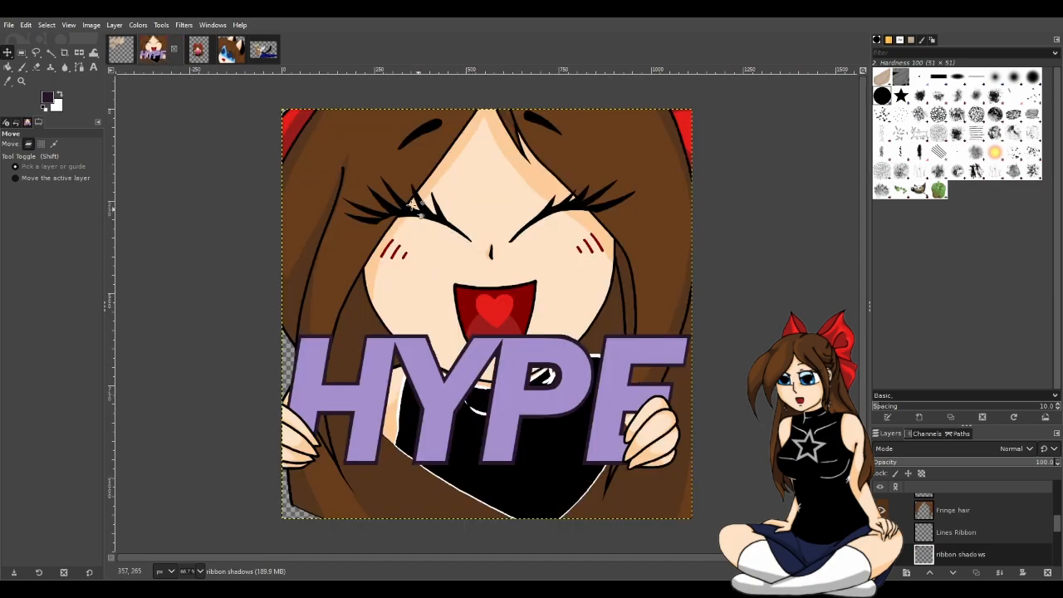
pyautogui.click(199, 49)
pyautogui.press('ctrl')
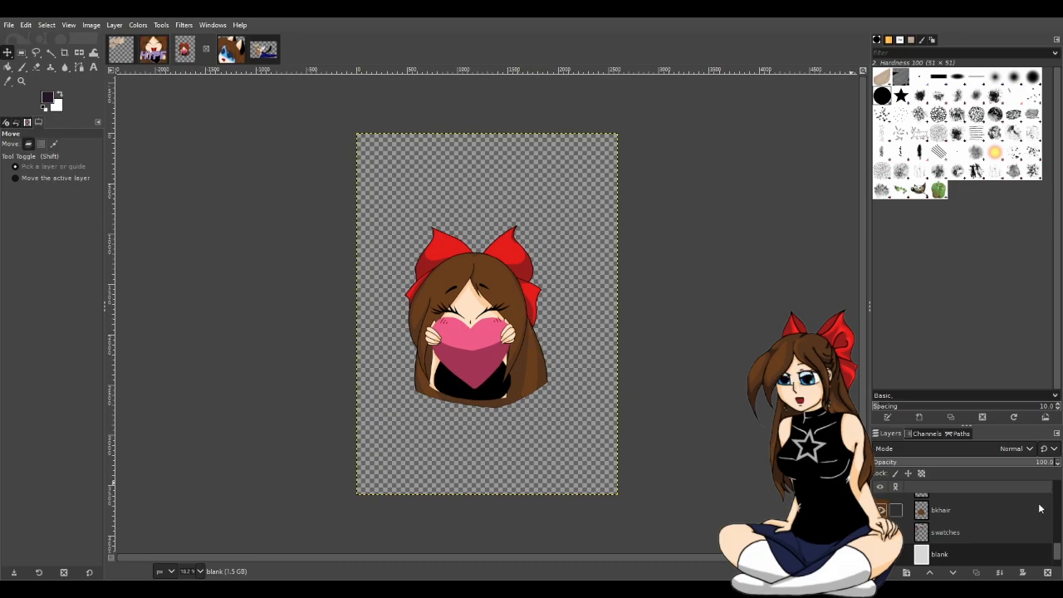
pyautogui.scroll(-2, 959, 536)
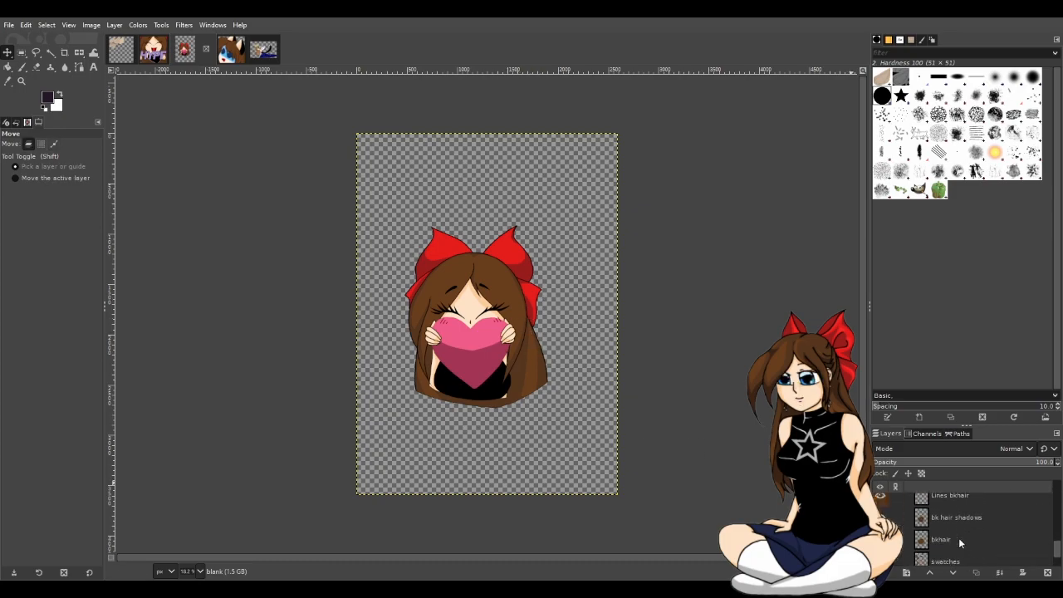
pyautogui.click(961, 507)
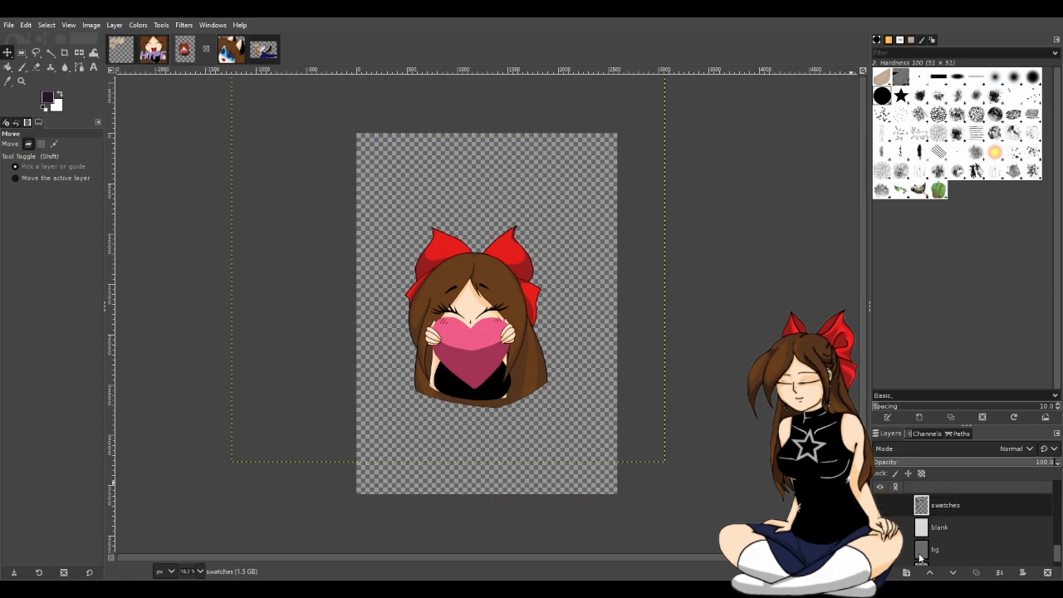
pyautogui.press('pageup')
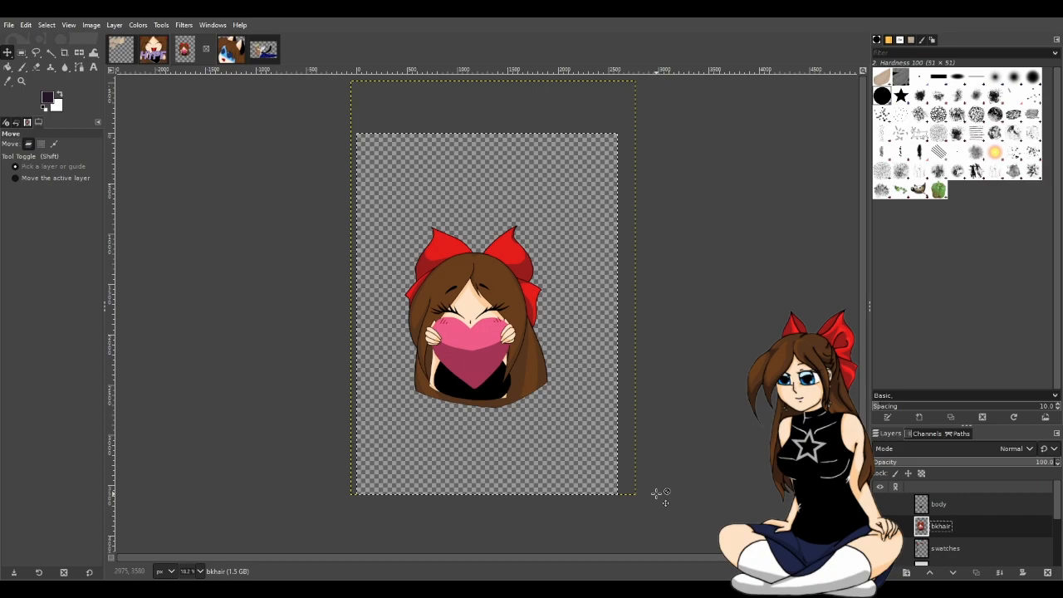
pyautogui.hotkey('ctrl', 'c')
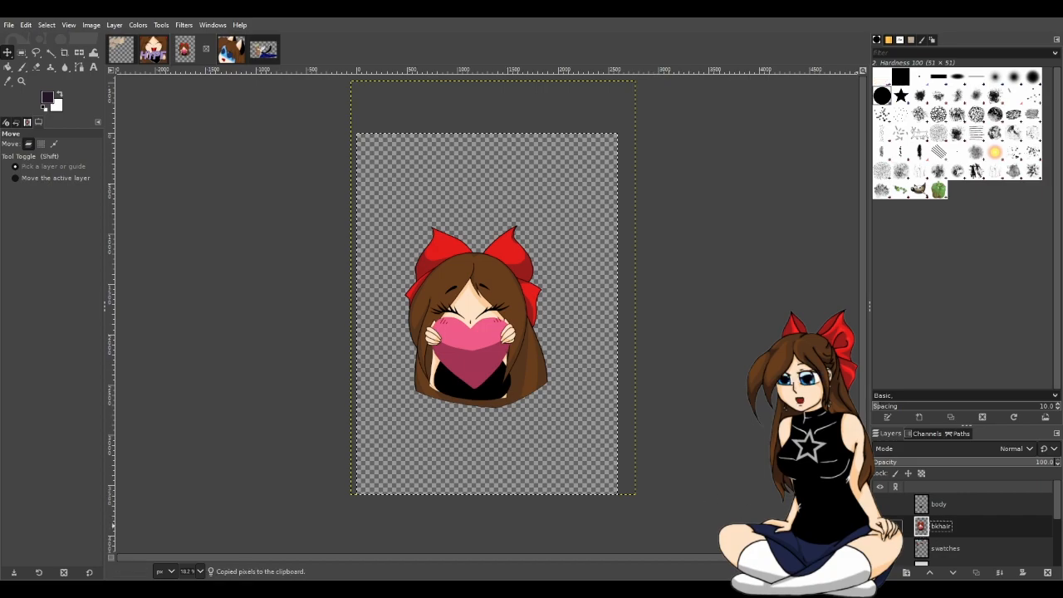
# Paste the heart-holding character into the wing image, move it to the middle of the canvas below the wings, and make it a separate layer.
pyautogui.click(121, 50)
pyautogui.hotkey('ctrl', 'v')
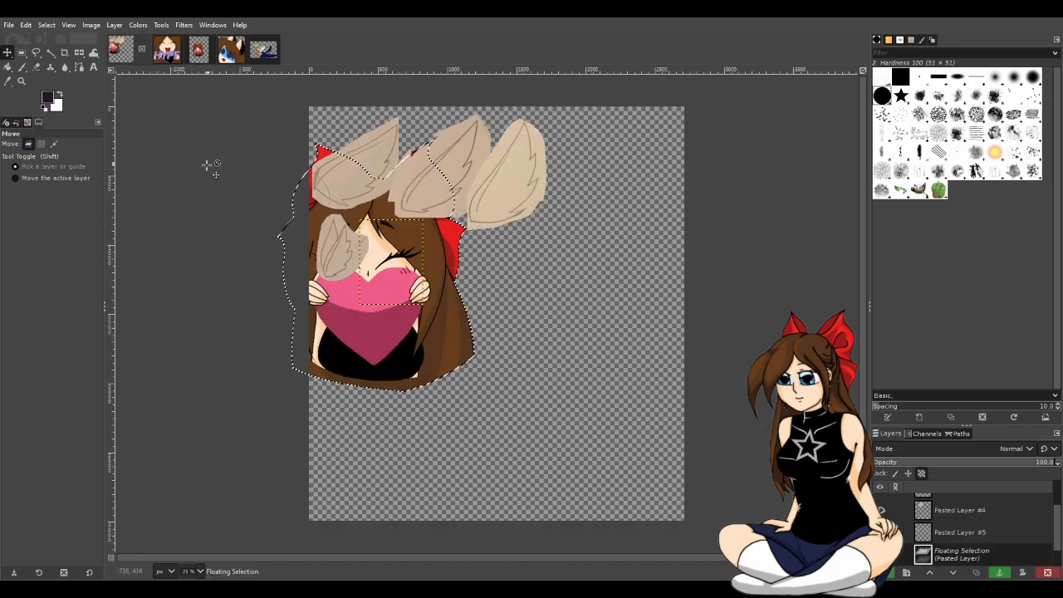
pyautogui.moveTo(350, 339); pyautogui.dragTo(483, 405)
pyautogui.click(196, 57)
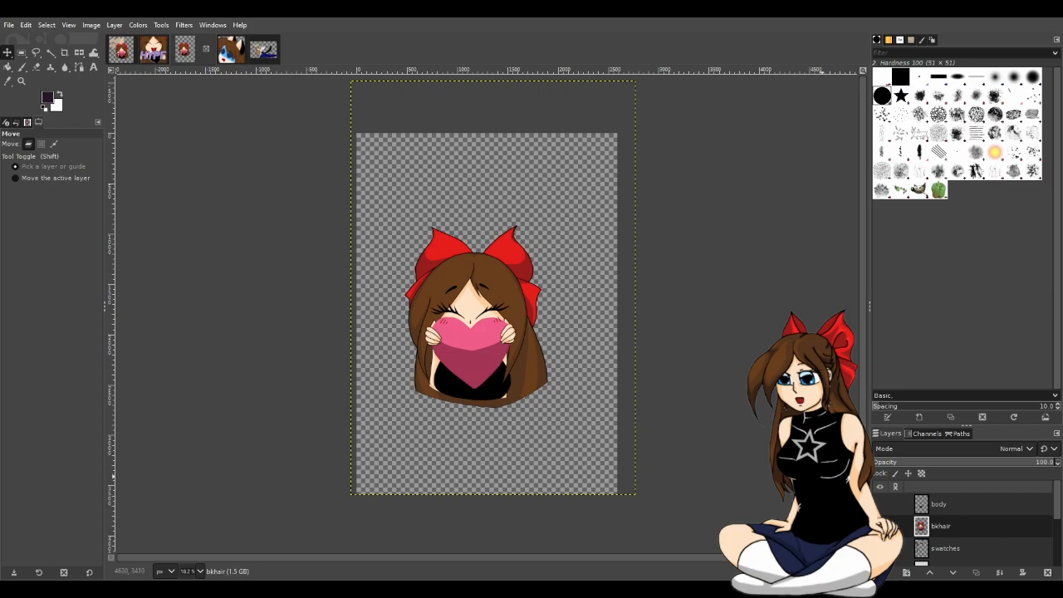
pyautogui.scroll(-2, 965, 532)
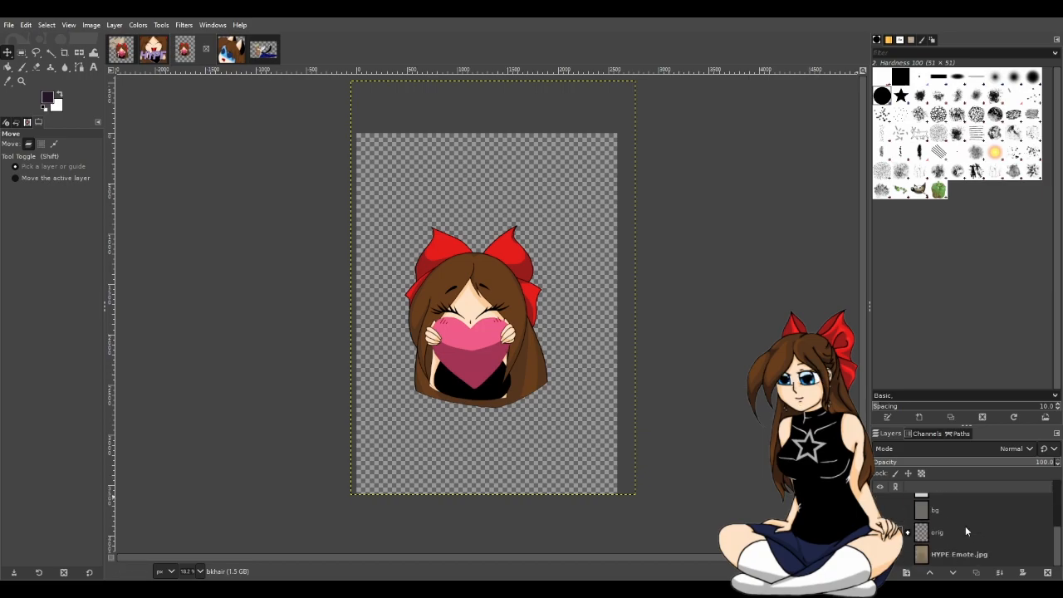
pyautogui.scroll(1, 950, 530)
pyautogui.click(122, 54)
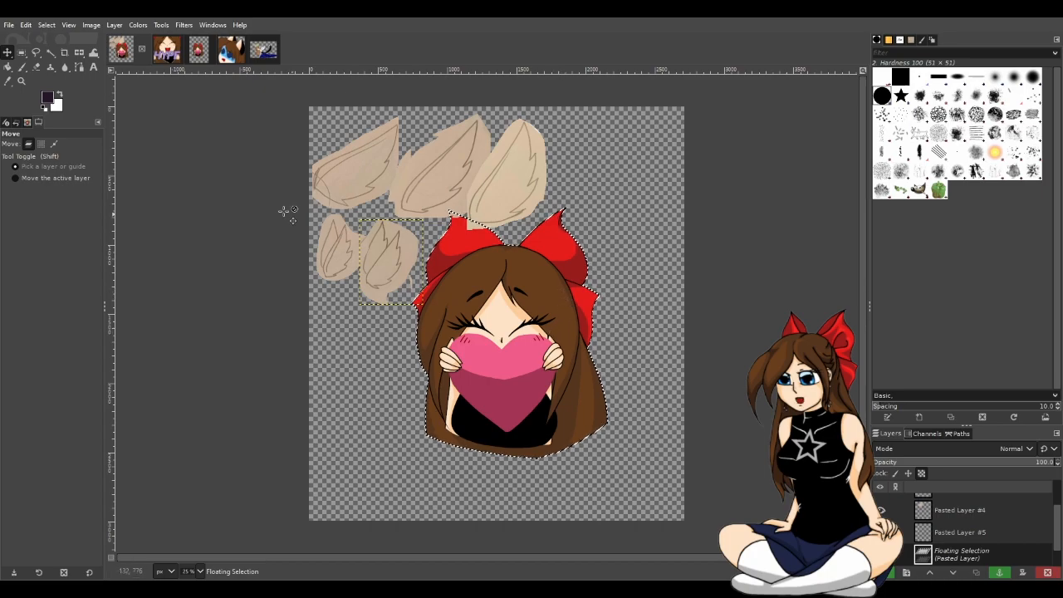
pyautogui.hotkey('shift', 'ctrl', 'n')
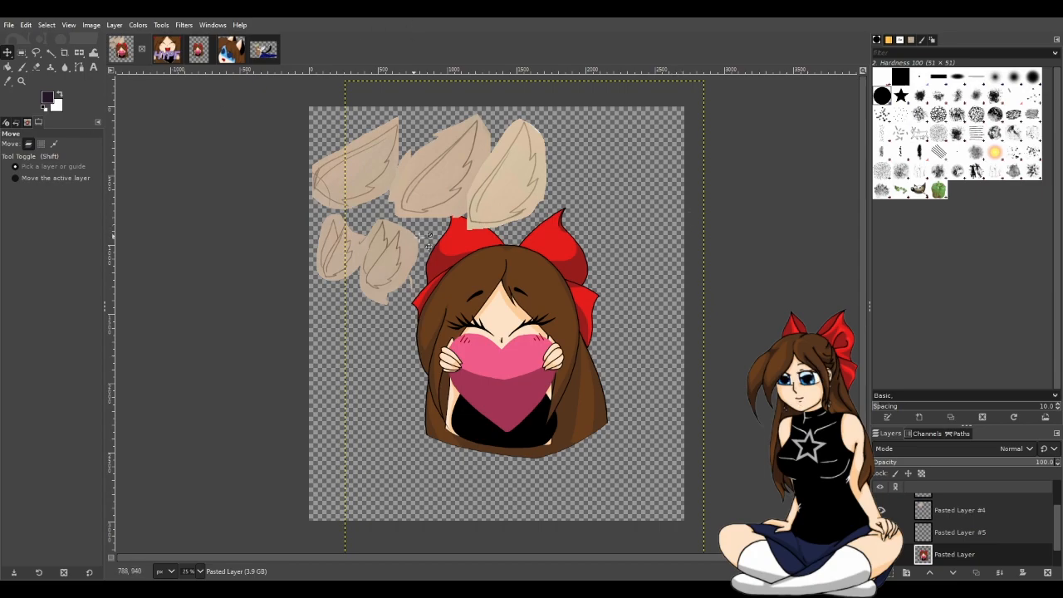
# Try the Pasted Layer #4 wing in the canvas's upper-right corner, and set the Pasted Layer #1 wing closer to the upper-left corner.
pyautogui.click(983, 513)
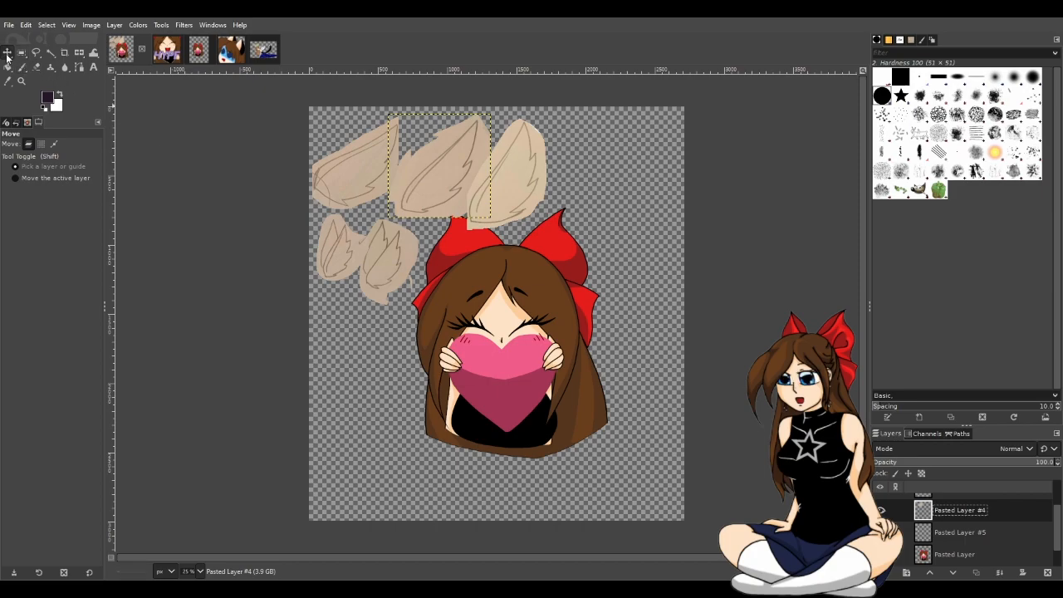
pyautogui.moveTo(449, 195); pyautogui.dragTo(626, 190)
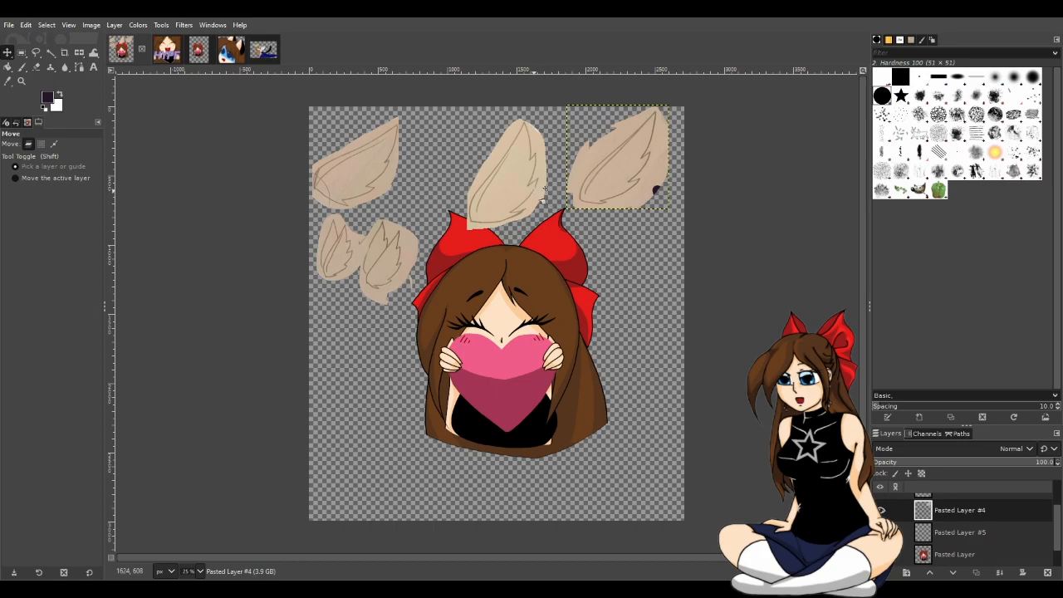
pyautogui.scroll(1, 963, 523)
pyautogui.click(965, 522)
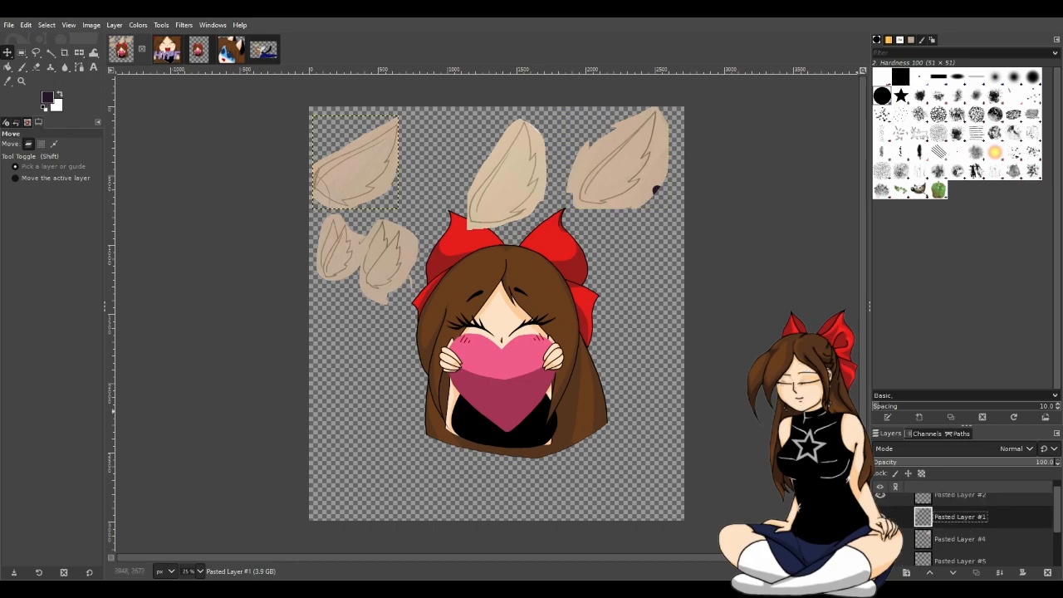
pyautogui.moveTo(389, 184); pyautogui.dragTo(644, 386)
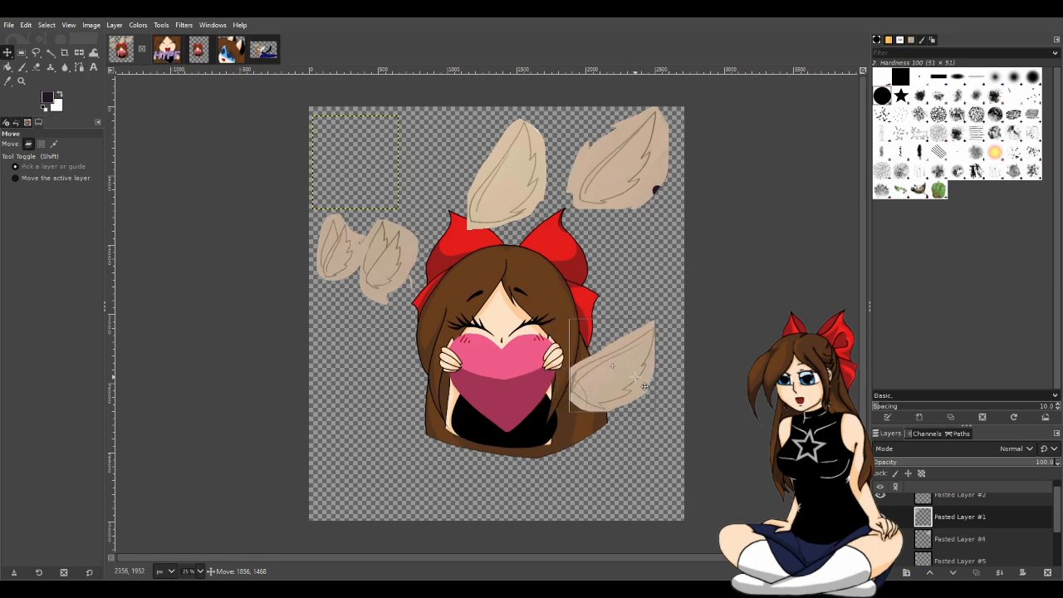
pyautogui.moveTo(644, 386); pyautogui.dragTo(378, 166)
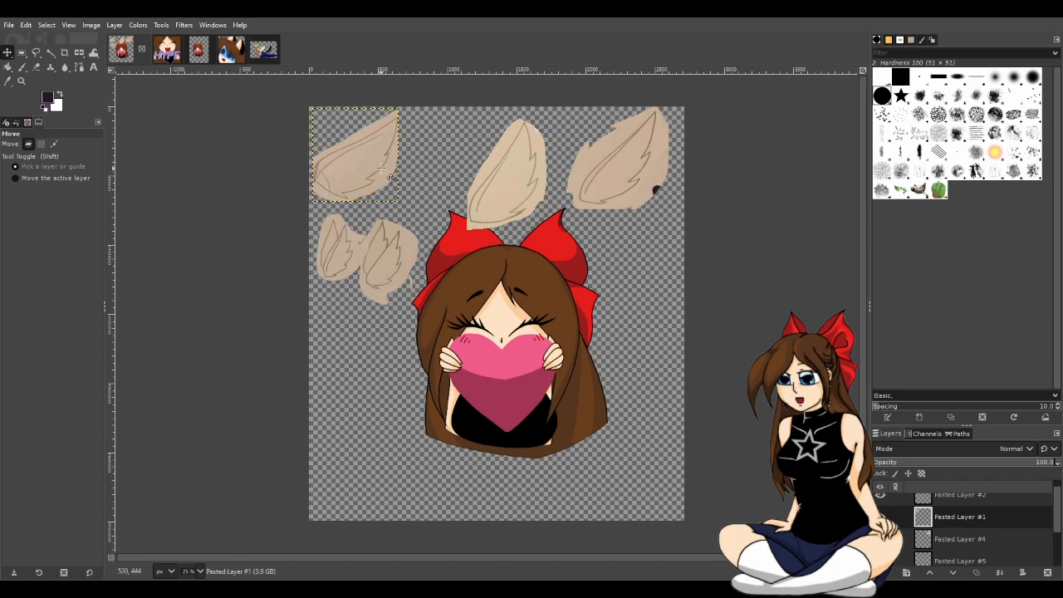
# Move the Pasted Layer #4 wing back beside the first wing and shift the Pasted Layer #2 wing up against it at the canvas's upper edge.
pyautogui.click(975, 538)
pyautogui.moveTo(648, 173); pyautogui.dragTo(455, 178)
pyautogui.click(961, 495)
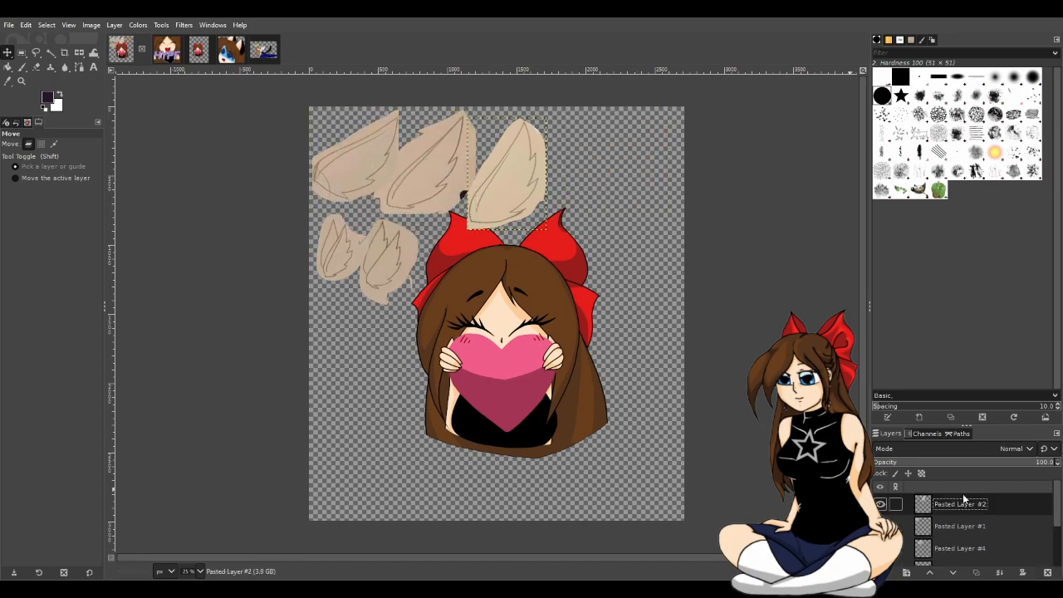
pyautogui.moveTo(518, 203); pyautogui.dragTo(612, 358)
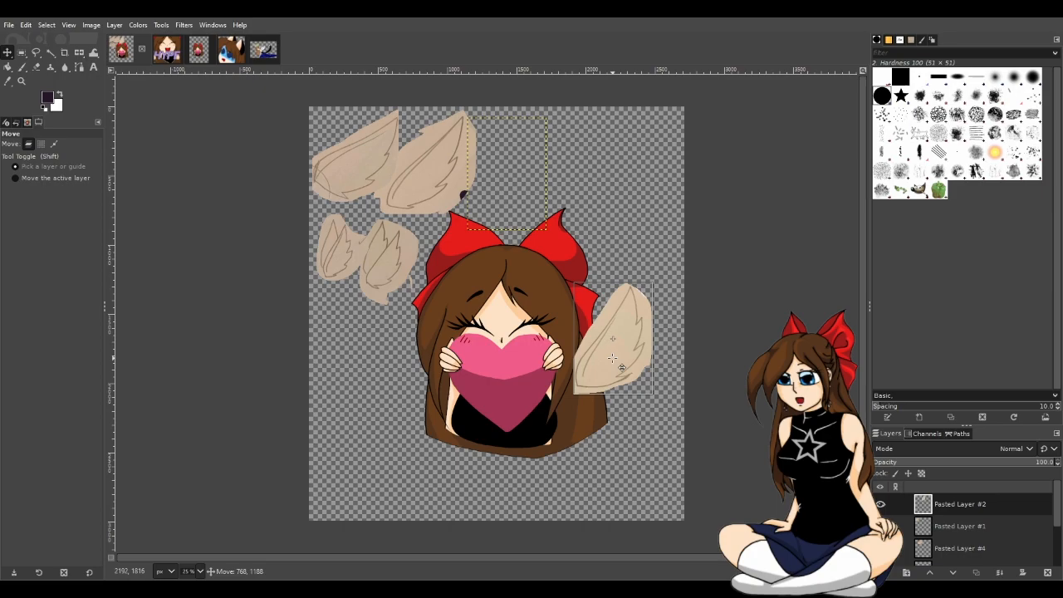
pyautogui.hotkey('ctrl', 'z')
pyautogui.moveTo(506, 196); pyautogui.dragTo(492, 183)
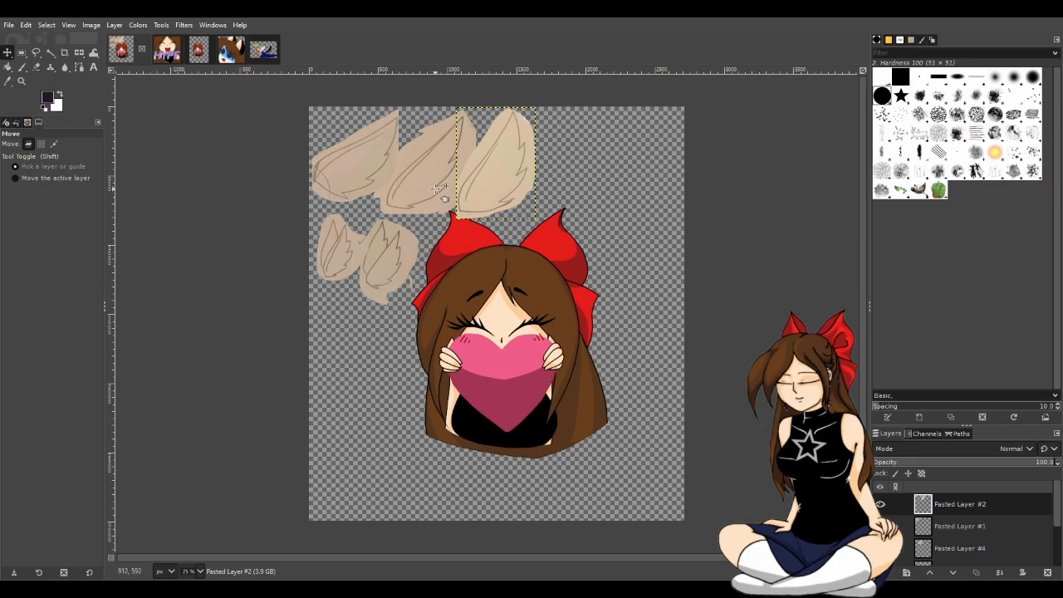
# Open the cat-eared shocked character image, merge its visible layers and copy the drawing.
pyautogui.click(231, 57)
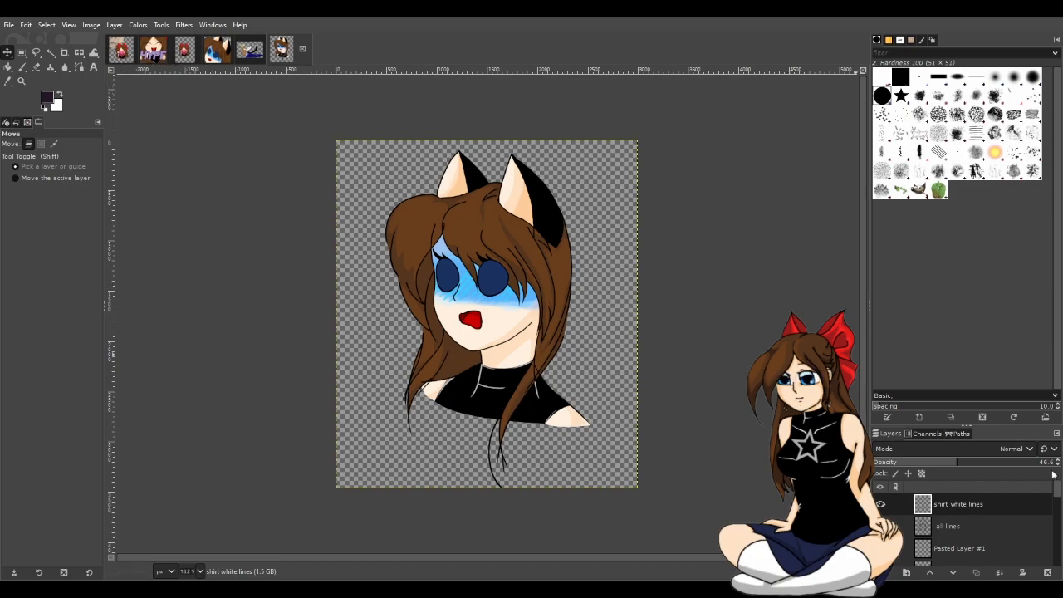
pyautogui.click(983, 504)
pyautogui.click(542, 386)
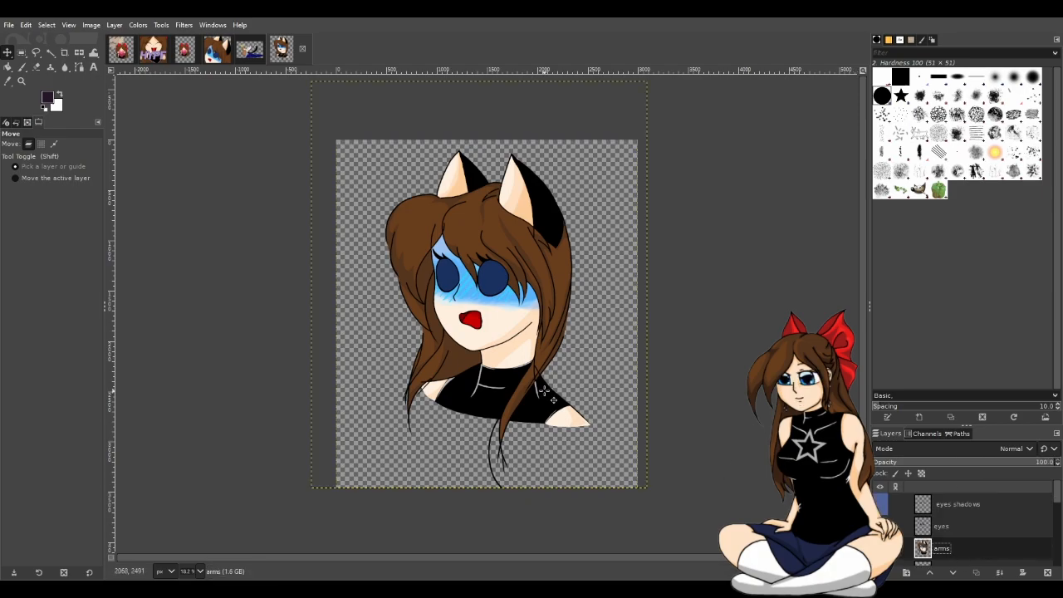
# Paste the cat-eared character into the wing image and move it down over the heart-holding character.
pyautogui.click(120, 50)
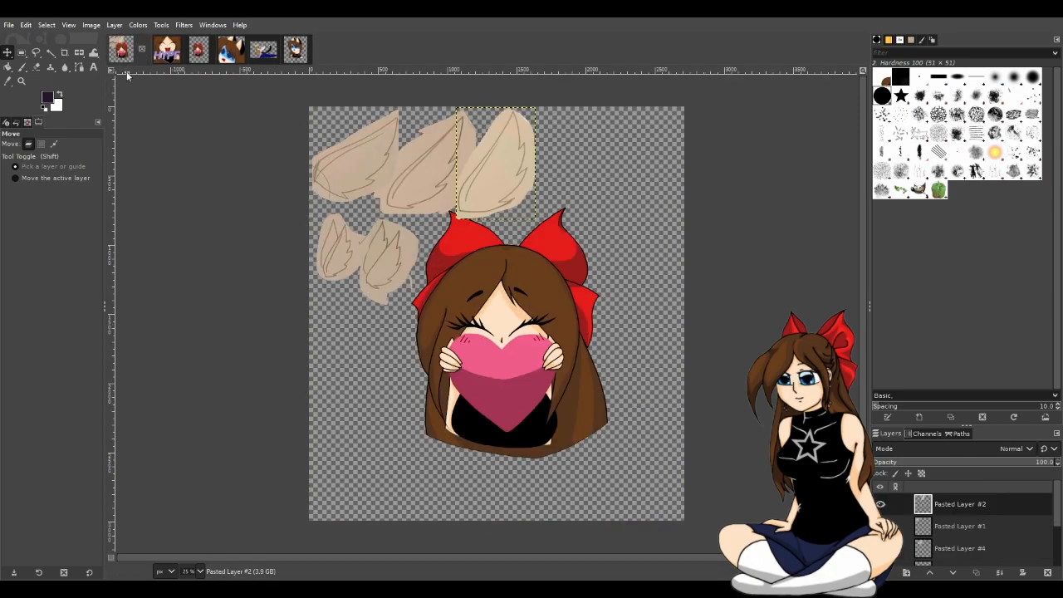
pyautogui.hotkey('ctrl', 'v')
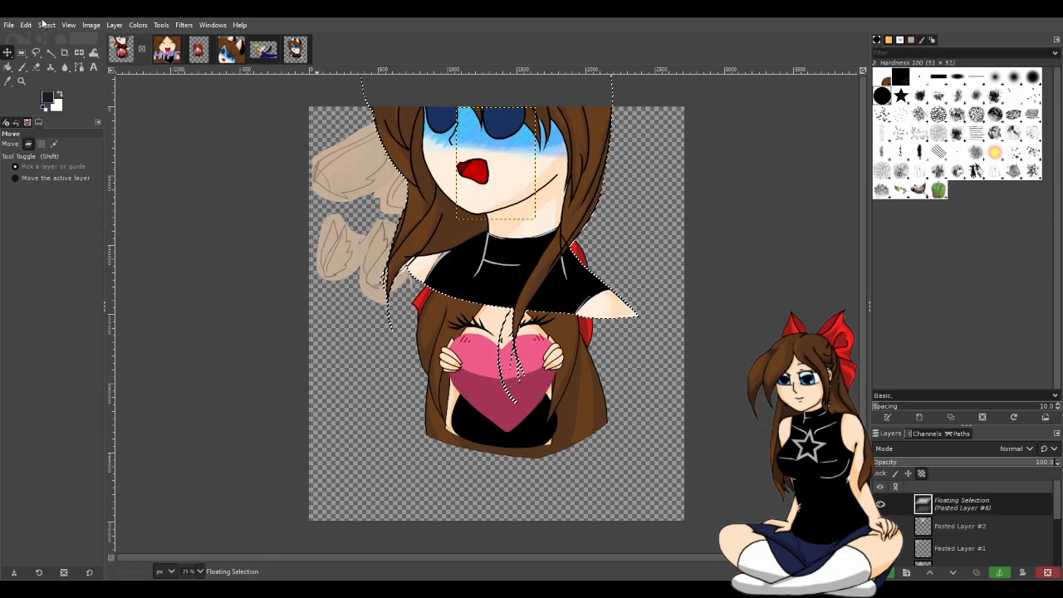
pyautogui.moveTo(496, 195); pyautogui.dragTo(489, 297)
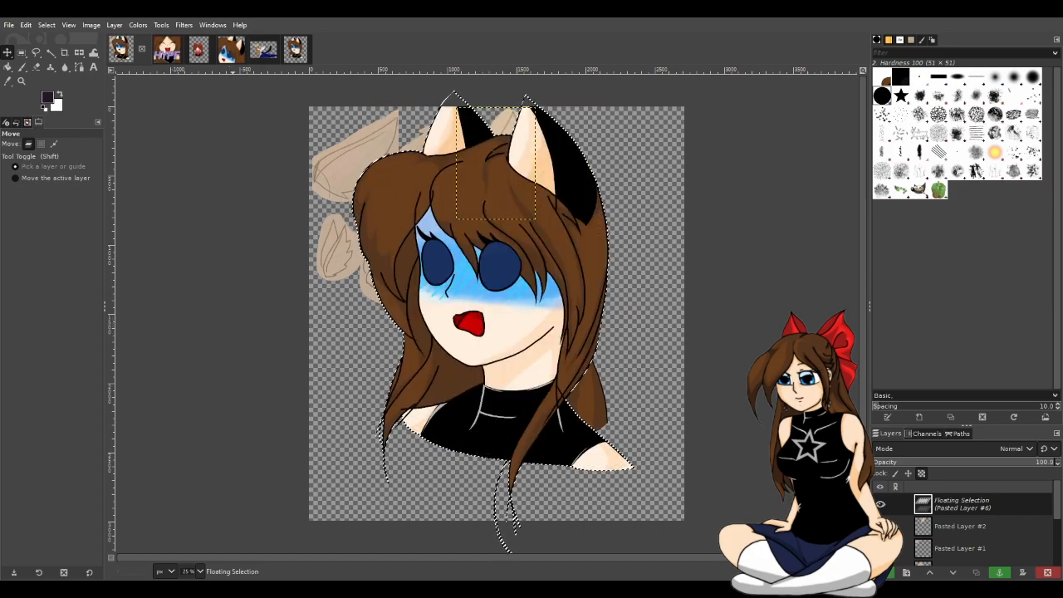
# Return to the cat-eared character image and undo the layer merge to restore its separate layers.
pyautogui.click(301, 56)
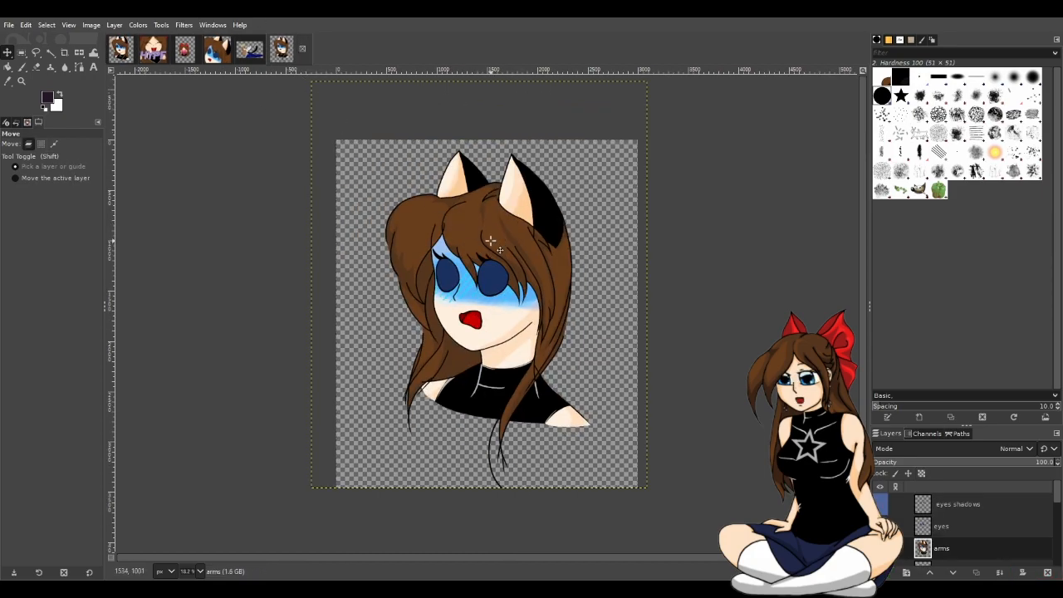
pyautogui.scroll(-3, 1011, 527)
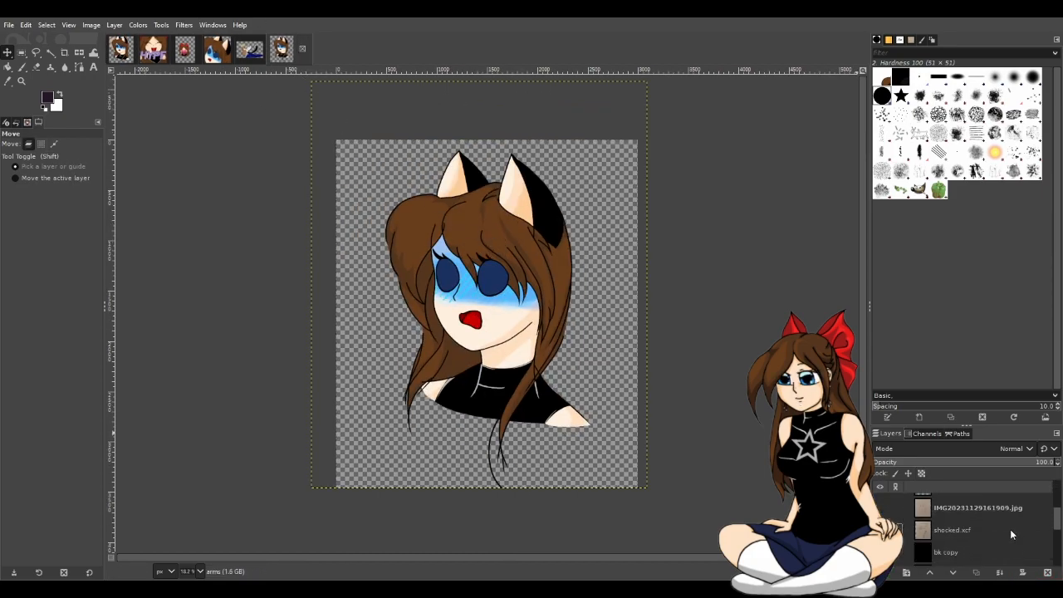
pyautogui.scroll(3, 1010, 529)
pyautogui.scroll(-2, 1002, 532)
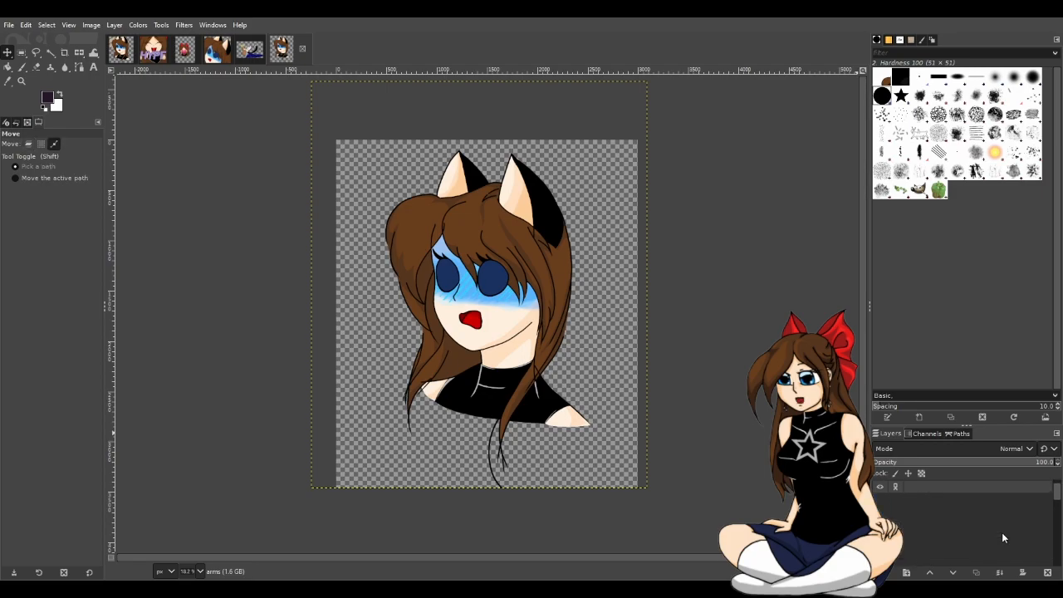
pyautogui.click(1002, 532)
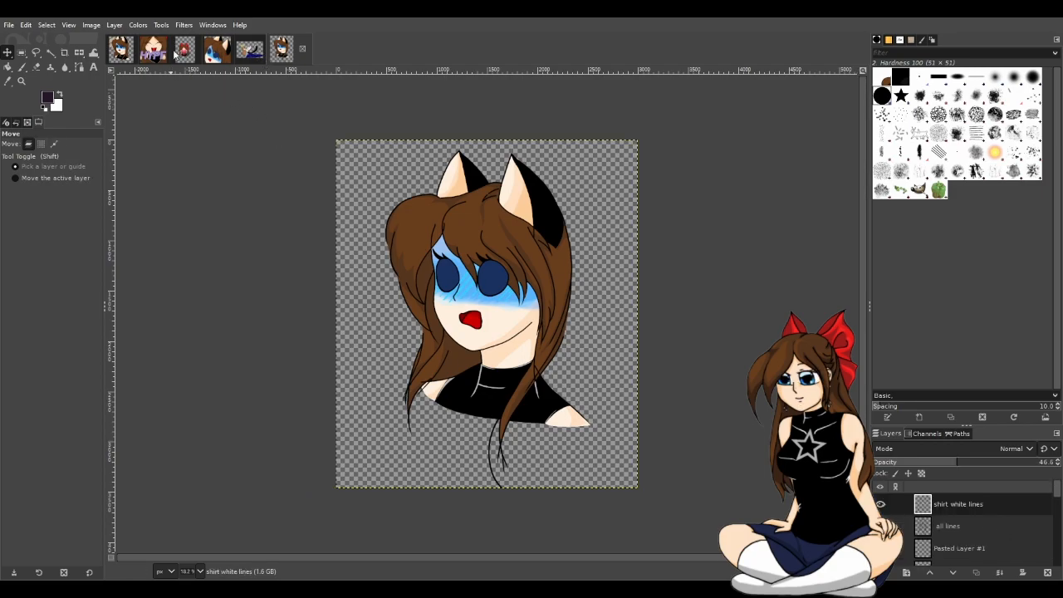
# Scale the pasted cat-eared character in the wing image to a width of 2500 px, keeping its aspect ratio.
pyautogui.click(120, 49)
pyautogui.hotkey('ctrl', 'v')
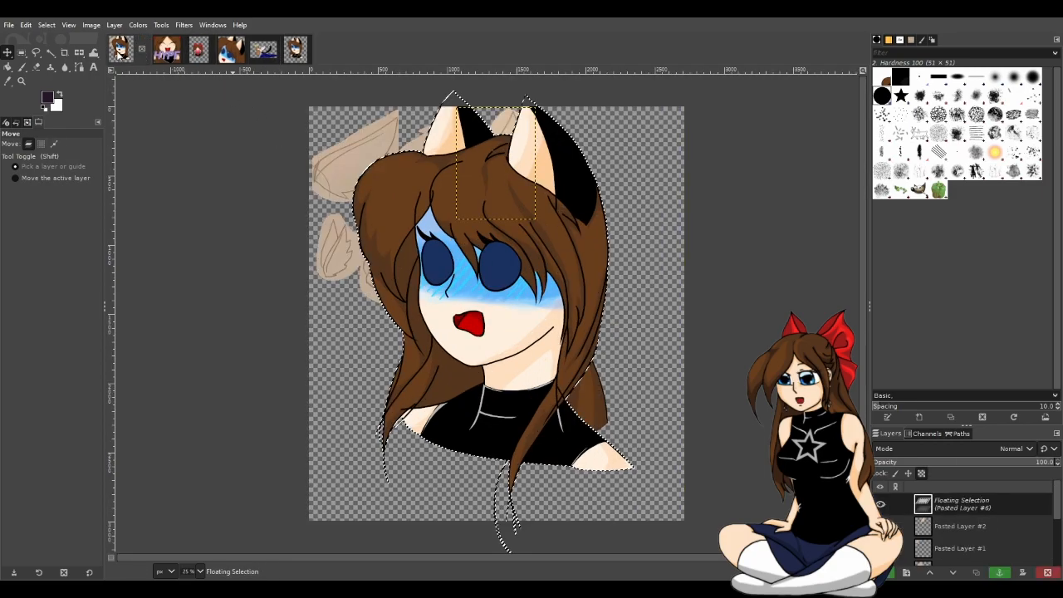
pyautogui.hotkey('shift', 's')
pyautogui.click(490, 268)
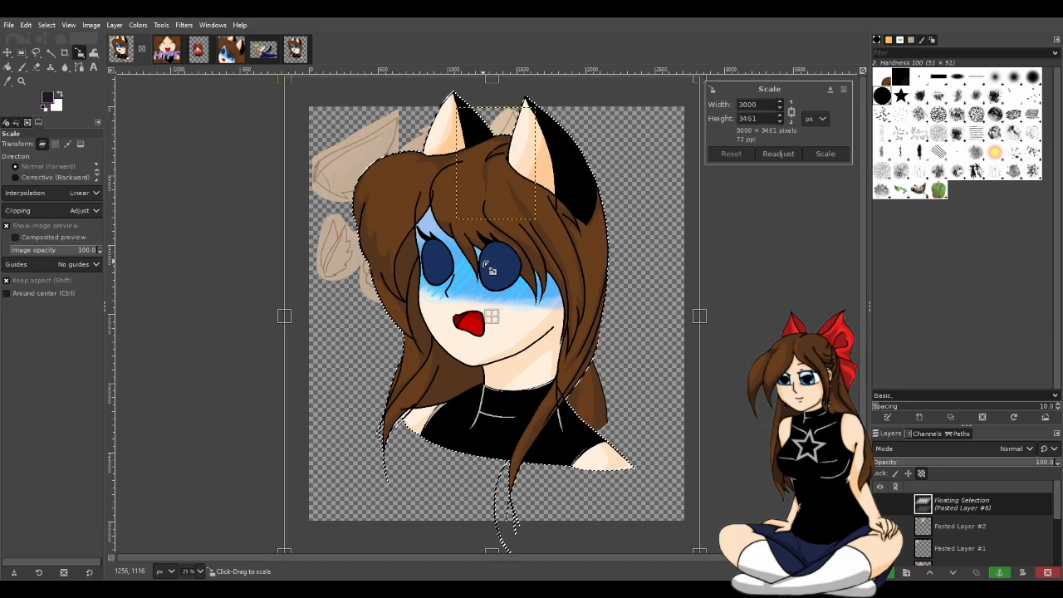
pyautogui.click(748, 104)
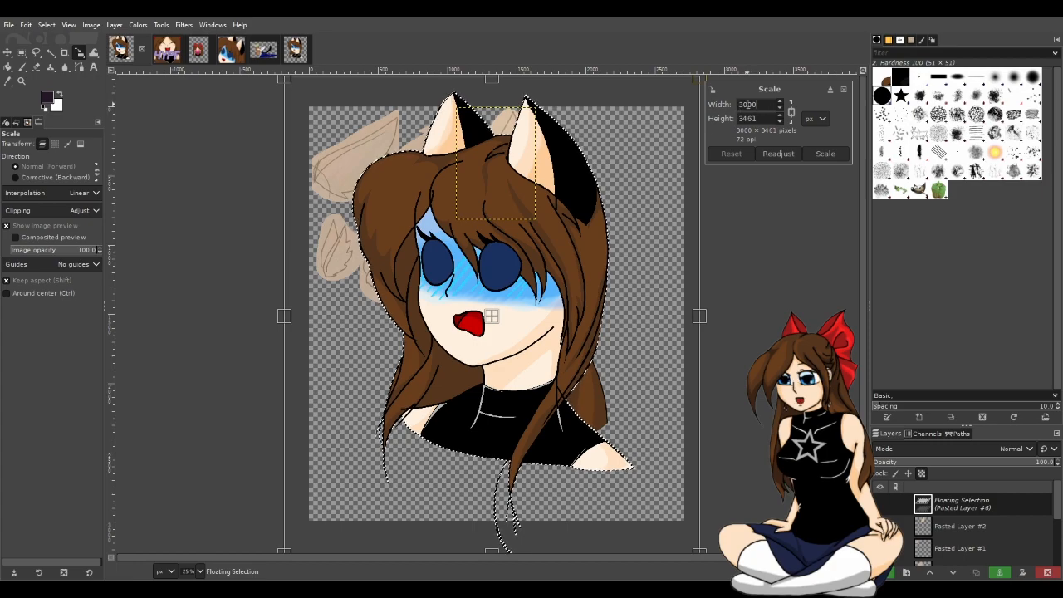
pyautogui.doubleClick(747, 105)
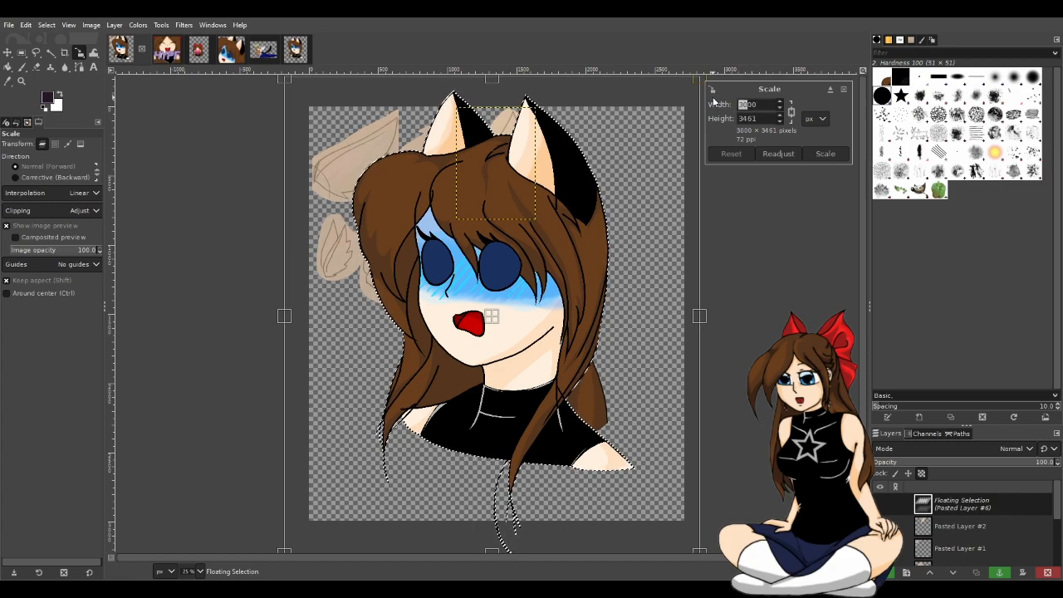
pyautogui.write('2500')
pyautogui.press('Tab')
pyautogui.click(825, 155)
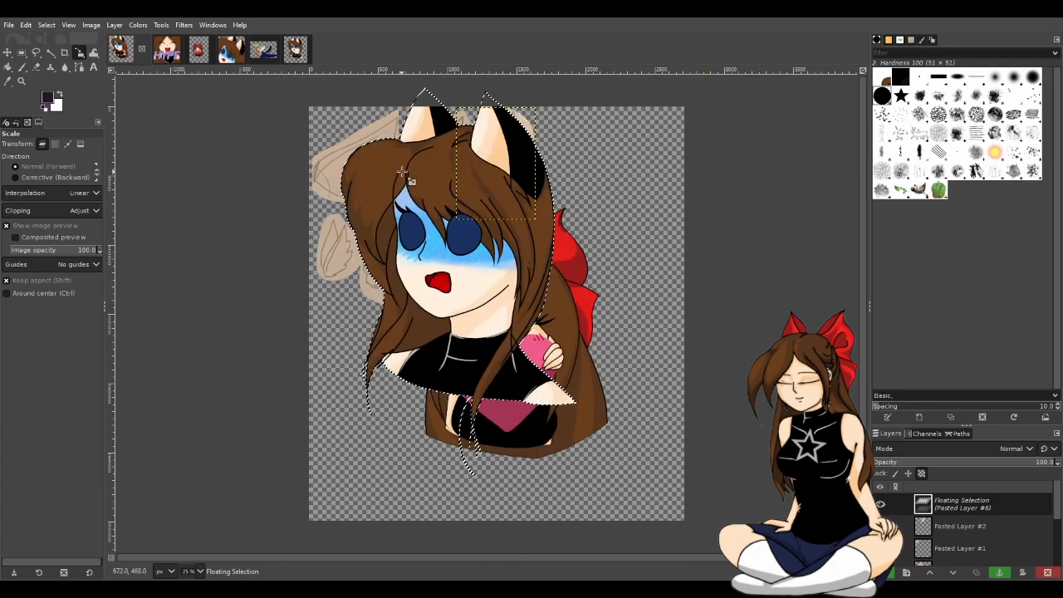
# Centre the scaled cat-eared character on the canvas, make it its own layer, and place that layer directly above Pasted Layer #3.
pyautogui.press('m')
pyautogui.moveTo(463, 269); pyautogui.dragTo(499, 316)
pyautogui.click(999, 573)
pyautogui.scroll(-3, 988, 537)
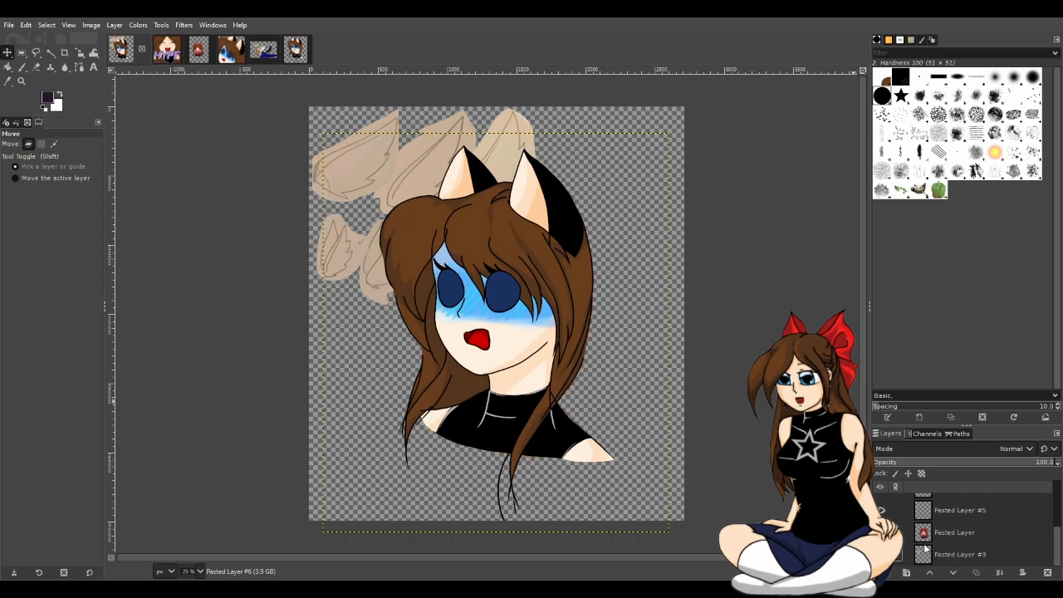
pyautogui.moveTo(958, 524); pyautogui.dragTo(982, 544)
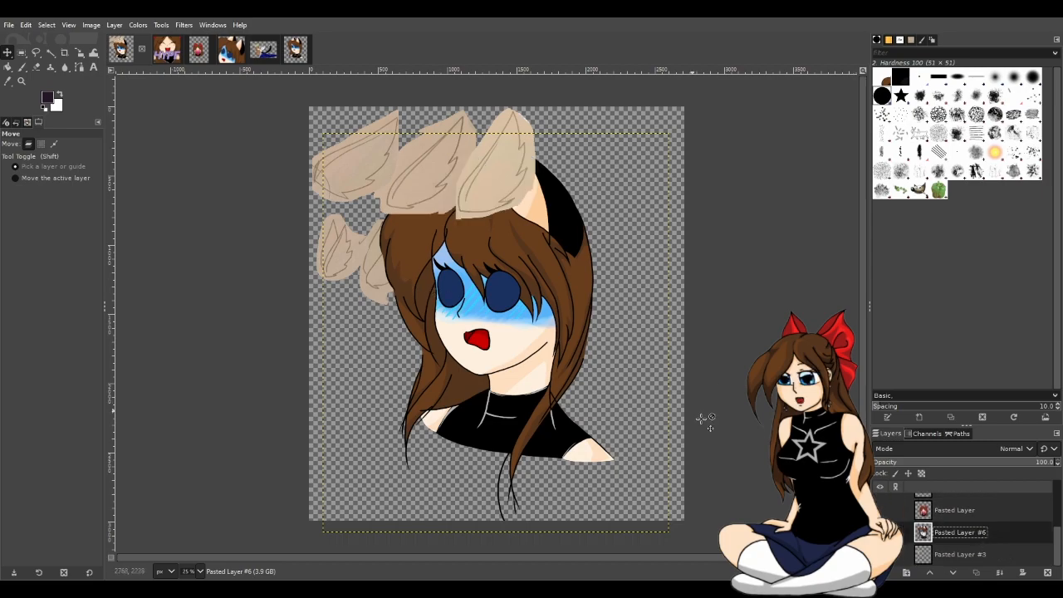
# Move the cat-eared character's layer beneath Pasted Layer #3 and the heart-holding character's layer beneath both.
pyautogui.moveTo(1006, 534); pyautogui.dragTo(1007, 562)
pyautogui.moveTo(981, 511); pyautogui.dragTo(982, 558)
pyautogui.click(897, 510)
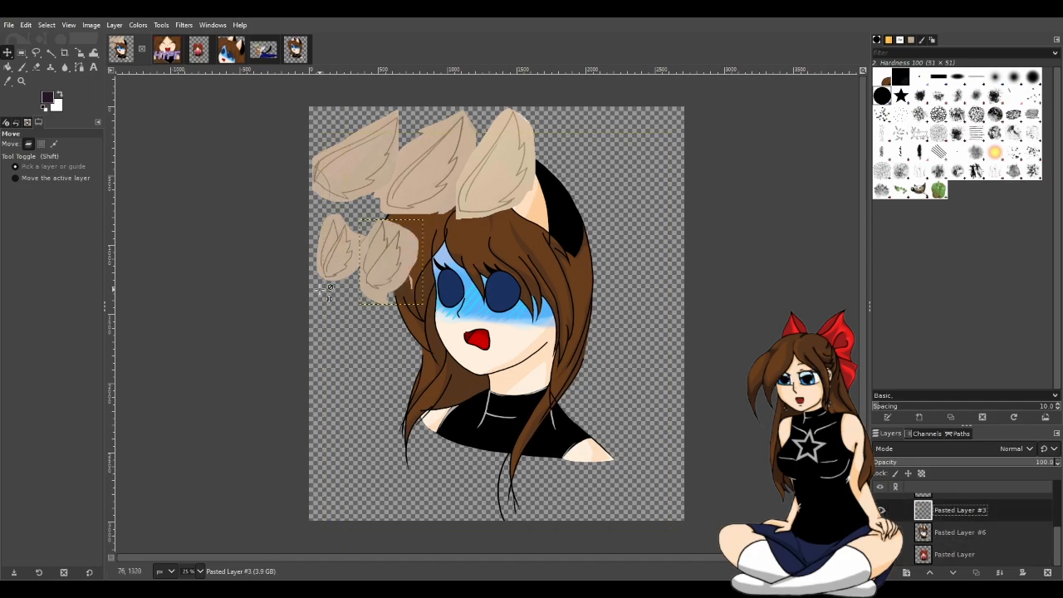
# Try the small Pasted Layer #3 wing over the cat-eared character, undo it, and move the wing against the other small wing.
pyautogui.moveTo(379, 273); pyautogui.dragTo(589, 402)
pyautogui.hotkey('ctrl', 'z')
pyautogui.moveTo(395, 274); pyautogui.dragTo(342, 264)
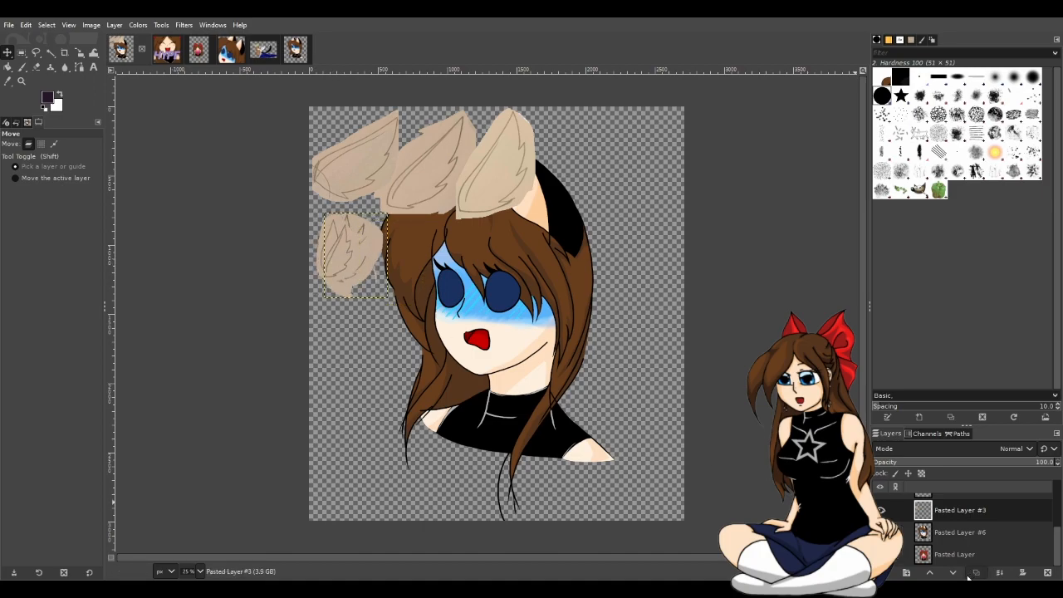
# Scale the cat-eared character to a width of 1000 px, keeping its aspect ratio, and move it to the middle of the canvas.
pyautogui.click(971, 534)
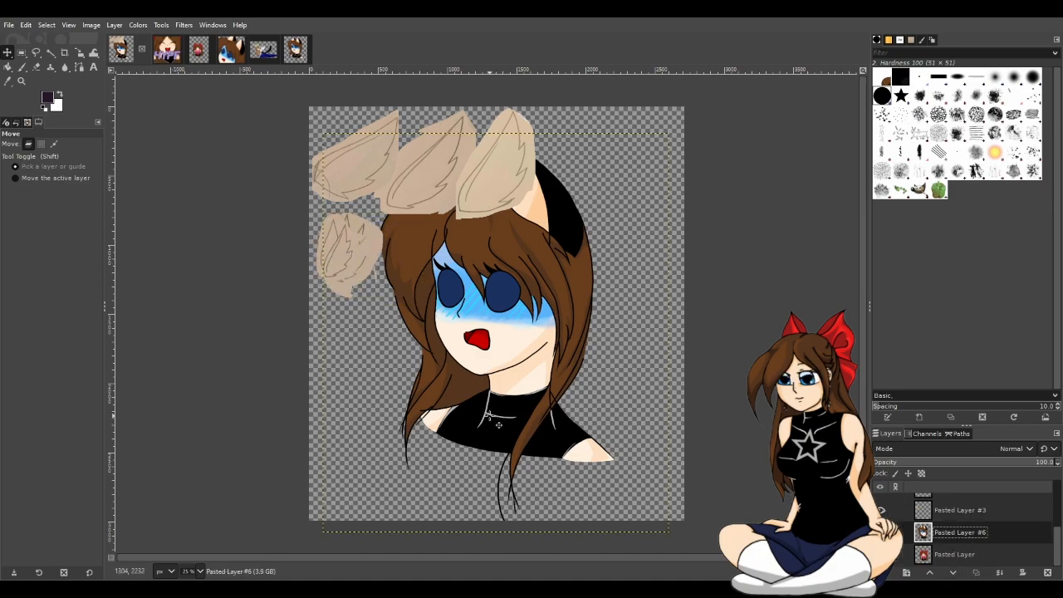
pyautogui.hotkey('shift', 's')
pyautogui.click(498, 425)
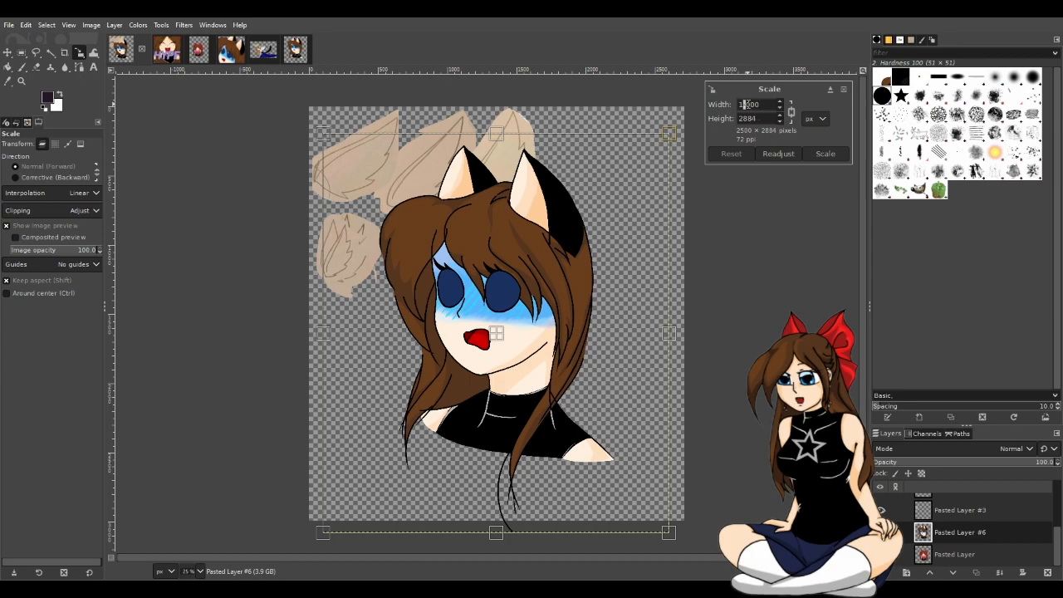
pyautogui.click(825, 153)
pyautogui.press('m')
pyautogui.moveTo(496, 280); pyautogui.dragTo(559, 373)
# Move the two small wings side by side to the canvas's upper-right area and nudge the tall wing slightly towards them.
pyautogui.moveTo(361, 259); pyautogui.dragTo(591, 176)
pyautogui.moveTo(365, 256); pyautogui.dragTo(650, 182)
pyautogui.moveTo(502, 184)
pyautogui.mouseDown()
pyautogui.moveTo(529, 235)
pyautogui.moveTo(529, 324)
pyautogui.moveTo(517, 181)
pyautogui.mouseUp()
# Try the wide wing beside the cat-eared character, return it to the top row, and place the first large wing at the character's shoulder.
pyautogui.moveTo(489, 220); pyautogui.dragTo(574, 328)
pyautogui.moveTo(566, 332); pyautogui.dragTo(569, 335)
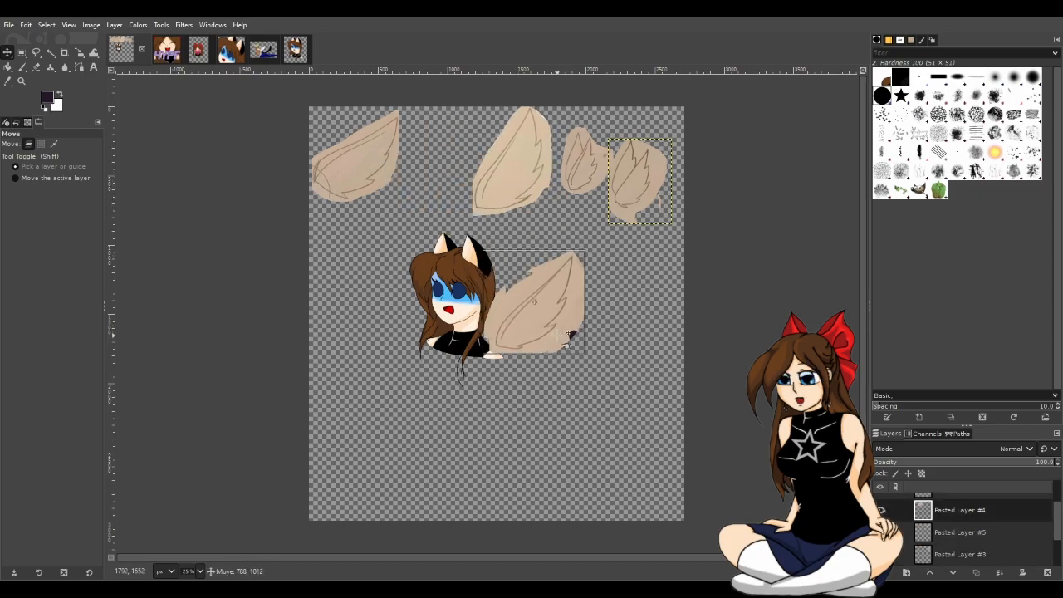
pyautogui.moveTo(568, 335); pyautogui.dragTo(468, 196)
pyautogui.moveTo(358, 180); pyautogui.dragTo(522, 345)
# Move Pasted Layer #3 above the cat-eared character's layer, and raise the character's layer to directly beneath Pasted Layer #2.
pyautogui.scroll(-1, 992, 532)
pyautogui.click(992, 541)
pyautogui.scroll(-1, 992, 537)
pyautogui.moveTo(966, 512); pyautogui.dragTo(961, 543)
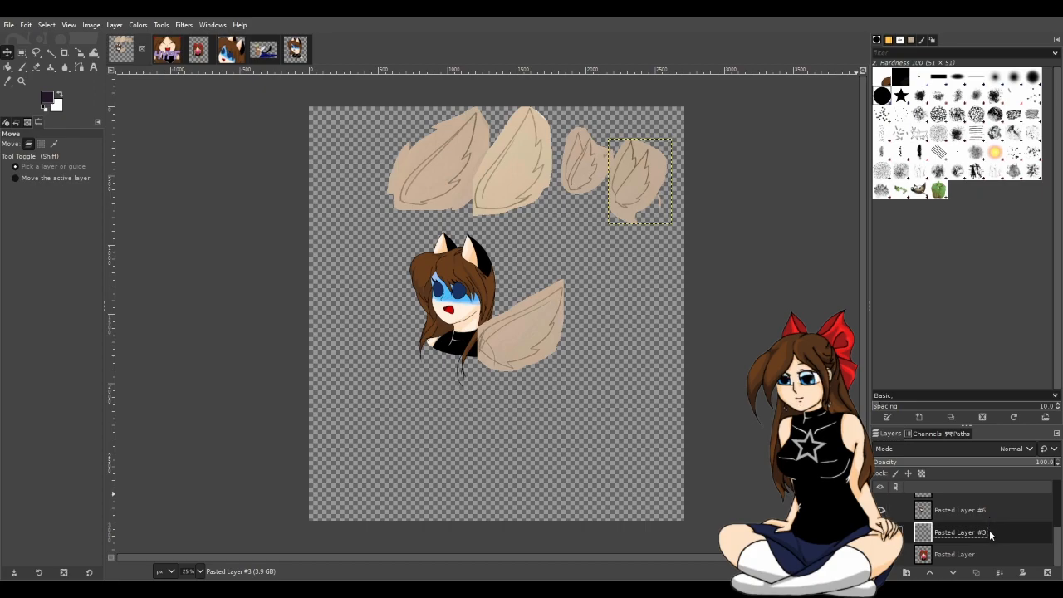
pyautogui.moveTo(986, 514); pyautogui.dragTo(978, 504)
pyautogui.scroll(4, 973, 527)
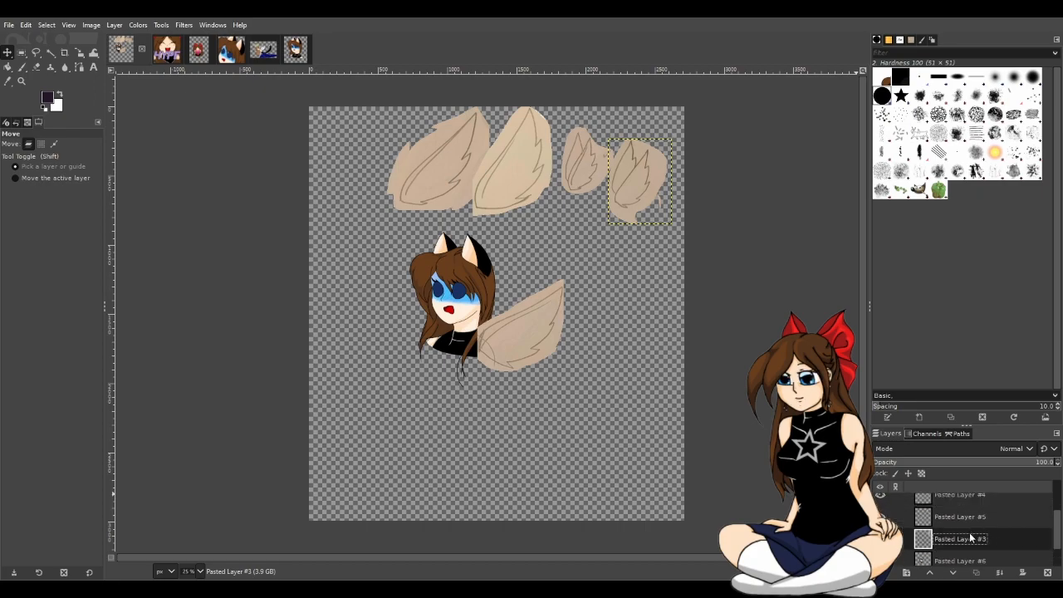
pyautogui.scroll(-2, 978, 534)
pyautogui.scroll(-2, 1002, 543)
pyautogui.moveTo(1002, 535); pyautogui.dragTo(1000, 514)
pyautogui.scroll(2, 1001, 549)
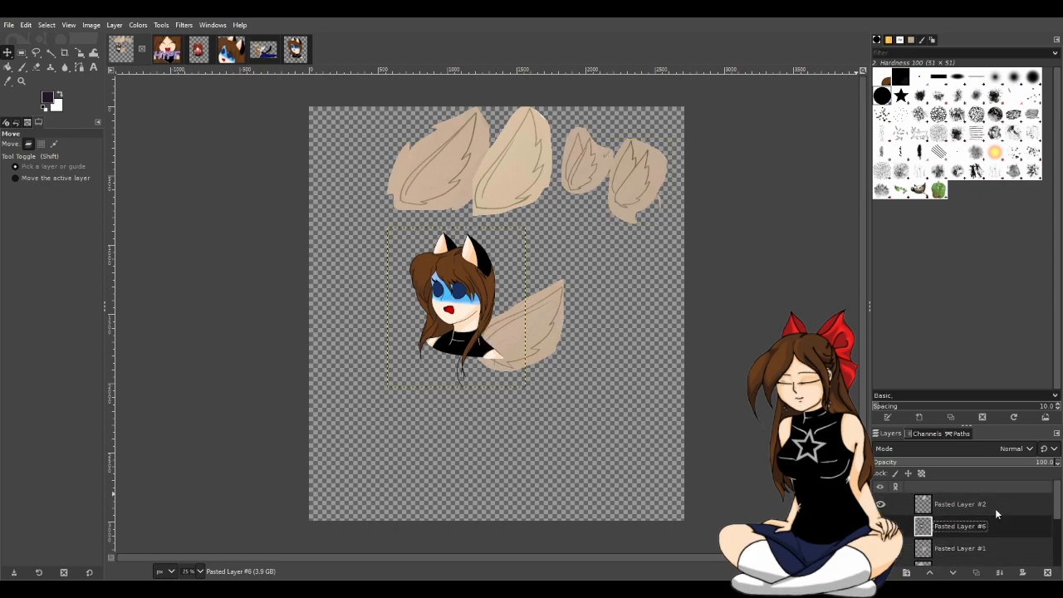
# Return the first large wing to the canvas's upper-left corner and move the wide wing to the lower-right area.
pyautogui.click(993, 506)
pyautogui.moveTo(540, 331); pyautogui.dragTo(541, 331)
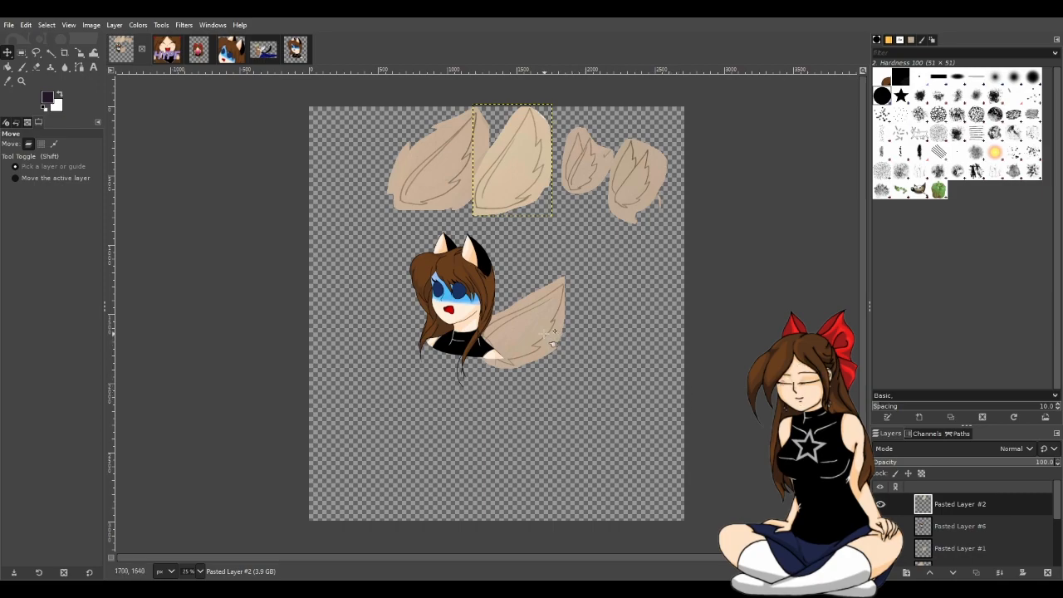
pyautogui.moveTo(528, 330); pyautogui.dragTo(365, 164)
pyautogui.moveTo(446, 179); pyautogui.dragTo(638, 459)
# Try the tall wing beside the cat-eared character, lower Pasted Layer #2 beneath the character's layer, and return the wing to the top row.
pyautogui.moveTo(480, 167); pyautogui.dragTo(484, 318)
pyautogui.moveTo(975, 504); pyautogui.dragTo(975, 524)
pyautogui.moveTo(536, 327); pyautogui.dragTo(463, 191)
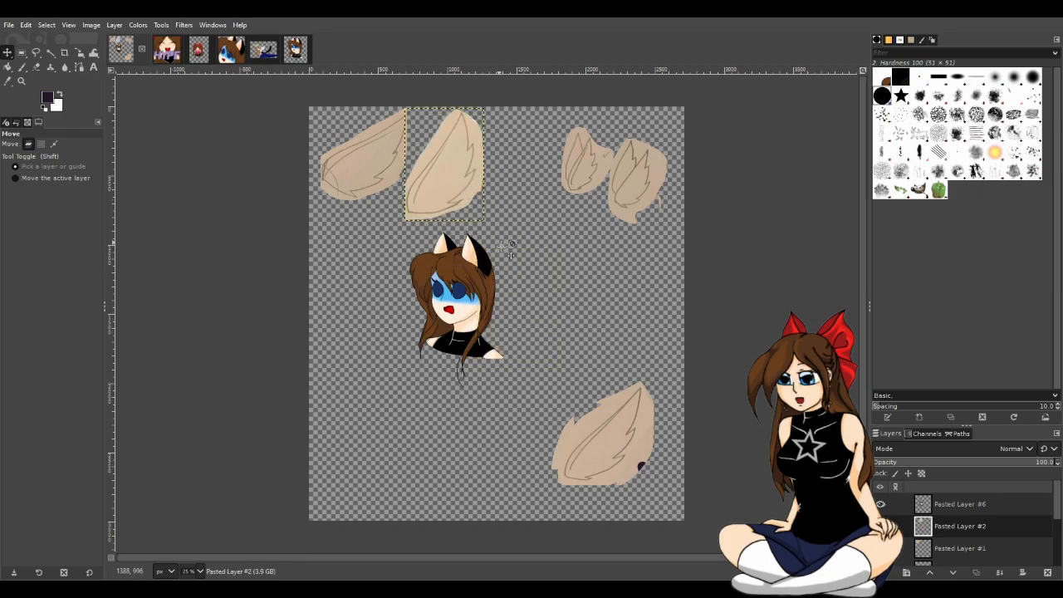
# Move the heart-holding character's layer directly beneath Pasted Layer #6, hide the cat-eared character, and shift the heart-holding character towards the canvas centre.
pyautogui.scroll(-5, 989, 529)
pyautogui.moveTo(970, 554); pyautogui.dragTo(957, 515)
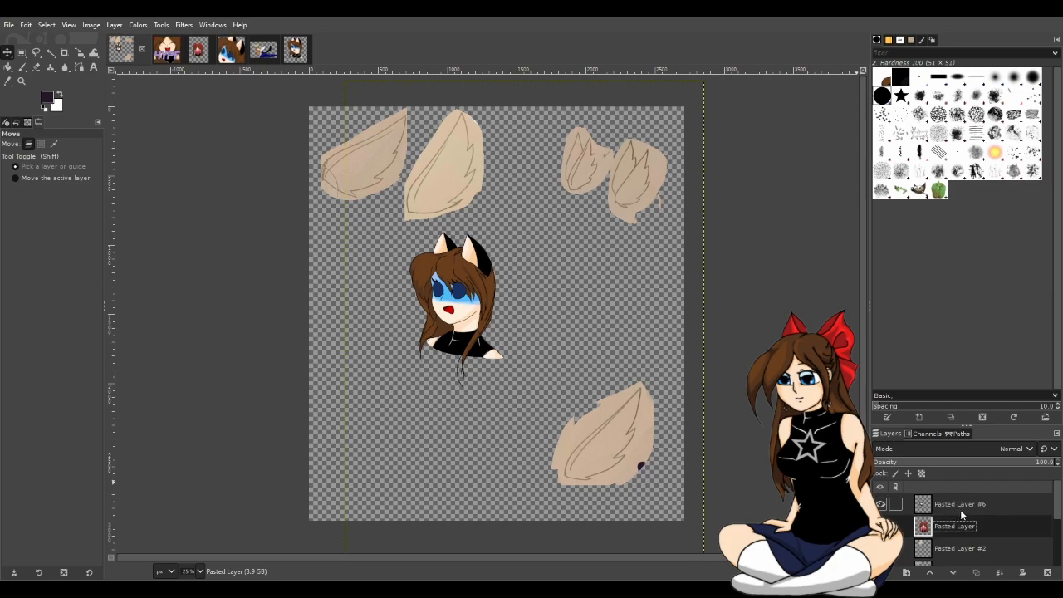
pyautogui.click(881, 504)
pyautogui.moveTo(540, 376); pyautogui.dragTo(488, 363)
# Scale the heart-holding character to a width of 2095 px, keeping its aspect ratio, and move it back to the middle of the canvas.
pyautogui.hotkey('shift', 's')
pyautogui.click(494, 359)
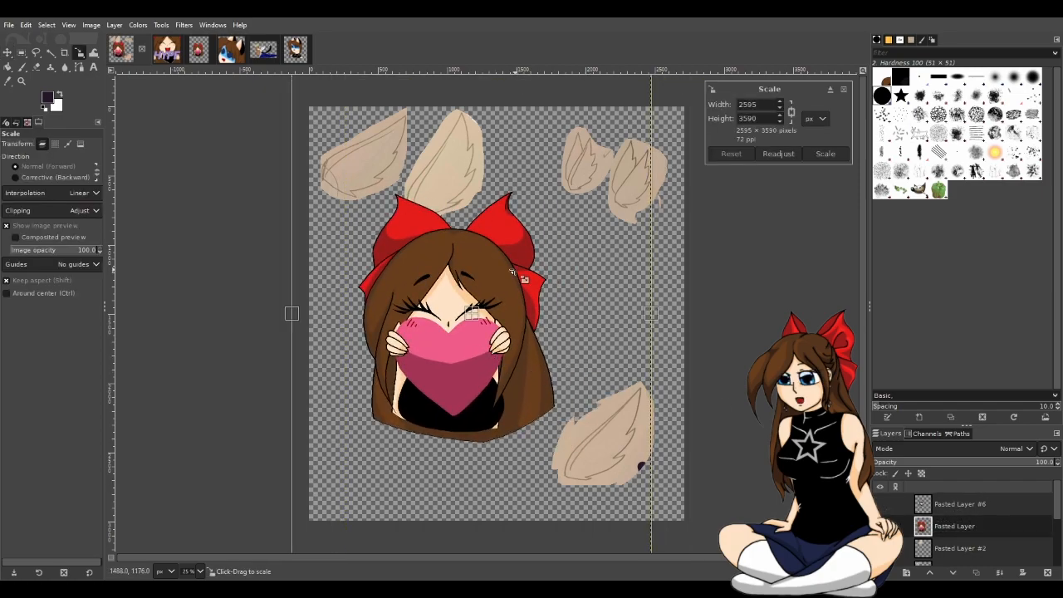
pyautogui.click(742, 104)
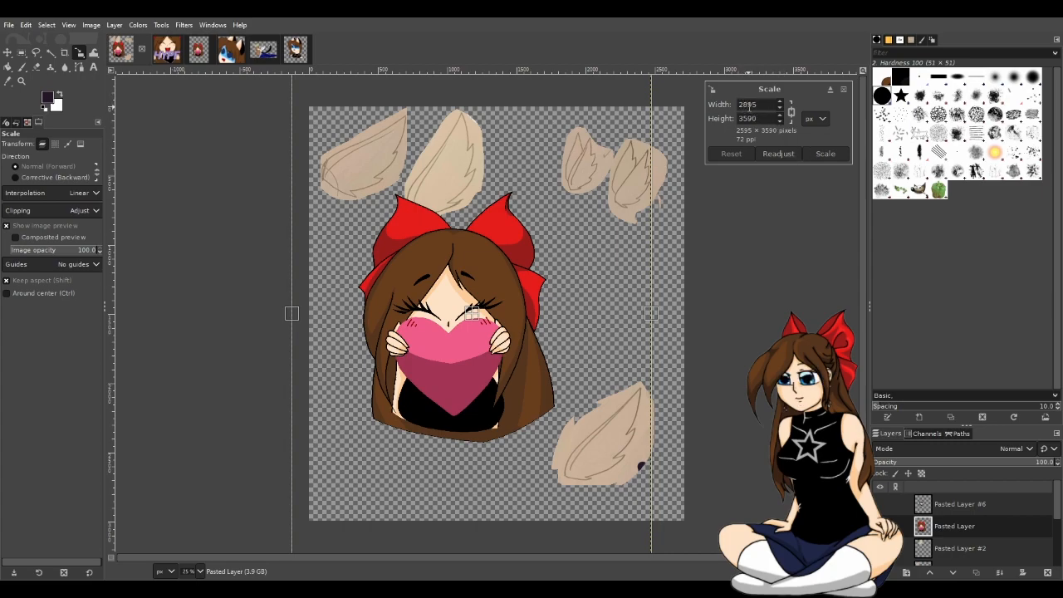
pyautogui.write('0')
pyautogui.click(817, 154)
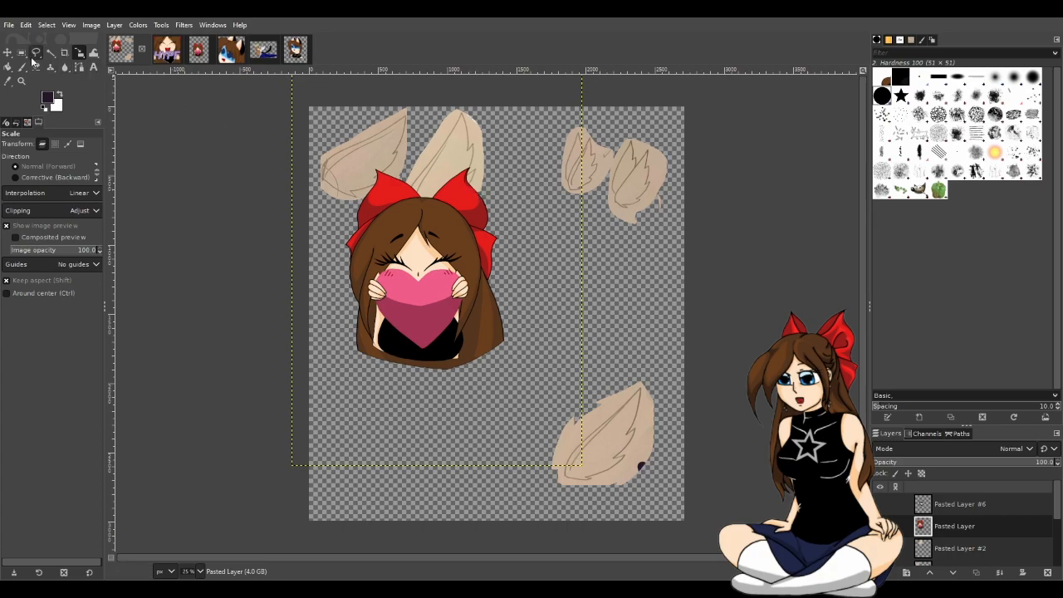
pyautogui.click(8, 52)
pyautogui.moveTo(423, 282); pyautogui.dragTo(473, 330)
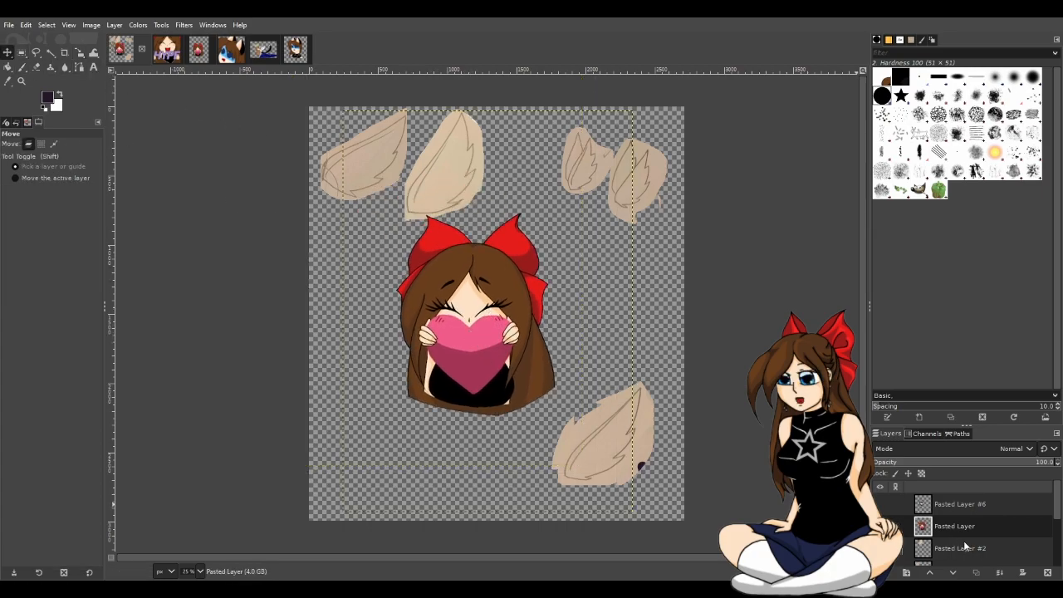
# Try the tall wing beside the heart-holding character, undo the move, and reselect the character's layer.
pyautogui.moveTo(441, 184); pyautogui.dragTo(572, 321)
pyautogui.hotkey('ctrl', 'z')
pyautogui.click(972, 528)
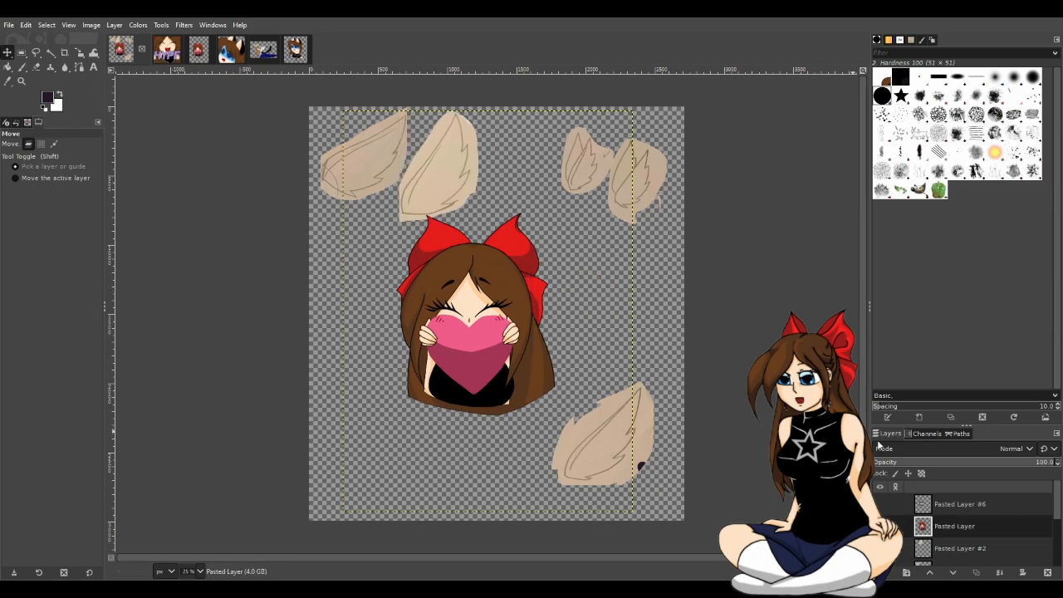
# Scale the heart-holding character to a width of 1595 px, keeping its aspect ratio, and centre it below the wings.
pyautogui.hotkey('shift', 's')
pyautogui.click(516, 432)
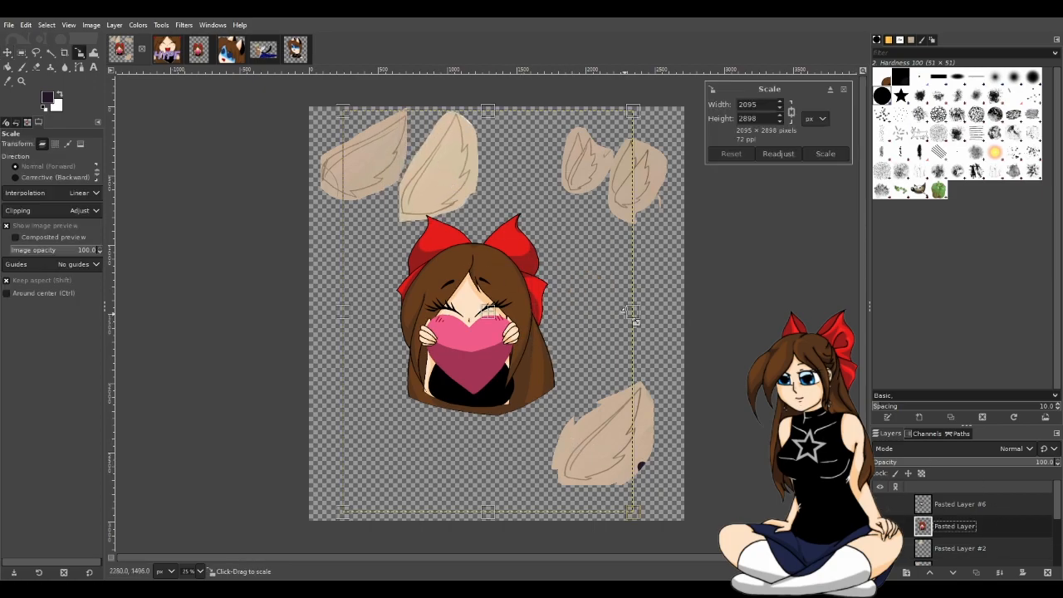
pyautogui.write('195')
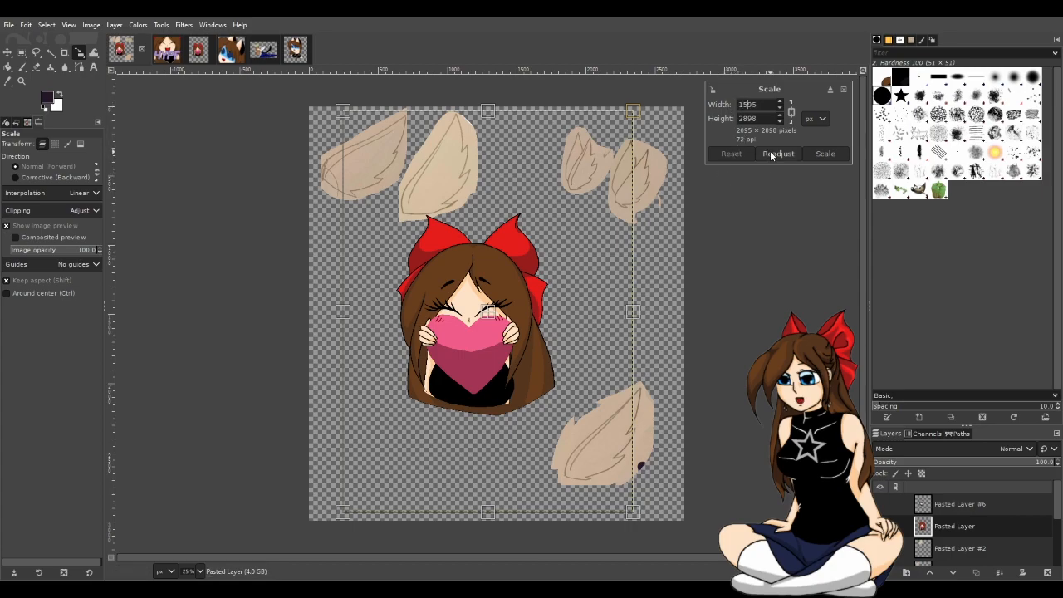
pyautogui.click(823, 154)
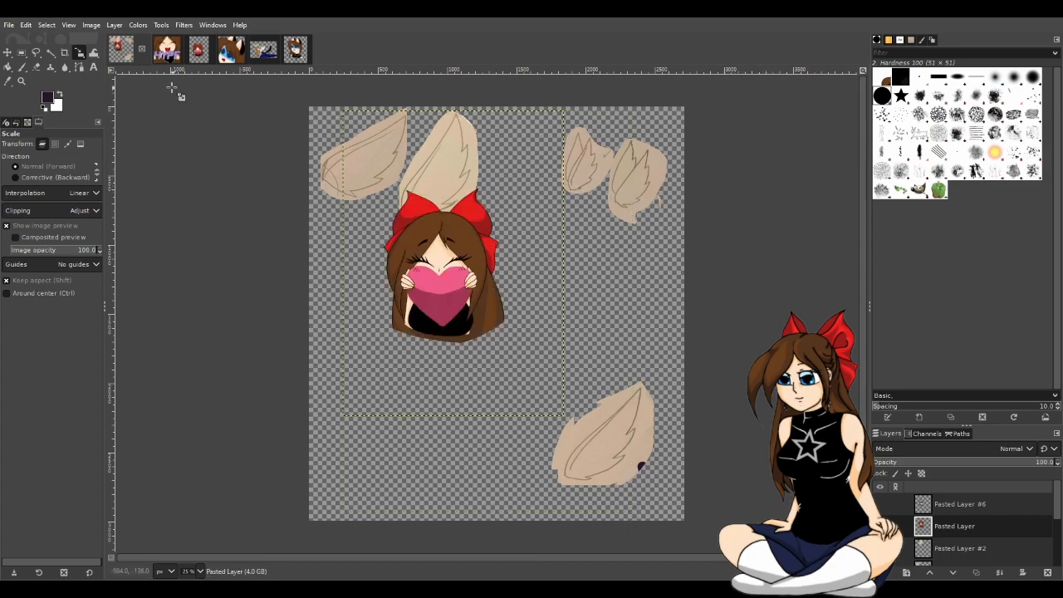
pyautogui.press('m')
pyautogui.moveTo(510, 296); pyautogui.dragTo(545, 331)
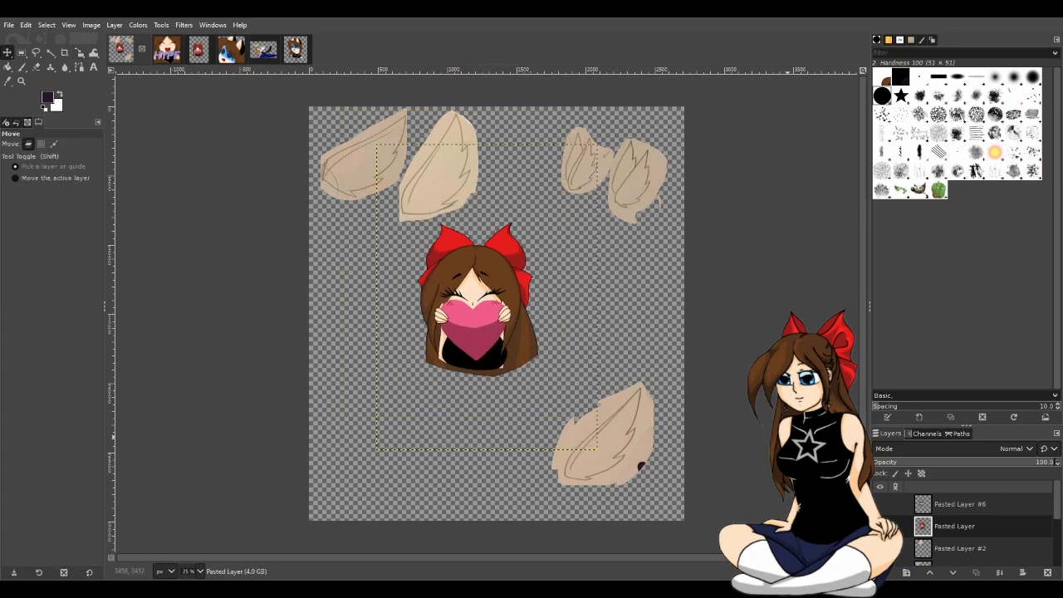
# Try the tall wing and the first large wing beside the heart-holding character, and put both back in the top row.
pyautogui.moveTo(442, 184); pyautogui.dragTo(561, 304)
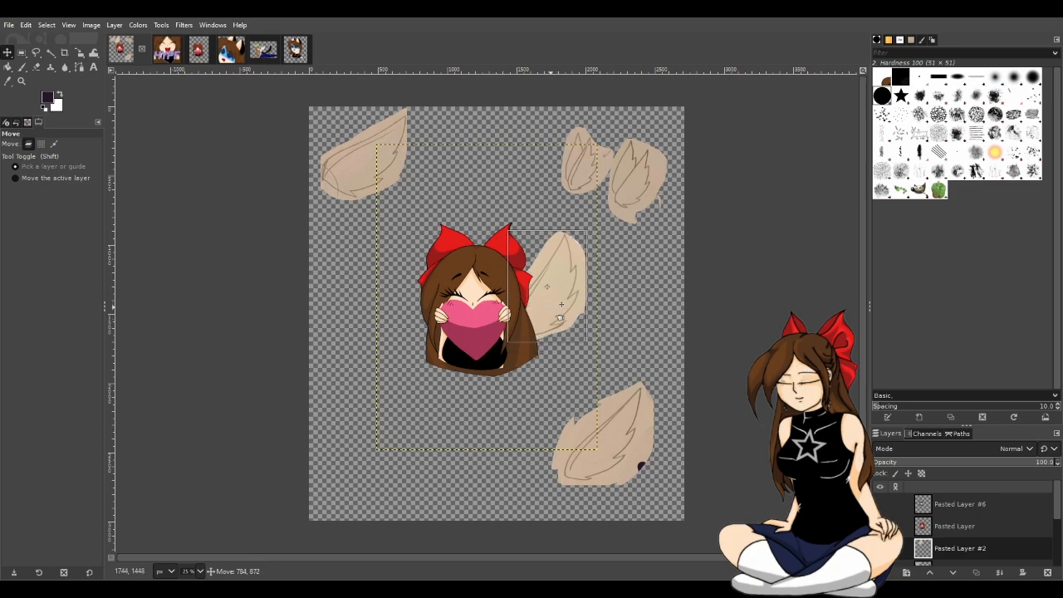
pyautogui.moveTo(561, 304); pyautogui.dragTo(464, 180)
pyautogui.moveTo(350, 176); pyautogui.dragTo(526, 327)
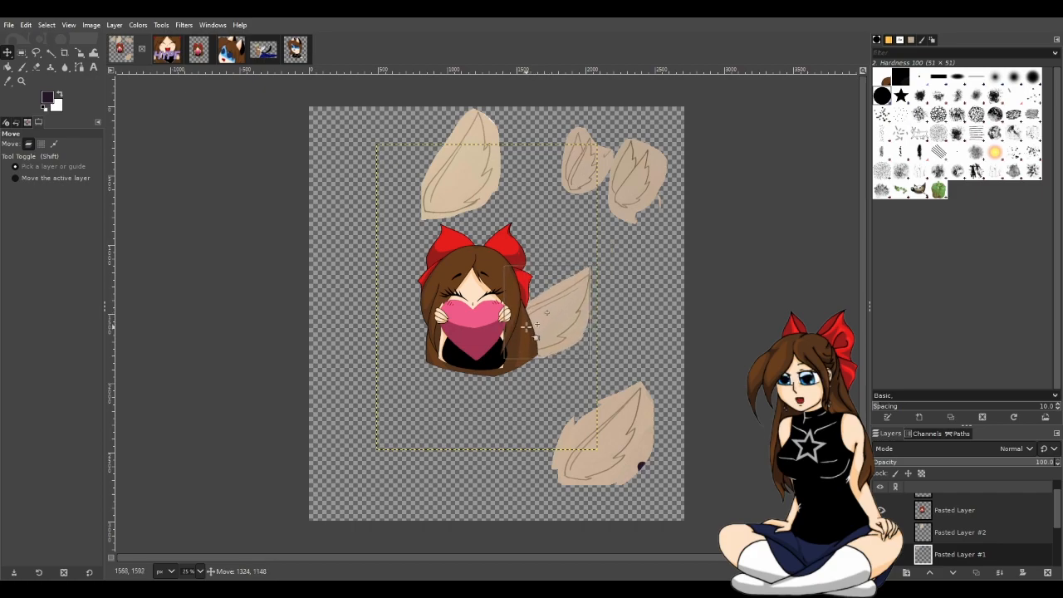
pyautogui.moveTo(525, 326); pyautogui.dragTo(525, 326)
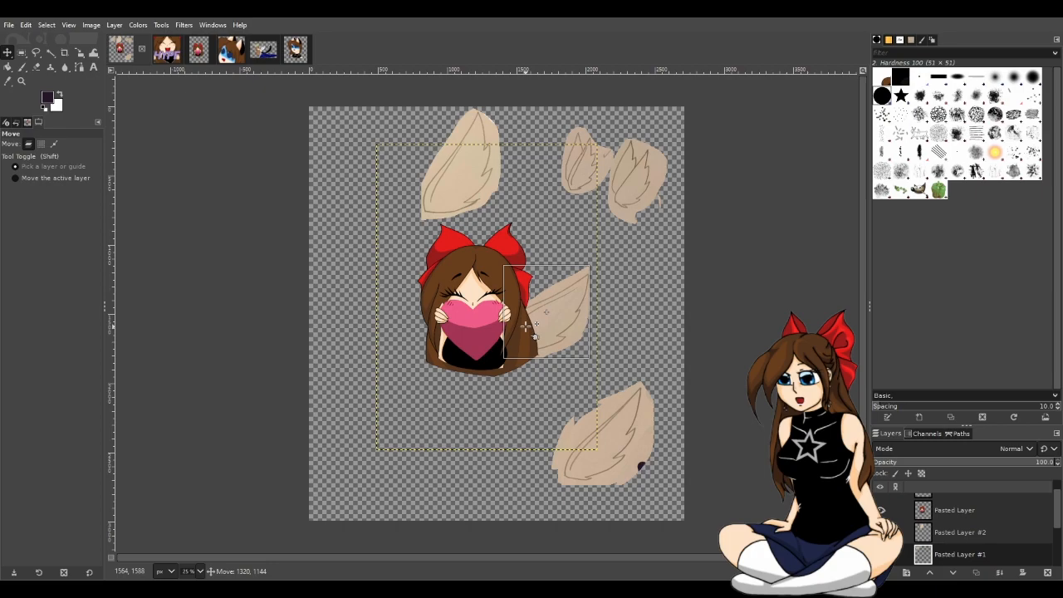
pyautogui.hotkey('ctrl', 'z')
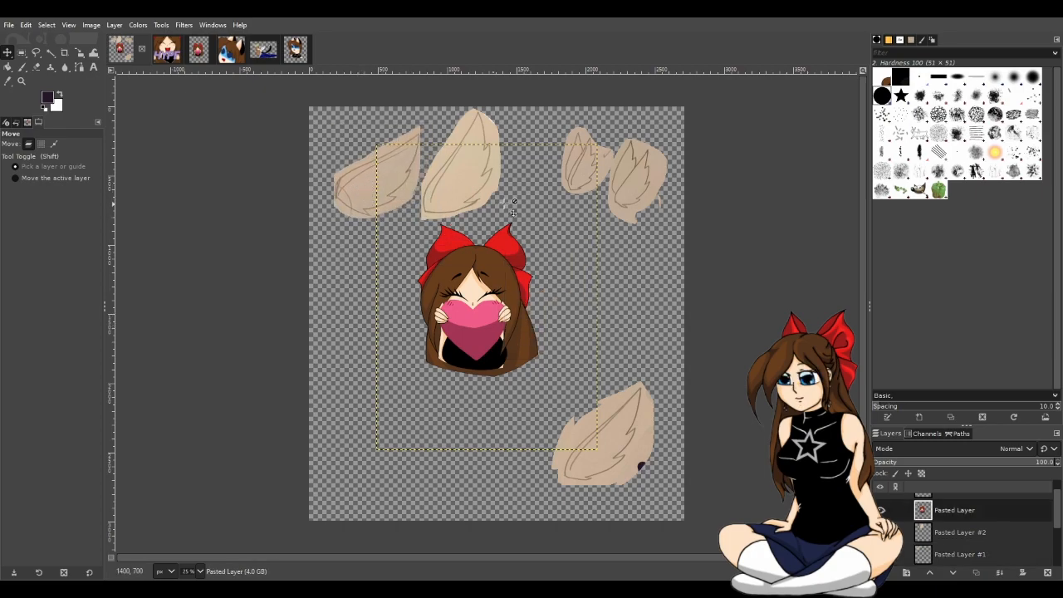
# Try the larger small wing beside the heart-holding character, put it back, and space the two small wings apart.
pyautogui.moveTo(635, 183); pyautogui.dragTo(554, 304)
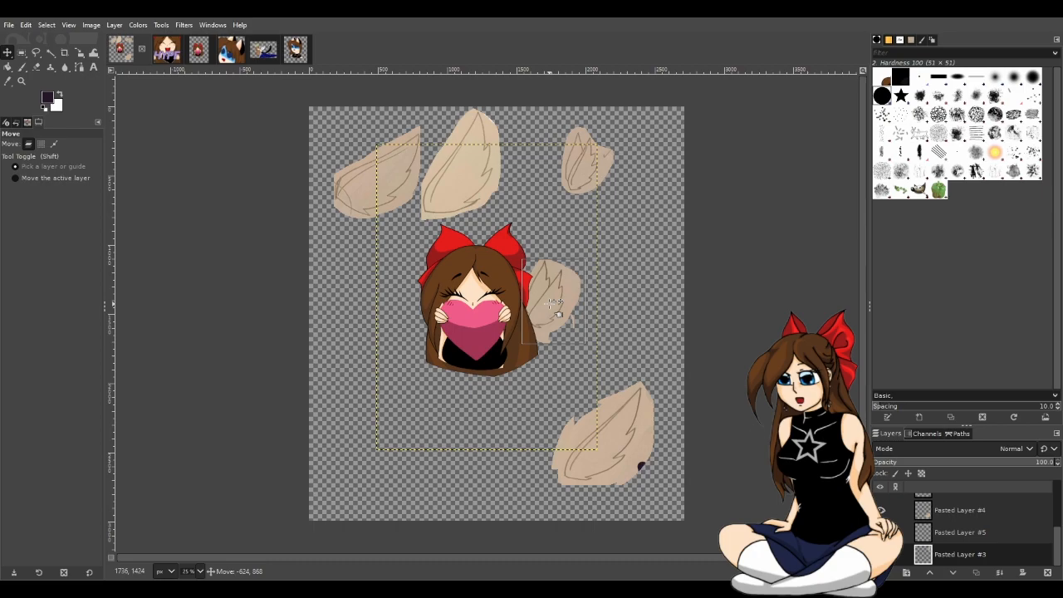
pyautogui.hotkey('ctrl', 'z')
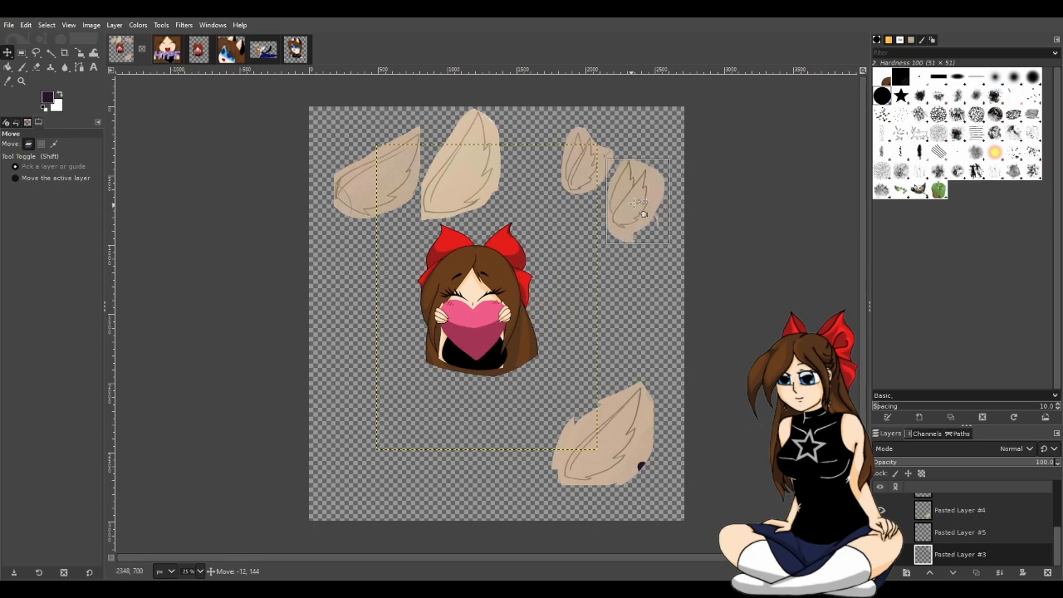
pyautogui.moveTo(590, 174)
pyautogui.mouseDown()
pyautogui.moveTo(541, 295)
pyautogui.moveTo(575, 214)
pyautogui.moveTo(572, 172)
pyautogui.mouseUp()
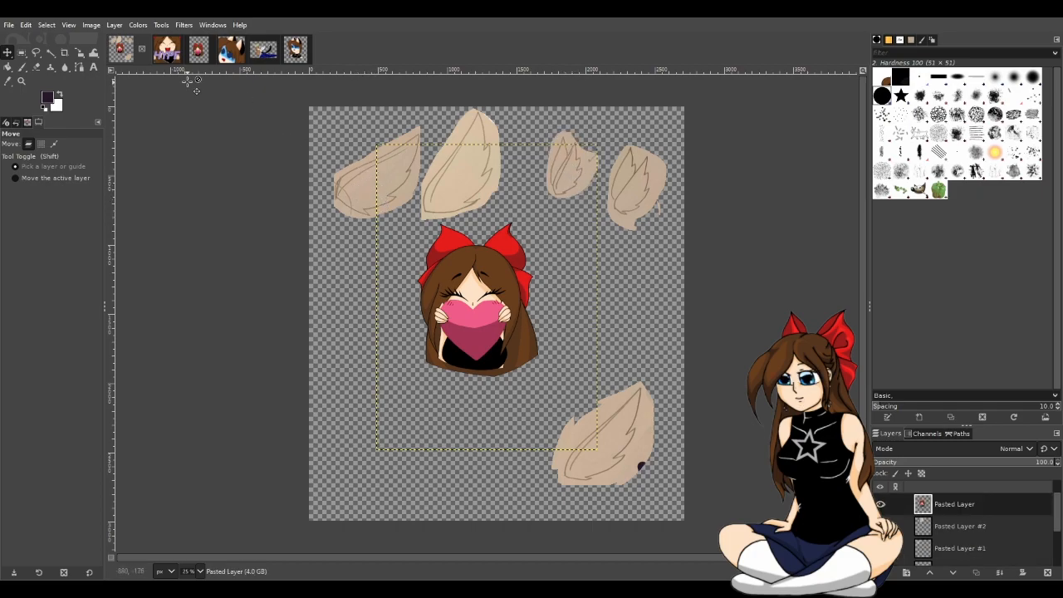
# Copy the pouting character from its own image, paste it into the wing image as a new layer, and place it beside the heart-holding character.
pyautogui.click(165, 55)
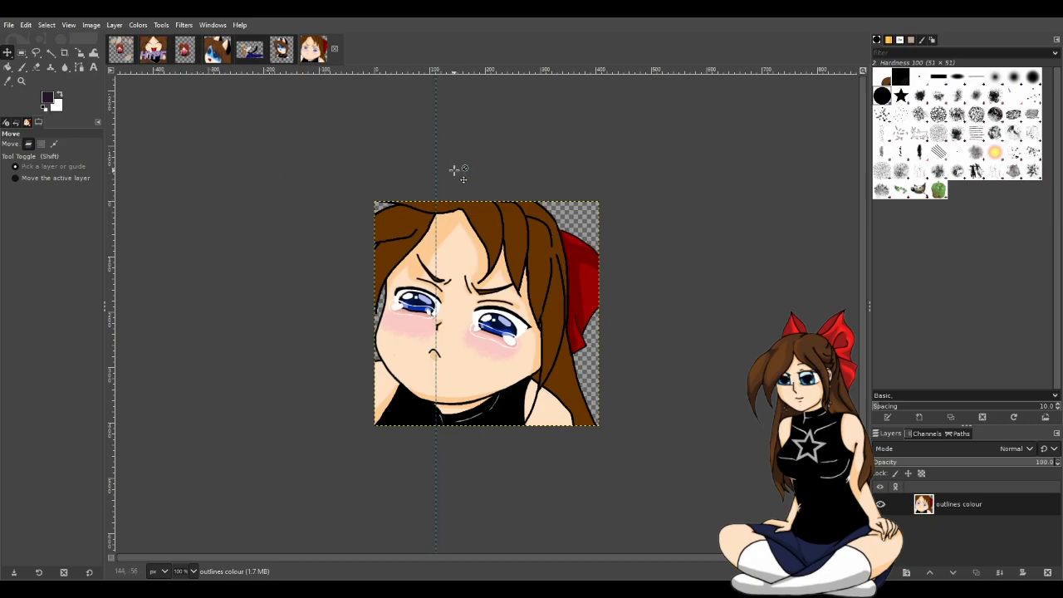
pyautogui.hotkey('ctrl', 'c')
pyautogui.click(121, 50)
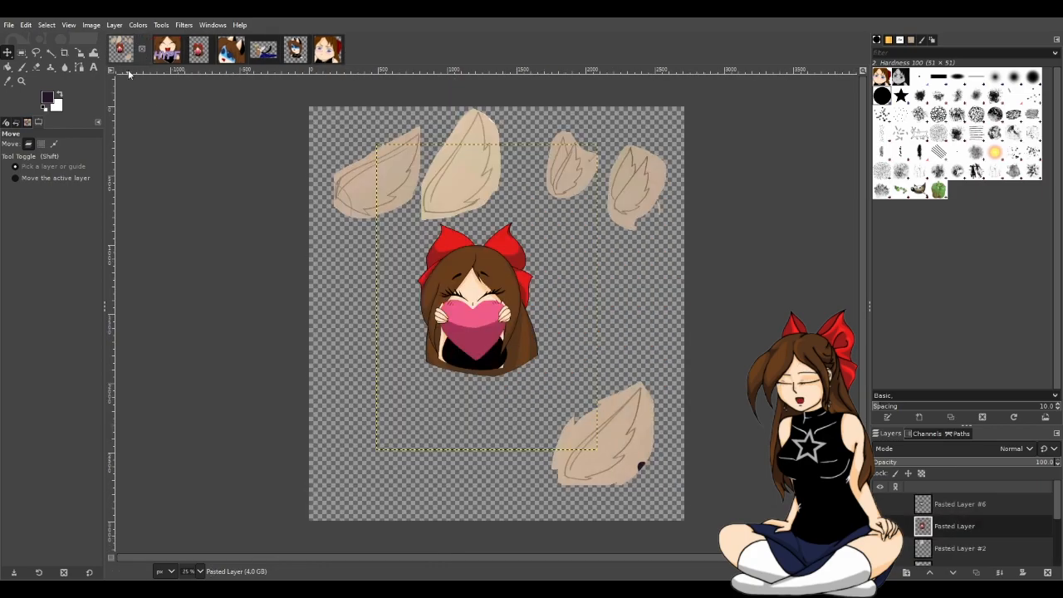
pyautogui.hotkey('ctrl', 'v')
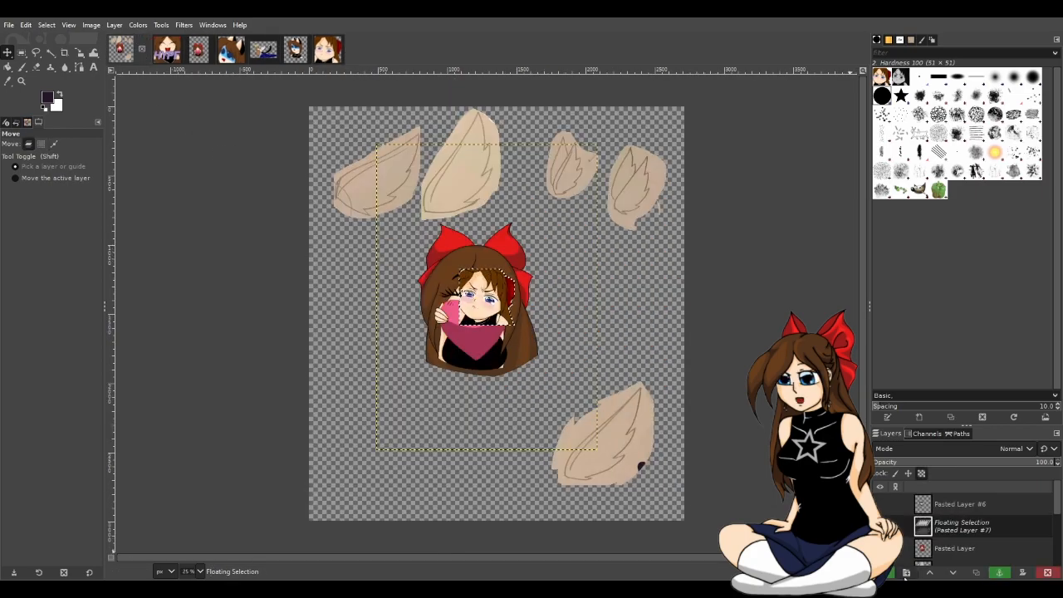
pyautogui.hotkey('shift', 'ctrl', 'n')
pyautogui.moveTo(495, 299); pyautogui.dragTo(577, 291)
# Try the two small wings beside the pouting character, undo those moves, and adjust the smallest wing's position in the top row.
pyautogui.moveTo(574, 170); pyautogui.dragTo(605, 287)
pyautogui.hotkey('ctrl', 'z')
pyautogui.moveTo(626, 191); pyautogui.dragTo(600, 277)
pyautogui.hotkey('ctrl', 'z')
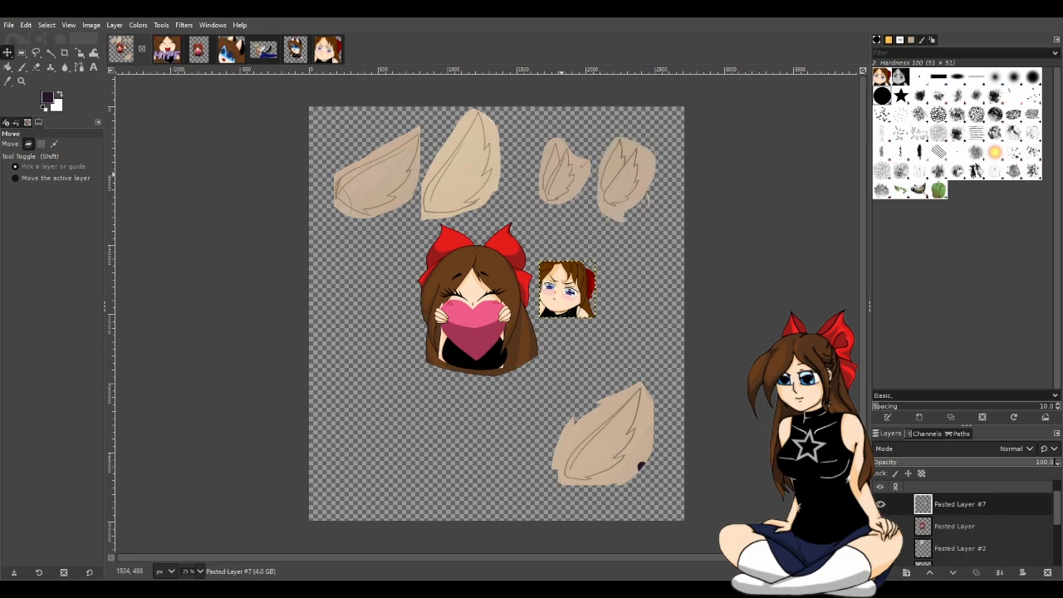
pyautogui.moveTo(570, 176)
pyautogui.mouseDown()
pyautogui.moveTo(617, 264)
pyautogui.moveTo(608, 289)
pyautogui.moveTo(581, 182)
pyautogui.mouseUp()
# Shift the wide wing slightly down, try the first large wing beside the pouting character, and return it to the upper-left area.
pyautogui.moveTo(637, 415); pyautogui.dragTo(643, 443)
pyautogui.click(530, 280)
pyautogui.moveTo(378, 181); pyautogui.dragTo(617, 283)
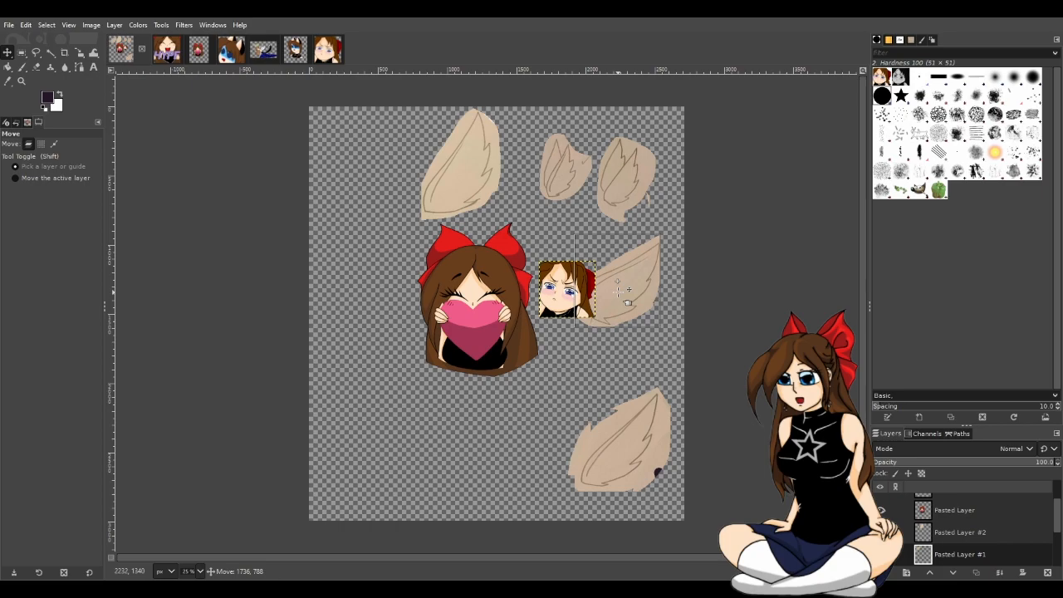
pyautogui.moveTo(617, 289); pyautogui.dragTo(354, 176)
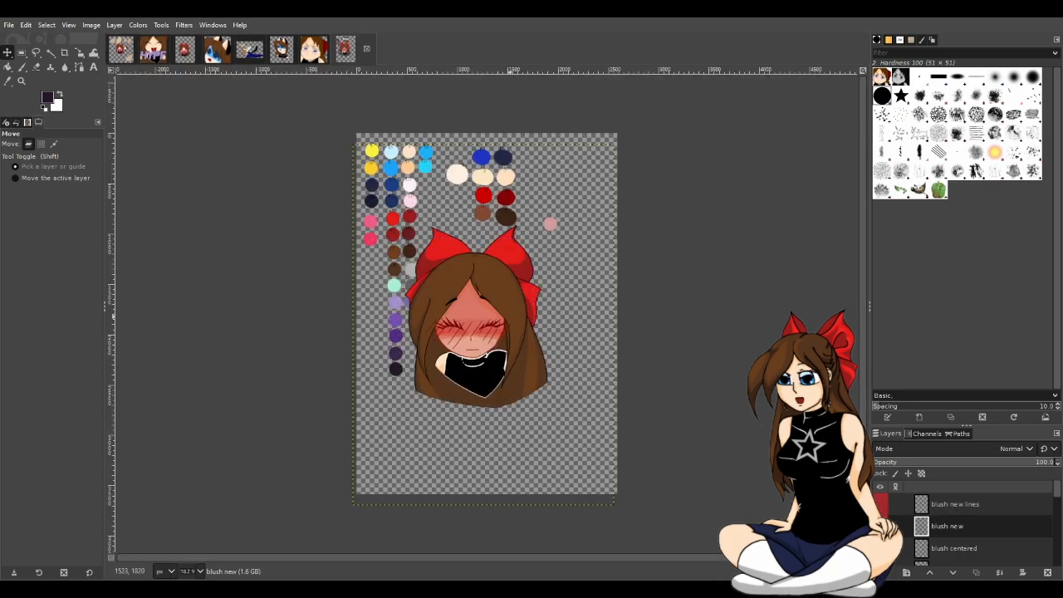
# Hide the swatches layer in the blushing character's image, merge the visible layers into bkhair, and copy the merged character.
pyautogui.scroll(-10, 897, 526)
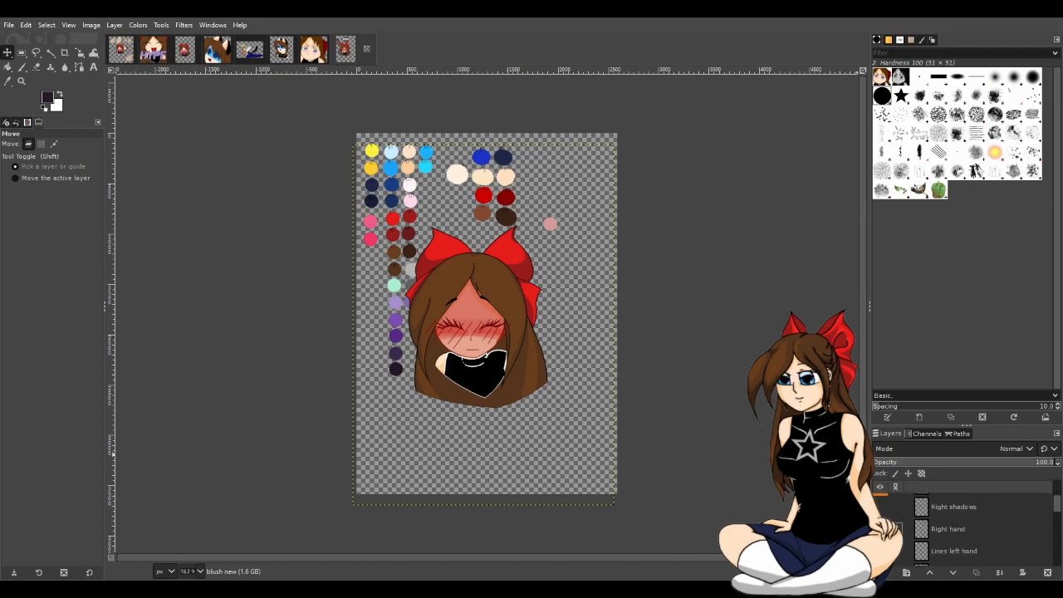
pyautogui.scroll(-10, 897, 527)
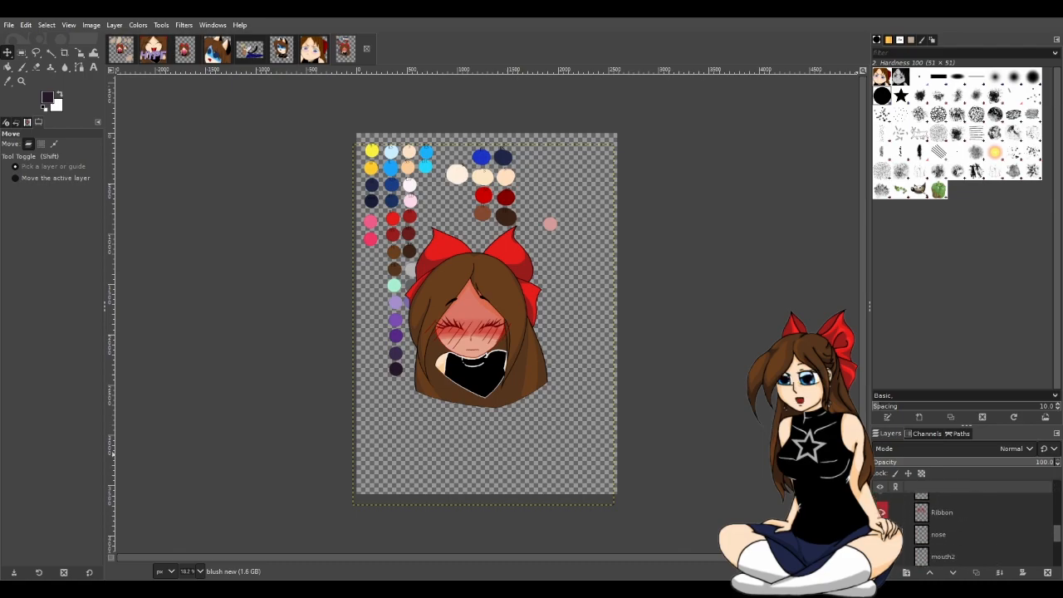
pyautogui.scroll(3, 964, 526)
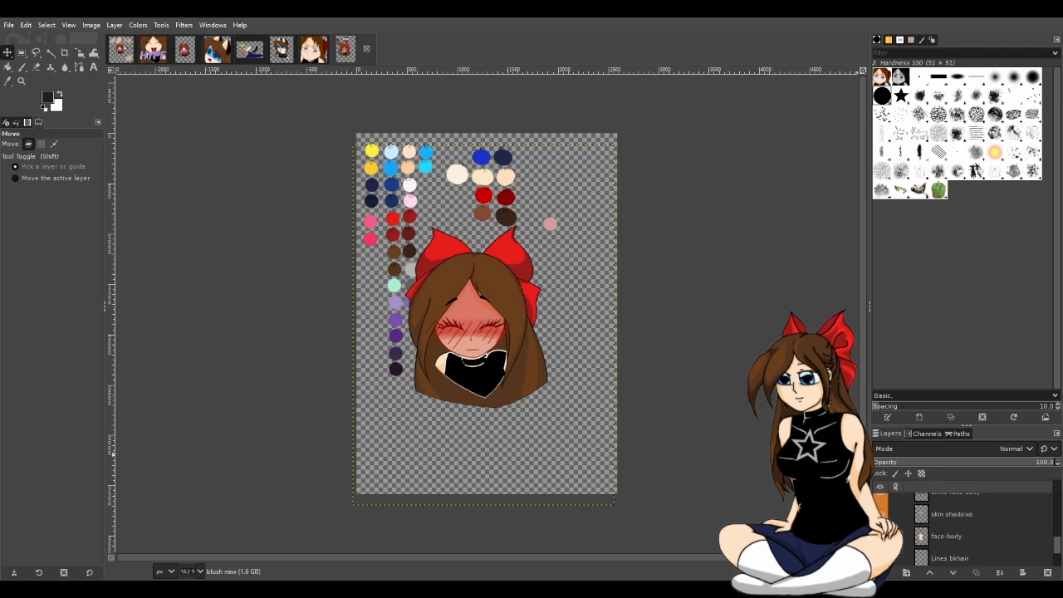
pyautogui.scroll(-10, 908, 532)
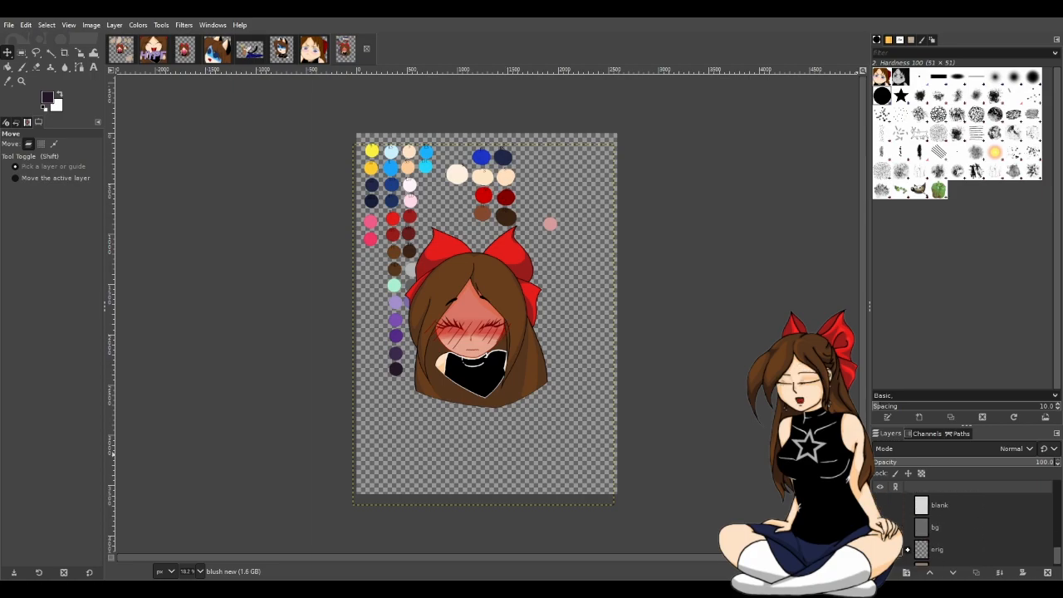
pyautogui.scroll(3, 908, 532)
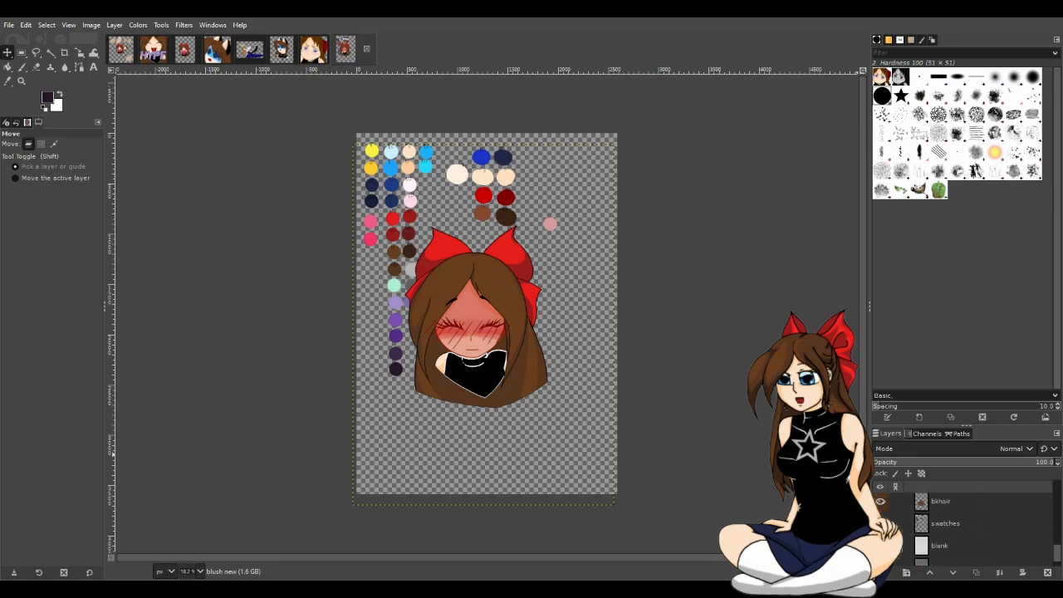
pyautogui.click(880, 523)
pyautogui.click(948, 502)
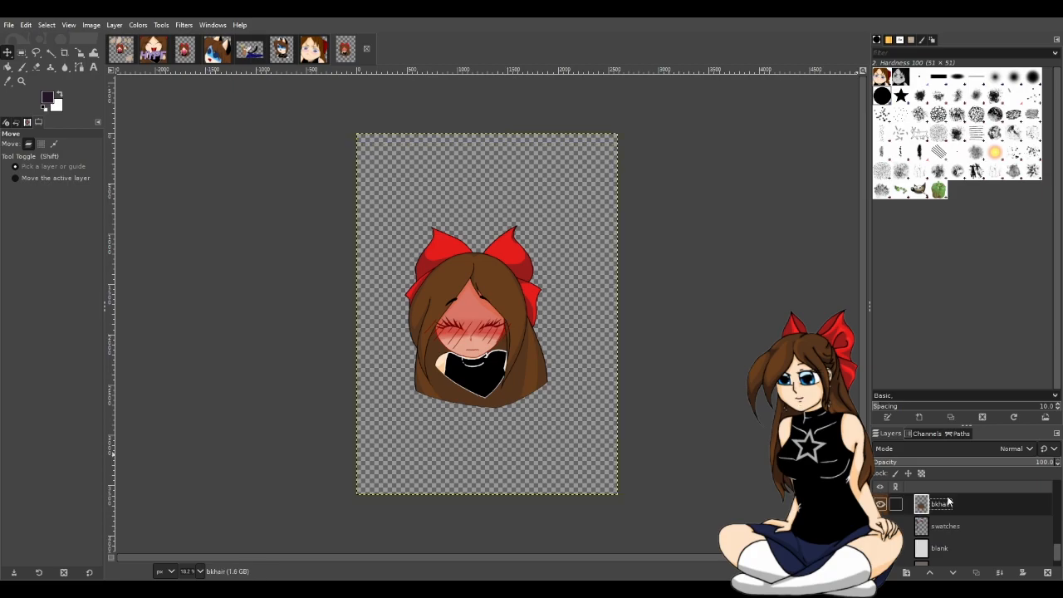
pyautogui.click(939, 558)
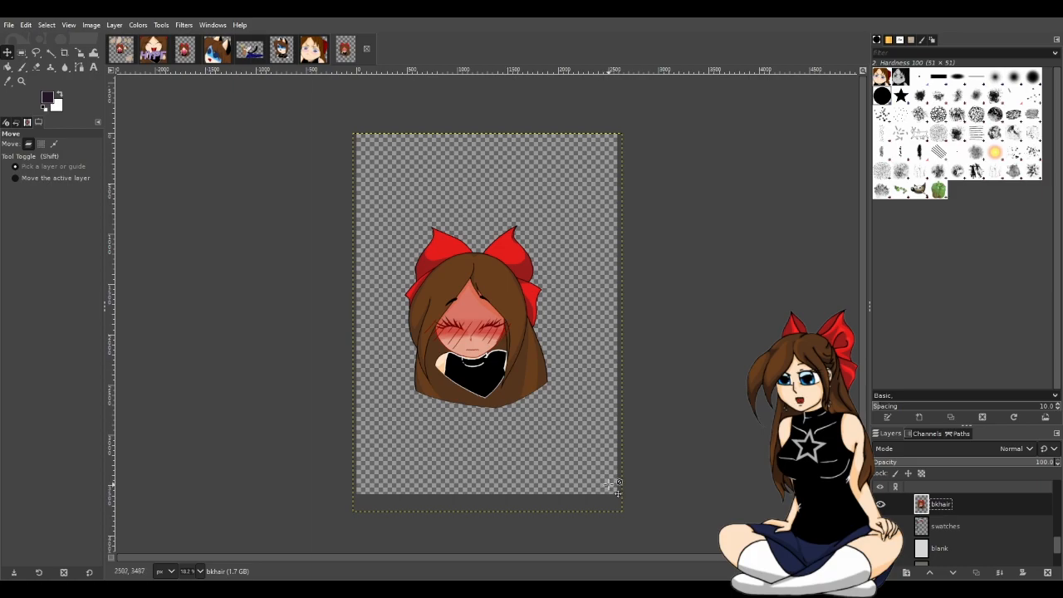
pyautogui.hotkey('ctrl', 'c')
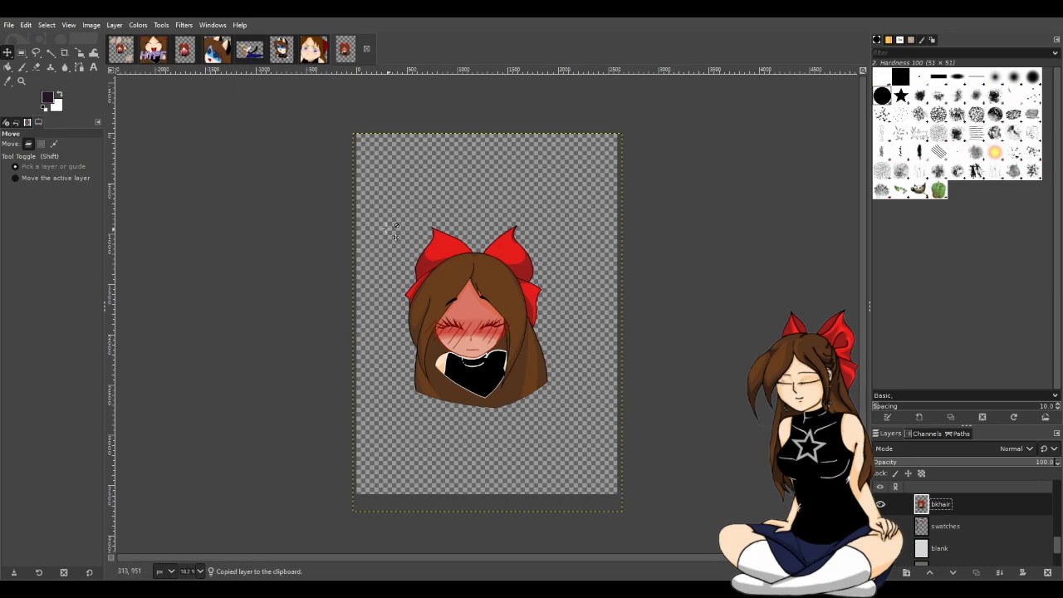
# Paste the blushing character into the wing image and duplicate that image for testing.
pyautogui.click(123, 60)
pyautogui.hotkey('ctrl', 'v')
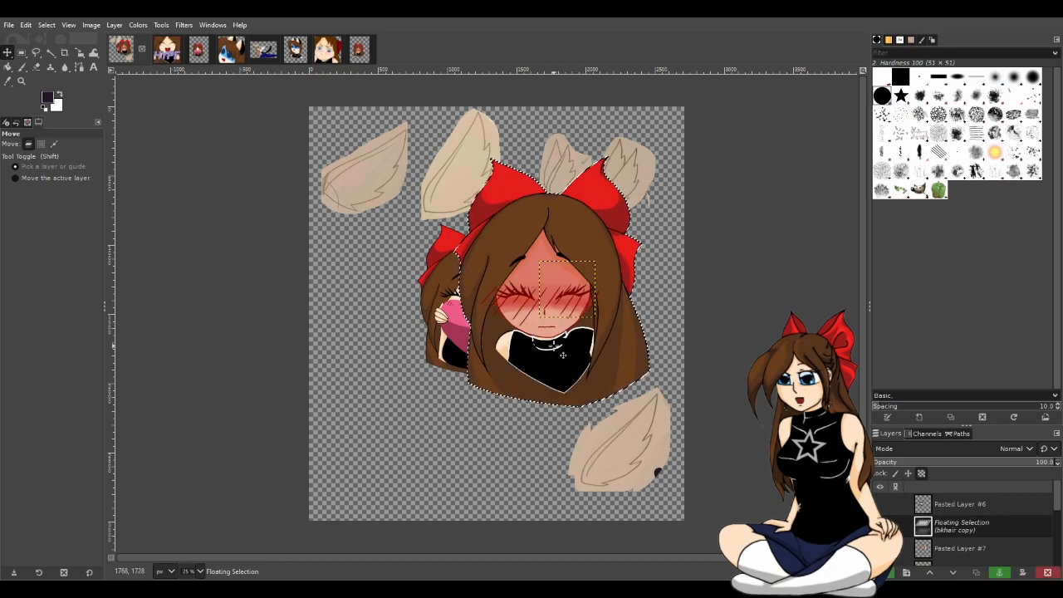
pyautogui.hotkey('ctrl', 's')
pyautogui.hotkey('ctrl', 'd')
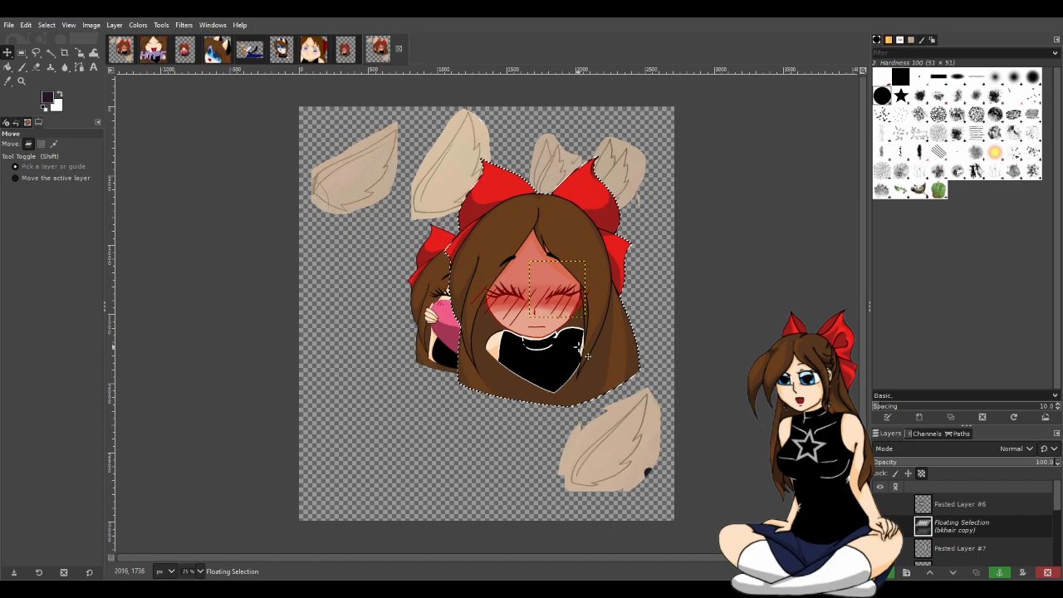
# Scale the pasted blushing character in the duplicate down to a width of 1581 px, keeping its aspect ratio.
pyautogui.hotkey('shift', 'd')
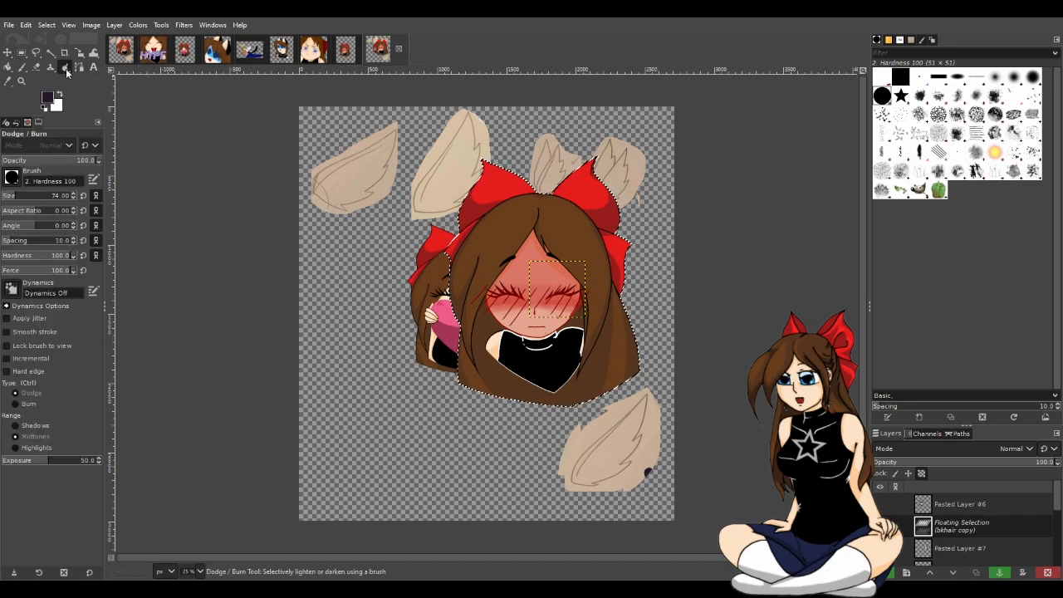
pyautogui.press('s')
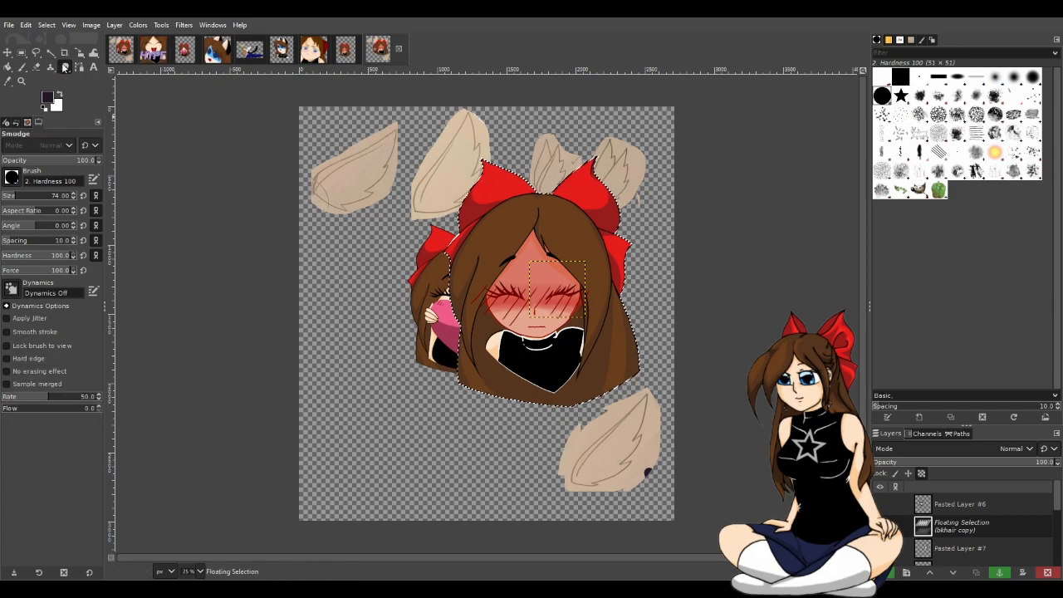
pyautogui.hotkey('shift', 'u')
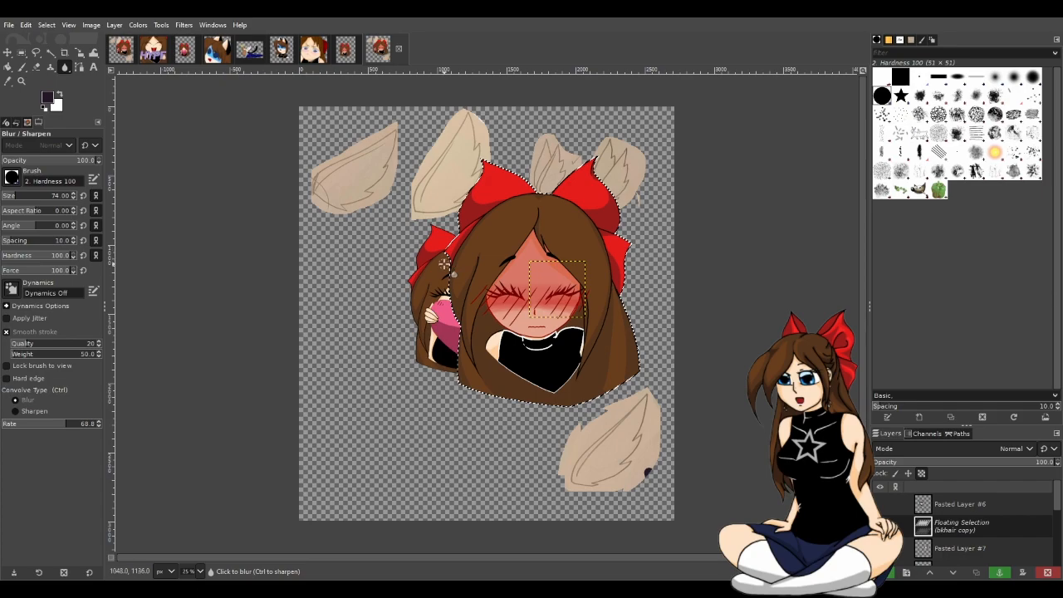
pyautogui.hotkey('shift', 's')
pyautogui.click(419, 271)
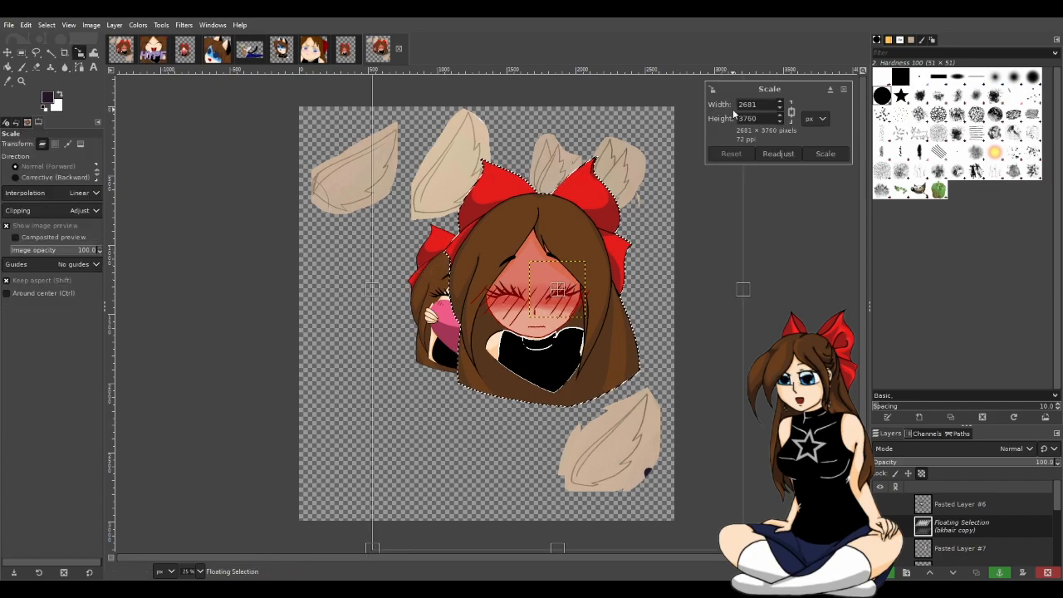
pyautogui.doubleClick(747, 105)
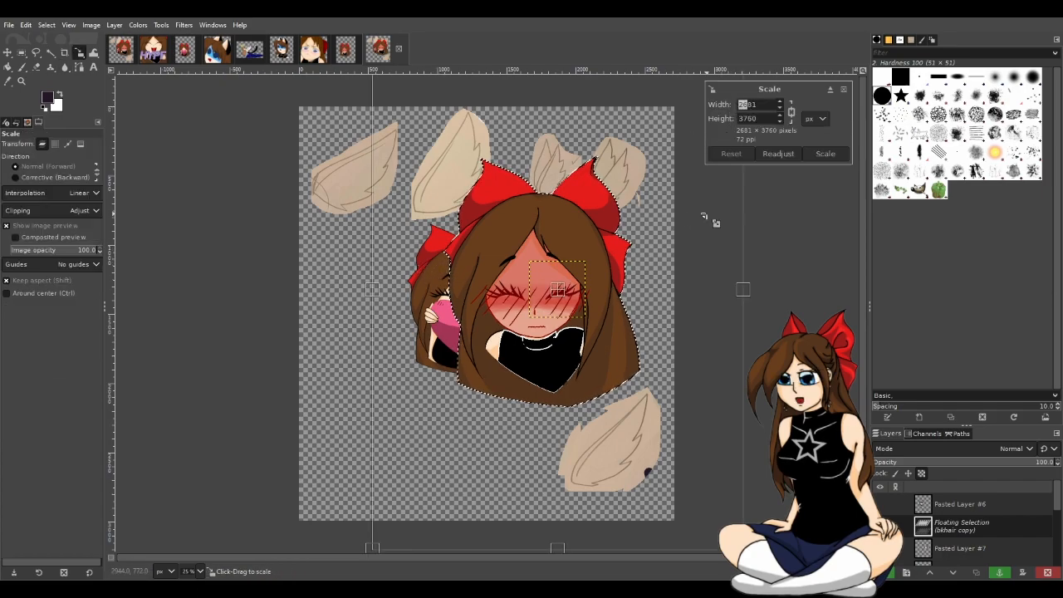
pyautogui.write('1650')
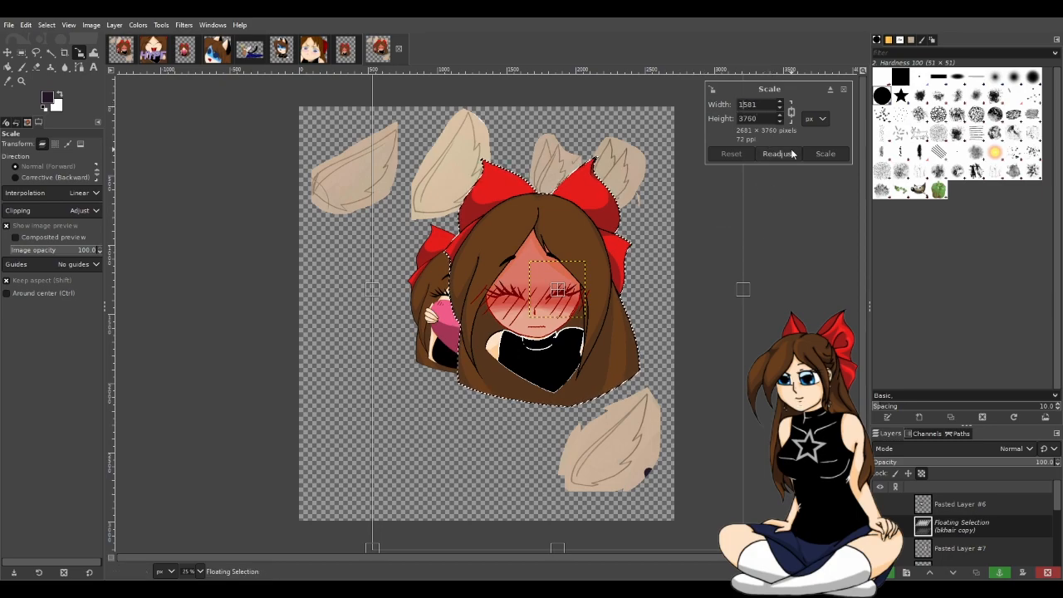
pyautogui.click(825, 155)
# Turn the floating blushing character into its own layer and move it down over the heart-holding character's position.
pyautogui.press('m')
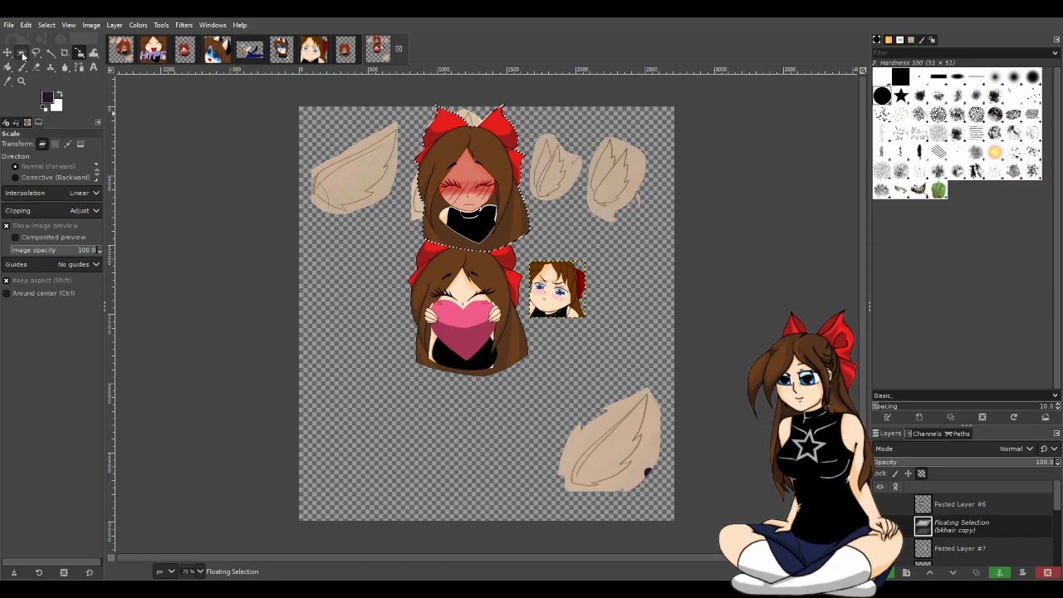
pyautogui.hotkey('shift', 'ctrl', 'n')
pyautogui.moveTo(440, 194); pyautogui.dragTo(435, 315)
pyautogui.click(949, 532)
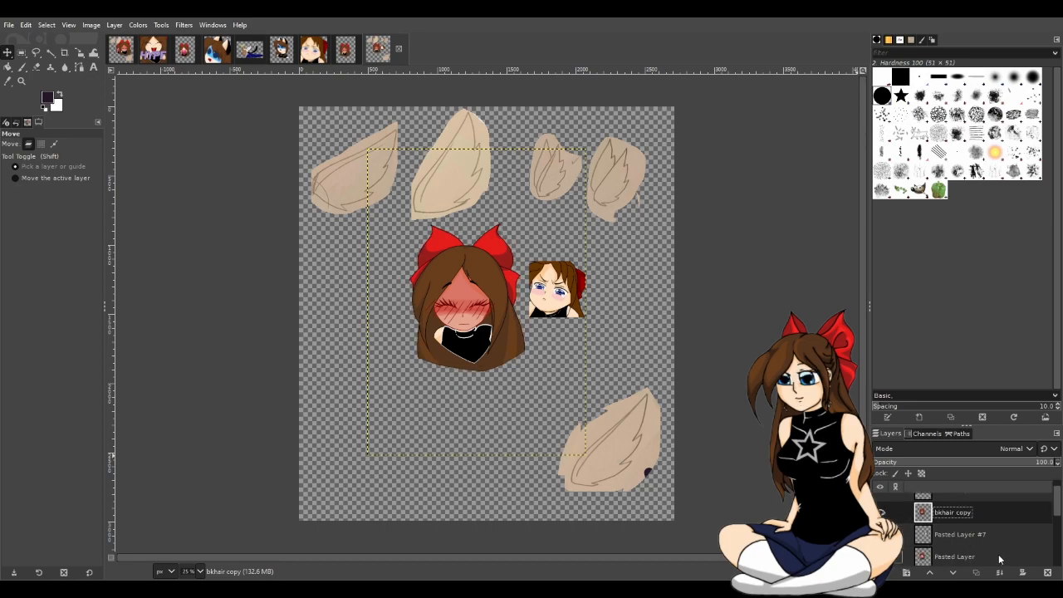
# Try the three large wings in turn beside the blushing character, putting each back near its former place.
pyautogui.moveTo(354, 189)
pyautogui.mouseDown()
pyautogui.moveTo(538, 301)
pyautogui.moveTo(544, 318)
pyautogui.moveTo(600, 314)
pyautogui.moveTo(536, 318)
pyautogui.moveTo(553, 284)
pyautogui.moveTo(382, 177)
pyautogui.moveTo(589, 307)
pyautogui.moveTo(583, 314)
pyautogui.moveTo(365, 177)
pyautogui.mouseUp()
pyautogui.moveTo(451, 192); pyautogui.dragTo(579, 333)
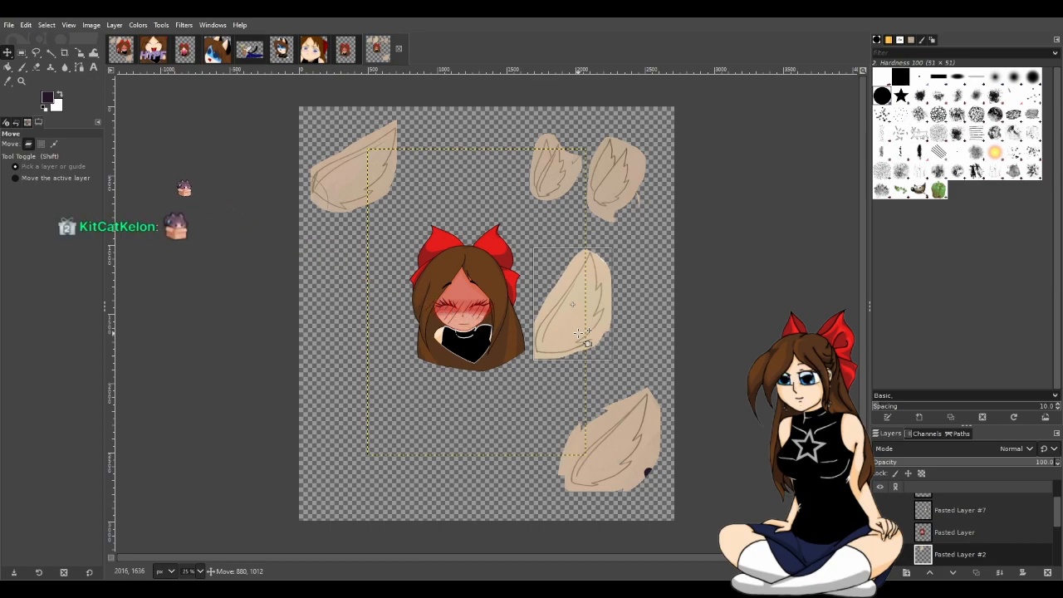
pyautogui.hotkey('ctrl', 'z')
pyautogui.moveTo(352, 181); pyautogui.dragTo(564, 327)
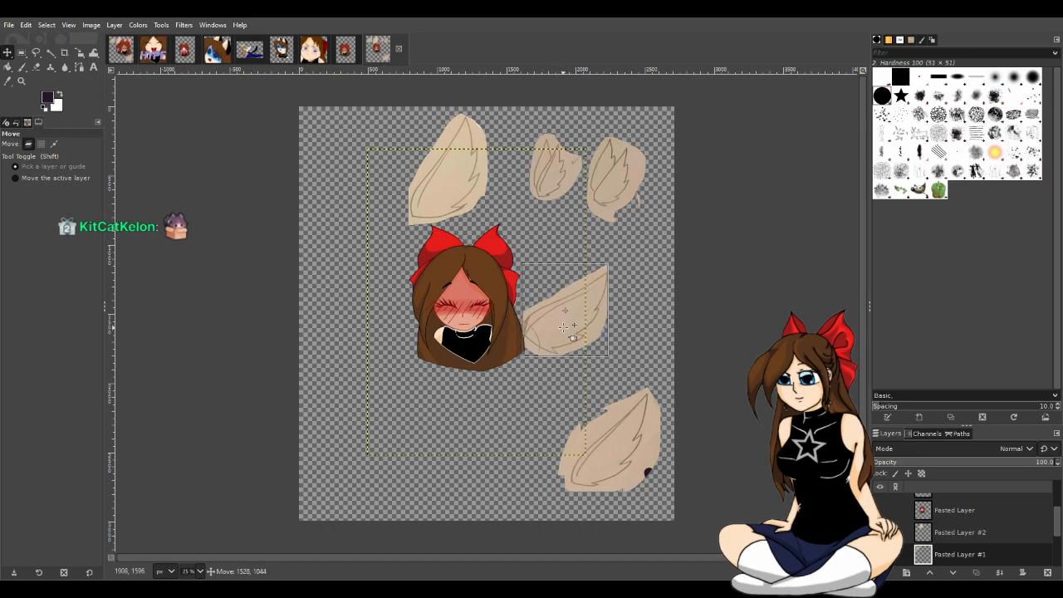
pyautogui.hotkey('ctrl', 'z')
pyautogui.click(426, 204)
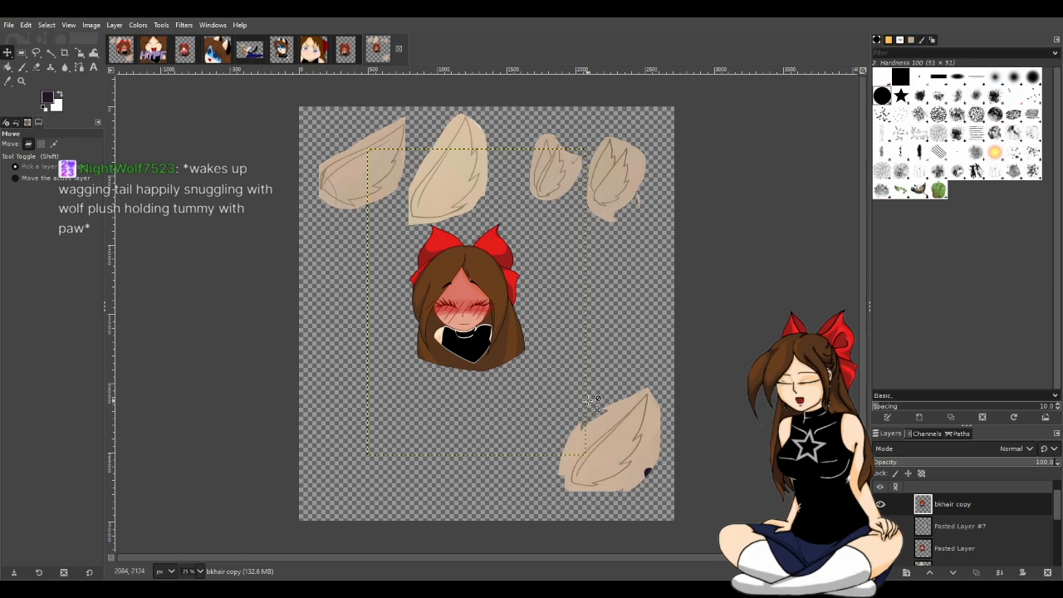
pyautogui.moveTo(631, 454); pyautogui.dragTo(604, 326)
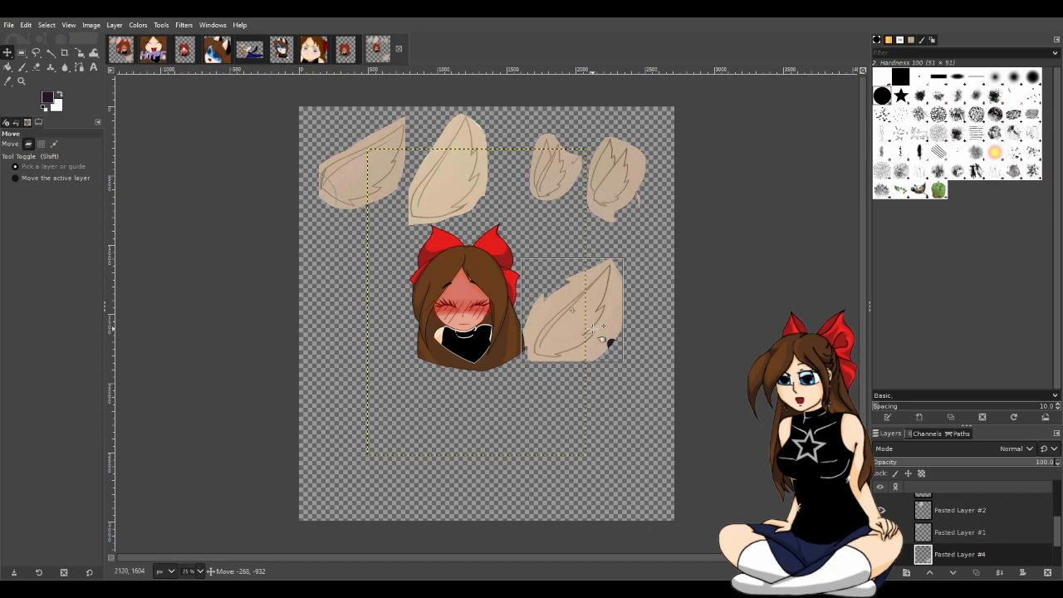
pyautogui.moveTo(593, 328); pyautogui.dragTo(646, 480)
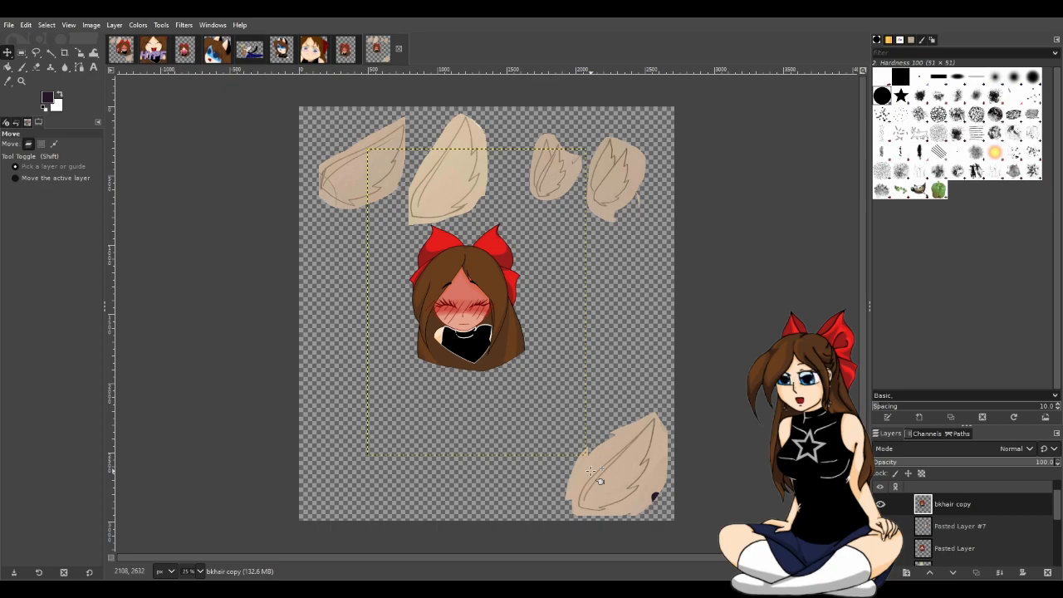
# Review the shocked character with animal ears and the winged angel drawing, and return to the wing image.
pyautogui.click(278, 55)
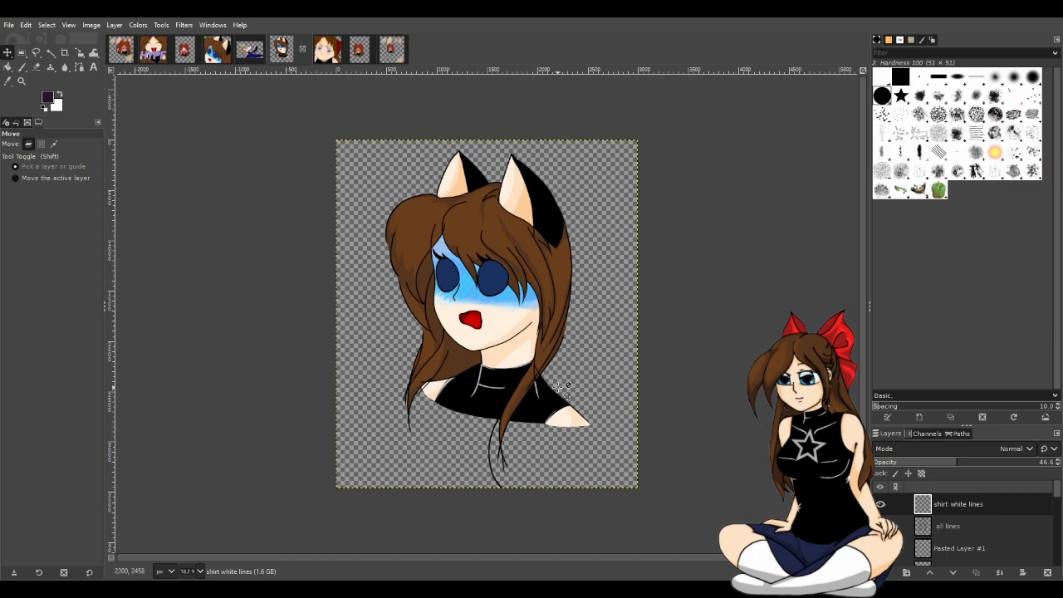
pyautogui.click(218, 55)
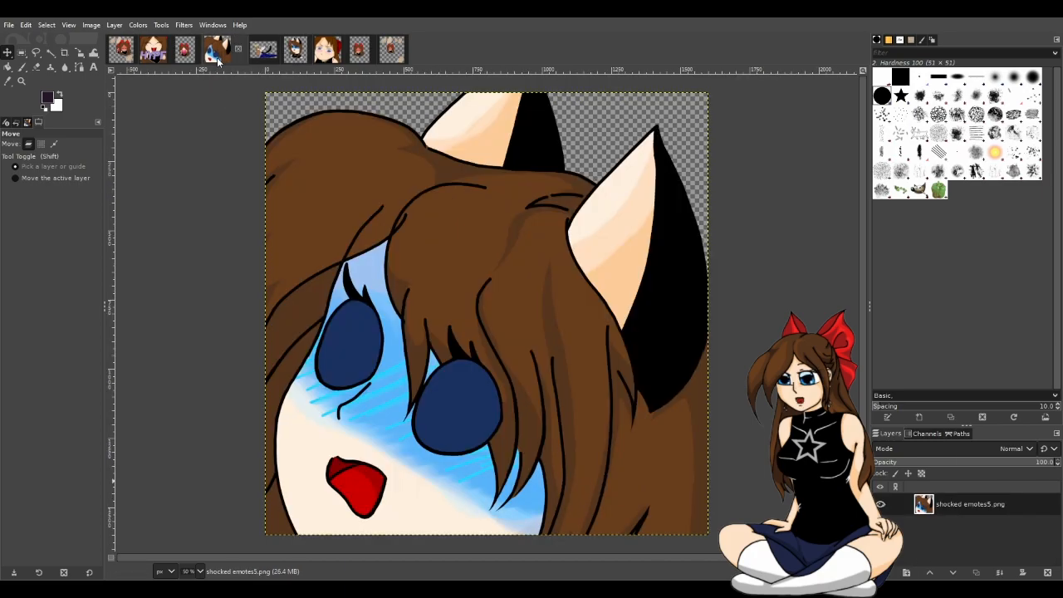
pyautogui.click(290, 58)
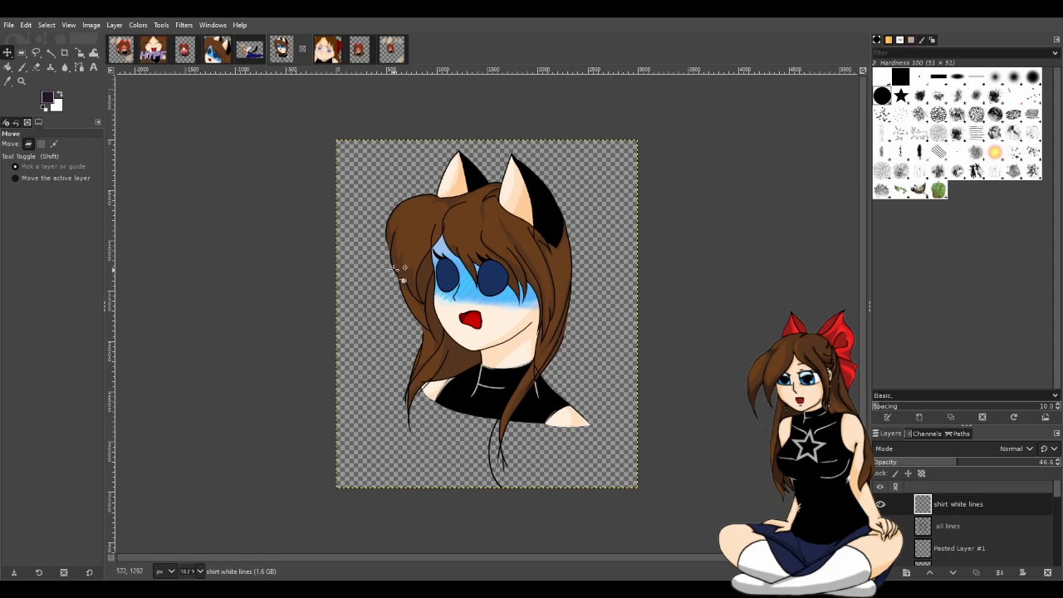
pyautogui.click(212, 59)
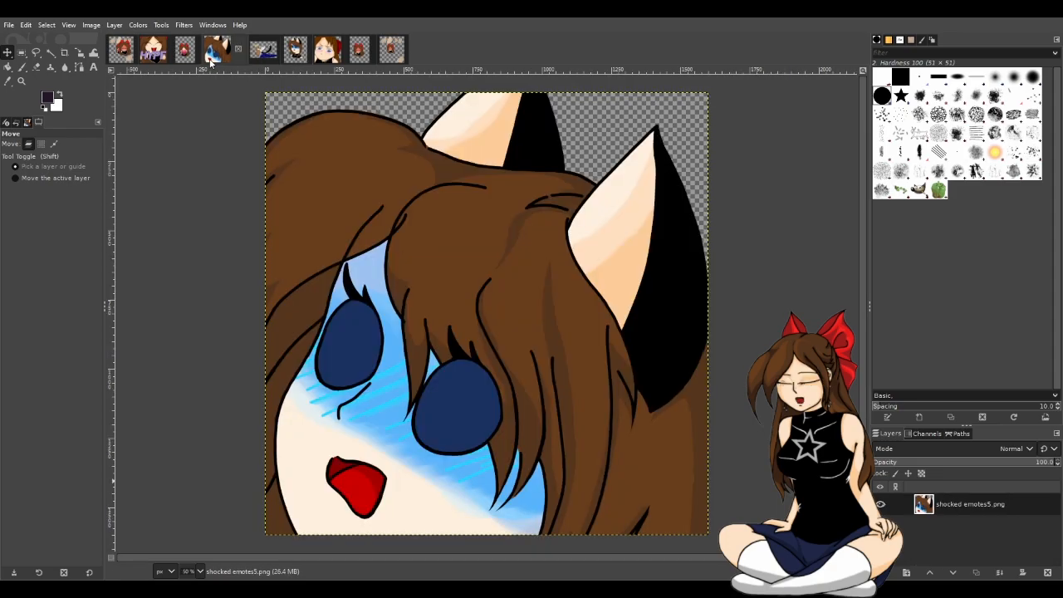
pyautogui.click(258, 58)
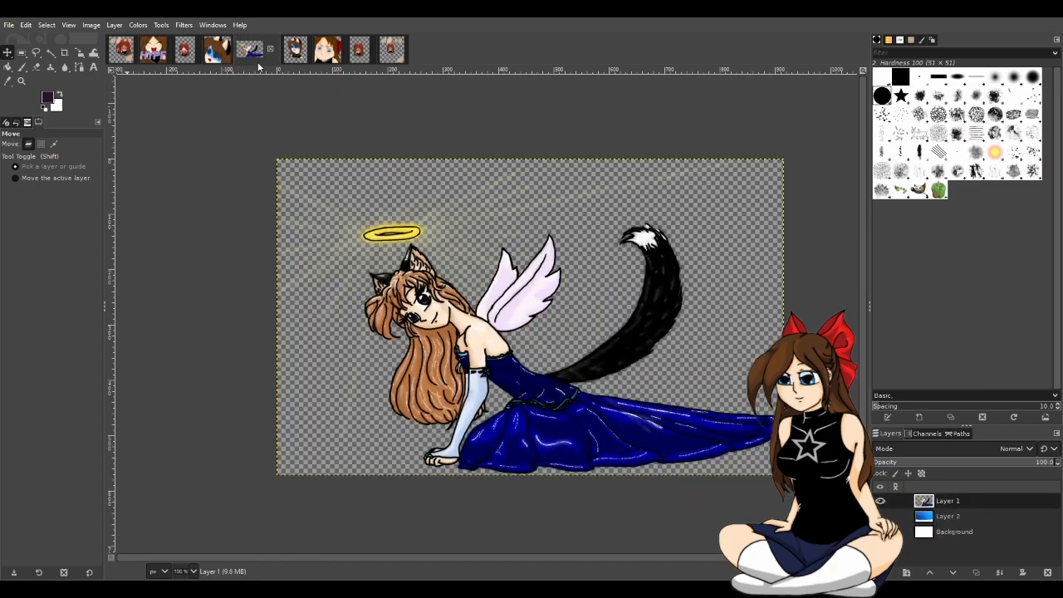
pyautogui.click(121, 51)
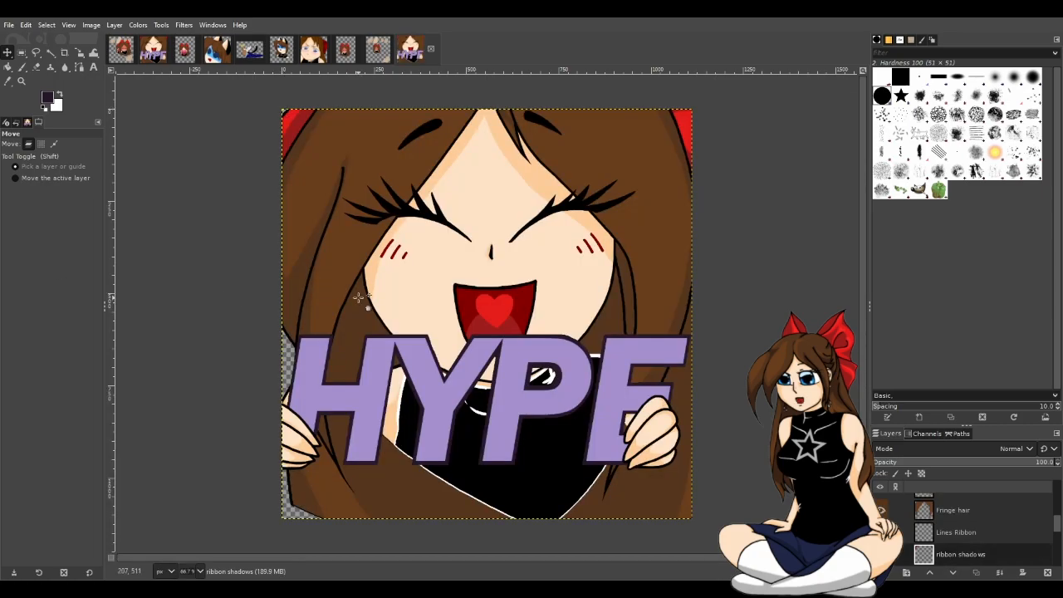
# Look through the layers of the duplicated HYPE image and close that duplicate.
pyautogui.scroll(-1, 974, 532)
pyautogui.scroll(-4, 974, 529)
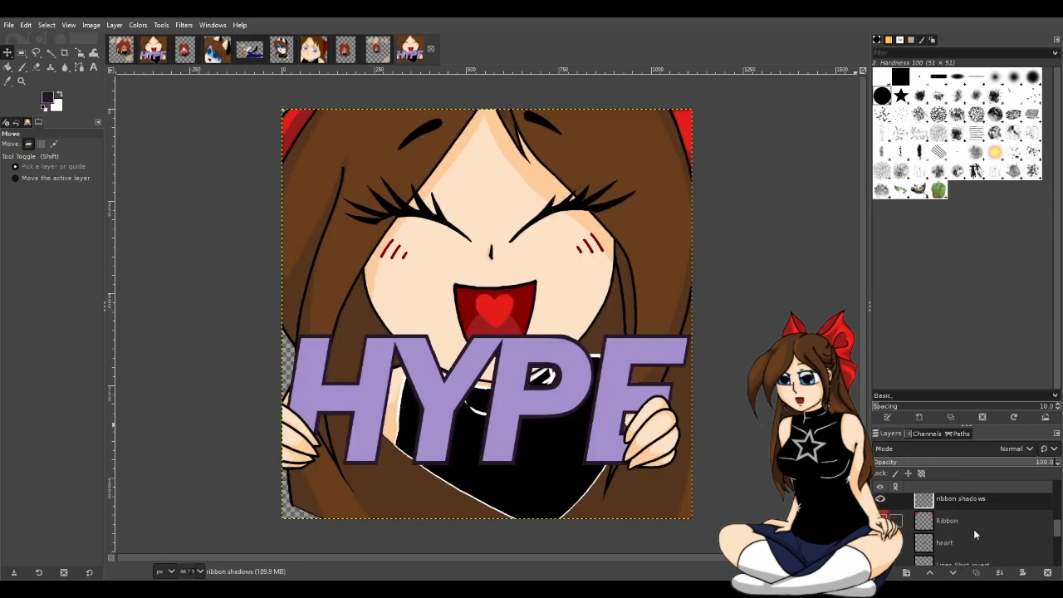
pyautogui.scroll(-6, 976, 532)
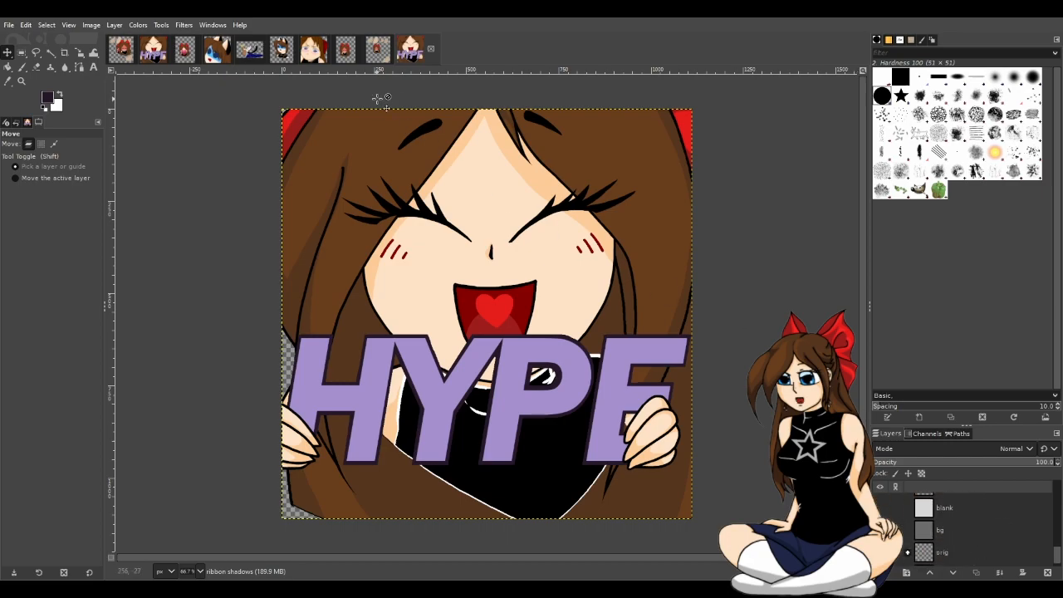
pyautogui.click(430, 49)
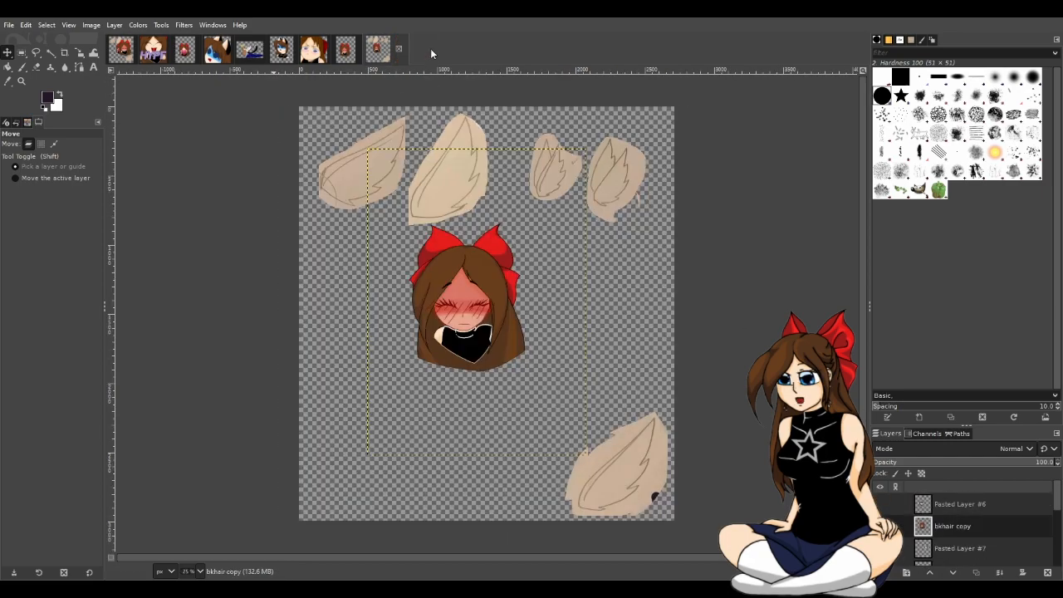
# In the original wing image, turn the pasted blushing character into its own layer and select the heart-holding character's layer.
pyautogui.click(124, 48)
pyautogui.hotkey('ctrl', 'v')
pyautogui.hotkey('shift', 'ctrl', 'n')
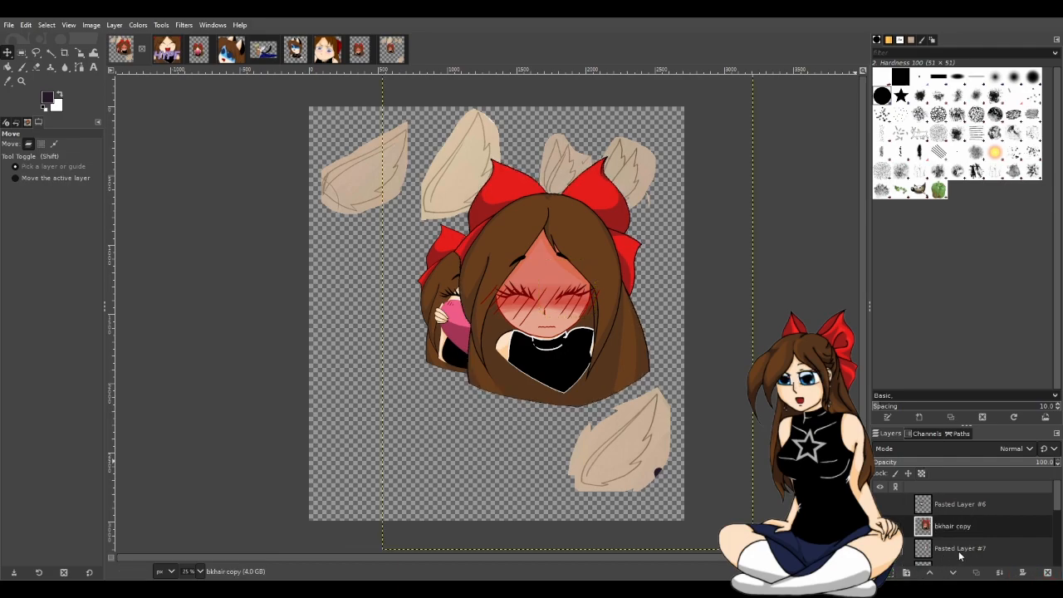
pyautogui.scroll(-2, 947, 514)
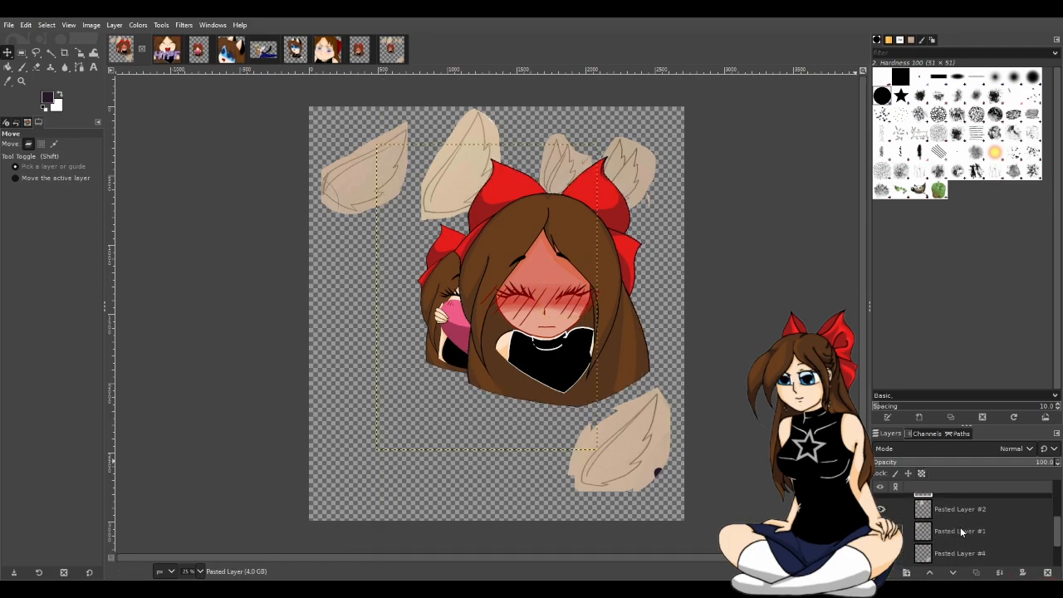
pyautogui.scroll(1, 960, 527)
pyautogui.scroll(2, 958, 531)
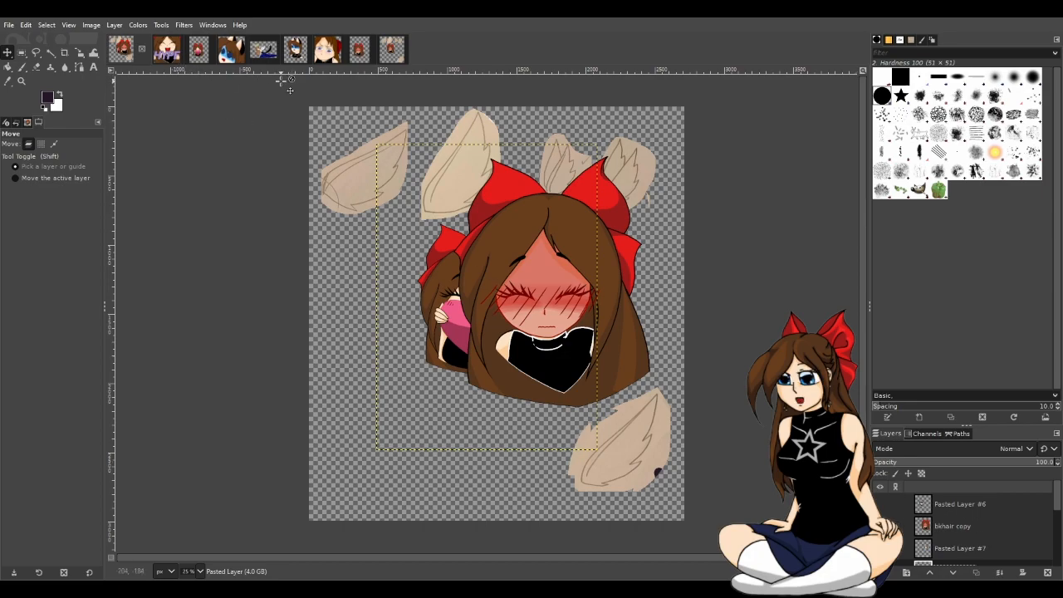
# Merge the visible layers of the HYPE image into one and copy the whole picture.
pyautogui.click(162, 51)
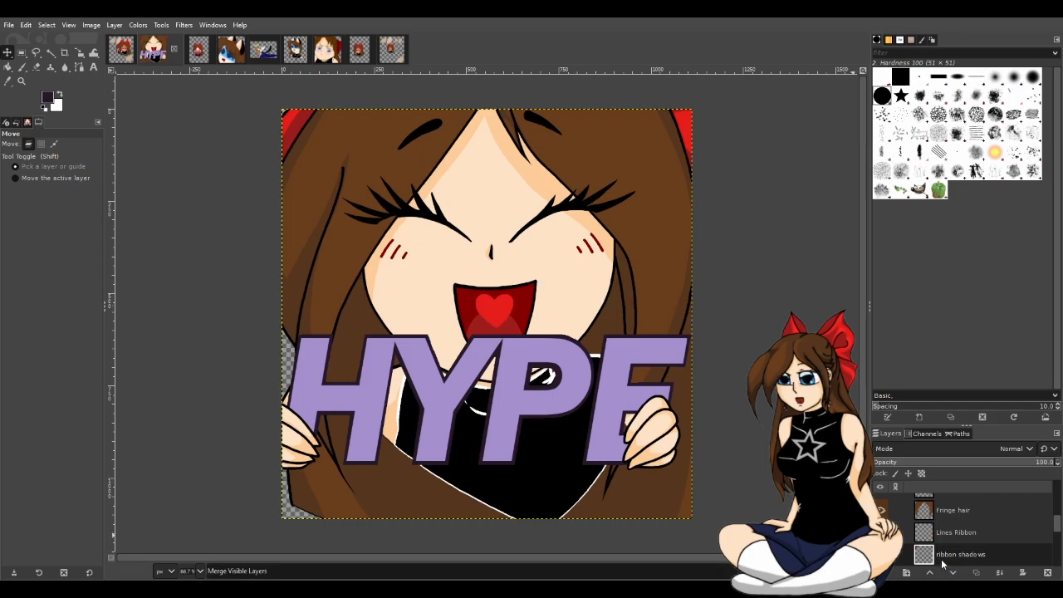
pyautogui.press('Home')
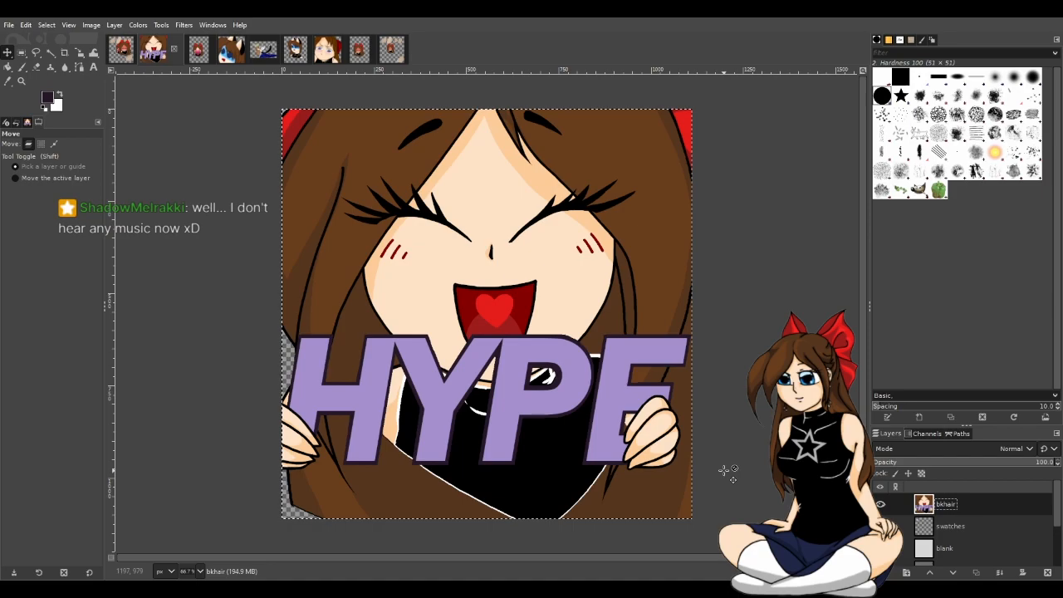
pyautogui.hotkey('ctrl', 'c')
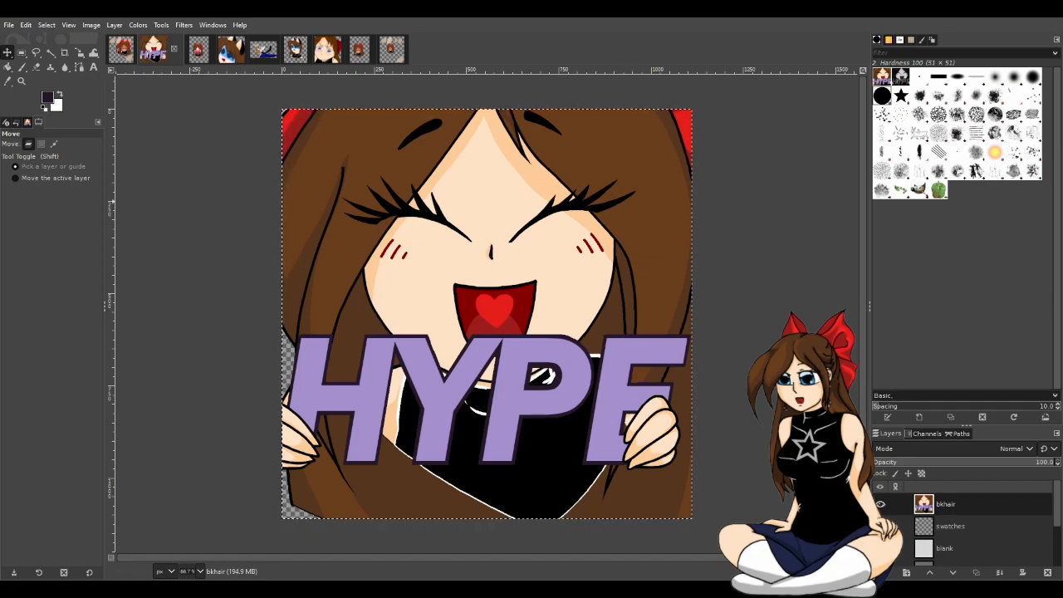
pyautogui.click(946, 504)
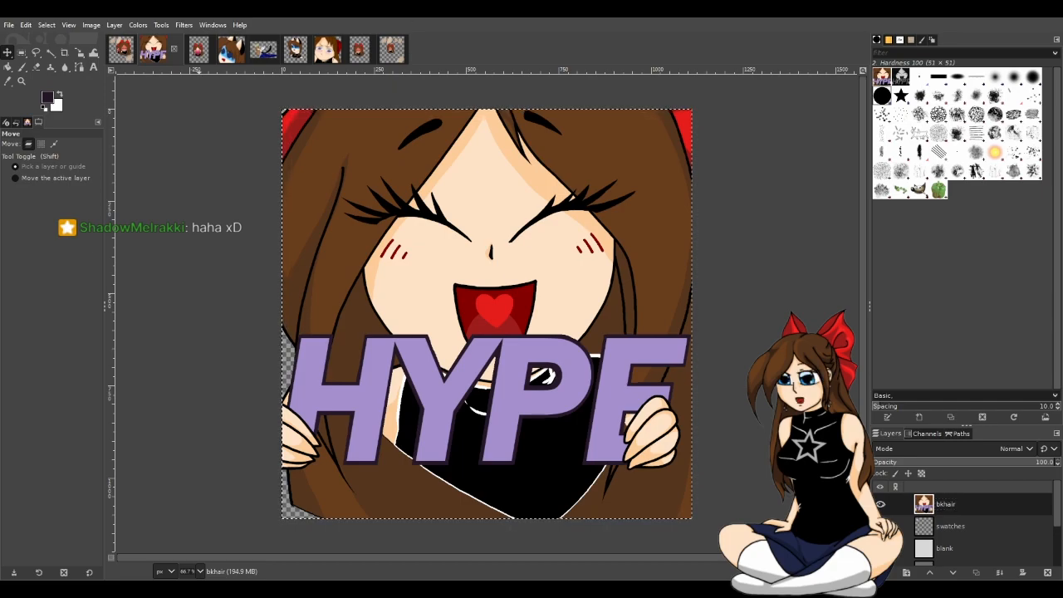
# Paste the HYPE picture into the wing image as a new layer and move it above the other layers.
pyautogui.click(122, 49)
pyautogui.hotkey('ctrl', 'v')
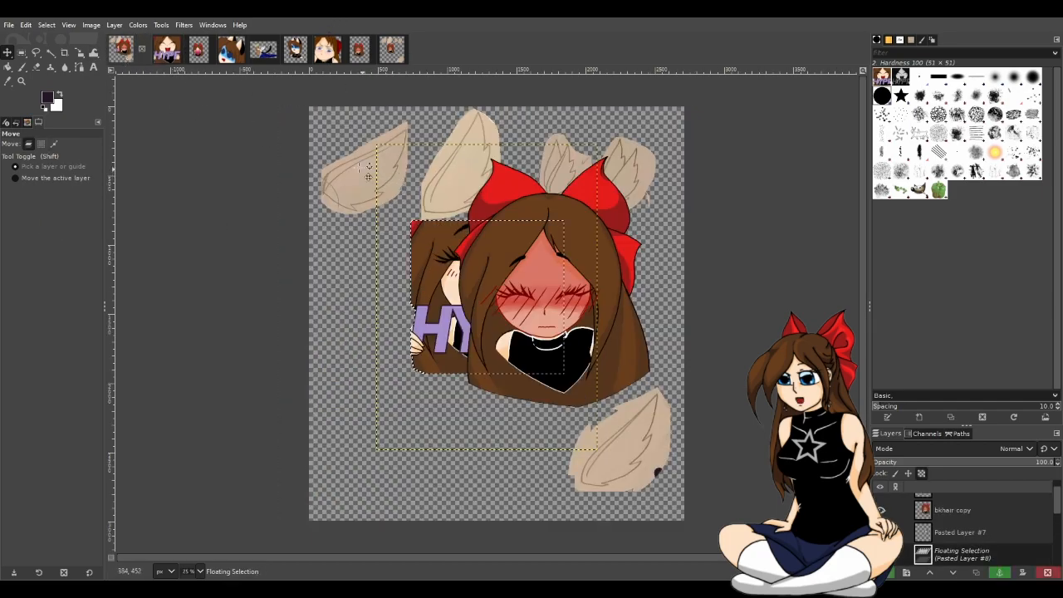
pyautogui.click(890, 572)
pyautogui.moveTo(969, 558); pyautogui.dragTo(972, 502)
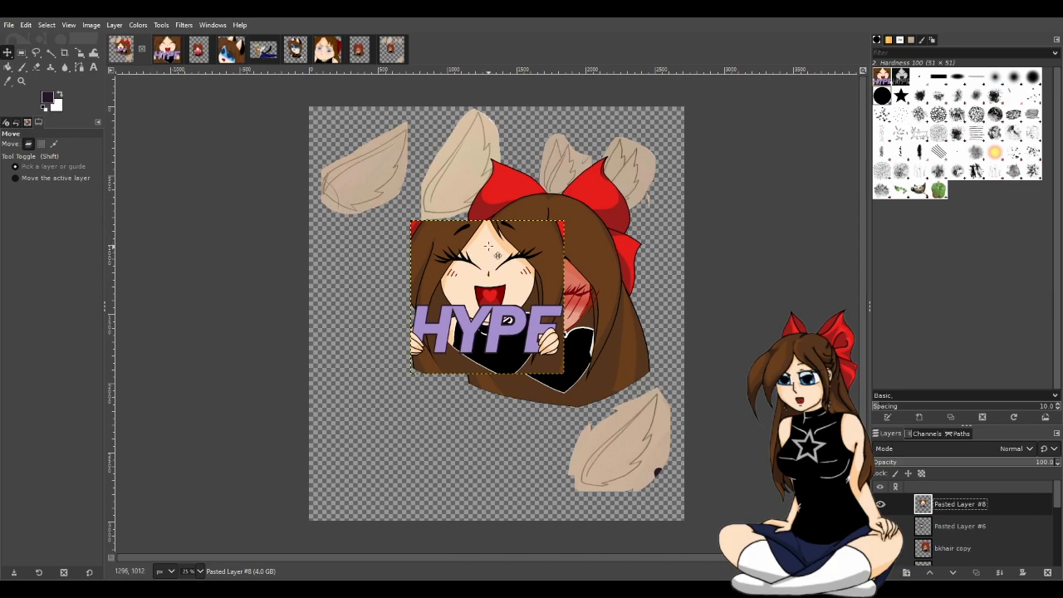
# Place the HYPE layer over the blushing character, scale it to 1081 × 1081 px and align it with the face.
pyautogui.moveTo(510, 305); pyautogui.dragTo(558, 310)
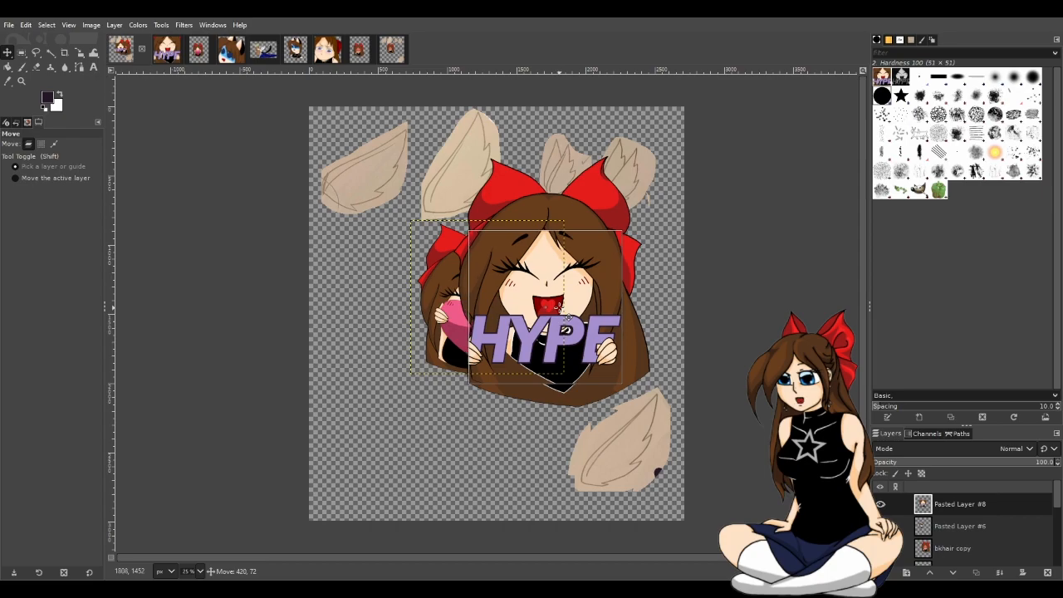
pyautogui.hotkey('shift', 's')
pyautogui.click(568, 318)
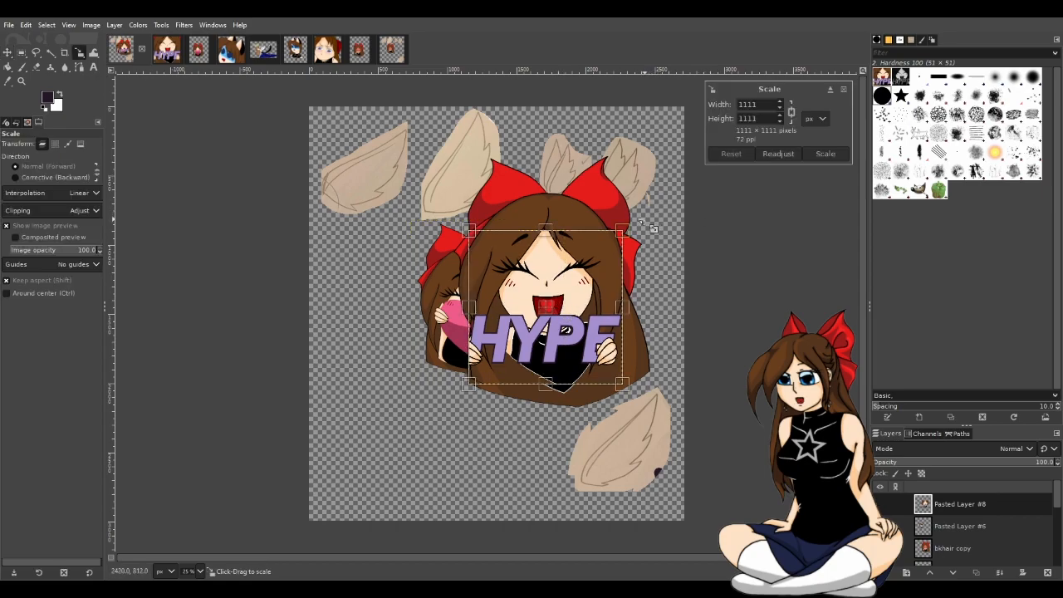
pyautogui.moveTo(632, 237); pyautogui.dragTo(627, 240)
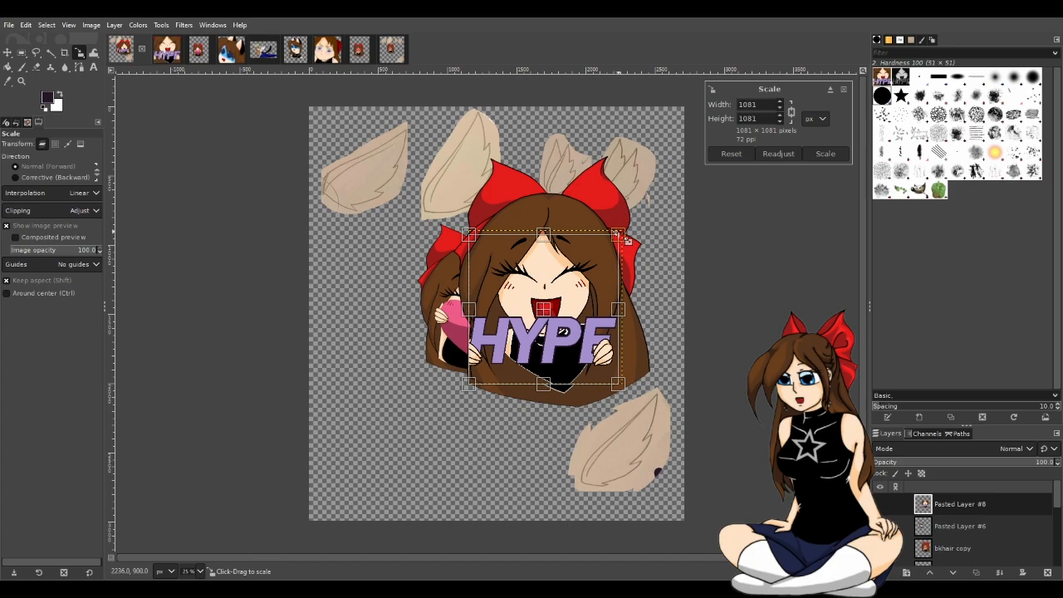
pyautogui.click(824, 153)
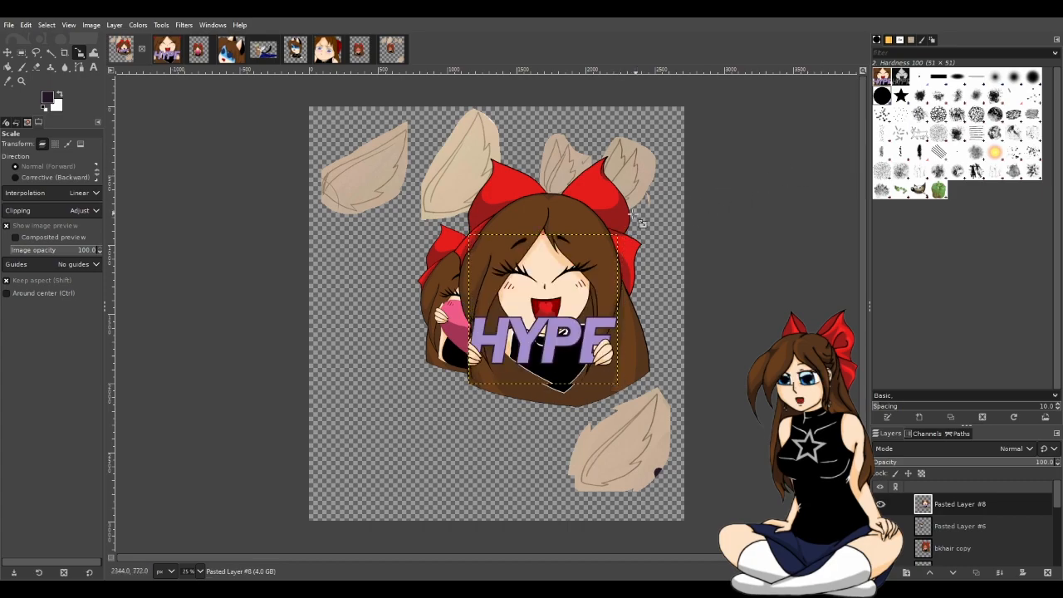
pyautogui.click(7, 51)
pyautogui.moveTo(549, 315); pyautogui.dragTo(549, 312)
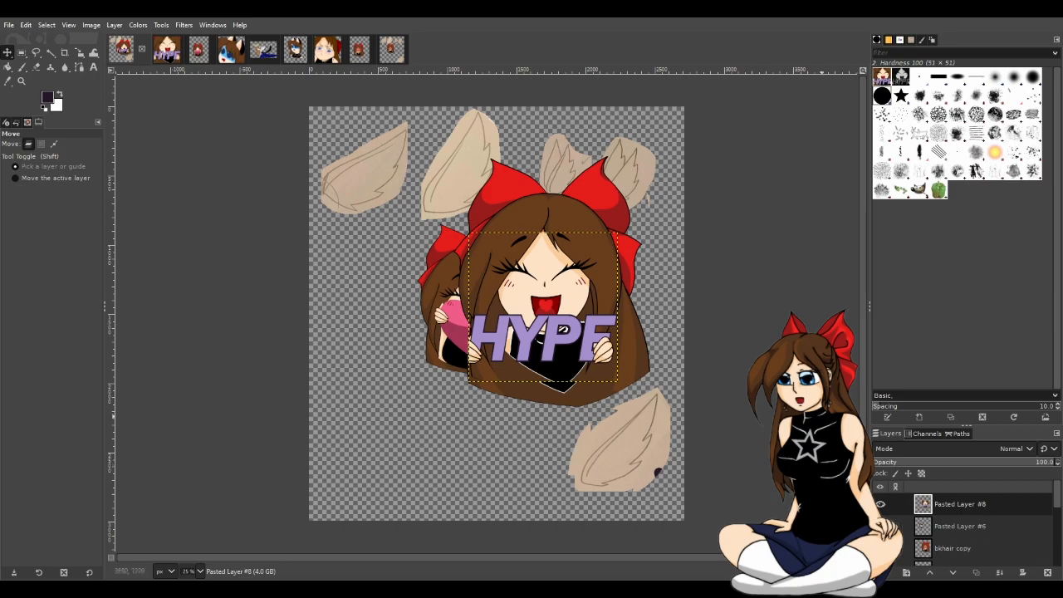
# Shift the two large upper wings slightly and place the large lower wing below the characters at the canvas's lower left.
pyautogui.moveTo(369, 188)
pyautogui.mouseDown()
pyautogui.moveTo(654, 298)
pyautogui.moveTo(357, 178)
pyautogui.moveTo(366, 185)
pyautogui.mouseUp()
pyautogui.moveTo(463, 166); pyautogui.dragTo(462, 192)
pyautogui.moveTo(652, 470); pyautogui.dragTo(462, 473)
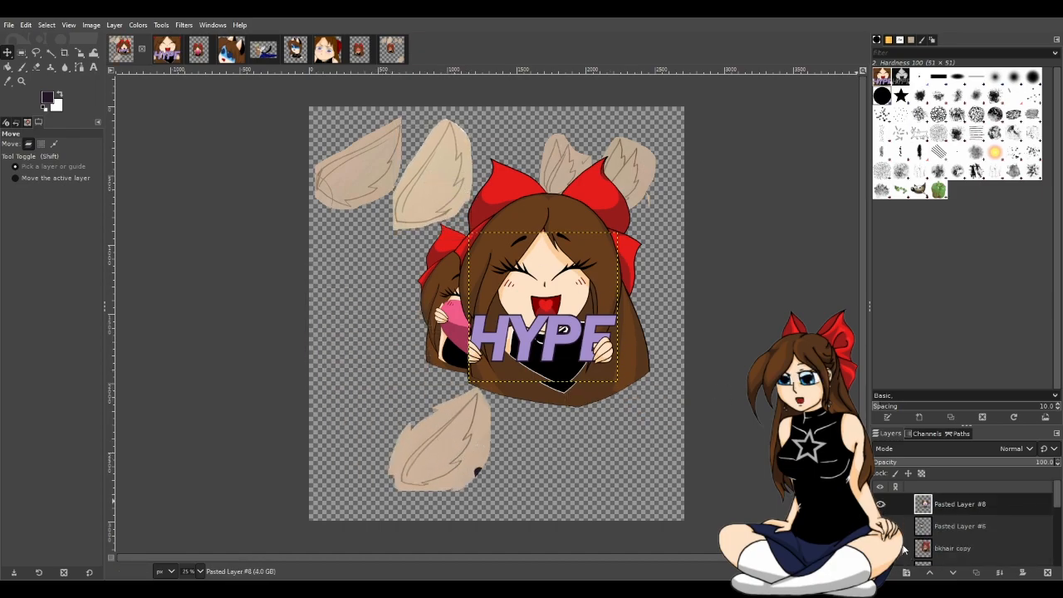
# Hide the HYPE, blushing, frowning and heart-holding characters and show the shocked character with animal ears.
pyautogui.click(882, 505)
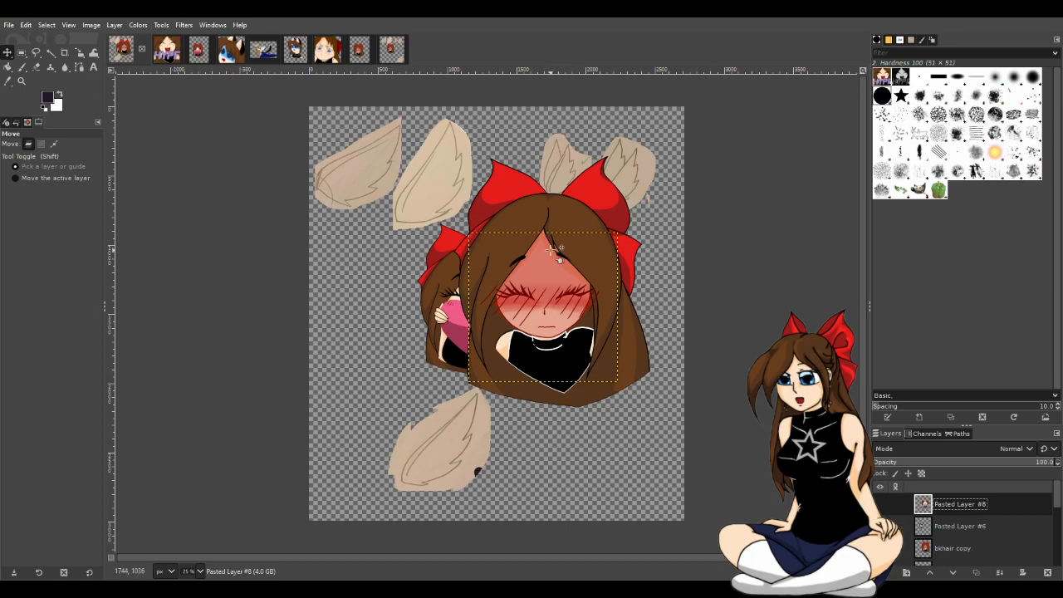
pyautogui.click(957, 528)
pyautogui.click(968, 552)
pyautogui.click(896, 525)
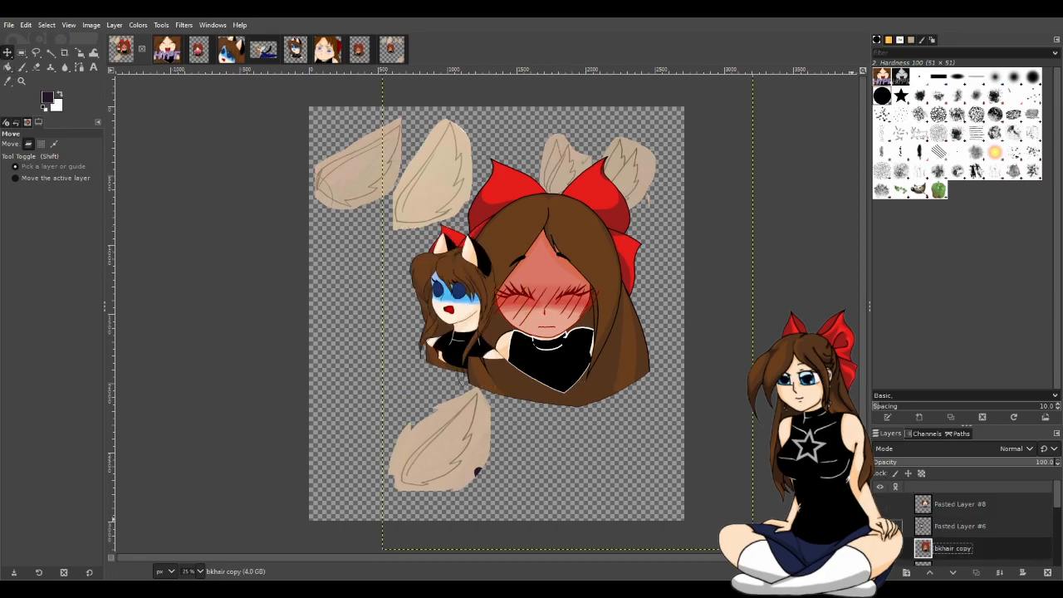
pyautogui.click(896, 548)
pyautogui.scroll(-2, 905, 546)
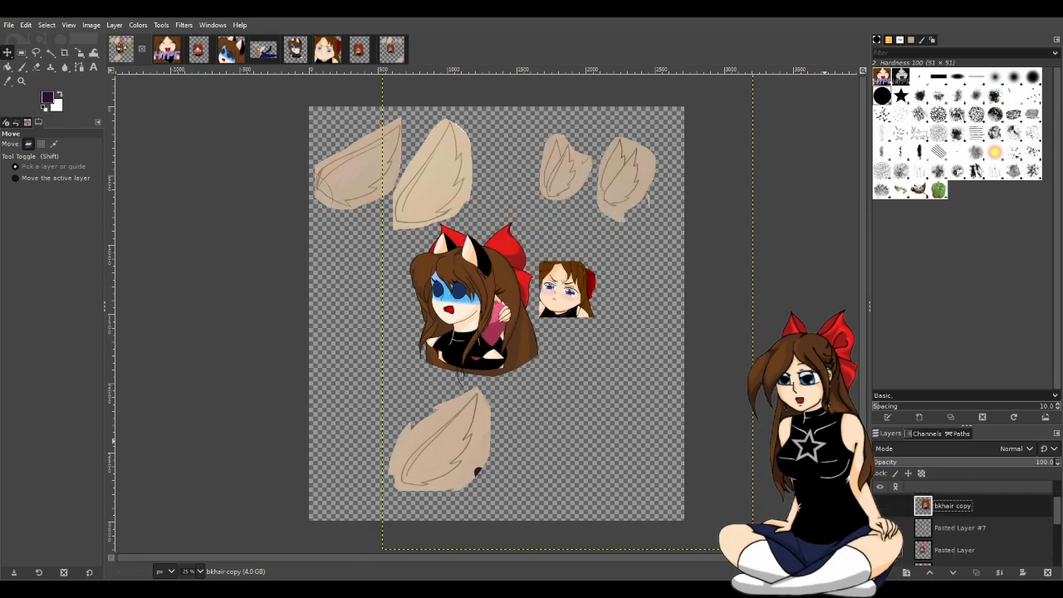
pyautogui.click(896, 527)
pyautogui.click(896, 550)
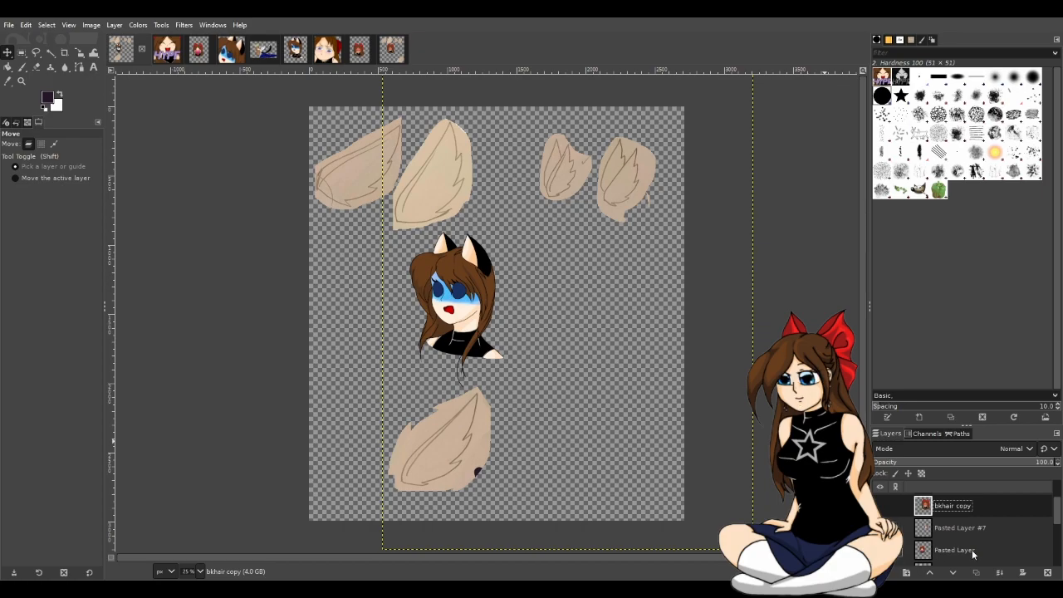
pyautogui.scroll(2, 955, 540)
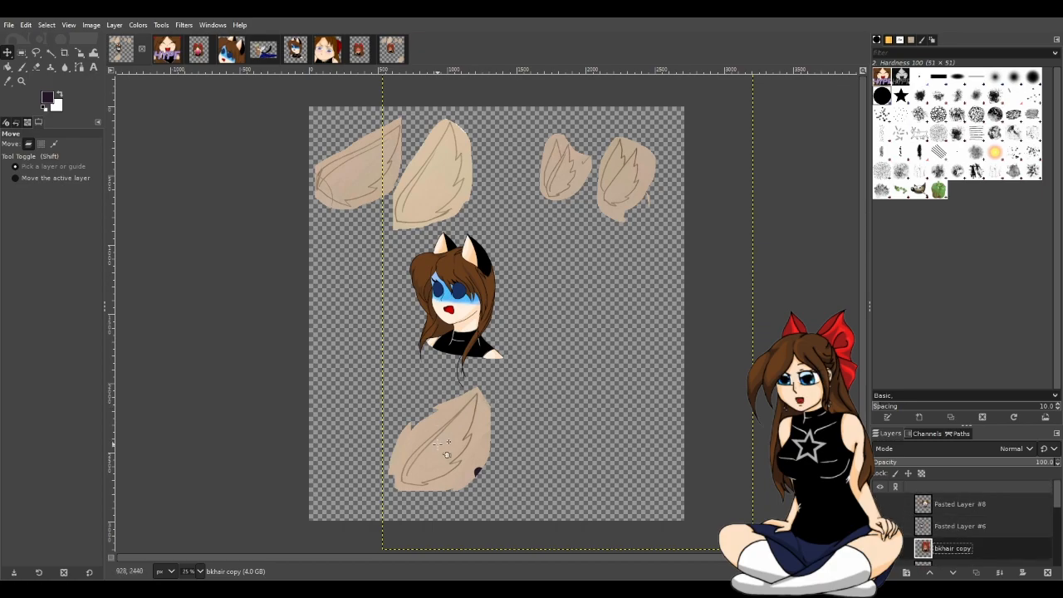
# Try the three large wings in turn beside the shocked character, moving each one away again after the comparison.
pyautogui.moveTo(446, 442); pyautogui.dragTo(520, 311)
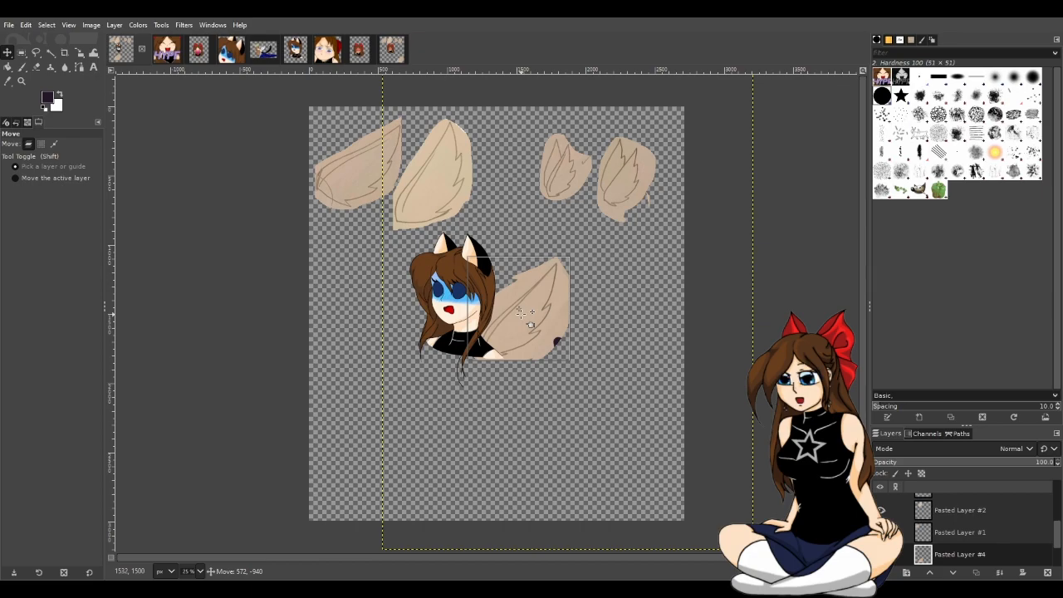
pyautogui.moveTo(521, 312); pyautogui.dragTo(630, 469)
pyautogui.moveTo(513, 312); pyautogui.dragTo(515, 347)
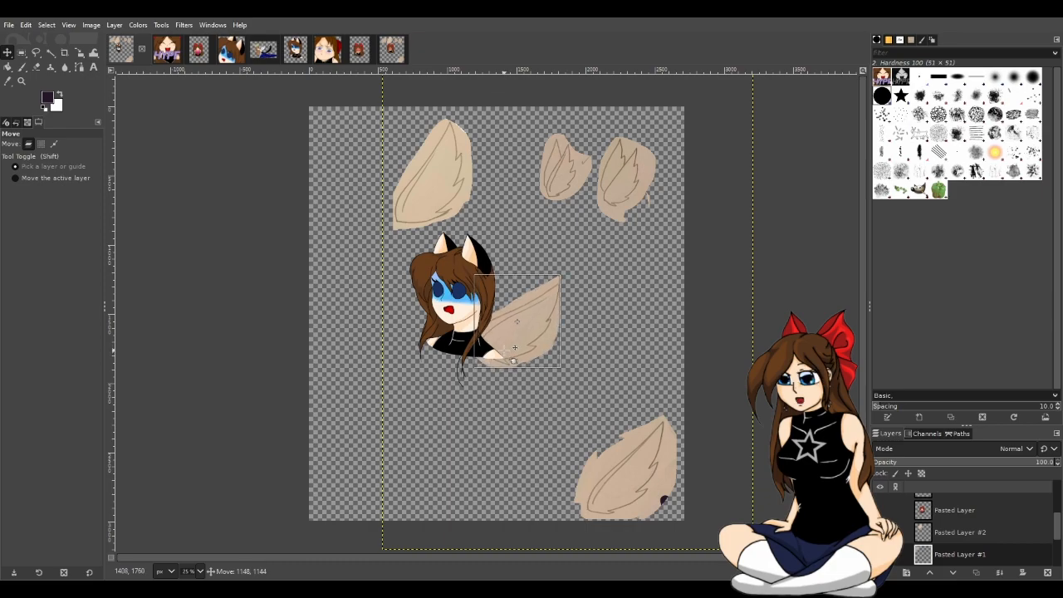
pyautogui.moveTo(504, 350); pyautogui.dragTo(344, 200)
pyautogui.moveTo(437, 210); pyautogui.dragTo(521, 344)
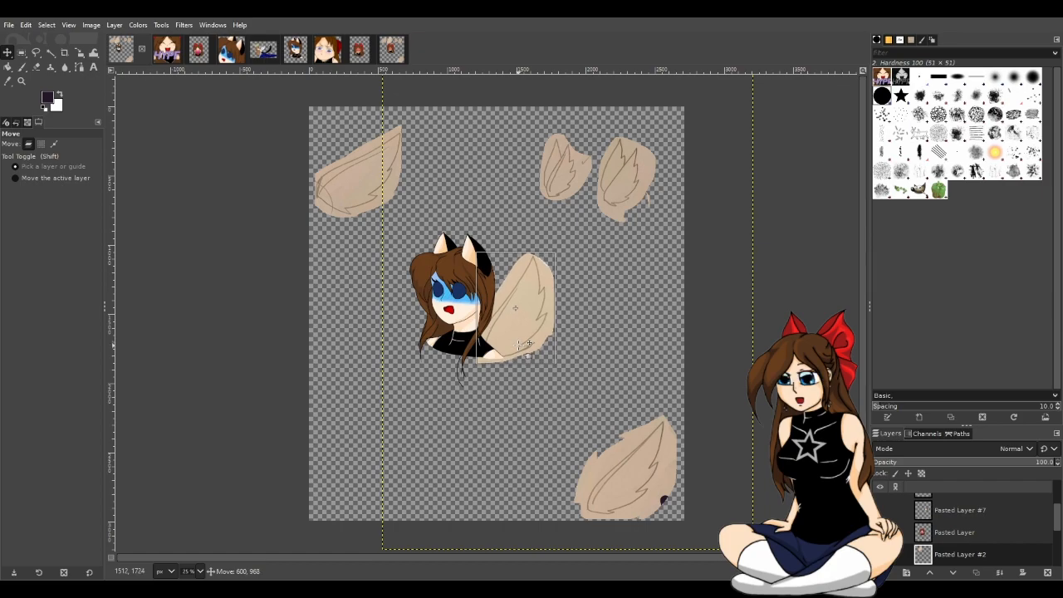
pyautogui.hotkey('ctrl', 'z')
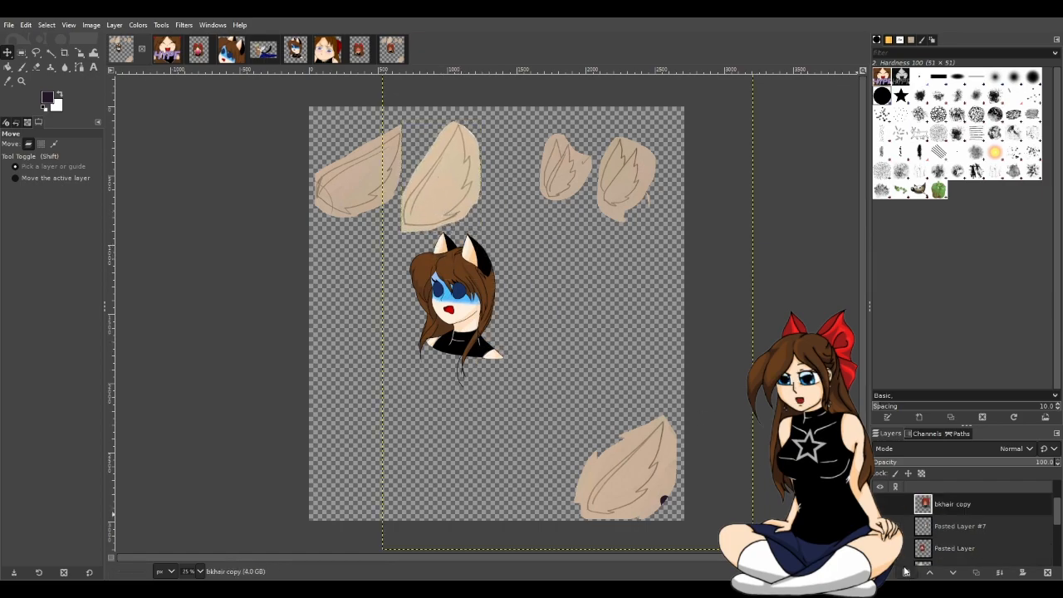
# Show the small frowning character instead of the shocked one and move it left of the canvas centre.
pyautogui.scroll(-1, 904, 555)
pyautogui.scroll(-1, 904, 554)
pyautogui.scroll(5, 906, 534)
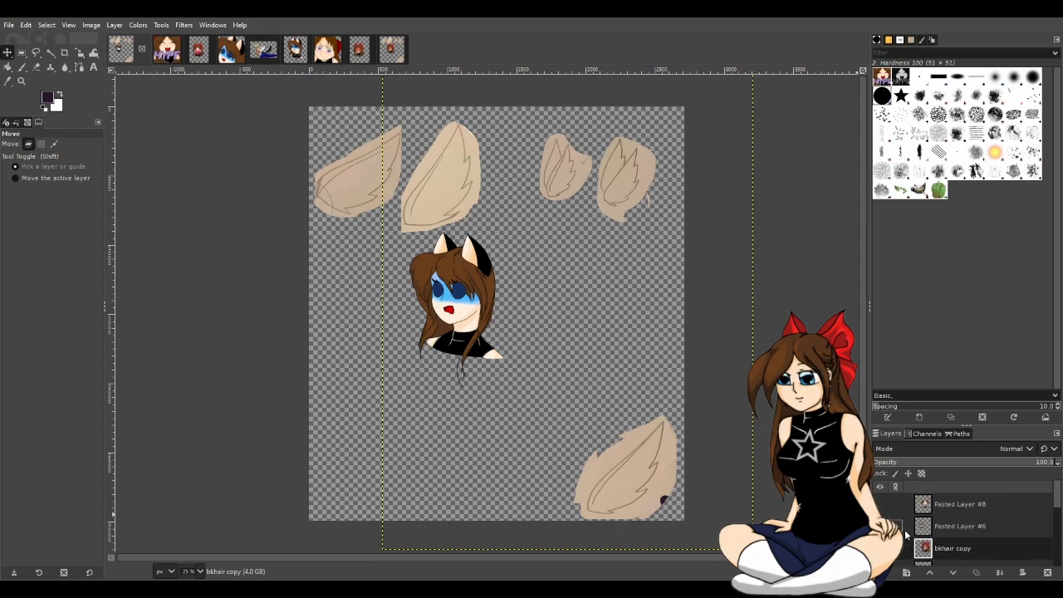
pyautogui.click(880, 548)
pyautogui.scroll(-1, 884, 544)
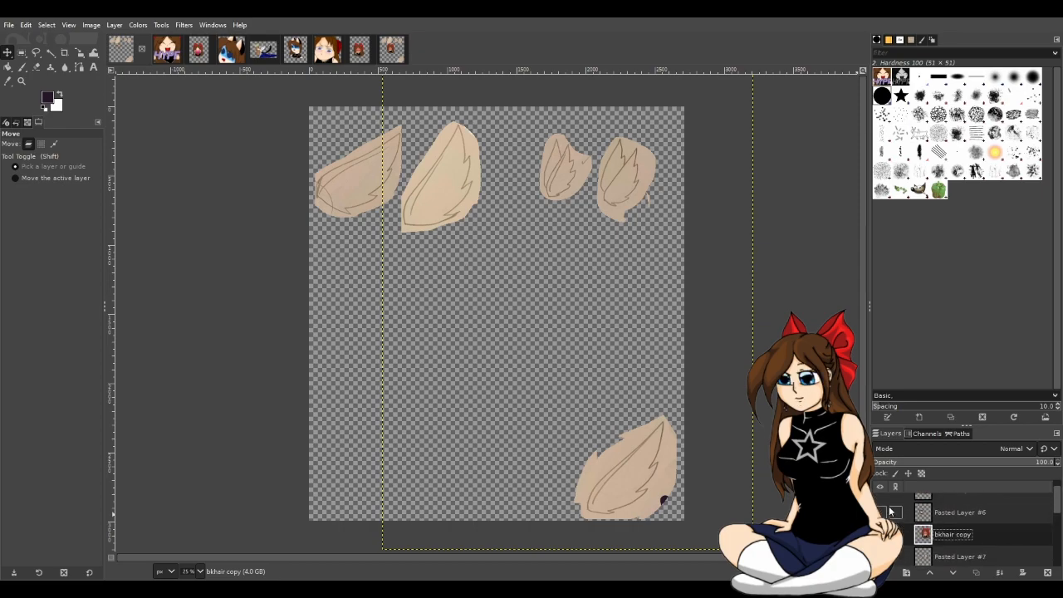
pyautogui.click(923, 557)
pyautogui.click(880, 555)
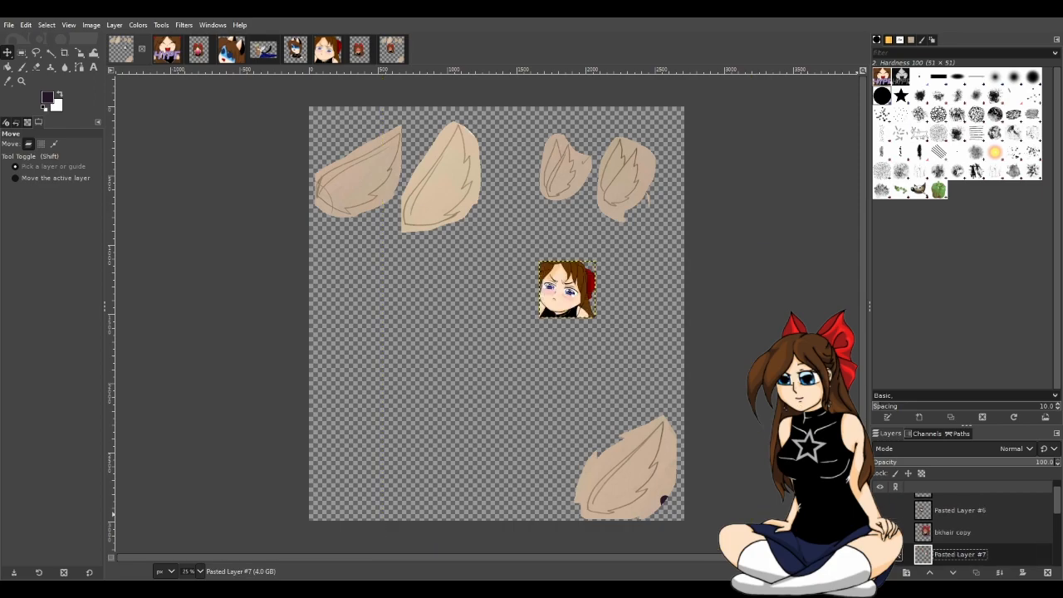
pyautogui.moveTo(556, 294); pyautogui.dragTo(446, 324)
# Reposition the two small and three large wing sketches around the frowning character.
pyautogui.moveTo(634, 185); pyautogui.dragTo(632, 193)
pyautogui.moveTo(567, 170)
pyautogui.mouseDown()
pyautogui.moveTo(533, 306)
pyautogui.moveTo(498, 316)
pyautogui.moveTo(574, 154)
pyautogui.mouseUp()
pyautogui.moveTo(628, 188)
pyautogui.mouseDown()
pyautogui.moveTo(571, 283)
pyautogui.moveTo(502, 322)
pyautogui.moveTo(598, 249)
pyautogui.moveTo(638, 181)
pyautogui.mouseUp()
pyautogui.moveTo(464, 188); pyautogui.dragTo(491, 188)
pyautogui.moveTo(371, 191); pyautogui.dragTo(409, 182)
pyautogui.moveTo(639, 475)
pyautogui.mouseDown()
pyautogui.moveTo(540, 314)
pyautogui.moveTo(520, 307)
pyautogui.moveTo(631, 467)
pyautogui.mouseUp()
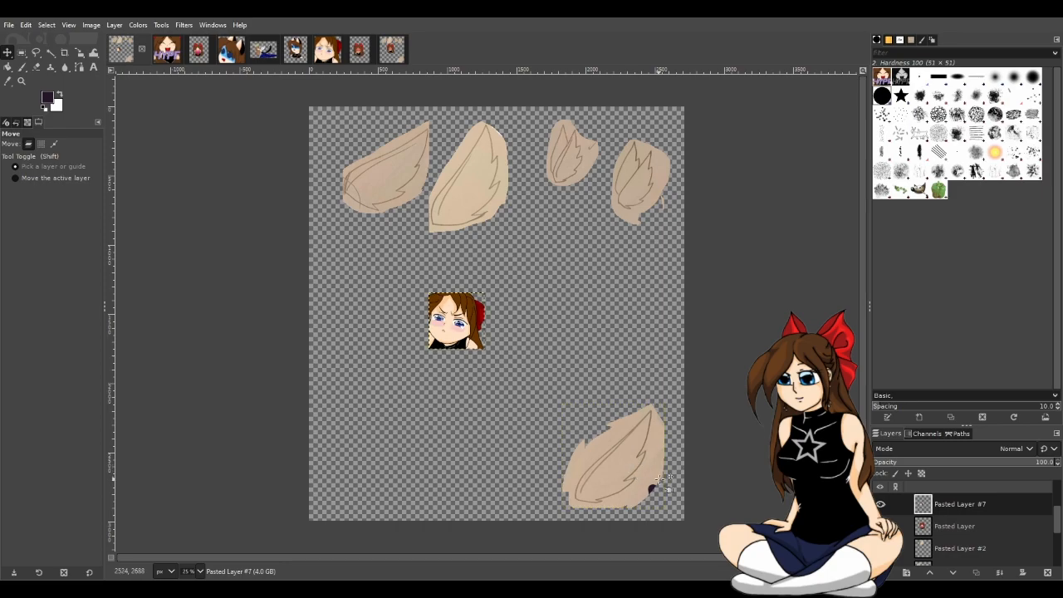
# Hide the frowning character and show the heart-holding character's layer in its place.
pyautogui.click(881, 504)
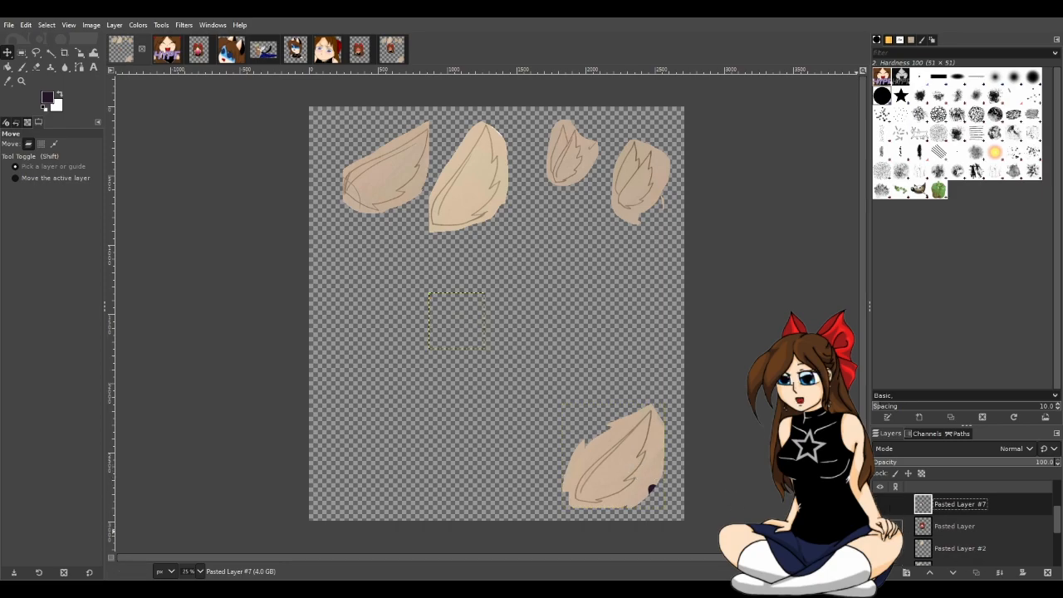
pyautogui.click(881, 525)
pyautogui.click(960, 525)
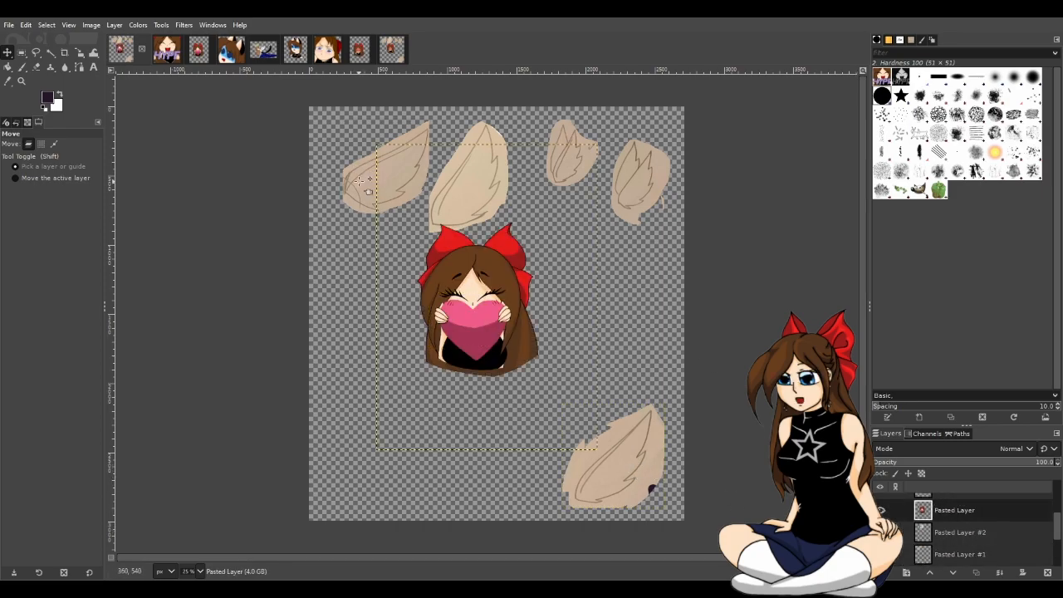
# Try the large wings beside the heart-holding character, taking back the test placements.
pyautogui.moveTo(352, 180)
pyautogui.mouseDown()
pyautogui.moveTo(514, 327)
pyautogui.moveTo(559, 322)
pyautogui.moveTo(532, 322)
pyautogui.moveTo(366, 189)
pyautogui.mouseUp()
pyautogui.moveTo(475, 192); pyautogui.dragTo(552, 317)
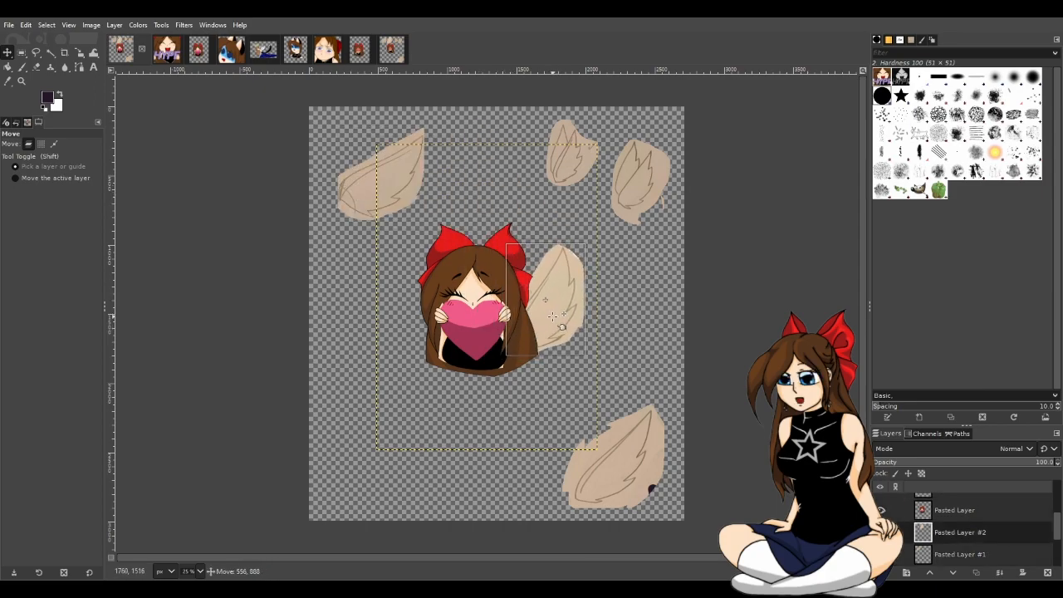
pyautogui.hotkey('ctrl', 'z')
pyautogui.moveTo(633, 473); pyautogui.dragTo(570, 309)
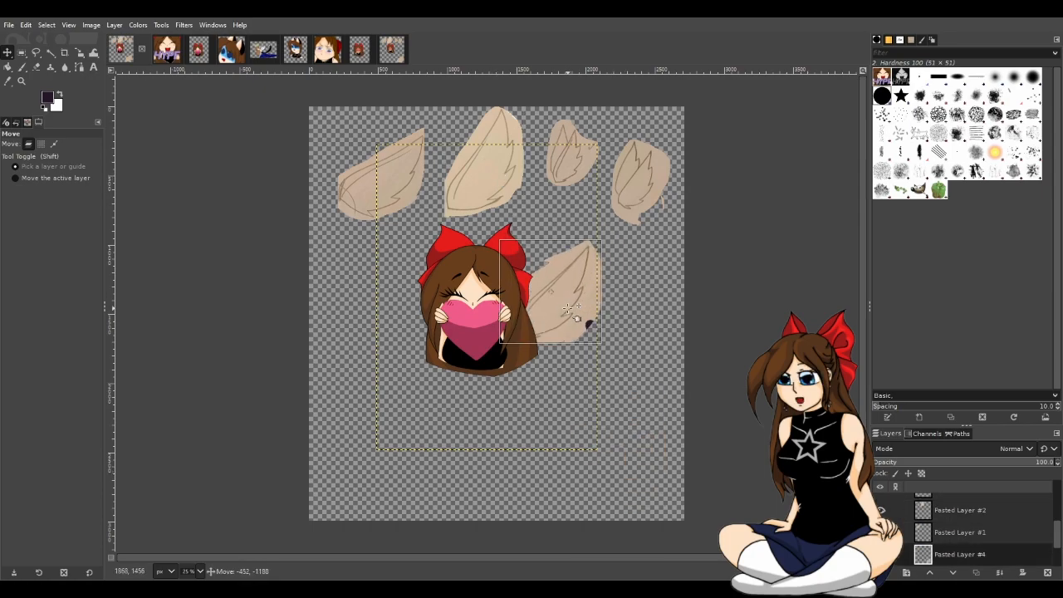
pyautogui.hotkey('ctrl', 'z')
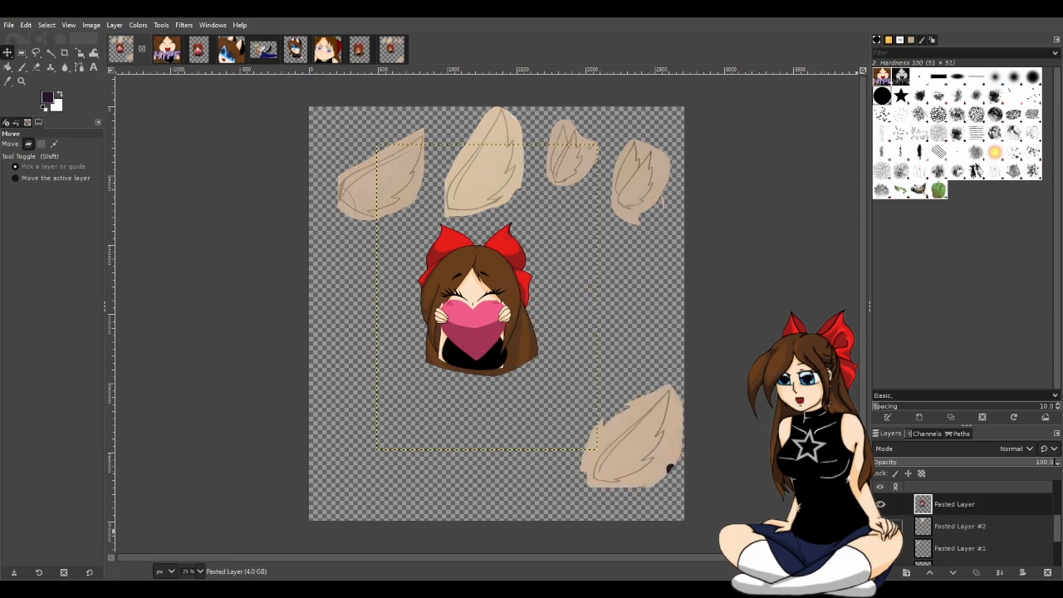
# Look through the layer stack, hide the heart-holding character and show the shocked character with animal ears again.
pyautogui.scroll(-1, 900, 519)
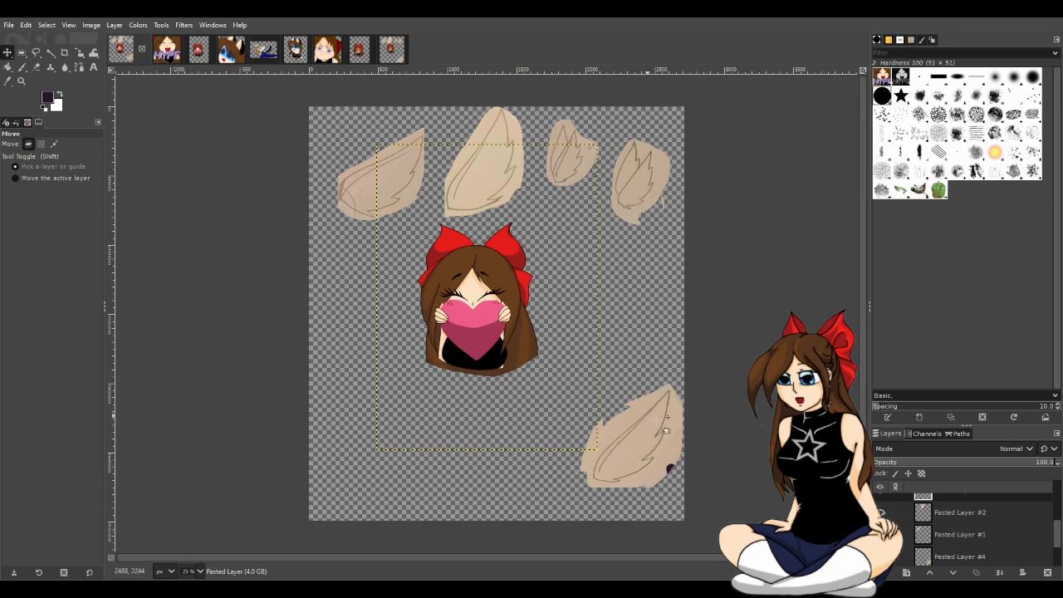
pyautogui.scroll(-2, 947, 523)
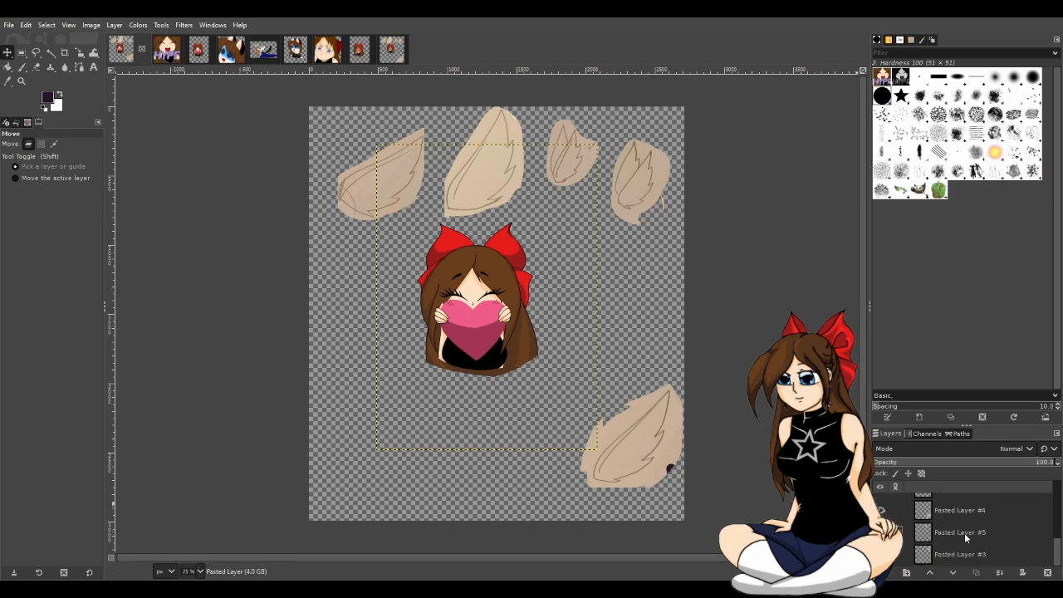
pyautogui.scroll(4, 956, 526)
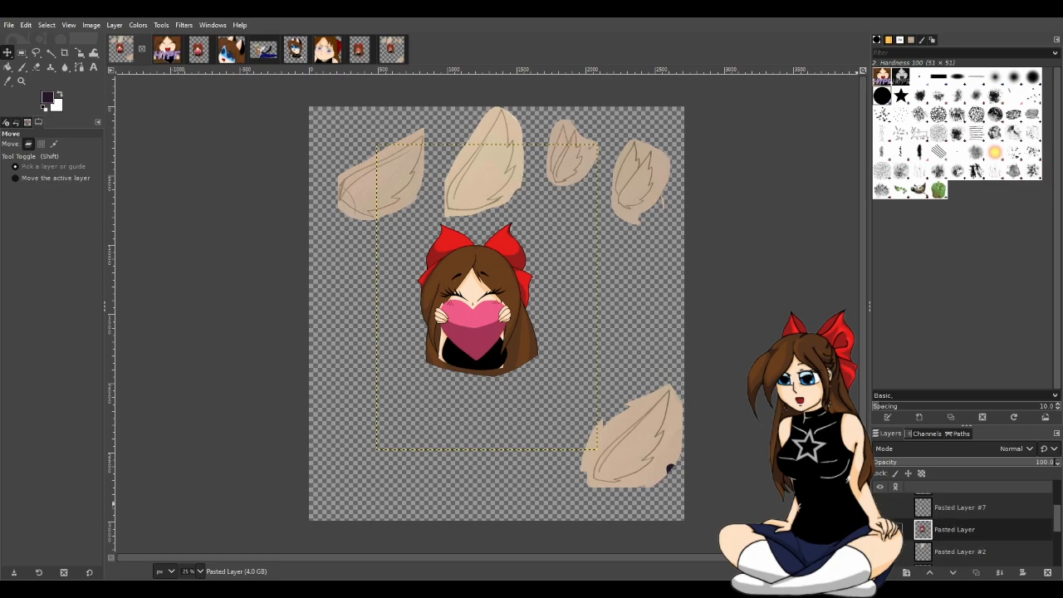
pyautogui.click(905, 530)
pyautogui.scroll(1, 906, 533)
pyautogui.scroll(1, 901, 523)
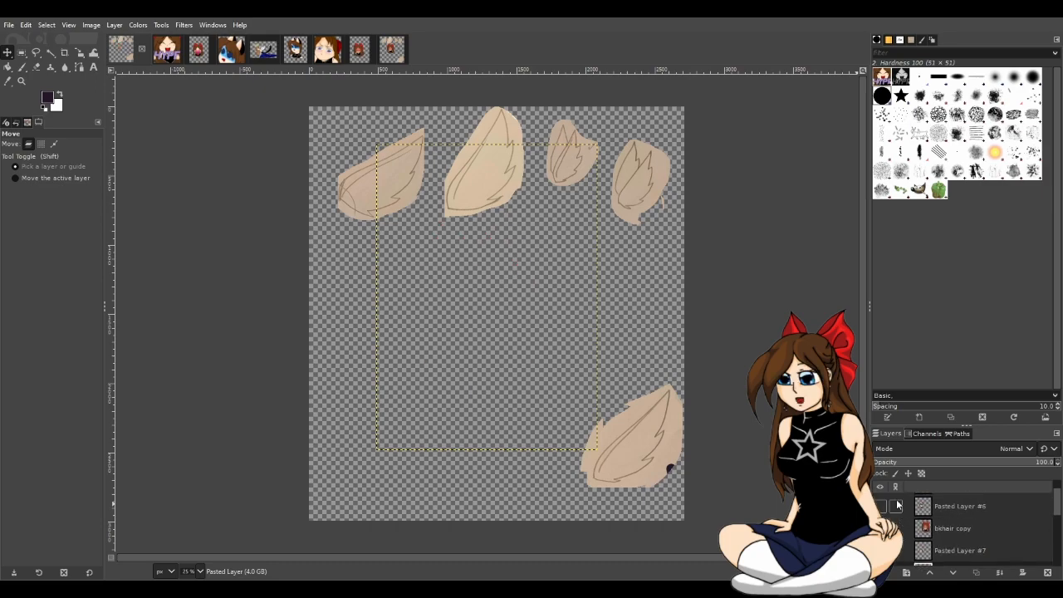
pyautogui.click(882, 507)
# Try the upper-left large wing sketch at the shocked character's position and take the placement back.
pyautogui.moveTo(363, 197); pyautogui.dragTo(499, 347)
pyautogui.hotkey('ctrl', 'z')
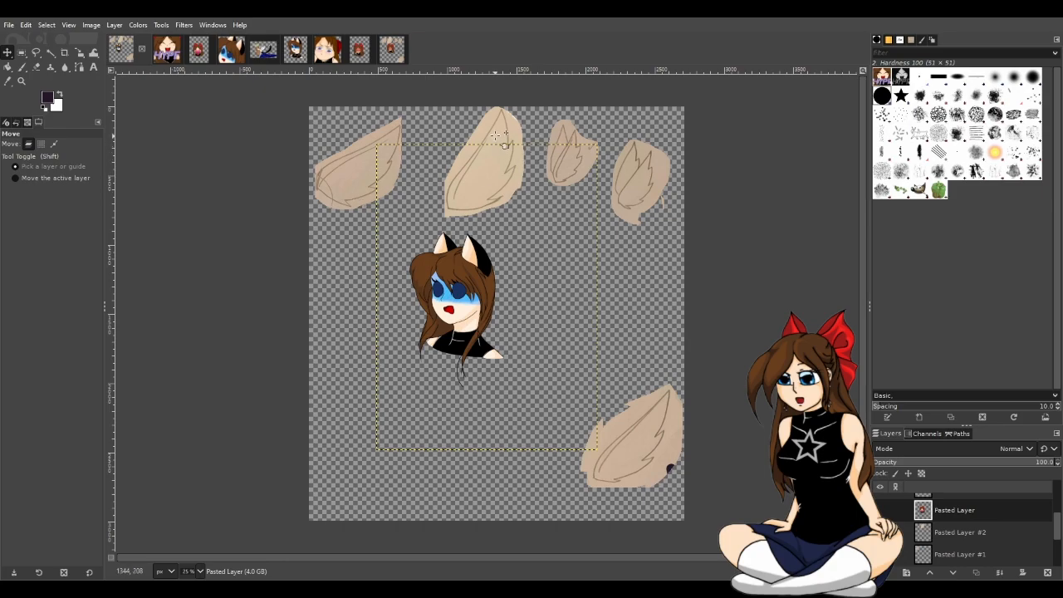
# Delete the character layers Pasted Layer, bkhair copy, Pasted Layer #7, Pasted Layer #6 and Pasted Layer #8.
pyautogui.click(960, 509)
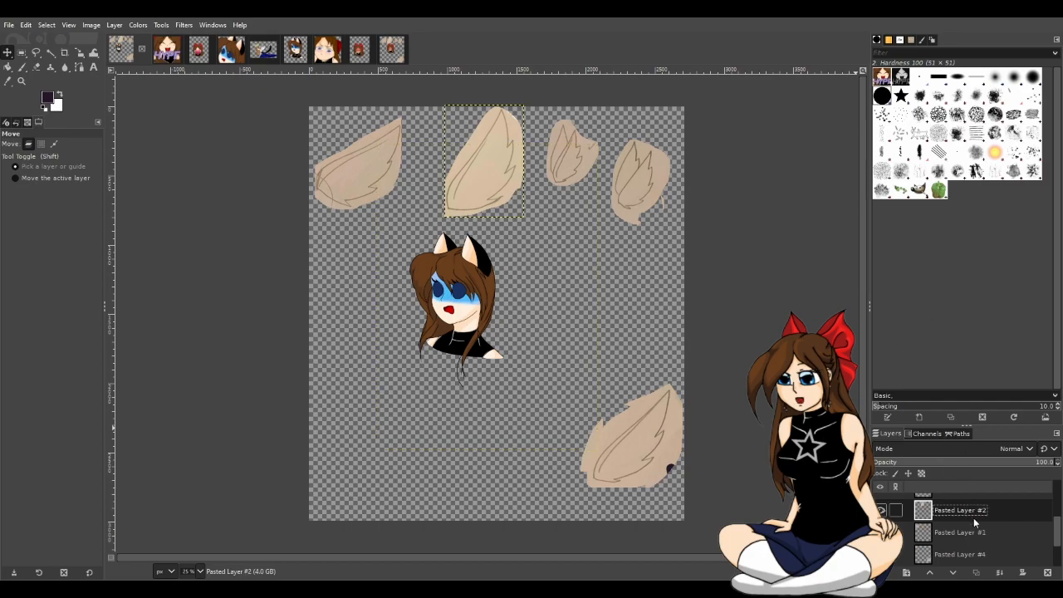
pyautogui.scroll(1, 973, 515)
pyautogui.click(967, 514)
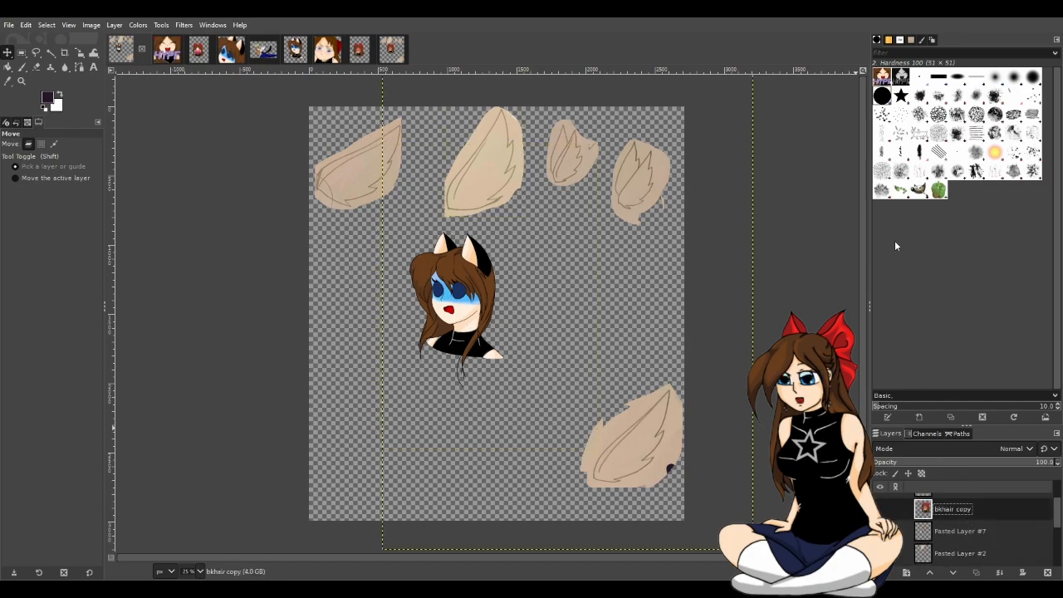
pyautogui.click(993, 536)
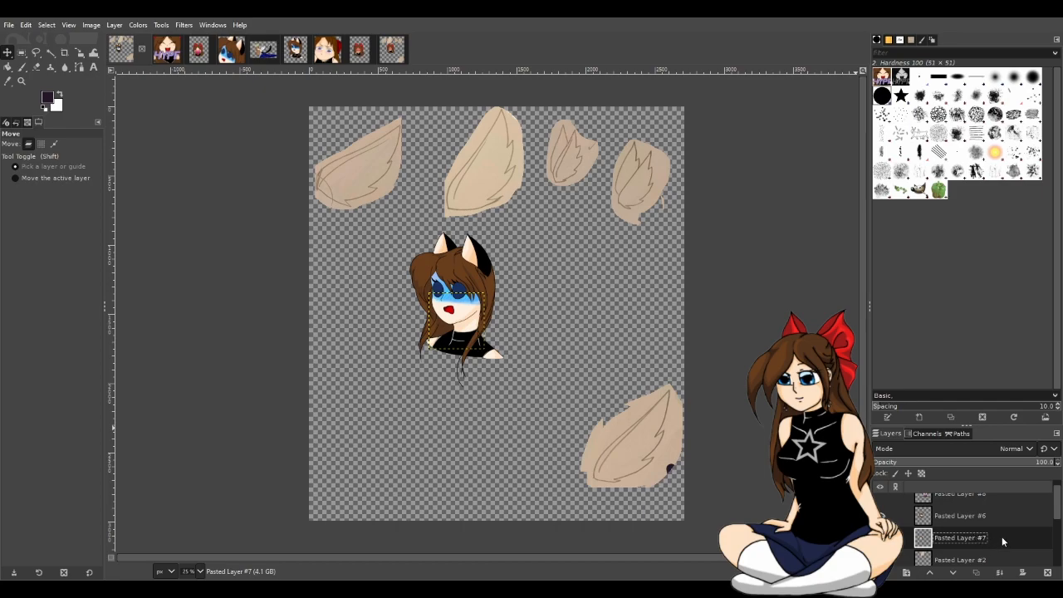
pyautogui.hotkey('ctrl', 'z')
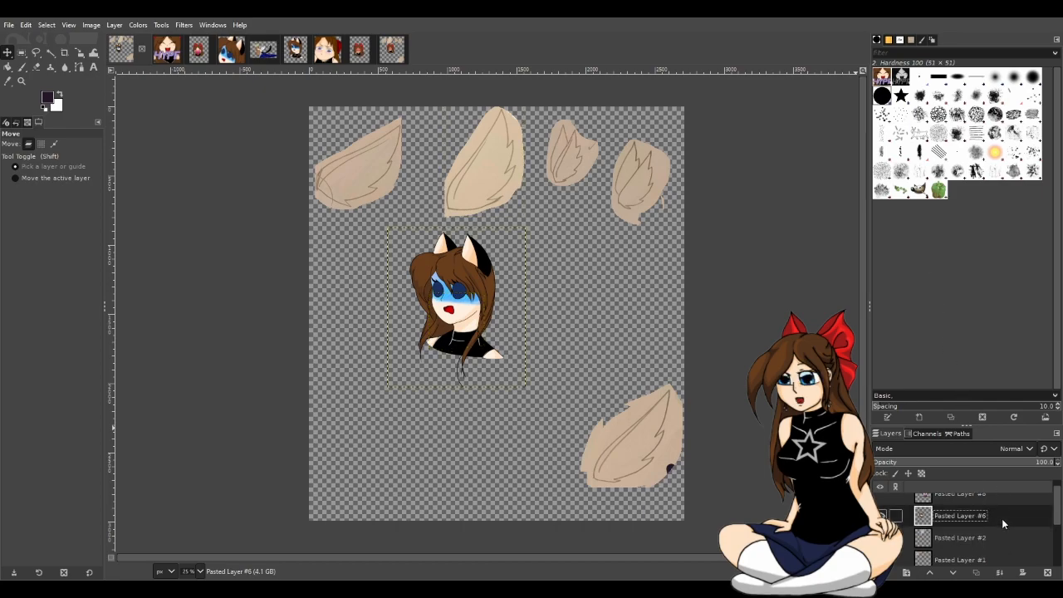
pyautogui.hotkey('ctrl', 'z')
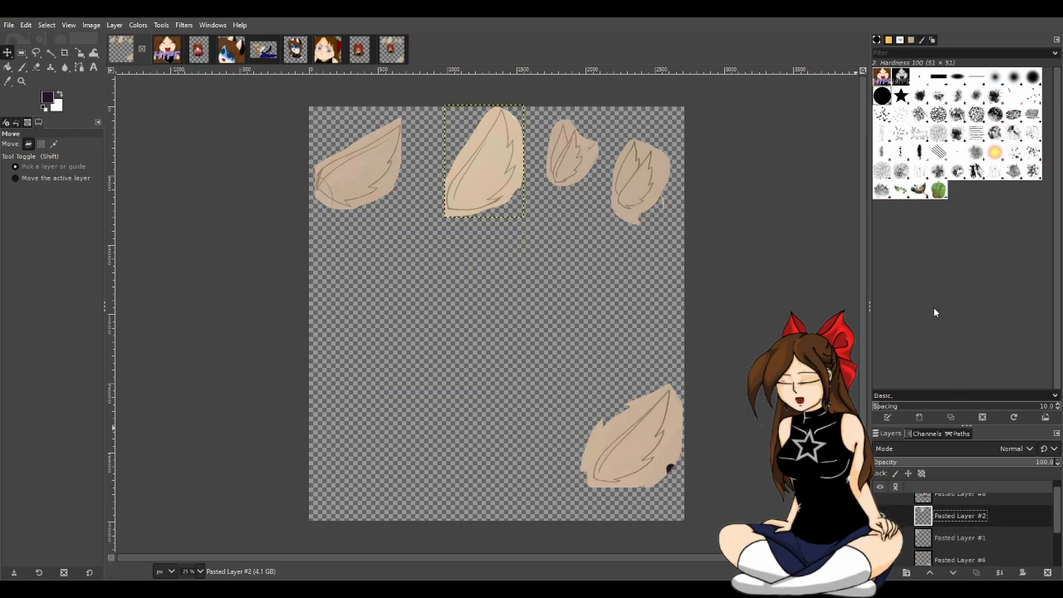
pyautogui.click(984, 501)
pyautogui.hotkey('ctrl', 'z')
pyautogui.scroll(-2, 985, 546)
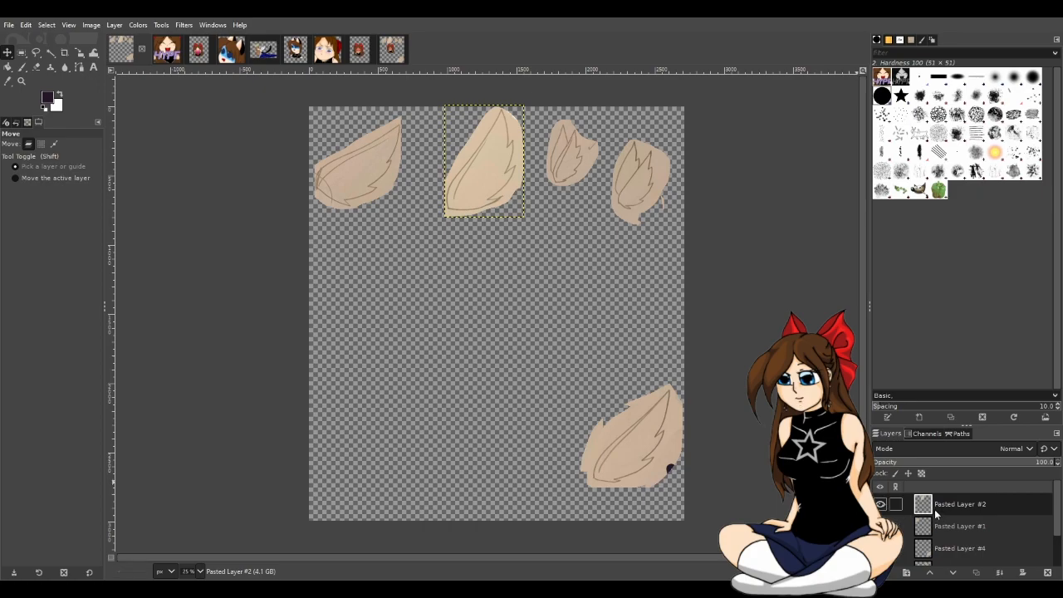
# Move the upper-left large wing sketch down the canvas and rename its layer, Pasted Layer #1, as keep.
pyautogui.moveTo(361, 177); pyautogui.dragTo(404, 370)
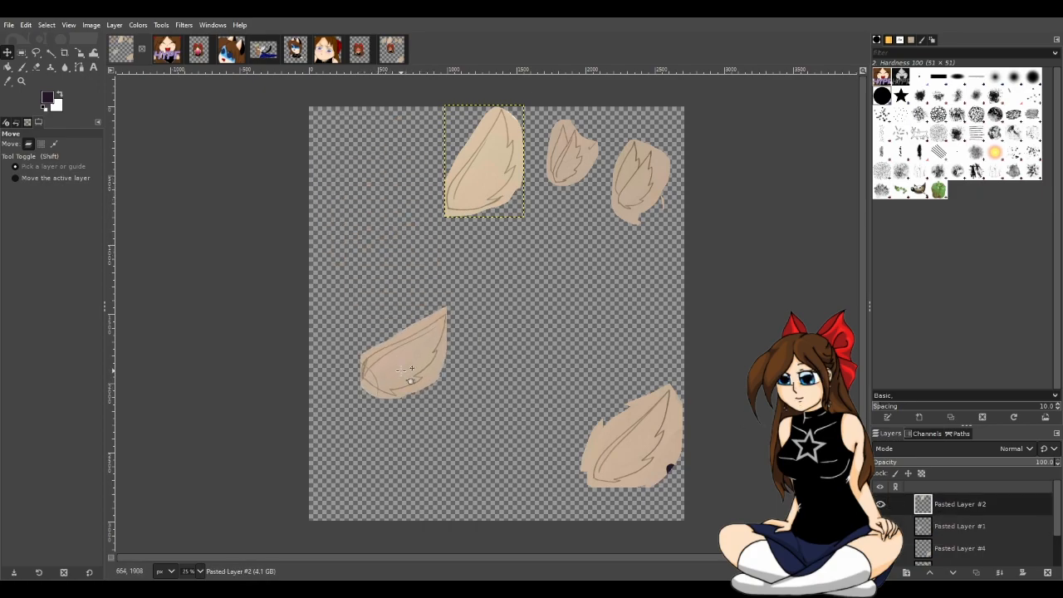
pyautogui.doubleClick(961, 526)
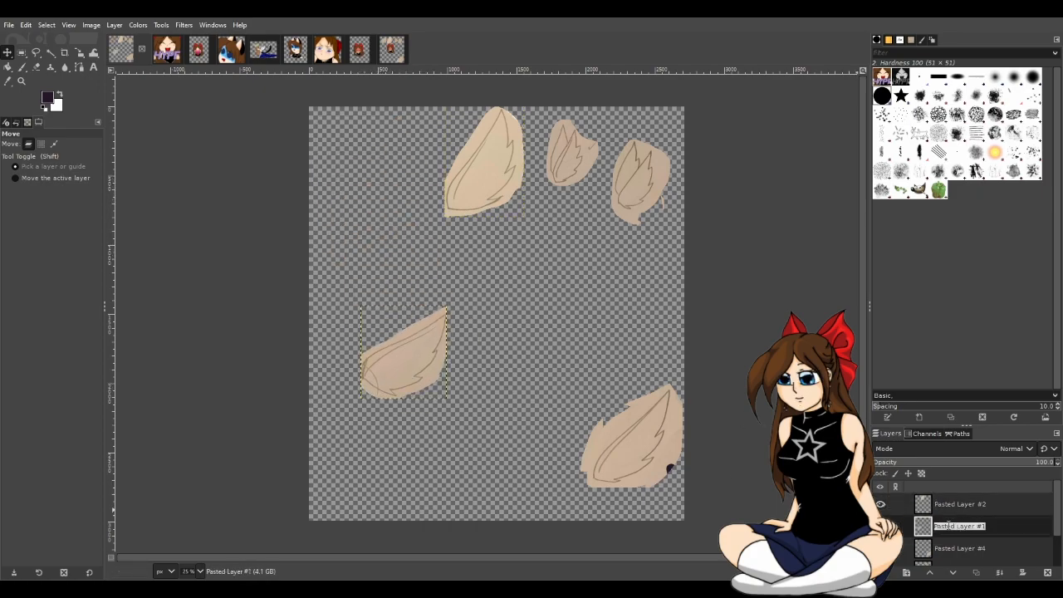
pyautogui.write('keep')
# Hide the keep layer and delete the other two large wing layers, Pasted Layer #2 and Pasted Layer #4.
pyautogui.click(960, 504)
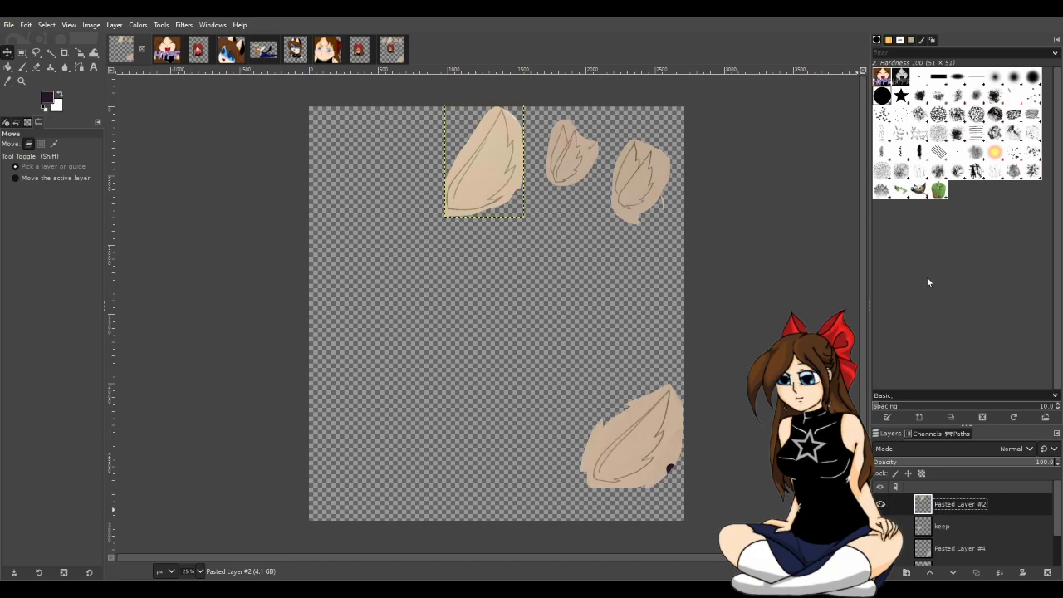
pyautogui.hotkey('ctrl', 'x')
pyautogui.scroll(-1, 959, 542)
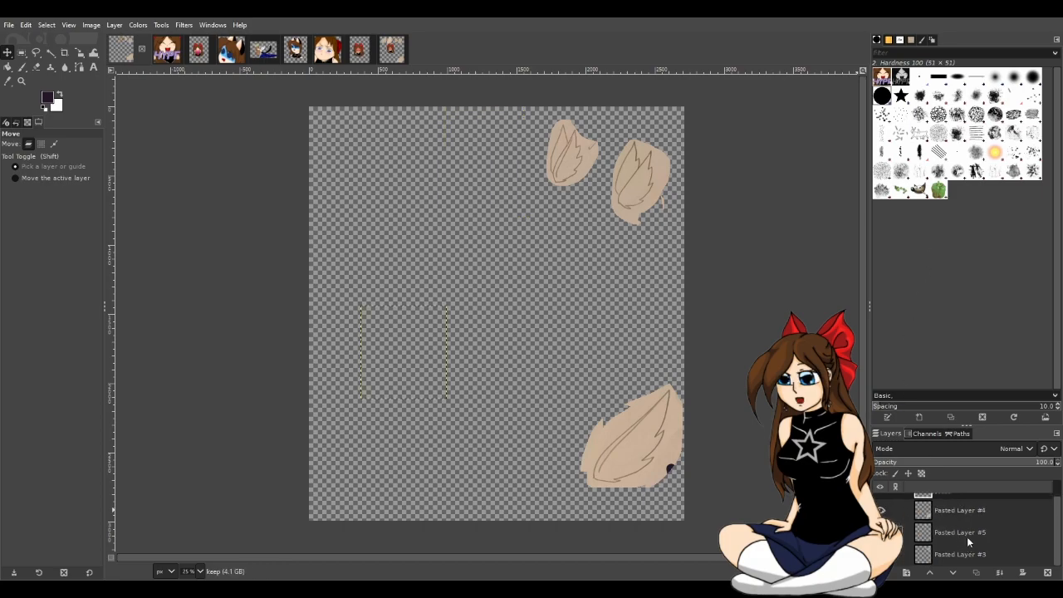
pyautogui.click(960, 554)
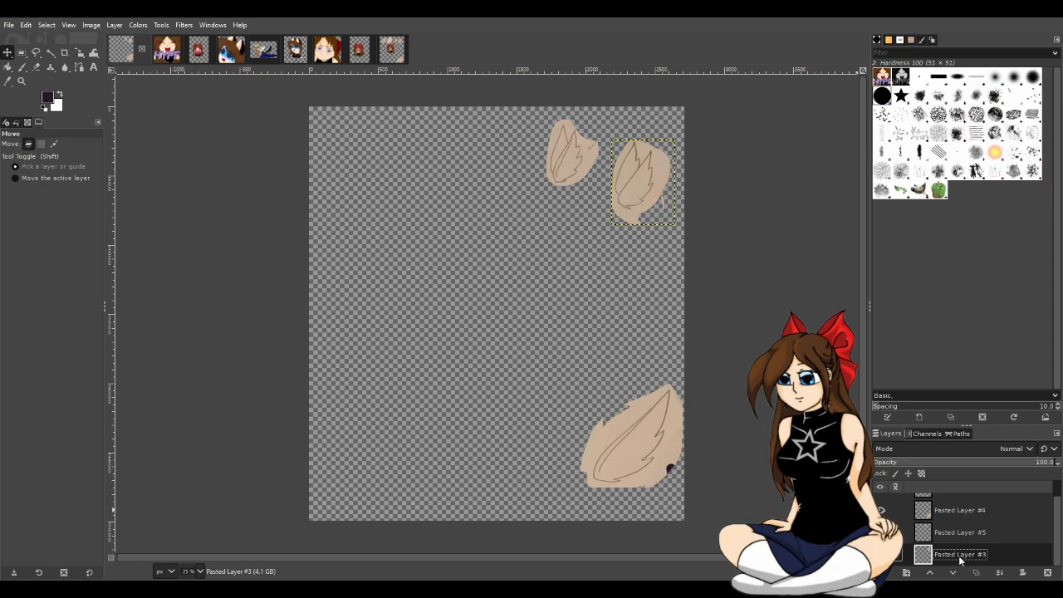
pyautogui.click(960, 510)
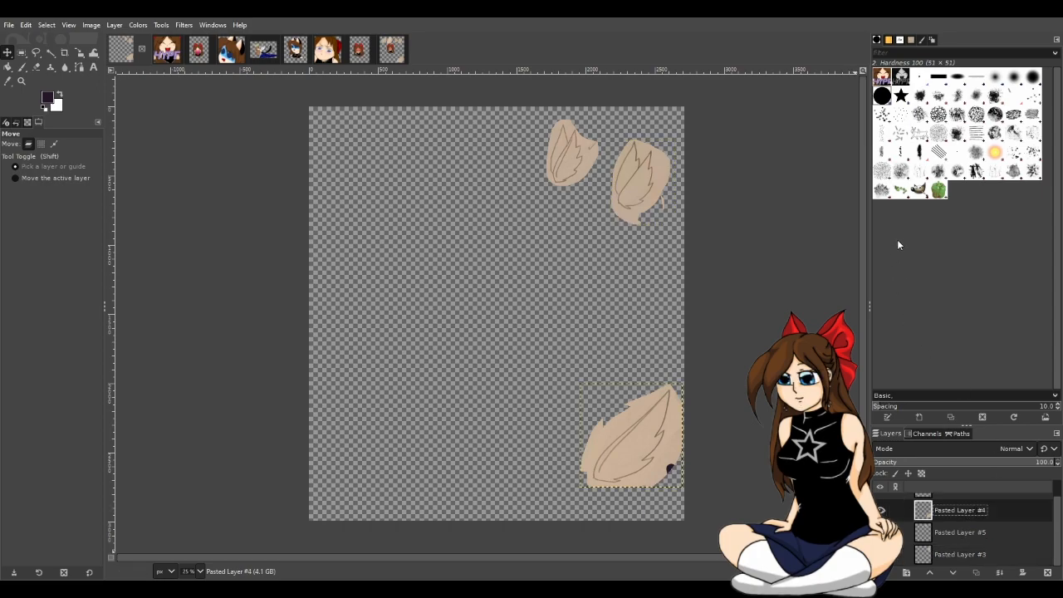
pyautogui.hotkey('ctrl', 'x')
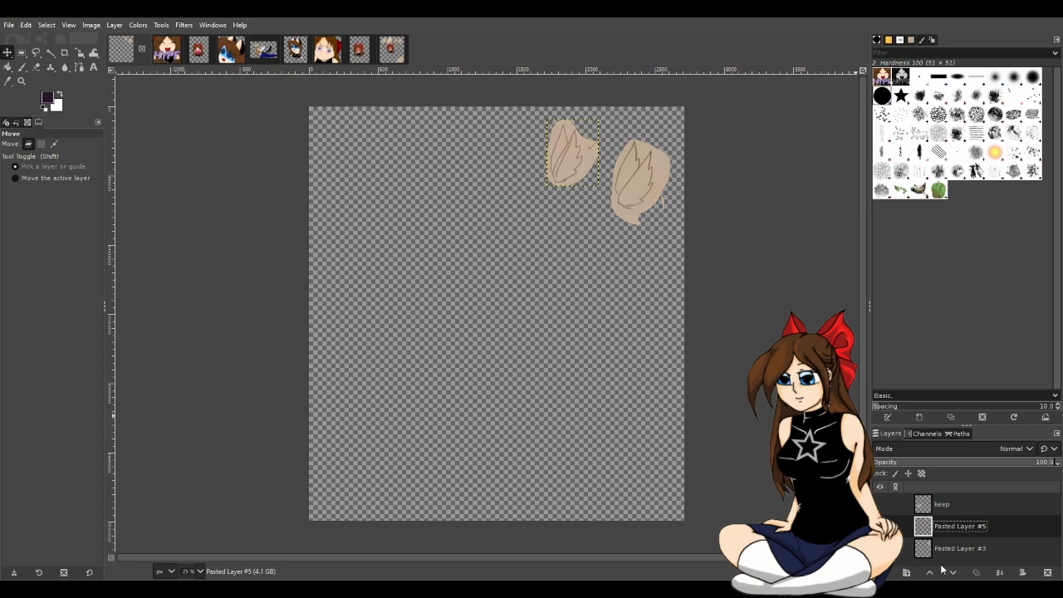
# Show the keep wing, move it to the canvas's upper-left corner and stack the two small wing sketches over it.
pyautogui.click(952, 506)
pyautogui.click(880, 504)
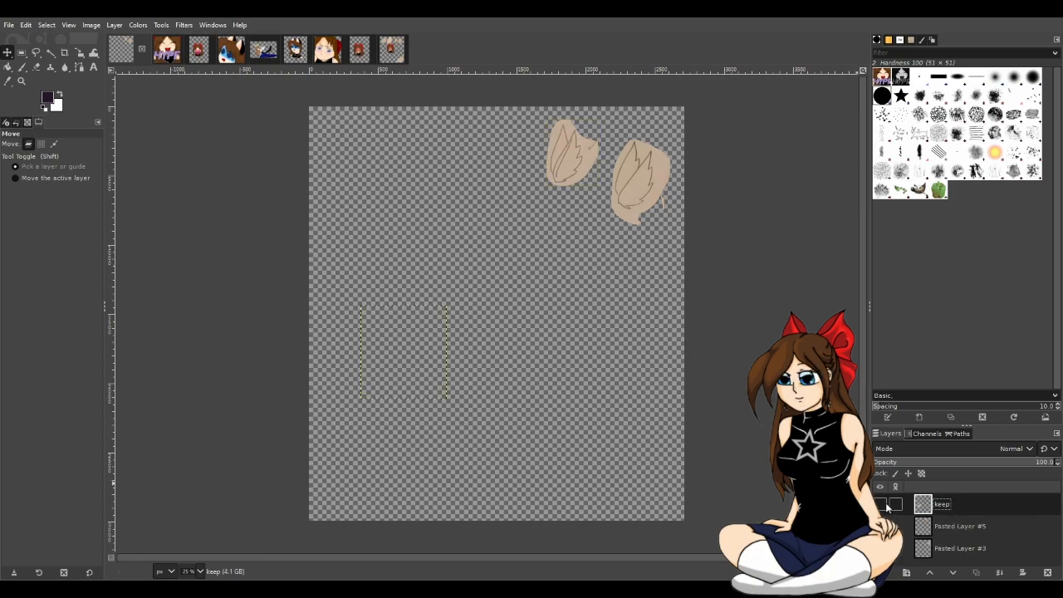
pyautogui.moveTo(423, 358); pyautogui.dragTo(379, 172)
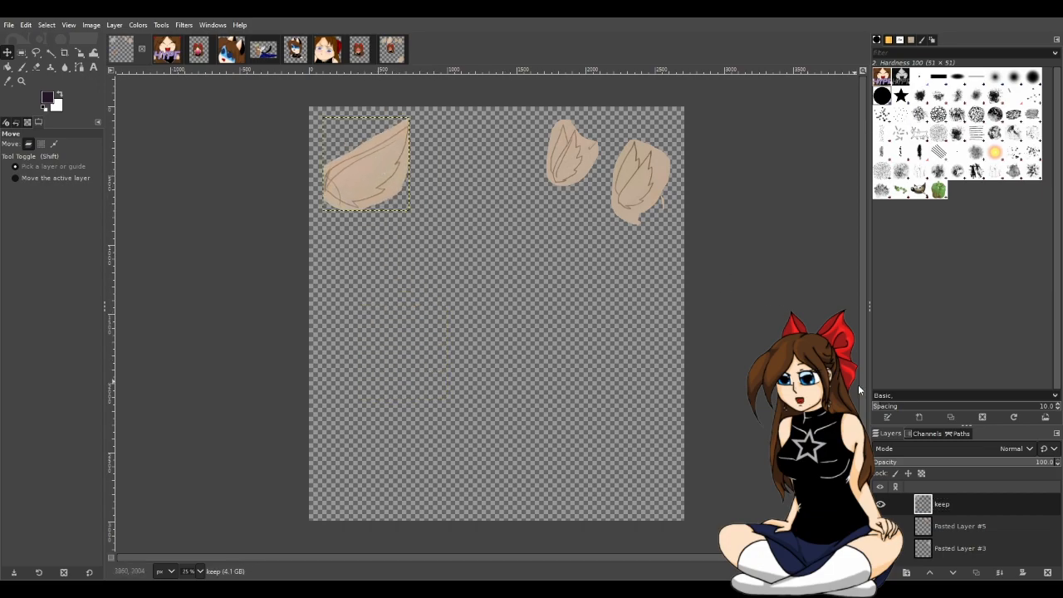
pyautogui.click(972, 524)
pyautogui.moveTo(580, 170); pyautogui.dragTo(381, 191)
pyautogui.moveTo(648, 189); pyautogui.dragTo(384, 193)
# Crop the image around the stacked wings to about 992 × 1012 px and save the file.
pyautogui.click(65, 53)
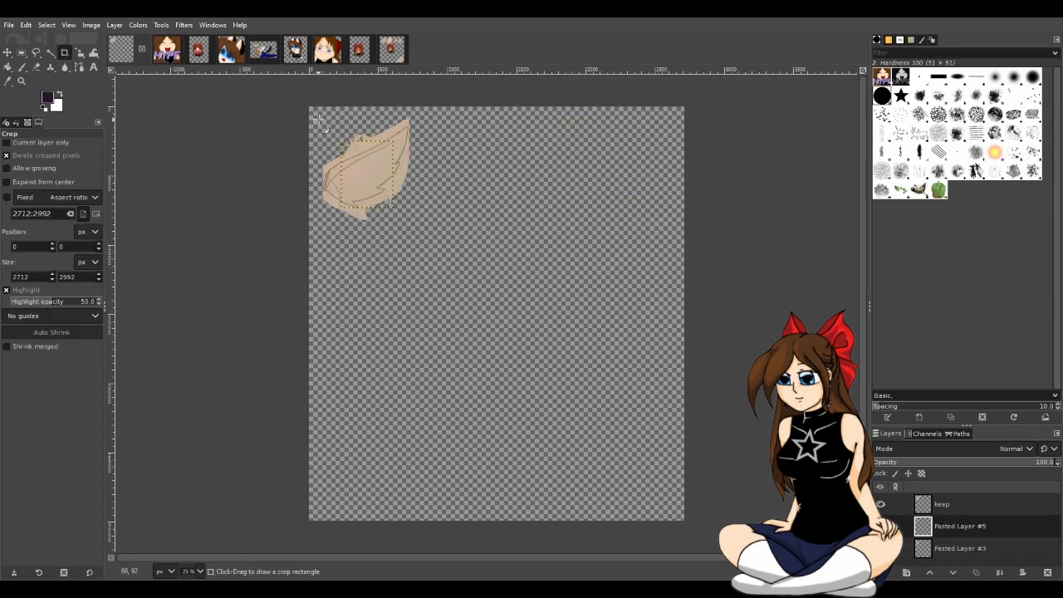
pyautogui.moveTo(313, 113); pyautogui.dragTo(274, 104)
pyautogui.click(471, 233)
pyautogui.press('Return')
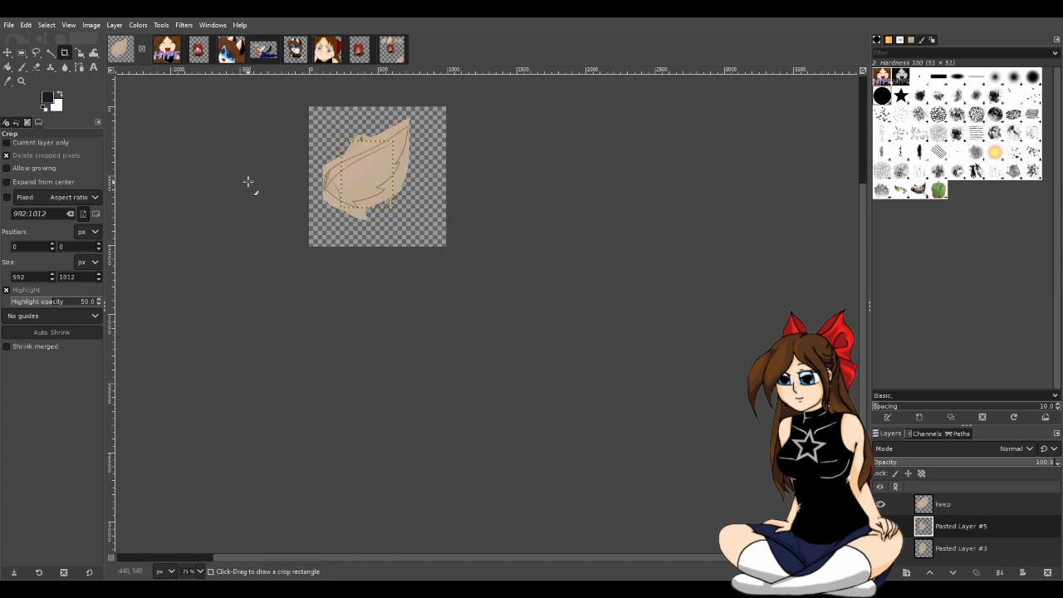
pyautogui.hotkey('ctrl', 's')
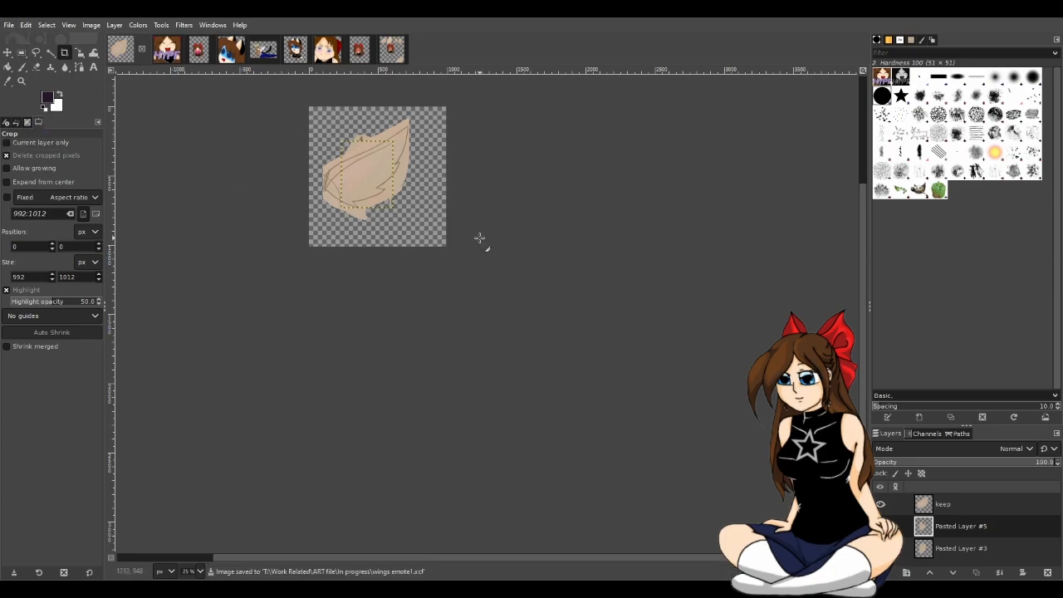
# Hide the two small wing layers and make the keep layer active for a close view of its sketch.
pyautogui.click(896, 526)
pyautogui.click(946, 505)
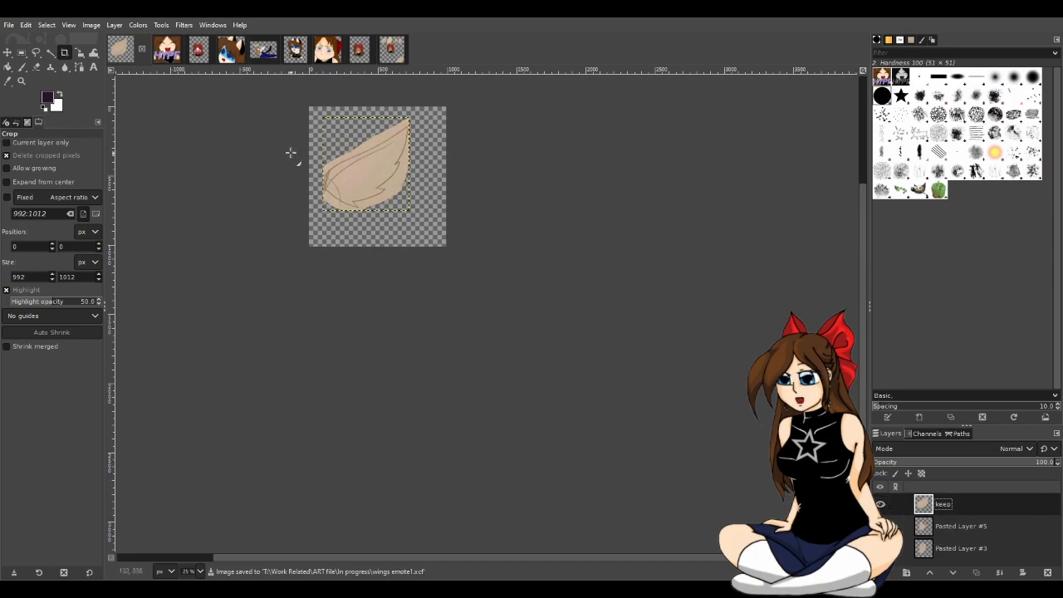
pyautogui.scroll(1, 362, 180)
pyautogui.scroll(3, 362, 180)
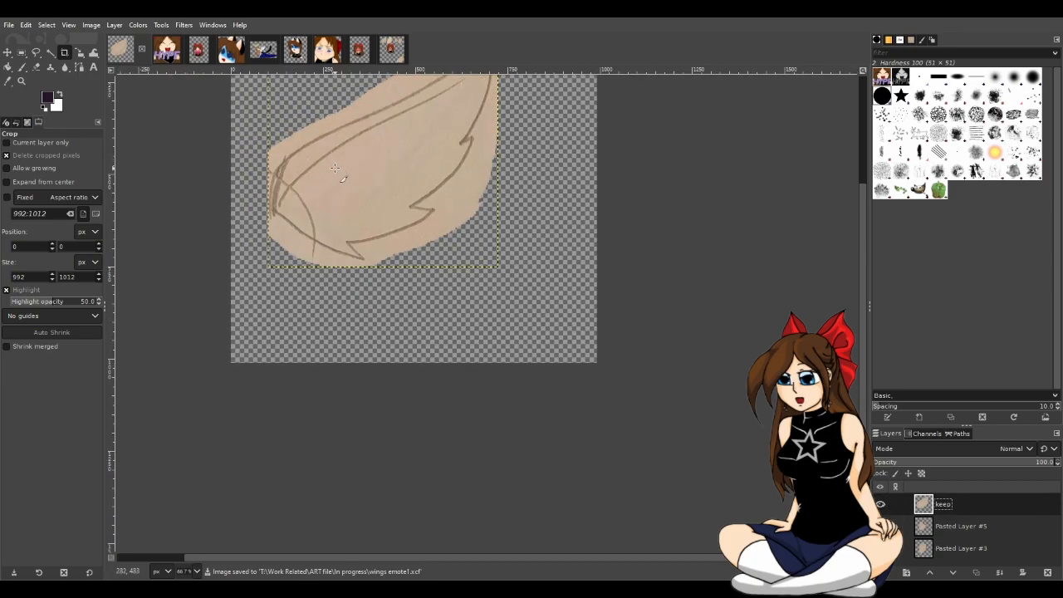
pyautogui.scroll(1, 249, 313)
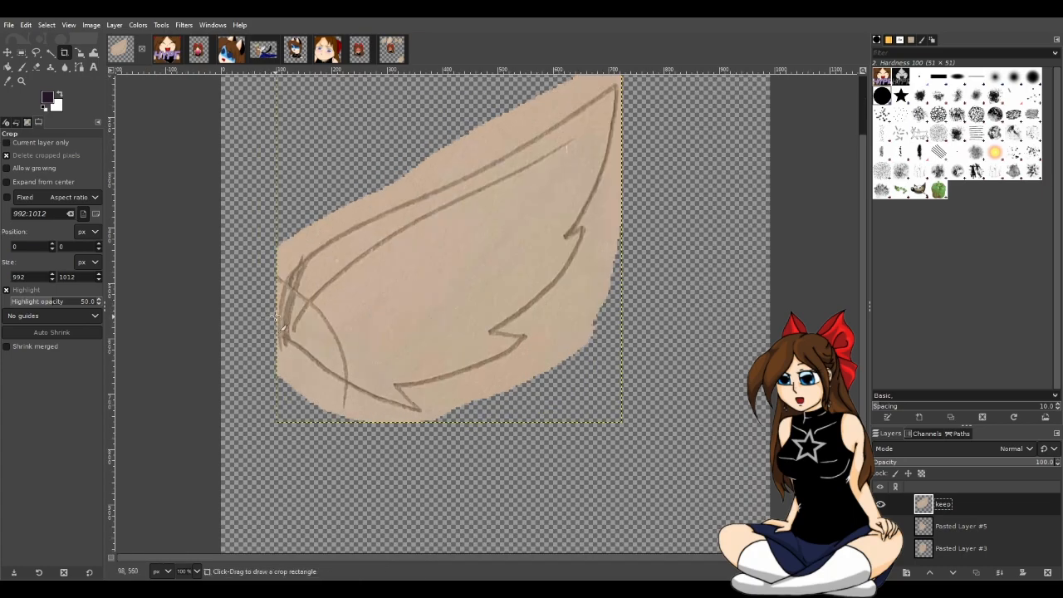
pyautogui.press('r')
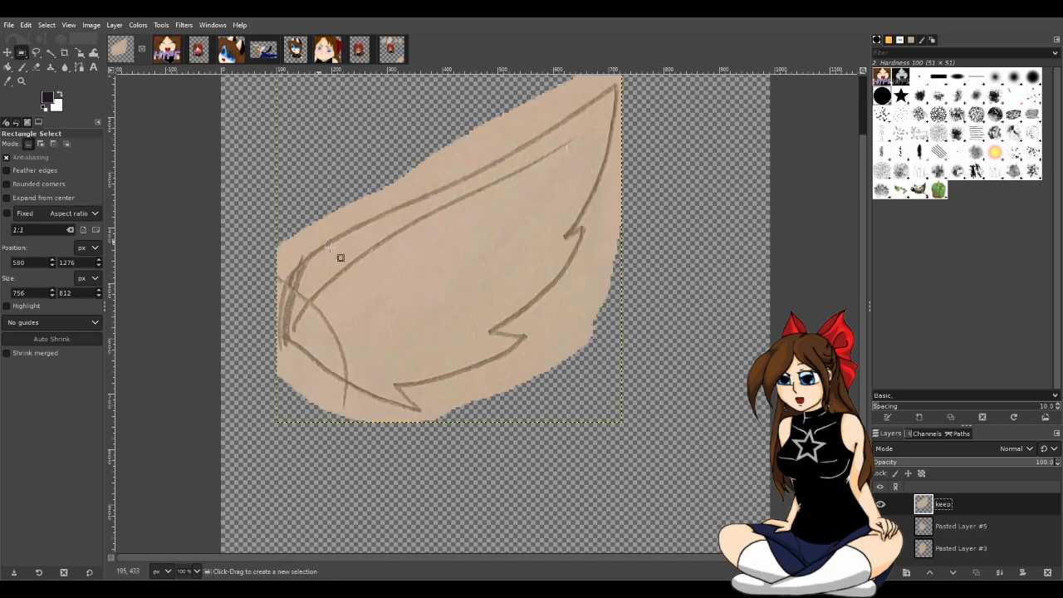
pyautogui.scroll(-1, 350, 271)
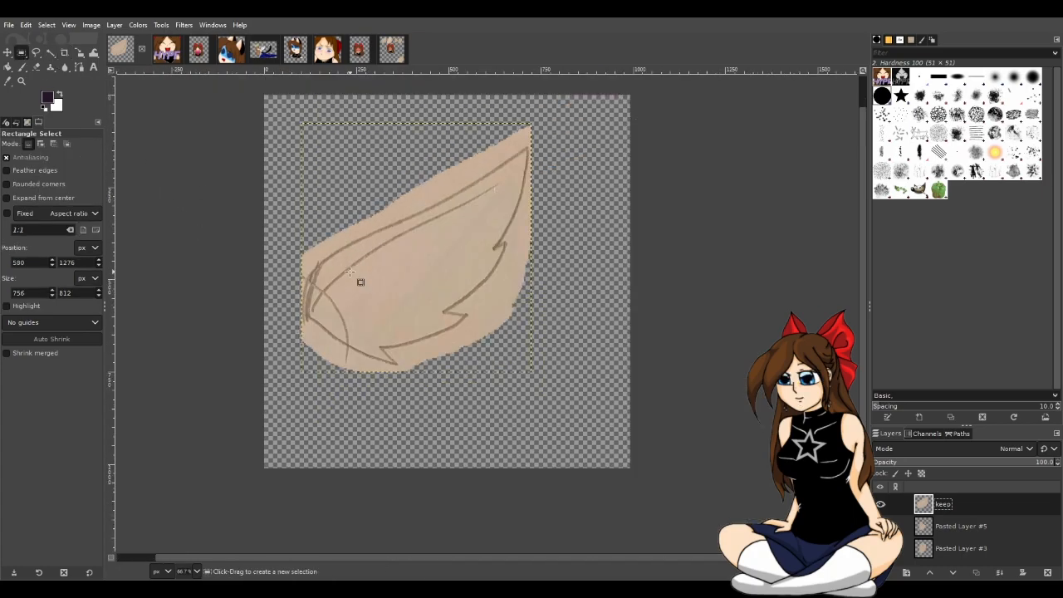
pyautogui.hotkey('shift', 's')
pyautogui.click(284, 189)
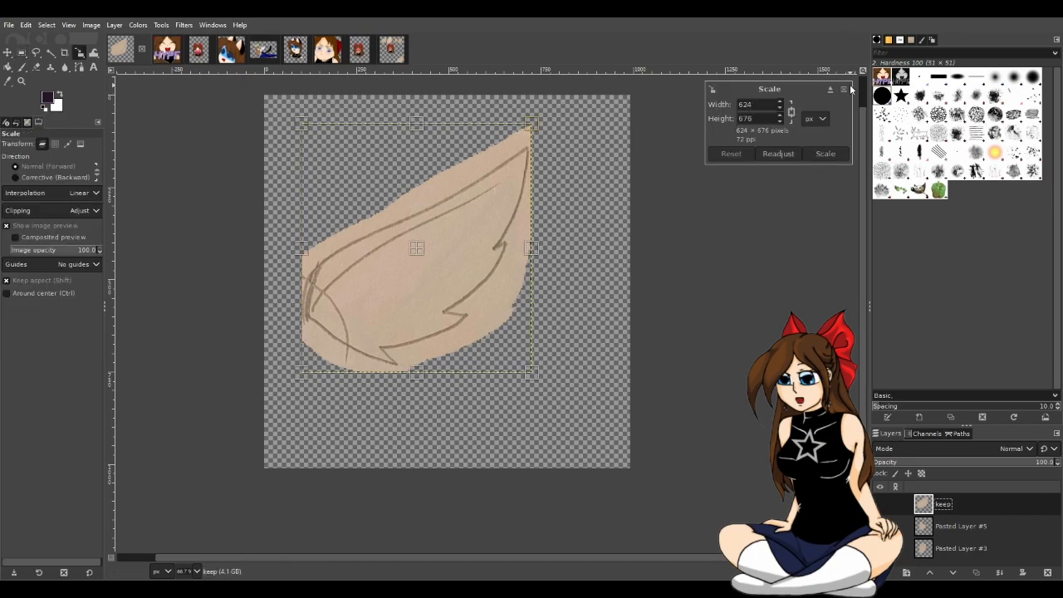
pyautogui.click(843, 89)
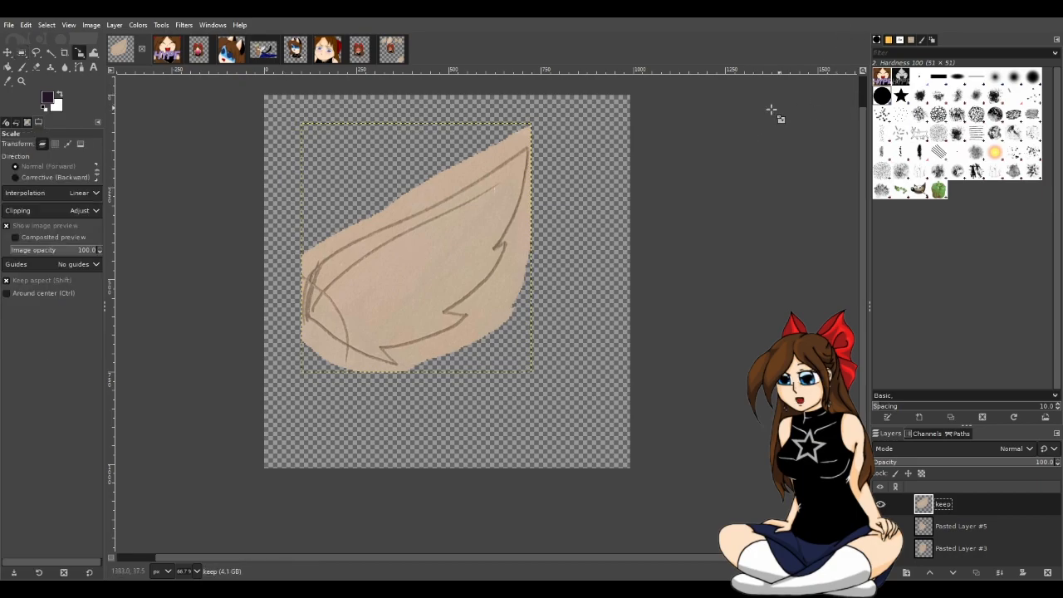
# Set up the Paintbrush with a black foreground colour and a brush size of 8 for inking the wing.
pyautogui.click(21, 68)
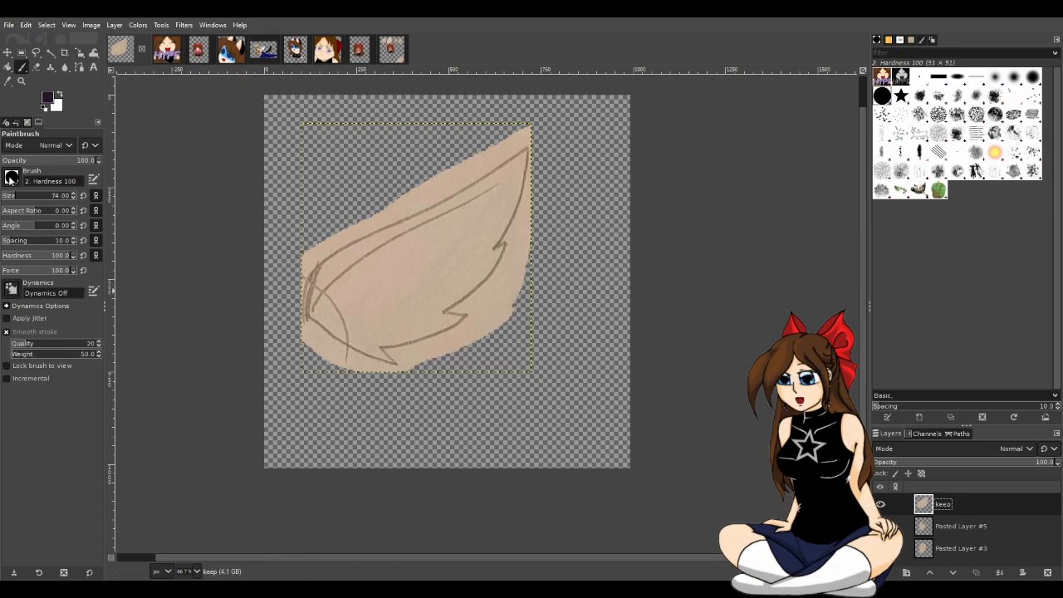
pyautogui.click(53, 97)
pyautogui.click(10, 196)
pyautogui.scroll(-5, 8, 196)
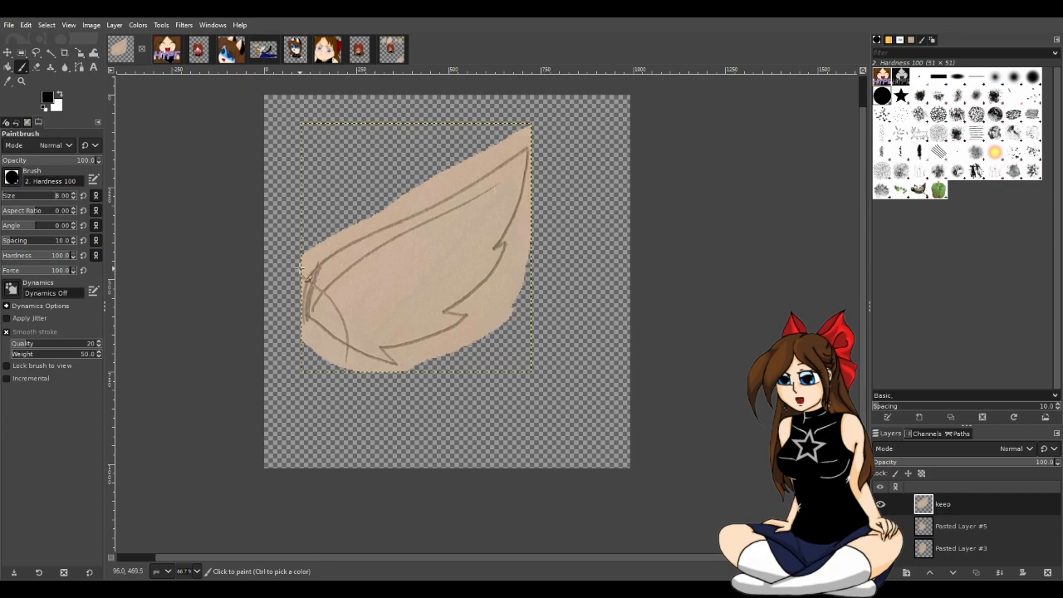
pyautogui.scroll(1, 373, 279)
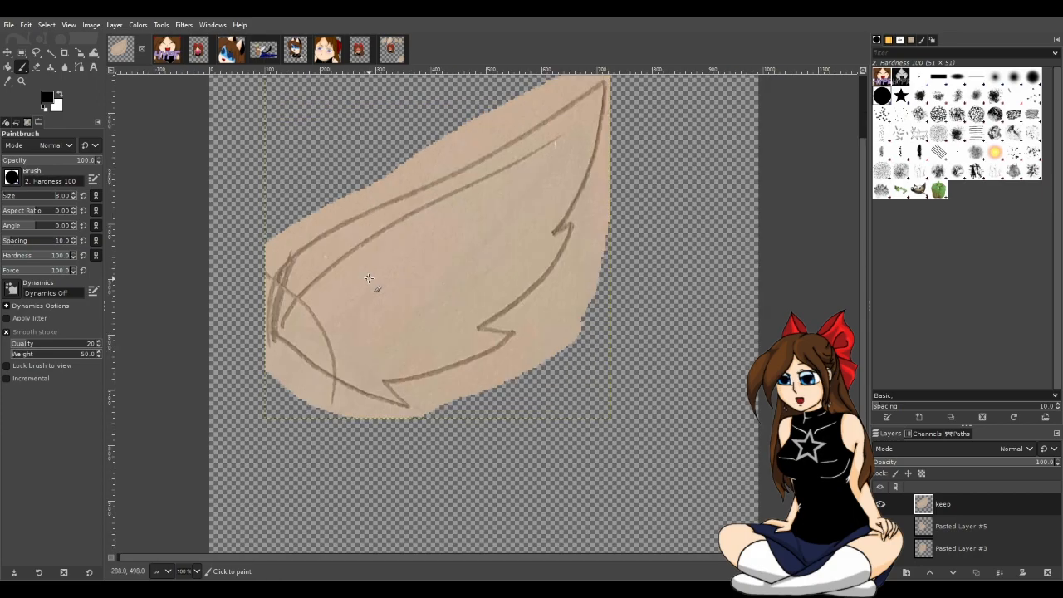
pyautogui.scroll(1, 368, 279)
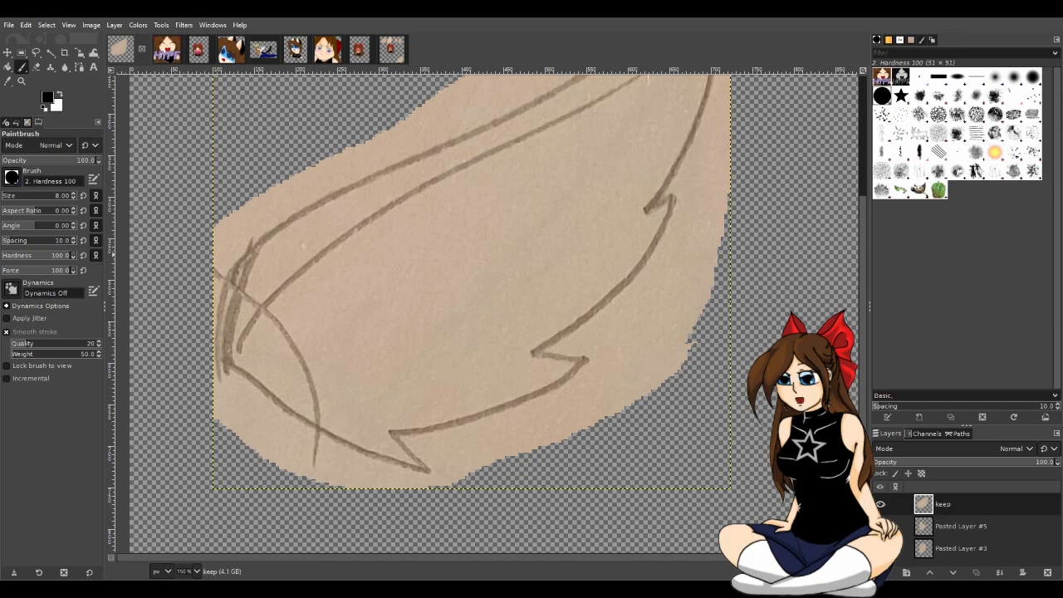
# Examine the outline thickness in the HYPE character image up close and return to the wing sketch.
pyautogui.click(167, 50)
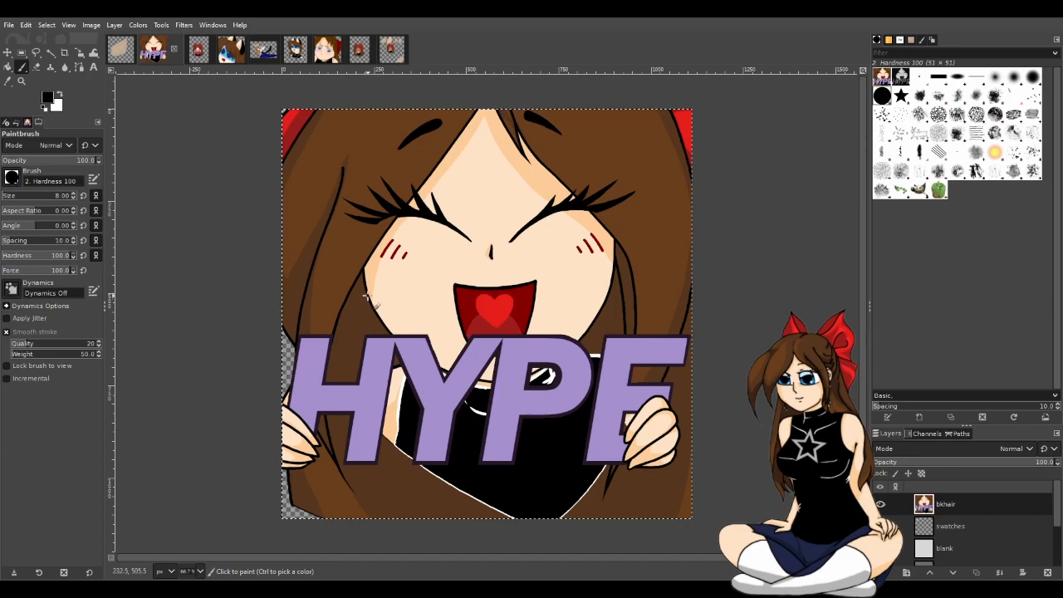
pyautogui.scroll(3, 365, 295)
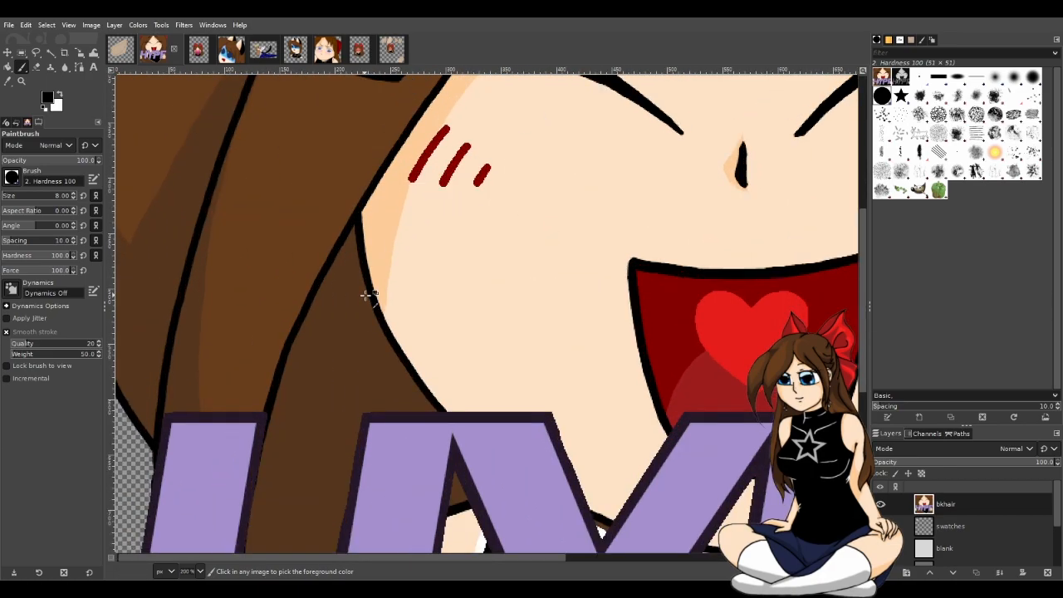
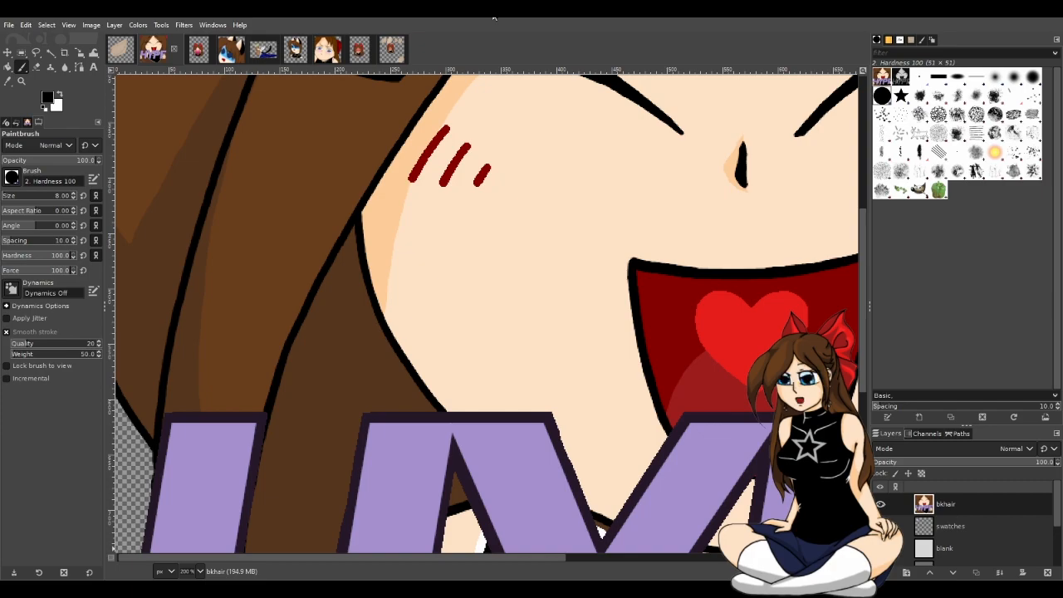
pyautogui.click(121, 58)
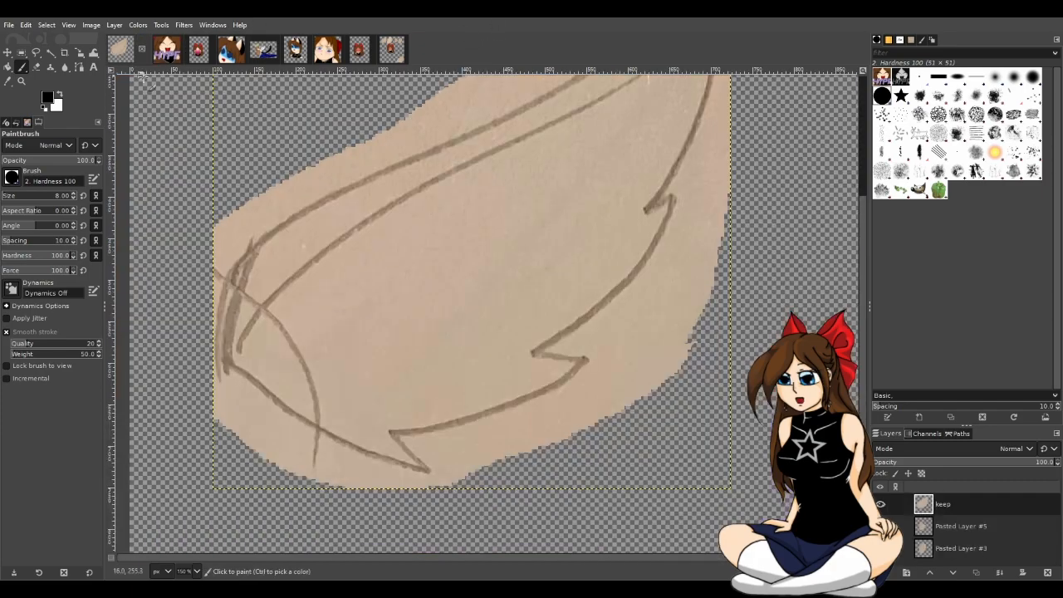
pyautogui.scroll(-3, 303, 286)
pyautogui.scroll(3, 859, 343)
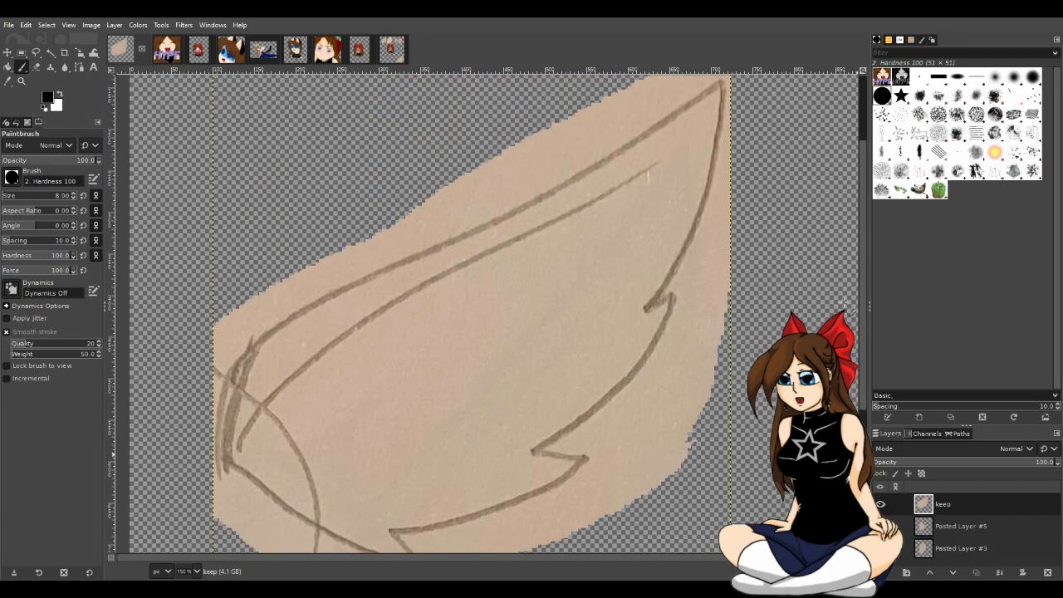
# Save the file and add a transparent layer named wingout lines above the keep layer.
pyautogui.hotkey('ctrl', 's')
pyautogui.click(961, 563)
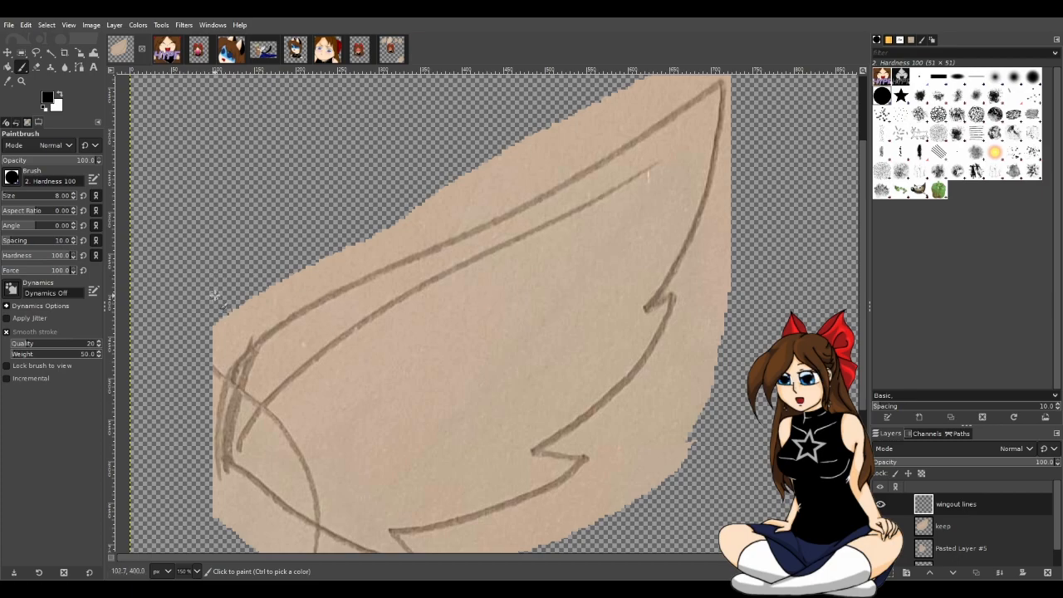
# Try a first black stroke from the wing's base along its upper edge and undo it.
pyautogui.click(216, 452)
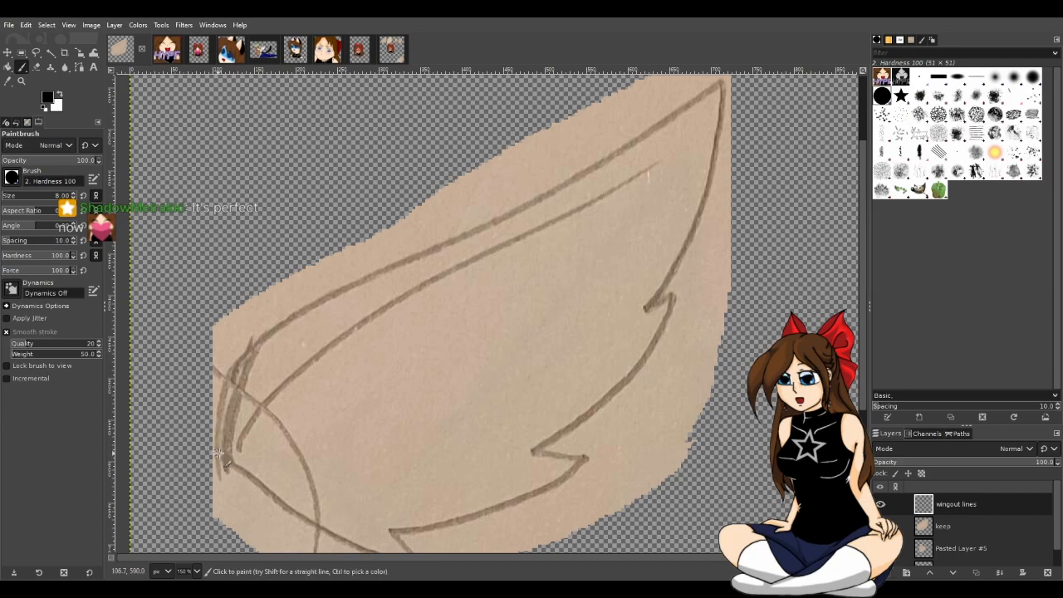
pyautogui.scroll(1, 216, 453)
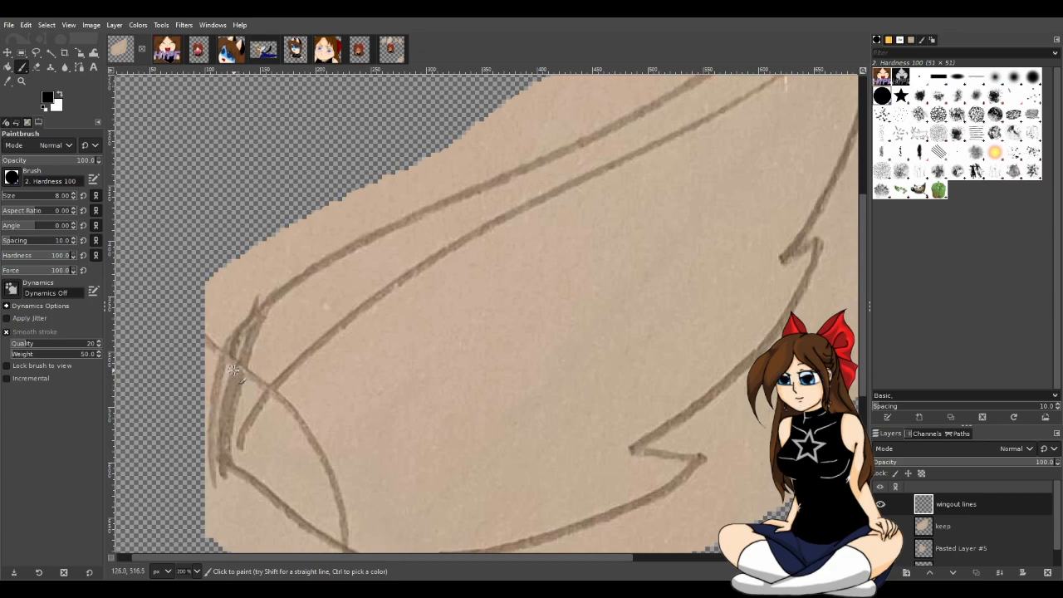
pyautogui.moveTo(230, 352)
pyautogui.mouseDown()
pyautogui.moveTo(234, 328)
pyautogui.moveTo(279, 284)
pyautogui.moveTo(482, 176)
pyautogui.mouseUp()
pyautogui.hotkey('ctrl', 'z')
# Try inking the wing's upper edge from base to tip, retrace its lower half, and undo the strokes.
pyautogui.moveTo(506, 556); pyautogui.dragTo(584, 545)
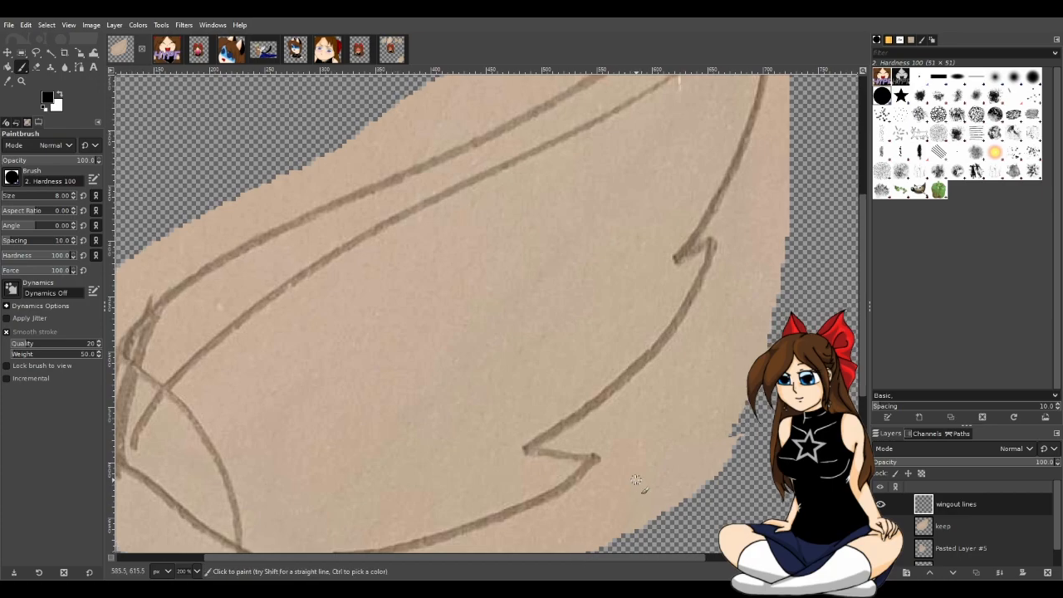
pyautogui.scroll(3, 635, 481)
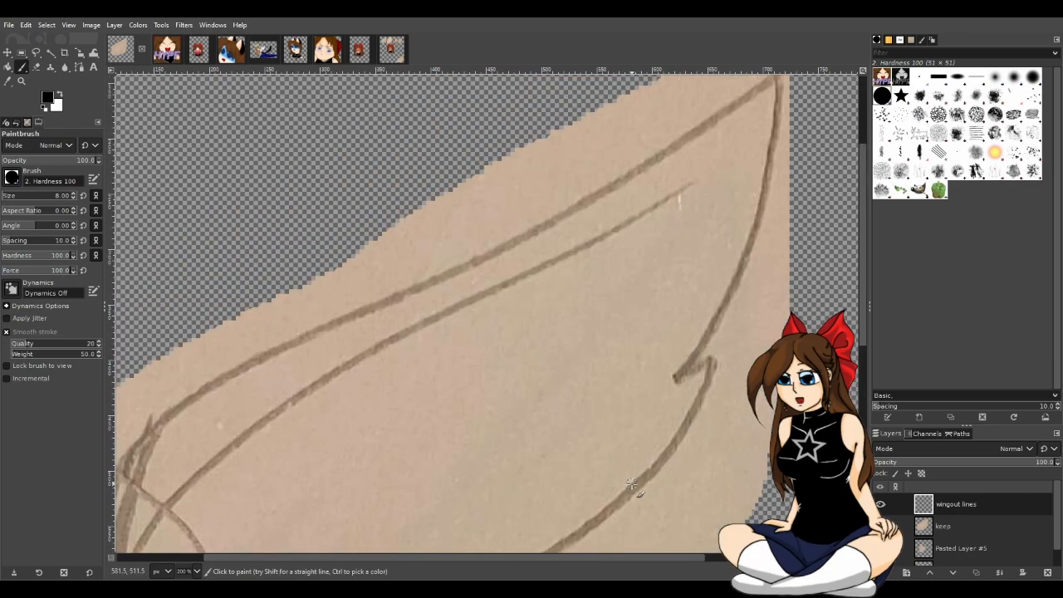
pyautogui.moveTo(862, 325); pyautogui.dragTo(862, 321)
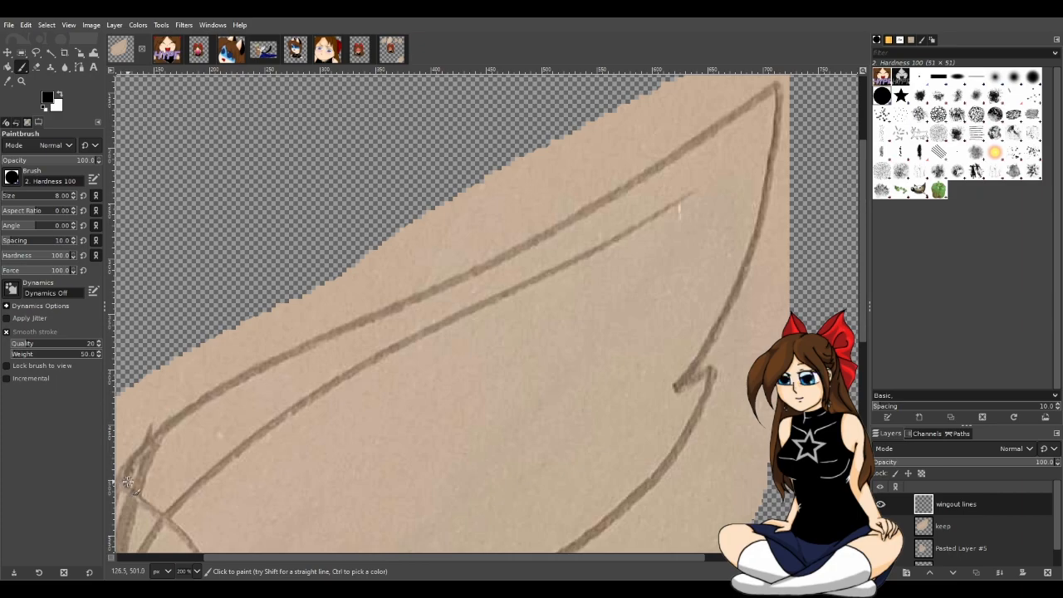
pyautogui.moveTo(127, 480)
pyautogui.mouseDown()
pyautogui.moveTo(156, 432)
pyautogui.moveTo(216, 392)
pyautogui.moveTo(587, 211)
pyautogui.moveTo(777, 84)
pyautogui.mouseUp()
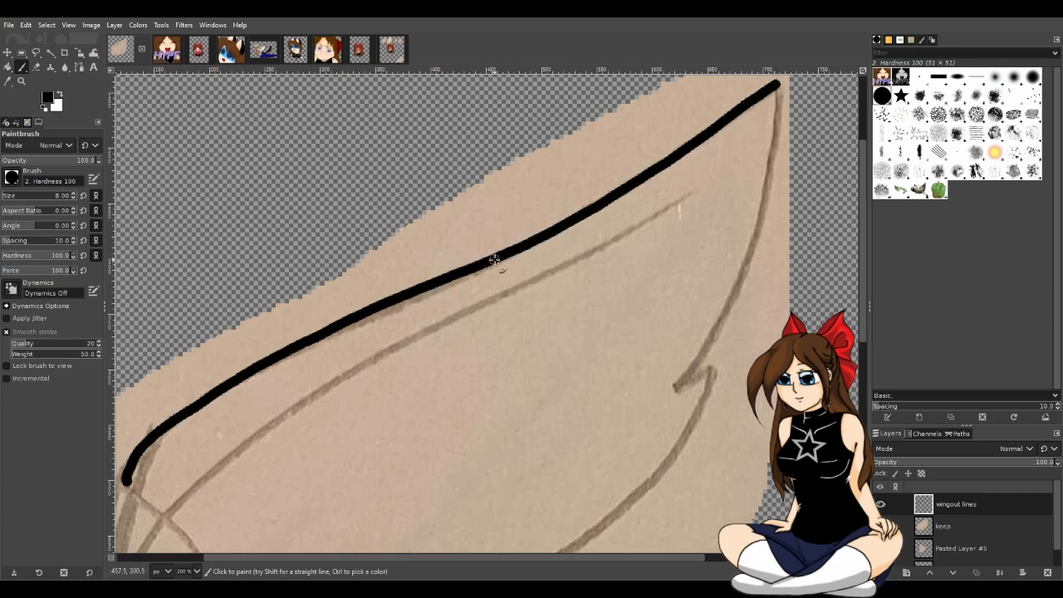
pyautogui.moveTo(475, 274)
pyautogui.mouseDown()
pyautogui.moveTo(355, 323)
pyautogui.moveTo(314, 353)
pyautogui.mouseUp()
pyautogui.hotkey('ctrl', 'z')
pyautogui.moveTo(484, 265)
pyautogui.mouseDown()
pyautogui.moveTo(230, 388)
pyautogui.moveTo(163, 440)
pyautogui.mouseUp()
pyautogui.hotkey('ctrl', 'z')
pyautogui.hotkey('ctrl', 'z')
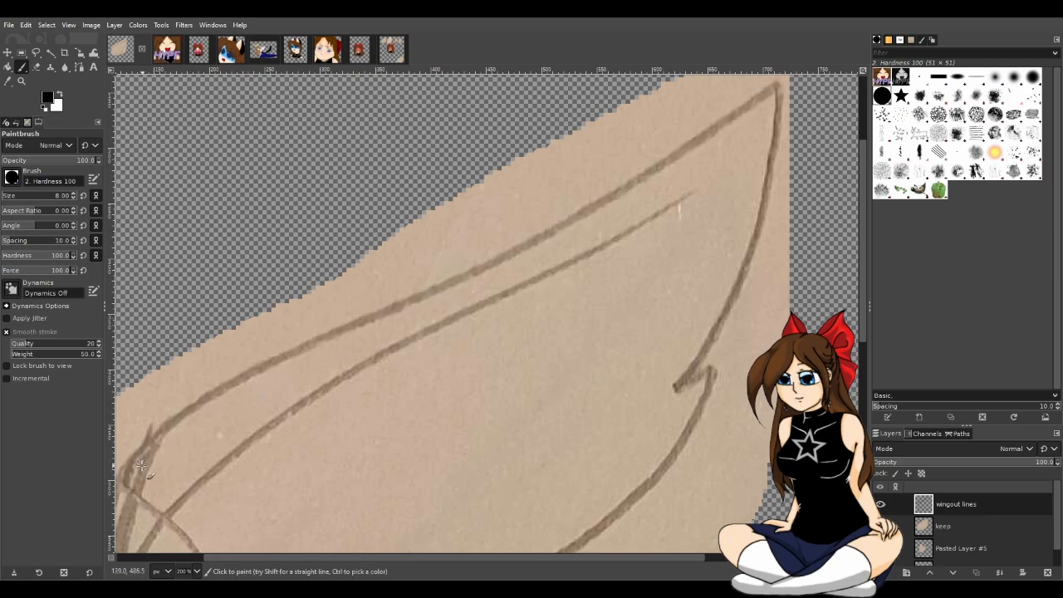
# Try the base-to-tip stroke along the upper edge two more times, undoing each attempt.
pyautogui.moveTo(124, 482)
pyautogui.mouseDown()
pyautogui.moveTo(175, 412)
pyautogui.moveTo(258, 360)
pyautogui.moveTo(430, 286)
pyautogui.moveTo(661, 172)
pyautogui.mouseUp()
pyautogui.hotkey('ctrl', 'z')
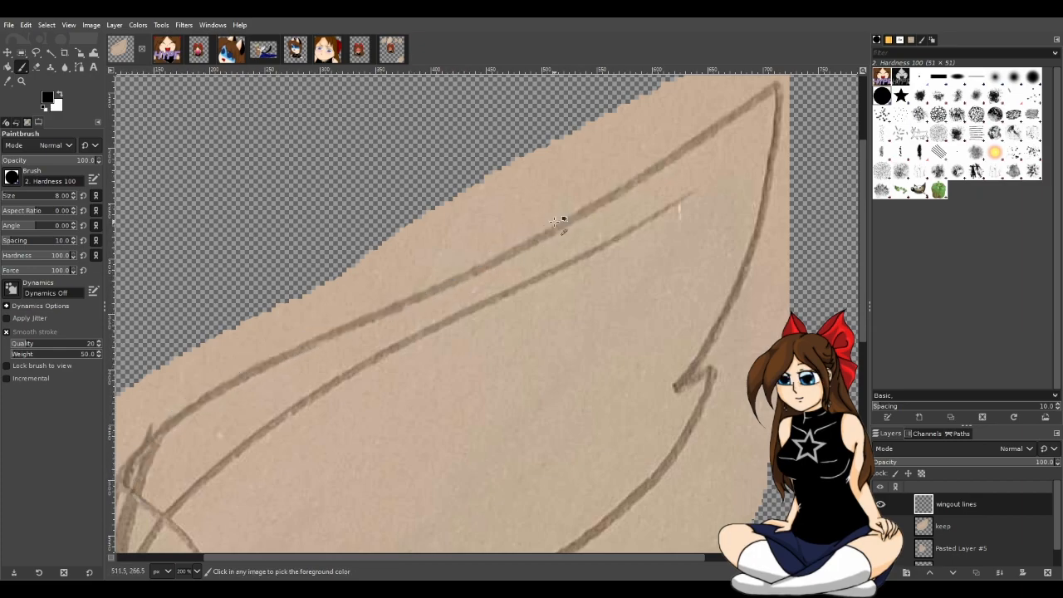
pyautogui.moveTo(124, 479)
pyautogui.mouseDown()
pyautogui.moveTo(158, 433)
pyautogui.moveTo(227, 381)
pyautogui.moveTo(531, 239)
pyautogui.moveTo(775, 80)
pyautogui.mouseUp()
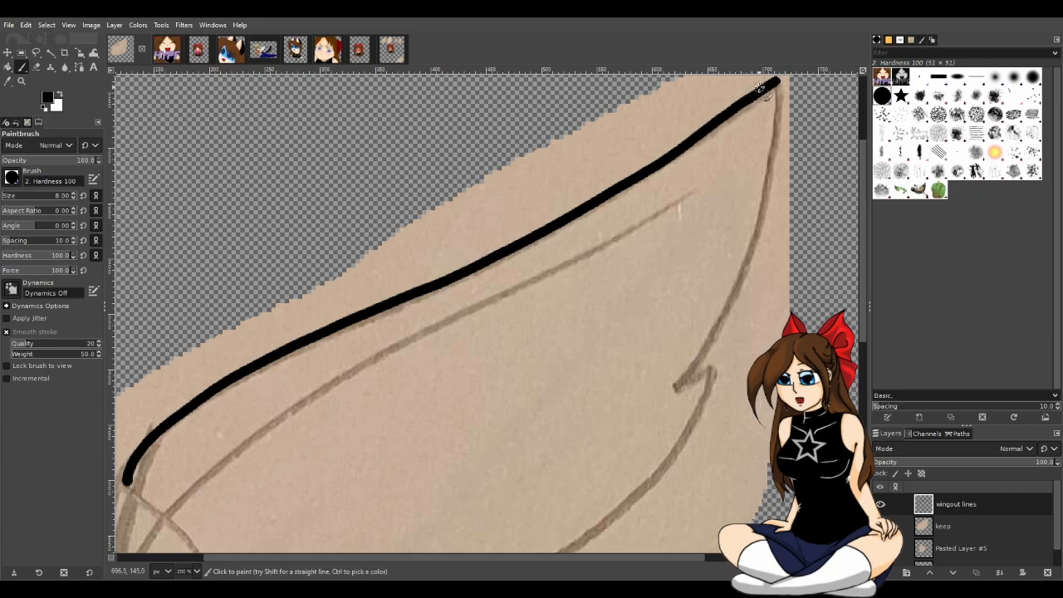
pyautogui.hotkey('ctrl', 'z')
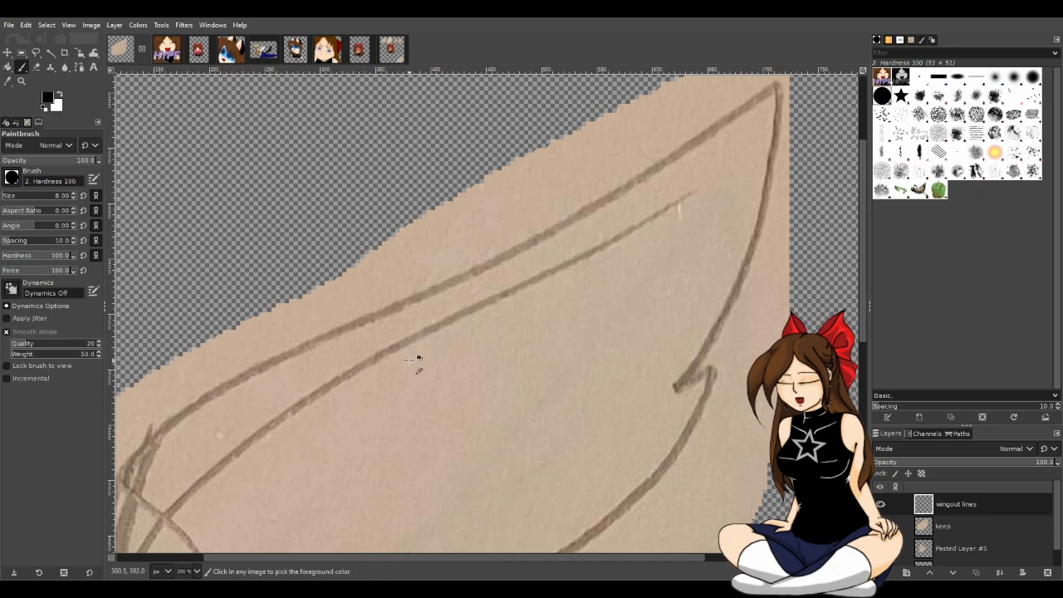
# Try inking the upper edge at 100% zoom, from the base upward and from the tip downward, undoing each stroke.
pyautogui.scroll(-1, 416, 361)
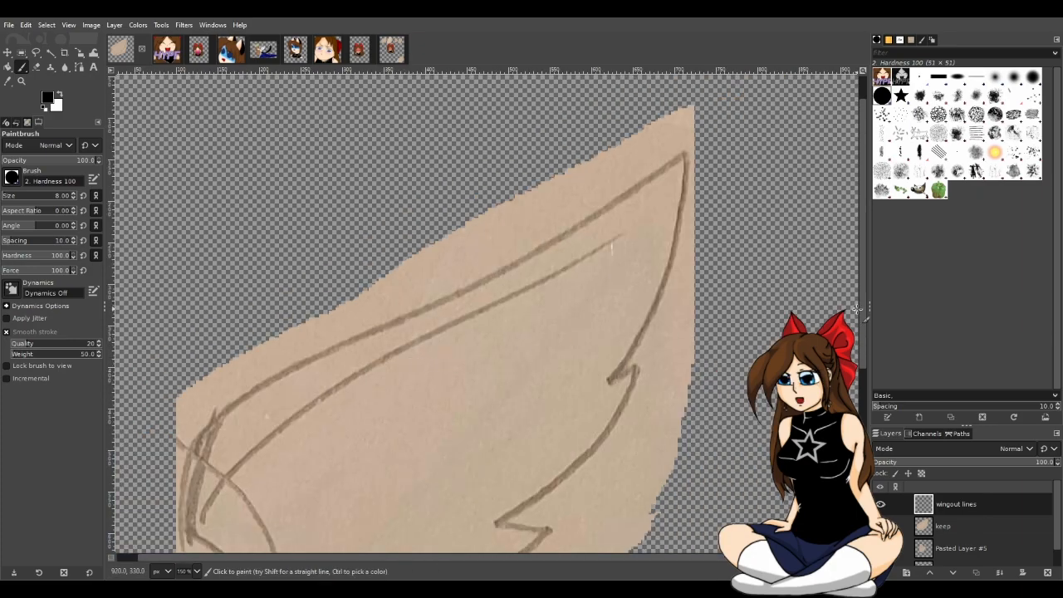
pyautogui.moveTo(862, 314); pyautogui.dragTo(851, 367)
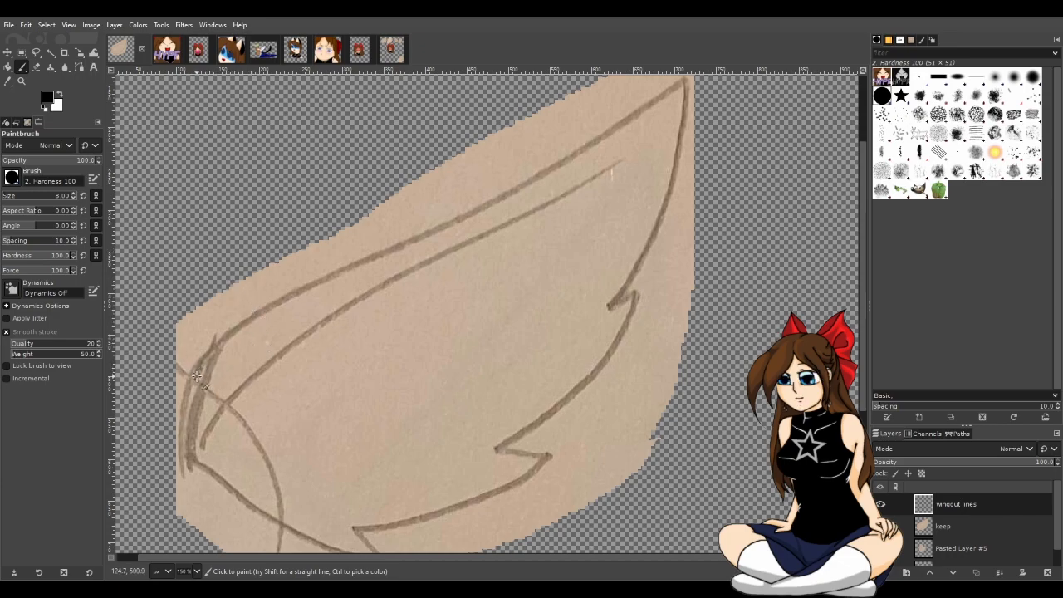
pyautogui.scroll(-2, 194, 374)
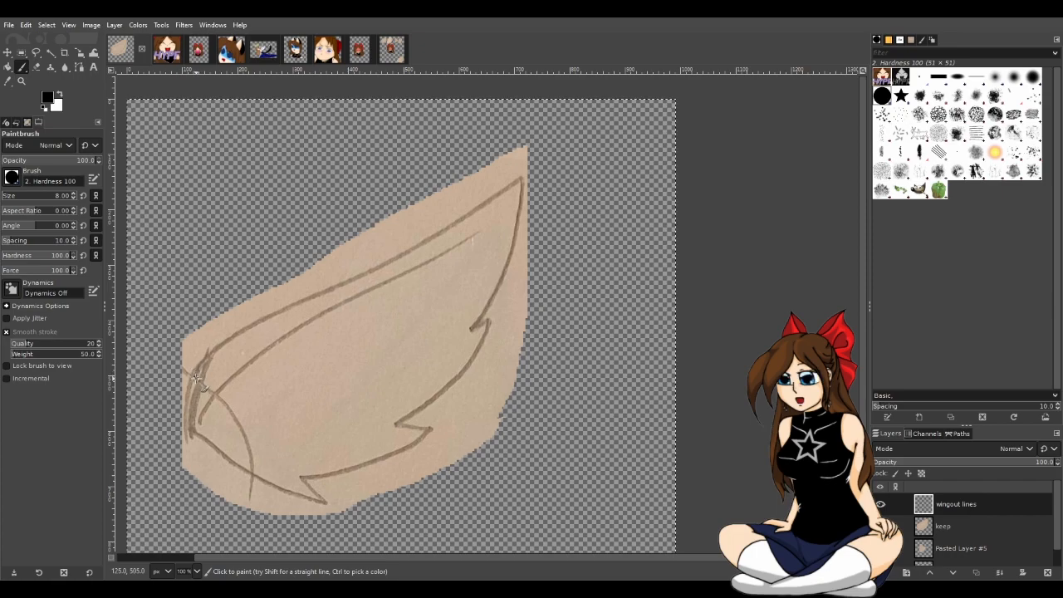
pyautogui.moveTo(198, 372); pyautogui.dragTo(277, 316)
pyautogui.hotkey('ctrl', 'z')
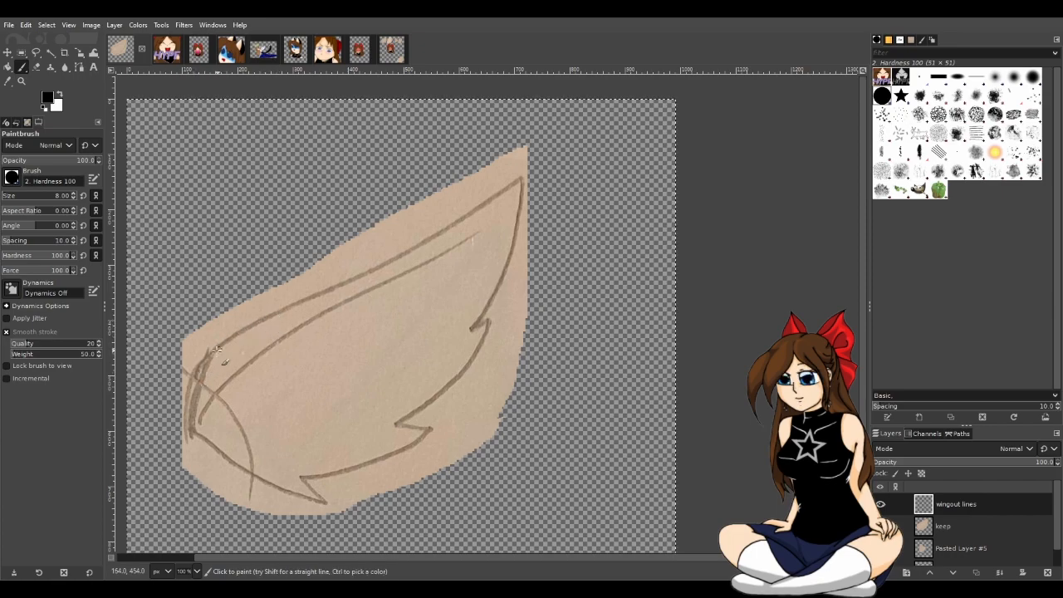
pyautogui.moveTo(197, 371)
pyautogui.mouseDown()
pyautogui.moveTo(219, 347)
pyautogui.moveTo(389, 252)
pyautogui.mouseUp()
pyautogui.hotkey('ctrl', 'z')
pyautogui.moveTo(521, 177)
pyautogui.mouseDown()
pyautogui.moveTo(393, 262)
pyautogui.moveTo(236, 337)
pyautogui.moveTo(197, 376)
pyautogui.mouseUp()
pyautogui.hotkey('ctrl', 'z')
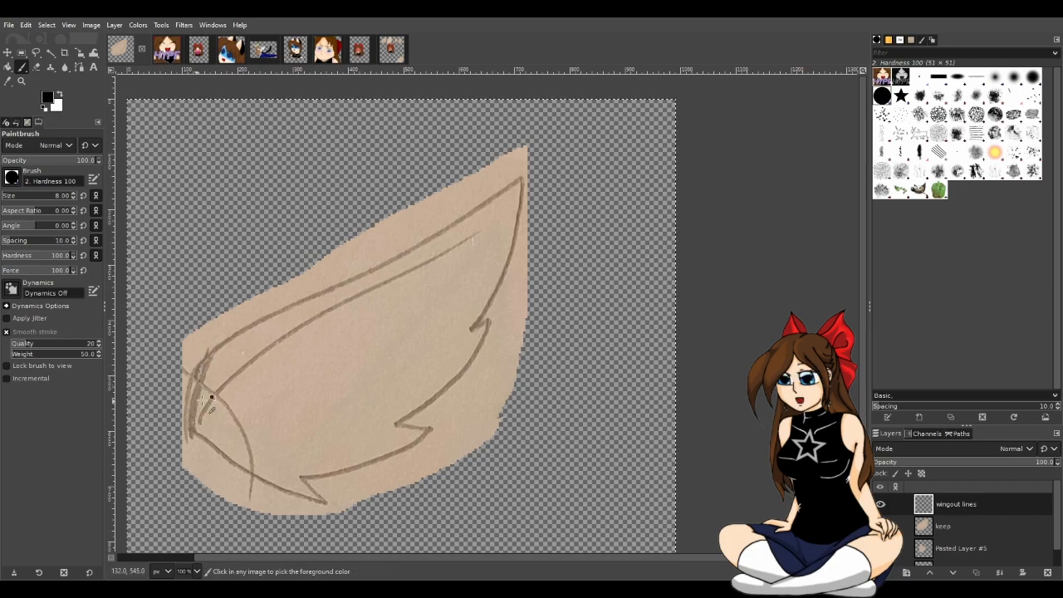
# Try a short stroke from the bend at the wing's base at 300% zoom and undo it.
pyautogui.keyDown('ctrl'); pyautogui.scroll(3, 179, 405); pyautogui.keyUp('ctrl')
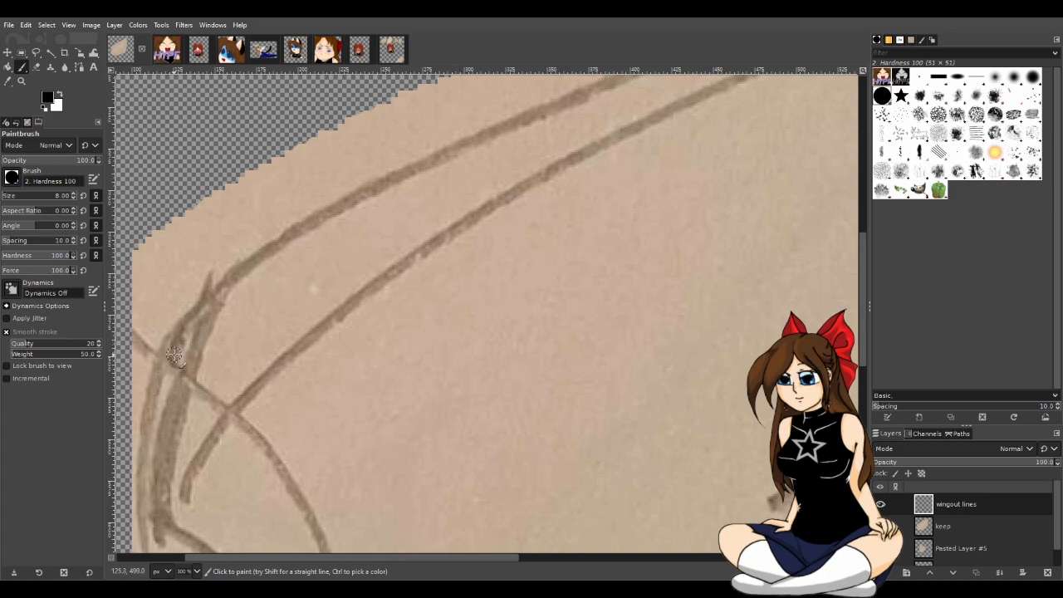
pyautogui.press('ctrl')
pyautogui.moveTo(173, 359)
pyautogui.mouseDown()
pyautogui.moveTo(203, 305)
pyautogui.moveTo(285, 238)
pyautogui.mouseUp()
pyautogui.press('ctrl')
pyautogui.hotkey('ctrl', 'z')
# Try inking the upper edge in overlapping sections, check it at about 79% layer opacity, and undo it all.
pyautogui.moveTo(173, 357)
pyautogui.mouseDown()
pyautogui.moveTo(231, 272)
pyautogui.moveTo(311, 218)
pyautogui.moveTo(619, 78)
pyautogui.mouseUp()
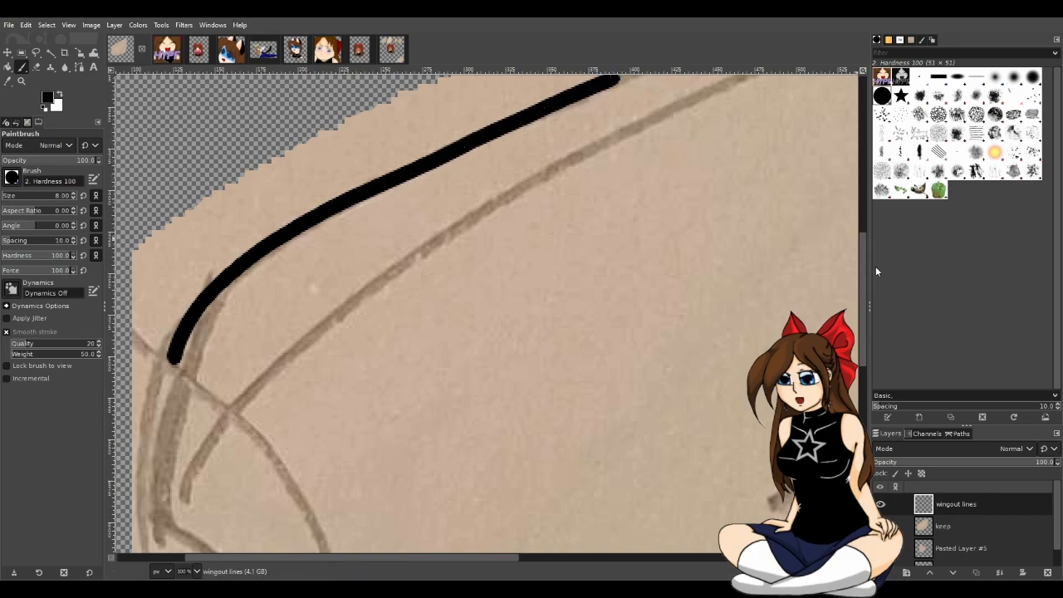
pyautogui.moveTo(865, 271); pyautogui.dragTo(870, 226)
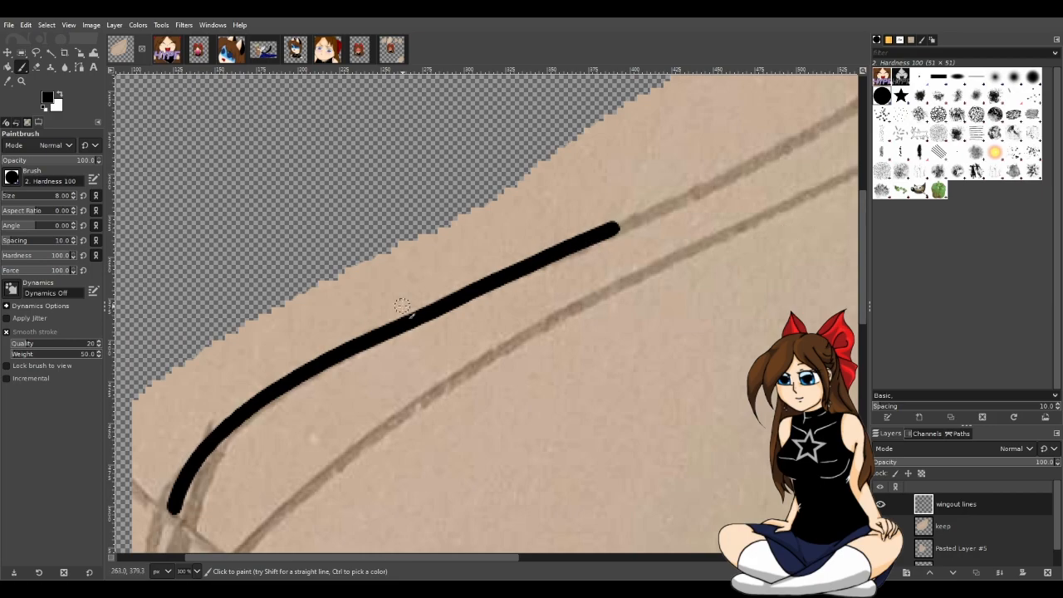
pyautogui.moveTo(418, 313)
pyautogui.mouseDown()
pyautogui.moveTo(473, 299)
pyautogui.moveTo(750, 161)
pyautogui.mouseUp()
pyautogui.moveTo(797, 141); pyautogui.dragTo(441, 316)
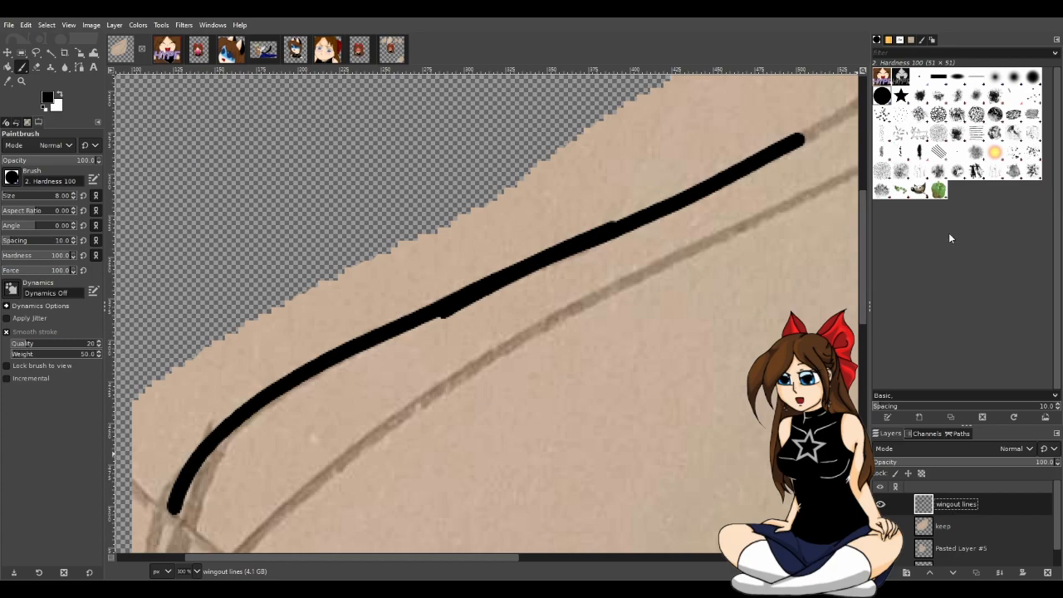
pyautogui.click(1018, 463)
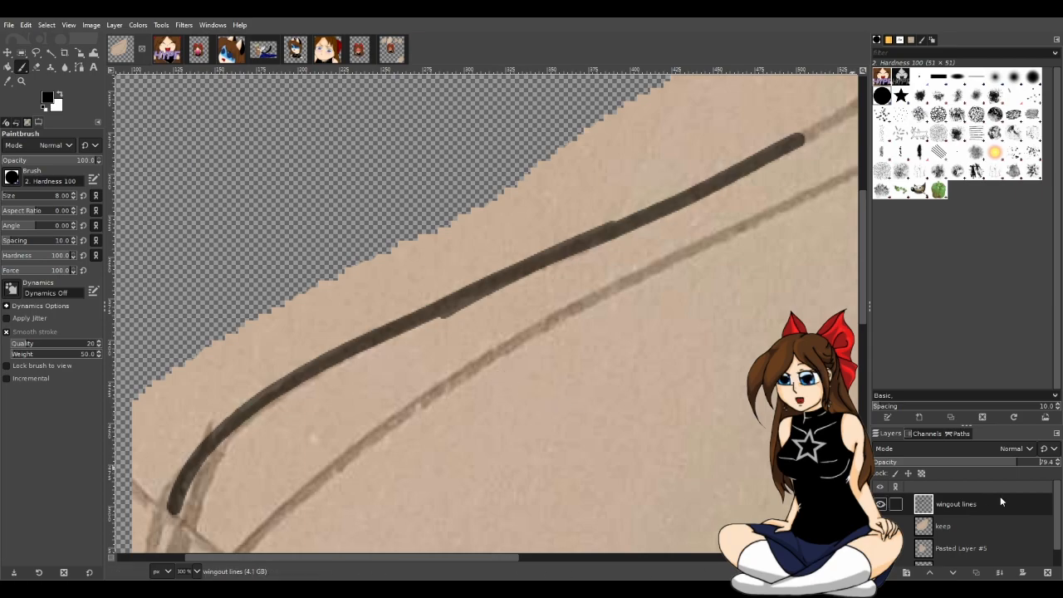
pyautogui.hotkey('ctrl', 'z')
pyautogui.hotkey('ctrl', 'z')
pyautogui.hotkey('ctrl', 'z')
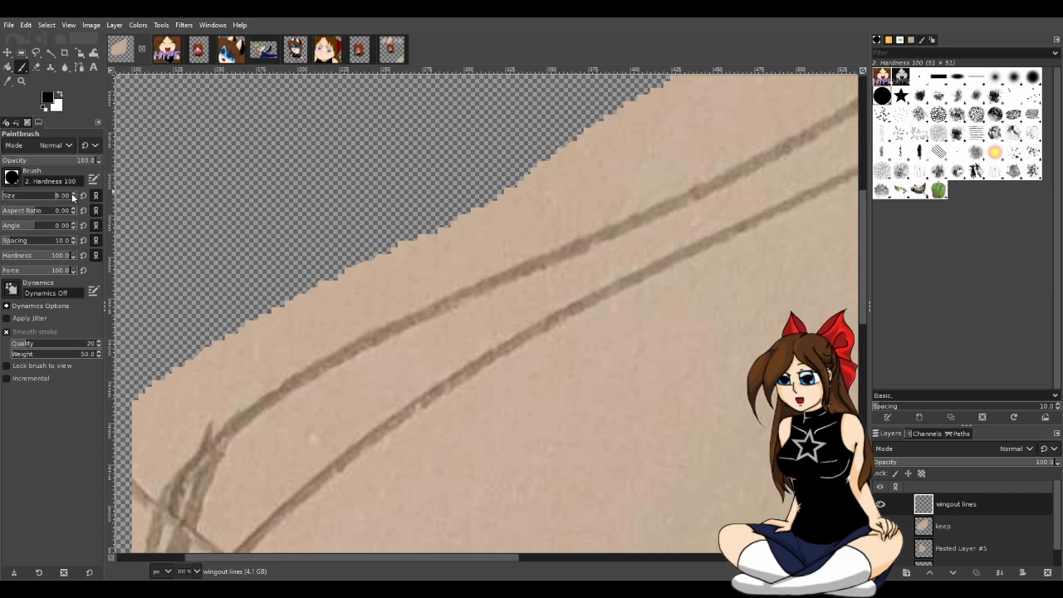
# Set the Paintbrush size to 10.
pyautogui.click(73, 196)
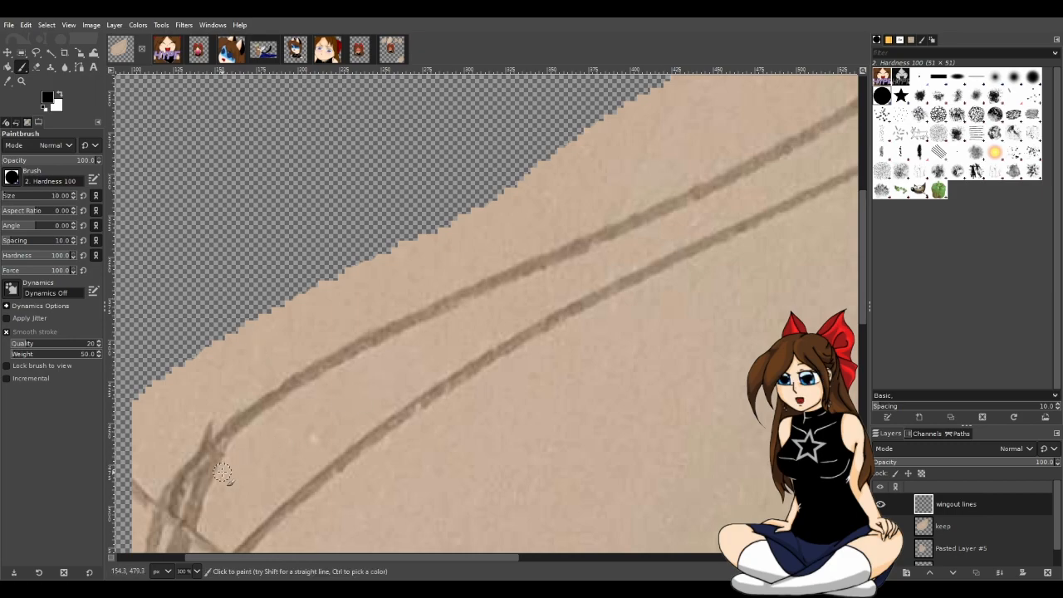
# Try a thicker stroke along the upper edge and extend it to the wing tip, undoing the extensions.
pyautogui.moveTo(176, 488)
pyautogui.mouseDown()
pyautogui.moveTo(228, 424)
pyautogui.moveTo(328, 357)
pyautogui.moveTo(722, 179)
pyautogui.moveTo(856, 100)
pyautogui.mouseUp()
pyautogui.hscroll(5, 482, 497)
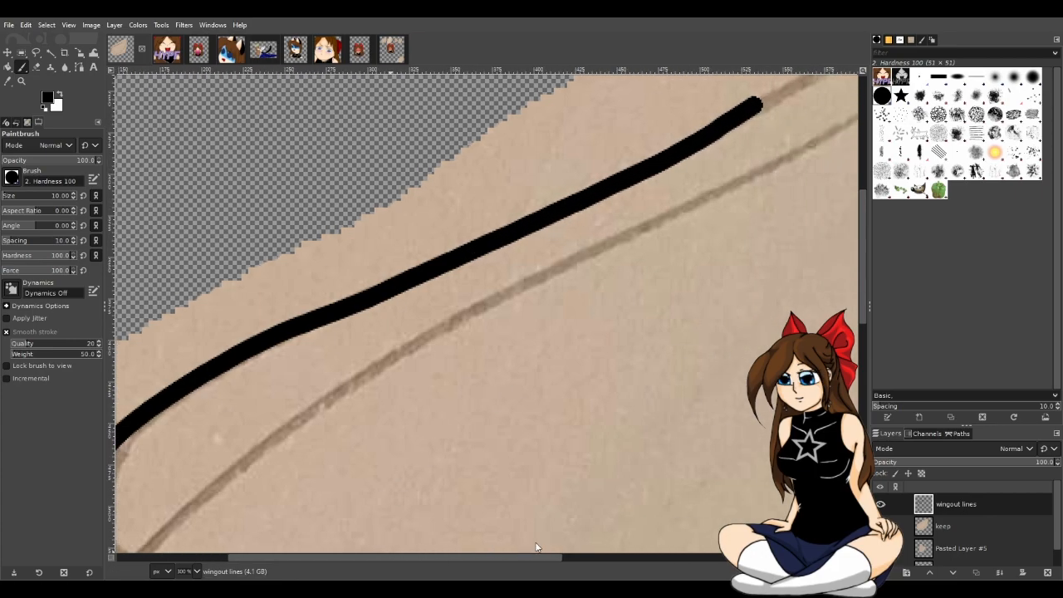
pyautogui.scroll(5, 671, 471)
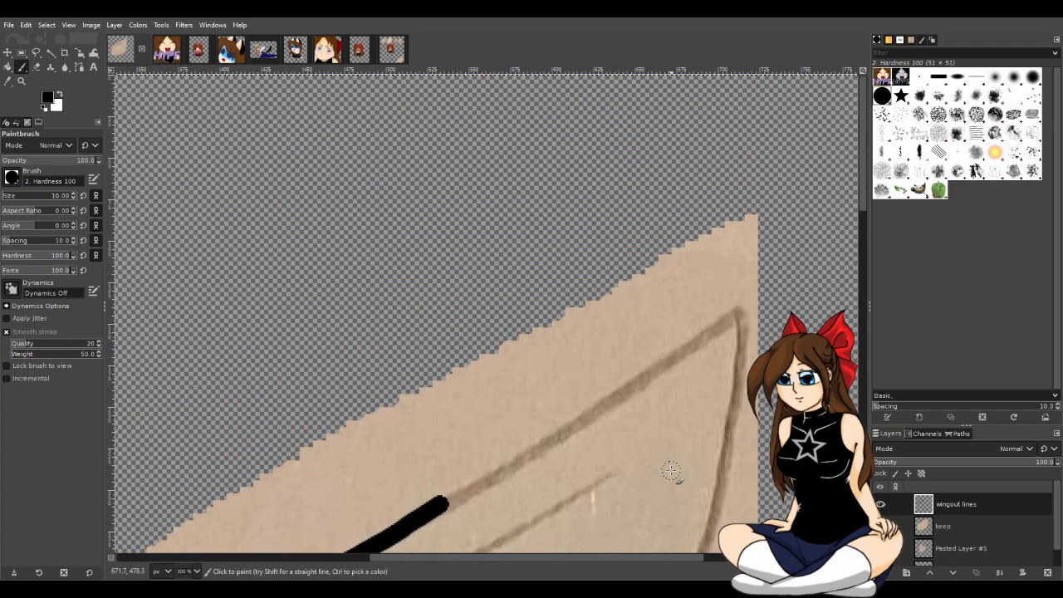
pyautogui.scroll(-1, 671, 471)
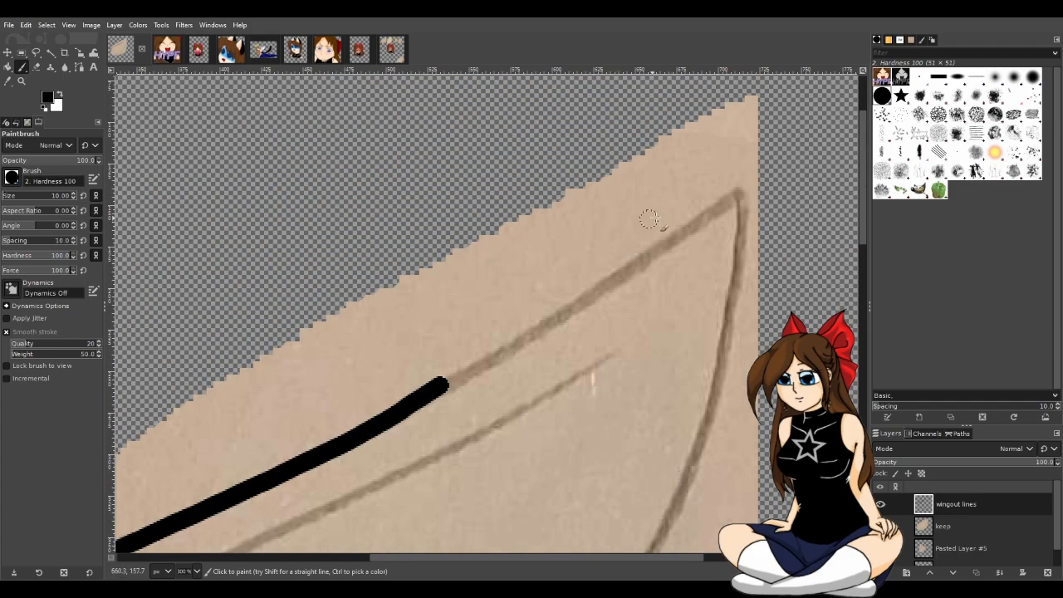
pyautogui.moveTo(735, 195); pyautogui.dragTo(471, 355)
pyautogui.hotkey('ctrl', 'z')
pyautogui.moveTo(422, 398)
pyautogui.mouseDown()
pyautogui.moveTo(730, 219)
pyautogui.moveTo(652, 249)
pyautogui.moveTo(425, 397)
pyautogui.moveTo(729, 215)
pyautogui.moveTo(742, 196)
pyautogui.mouseUp()
pyautogui.hotkey('ctrl', 'z')
pyautogui.hotkey('ctrl', 'z')
pyautogui.hotkey('ctrl', 'z')
# Try shorter continuations of the thick line toward the tip, and undo them together with the line itself.
pyautogui.moveTo(427, 389); pyautogui.dragTo(641, 253)
pyautogui.hotkey('ctrl', 'z')
pyautogui.moveTo(416, 406); pyautogui.dragTo(505, 353)
pyautogui.hotkey('ctrl', 'z')
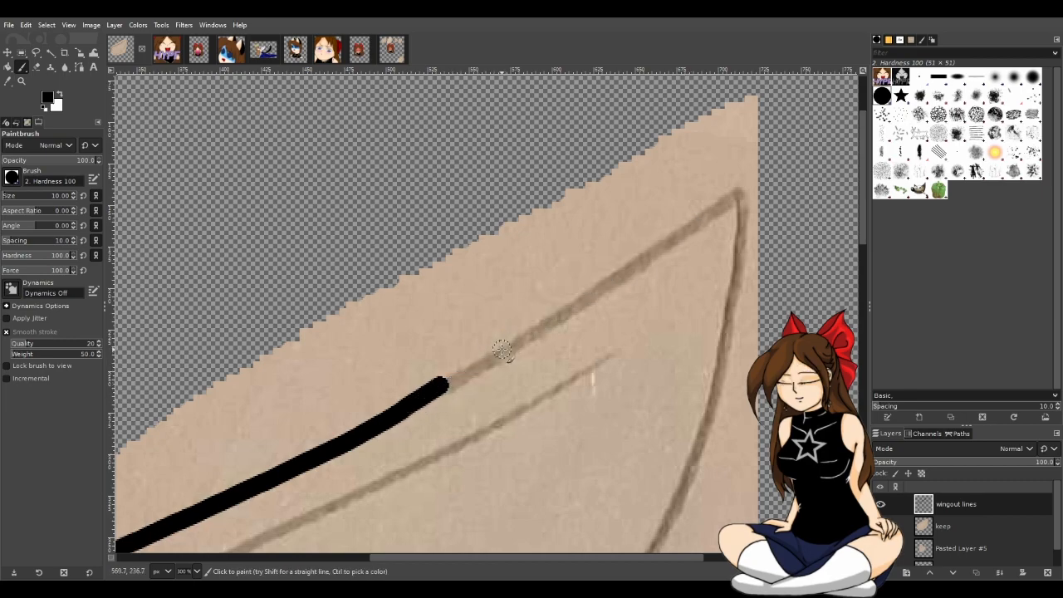
pyautogui.hotkey('ctrl', 'z')
# Try one long size 10 stroke from the wing's base along most of the upper edge at 200% zoom and undo it.
pyautogui.scroll(-3, 448, 445)
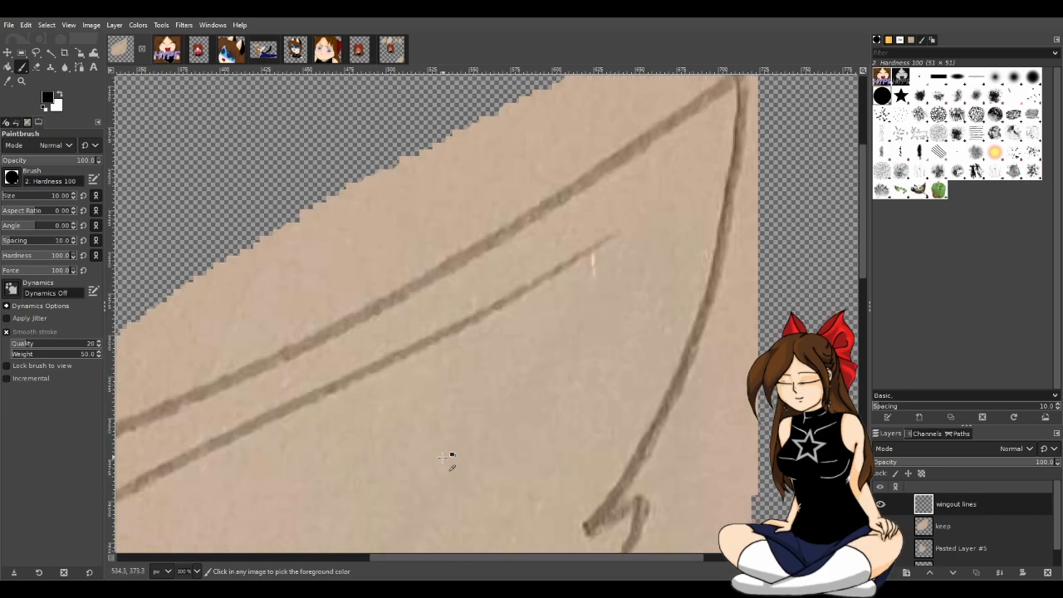
pyautogui.keyDown('ctrl'); pyautogui.scroll(-1, 429, 524); pyautogui.keyUp('ctrl')
pyautogui.moveTo(427, 556); pyautogui.dragTo(258, 564)
pyautogui.scroll(-4, 255, 493)
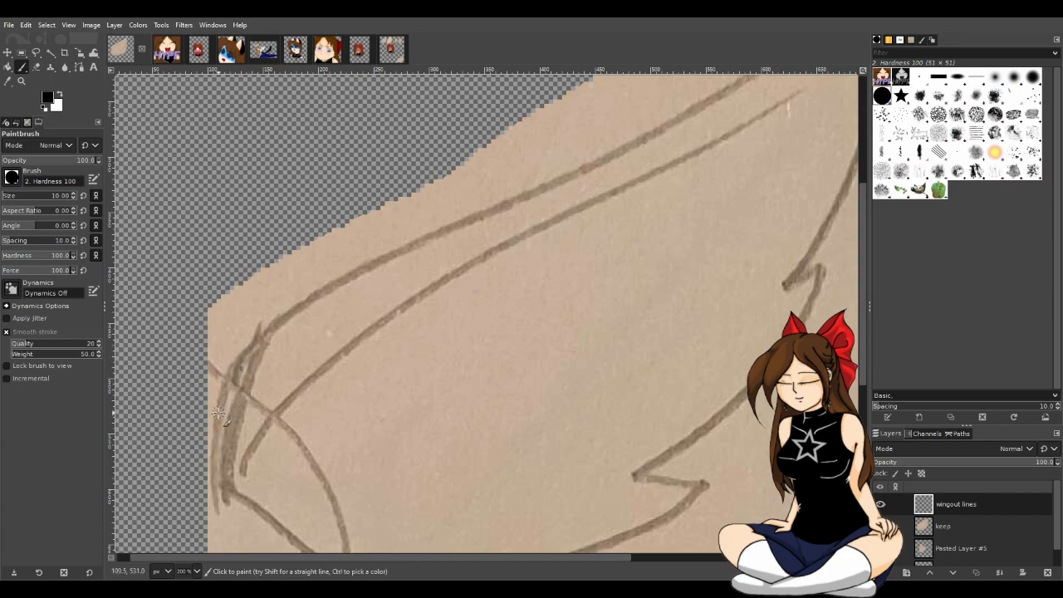
pyautogui.moveTo(219, 414)
pyautogui.mouseDown()
pyautogui.moveTo(264, 334)
pyautogui.moveTo(319, 290)
pyautogui.moveTo(706, 107)
pyautogui.mouseUp()
pyautogui.hotkey('ctrl', 'z')
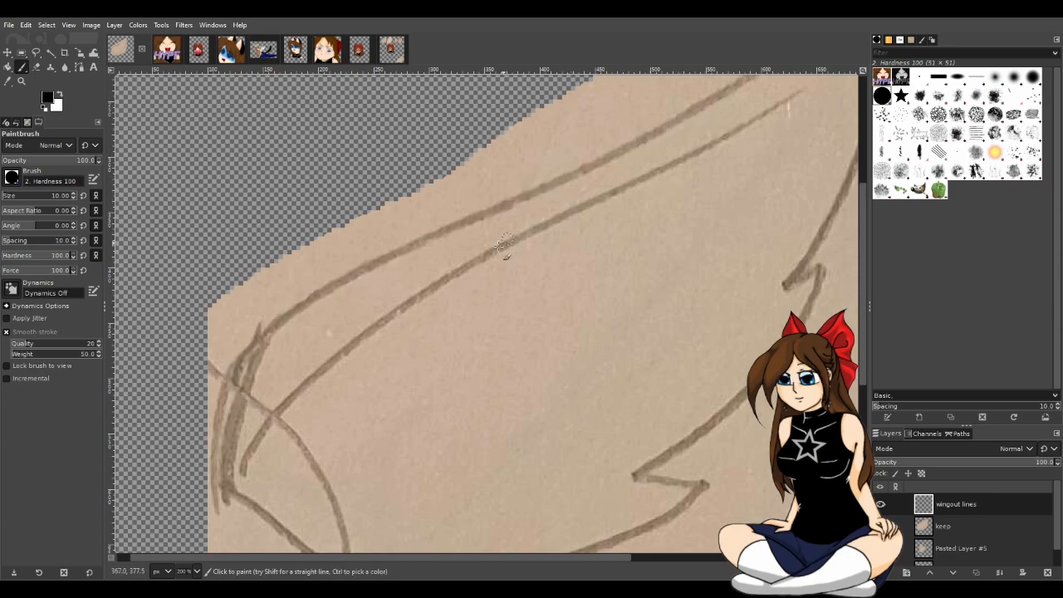
# Try two shorter strokes around the curved start of the upper edge at the base, undoing each.
pyautogui.moveTo(218, 416)
pyautogui.mouseDown()
pyautogui.moveTo(243, 353)
pyautogui.moveTo(289, 308)
pyautogui.moveTo(436, 229)
pyautogui.mouseUp()
pyautogui.hotkey('ctrl', 'z')
pyautogui.hotkey('ctrl', 'z')
pyautogui.moveTo(218, 420)
pyautogui.mouseDown()
pyautogui.moveTo(238, 364)
pyautogui.moveTo(305, 298)
pyautogui.mouseUp()
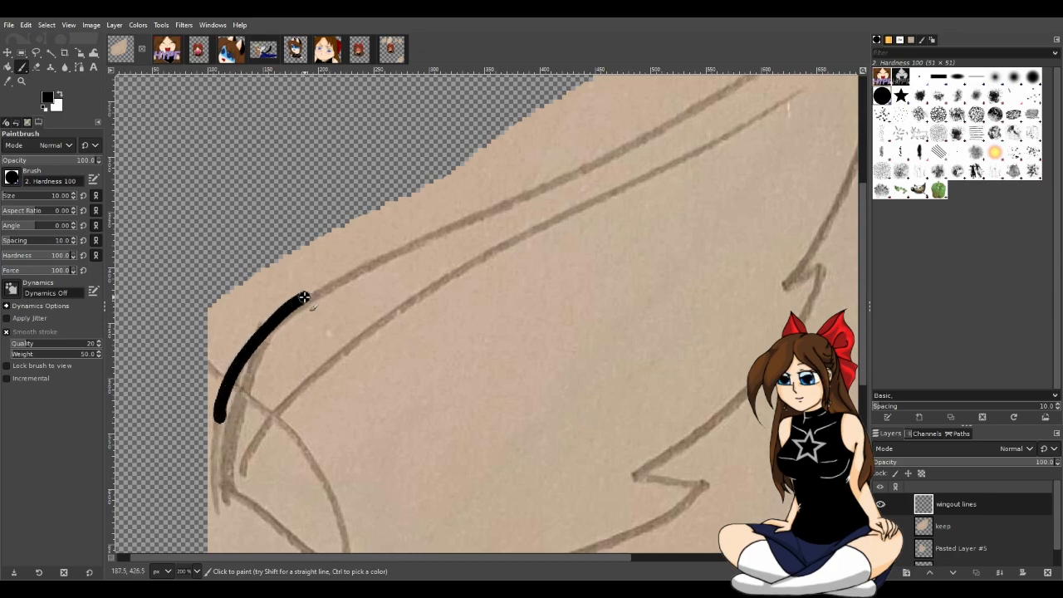
pyautogui.hotkey('ctrl', 'z')
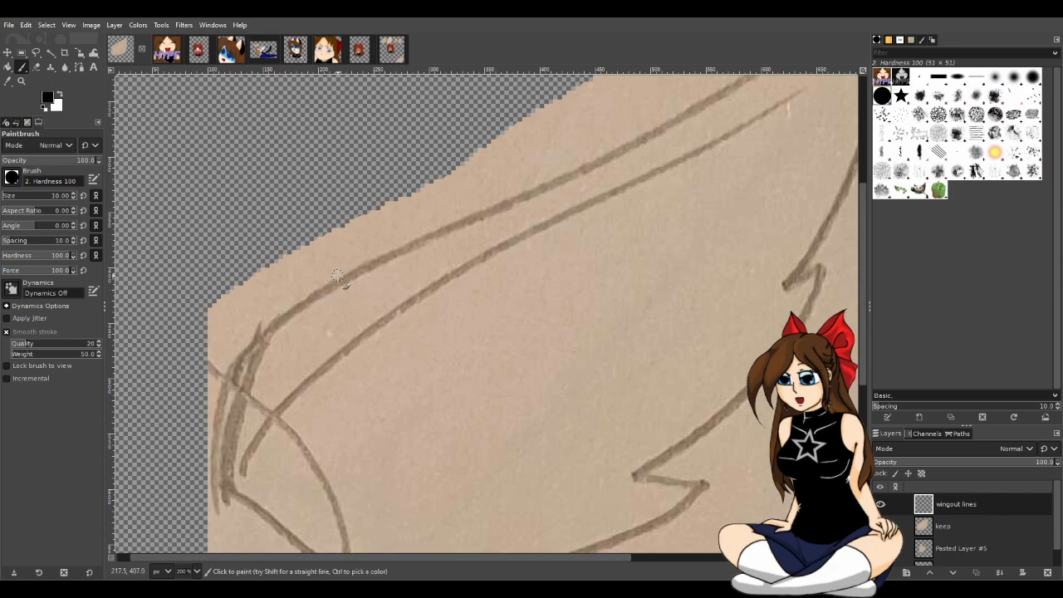
# Try two short size 10 strokes along the first stretch of the upper edge near the wing's base, undoing each.
pyautogui.scroll(-3, 338, 277)
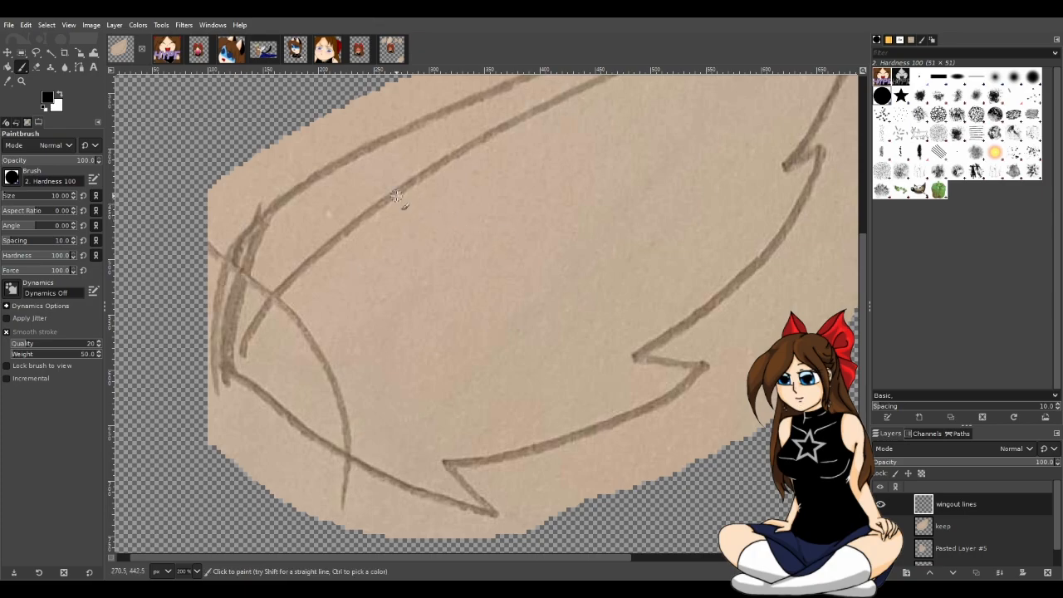
pyautogui.scroll(3, 397, 196)
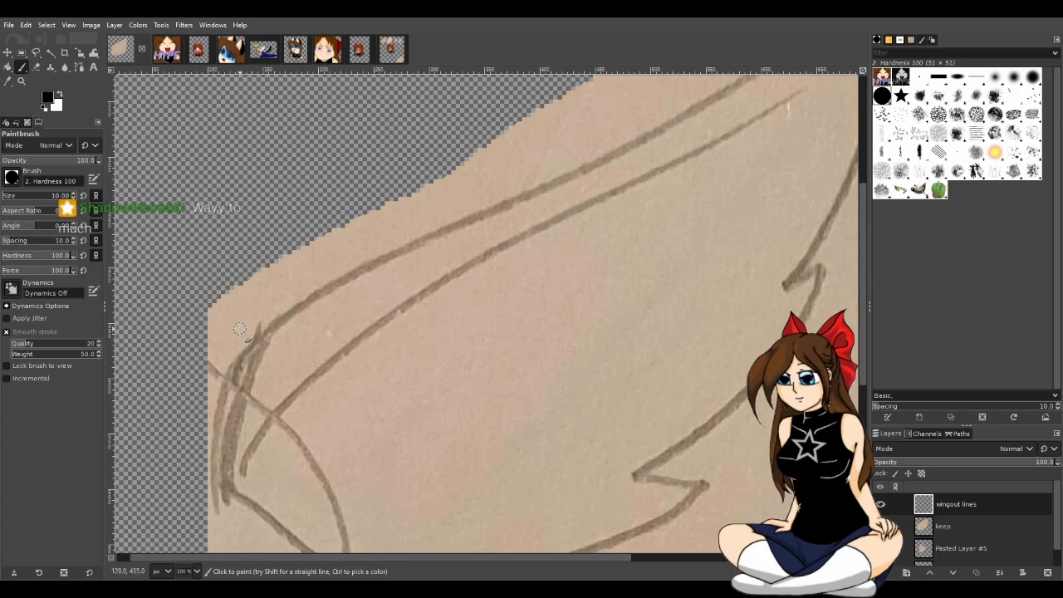
pyautogui.moveTo(250, 348); pyautogui.dragTo(342, 281)
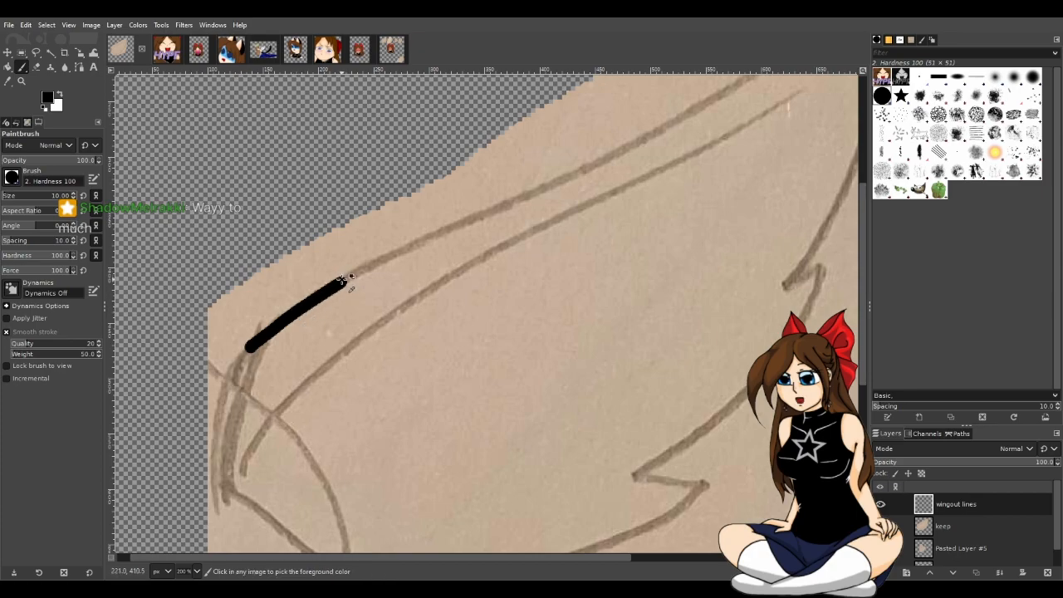
pyautogui.hotkey('ctrl', 'z')
pyautogui.moveTo(271, 328); pyautogui.dragTo(336, 280)
pyautogui.hotkey('ctrl', 'z')
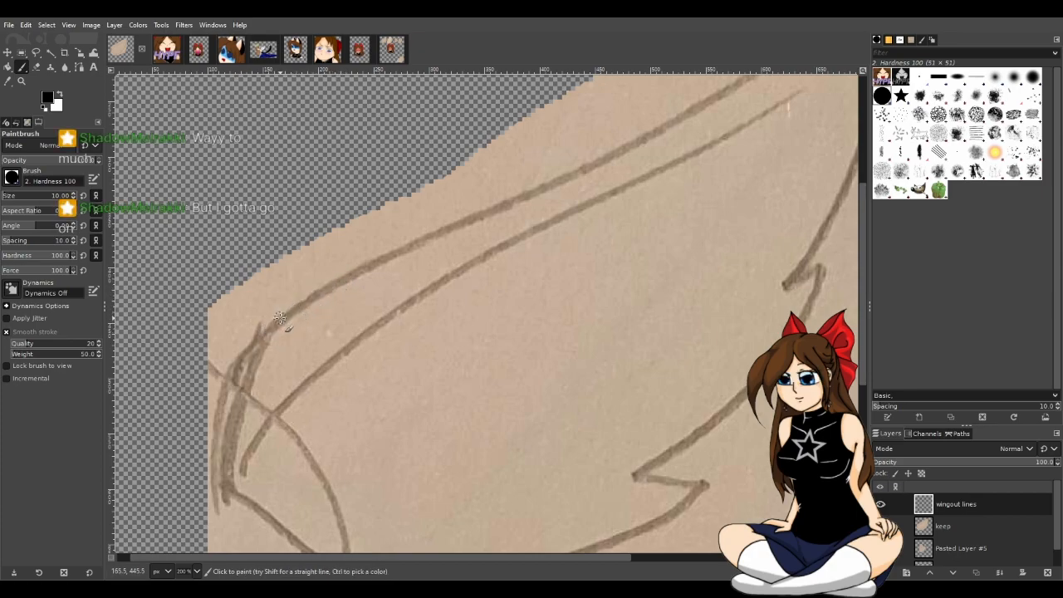
# Ink the wing's upper edge in black from near the base to the tip with two overlapping size 10 brush strokes.
pyautogui.moveTo(280, 320); pyautogui.dragTo(742, 82)
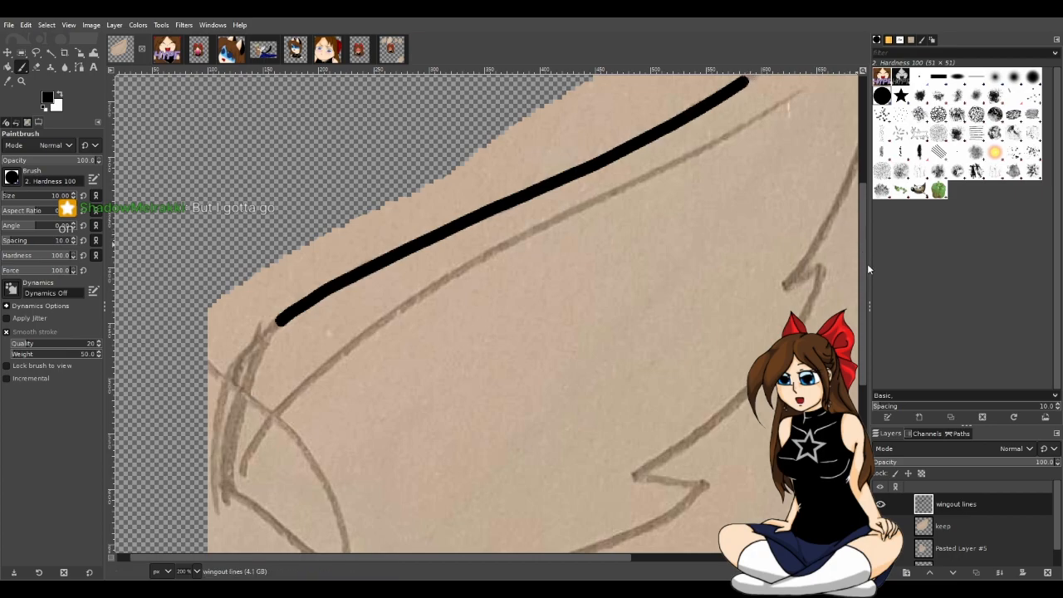
pyautogui.scroll(5, 867, 257)
pyautogui.scroll(1, 748, 287)
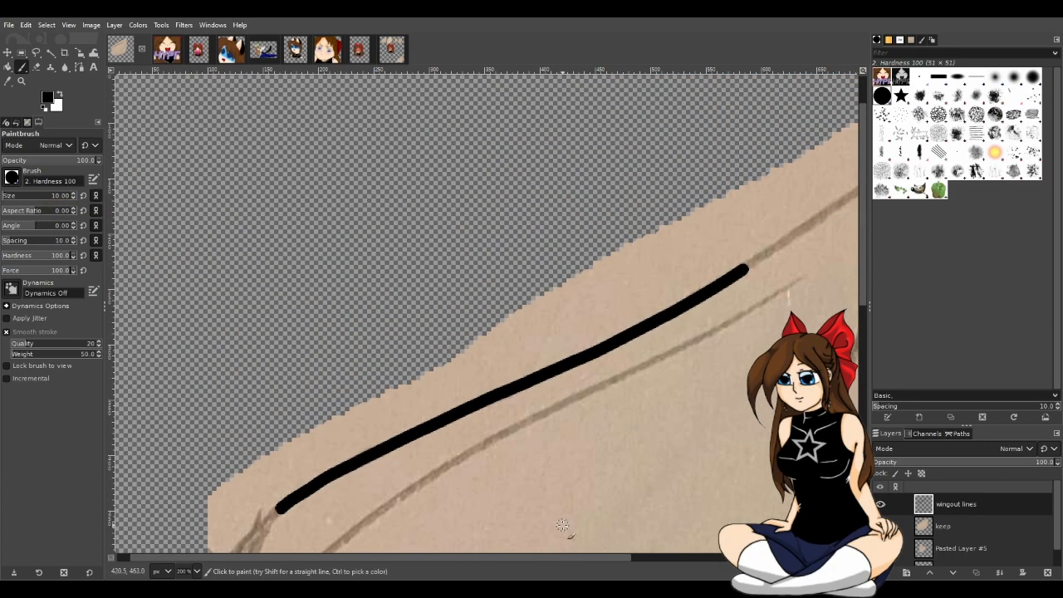
pyautogui.hscroll(5, 601, 548)
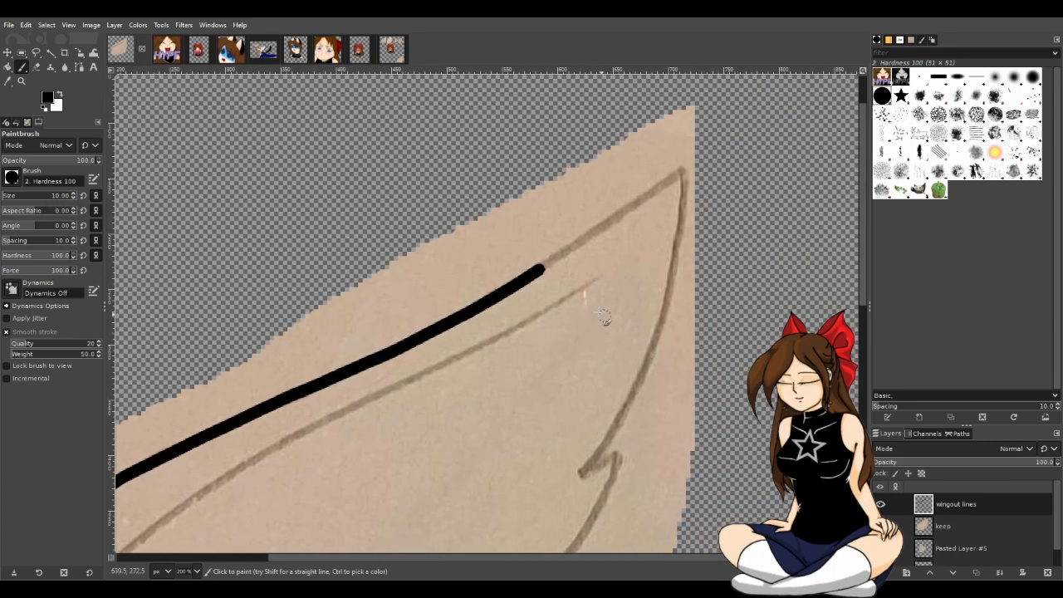
pyautogui.moveTo(678, 171); pyautogui.dragTo(486, 301)
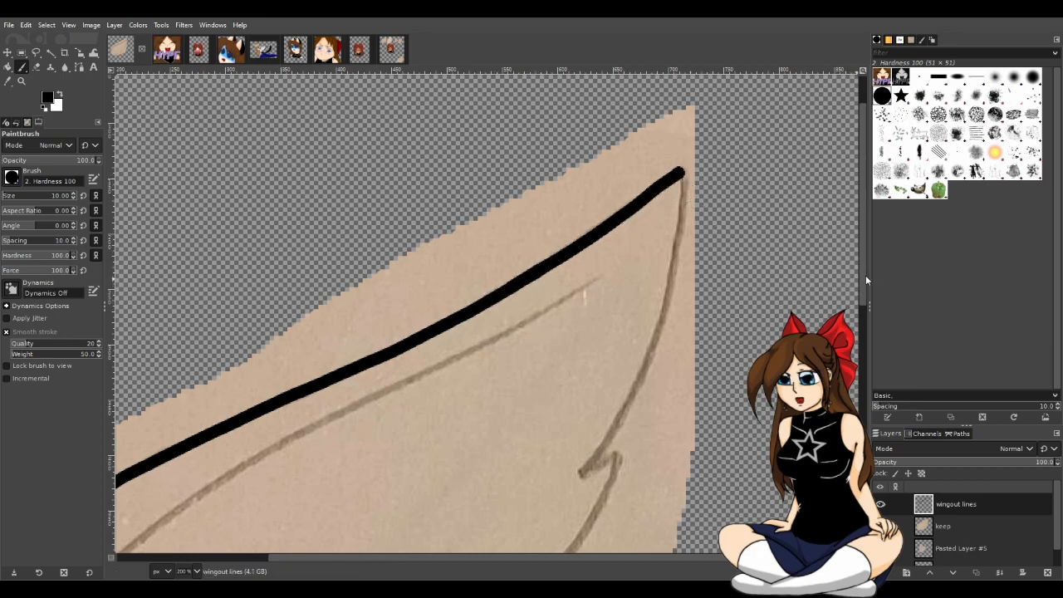
# Try three strokes from the wing tip down the outer edge, the longest reaching the first feather notch, undoing each.
pyautogui.scroll(-3, 864, 278)
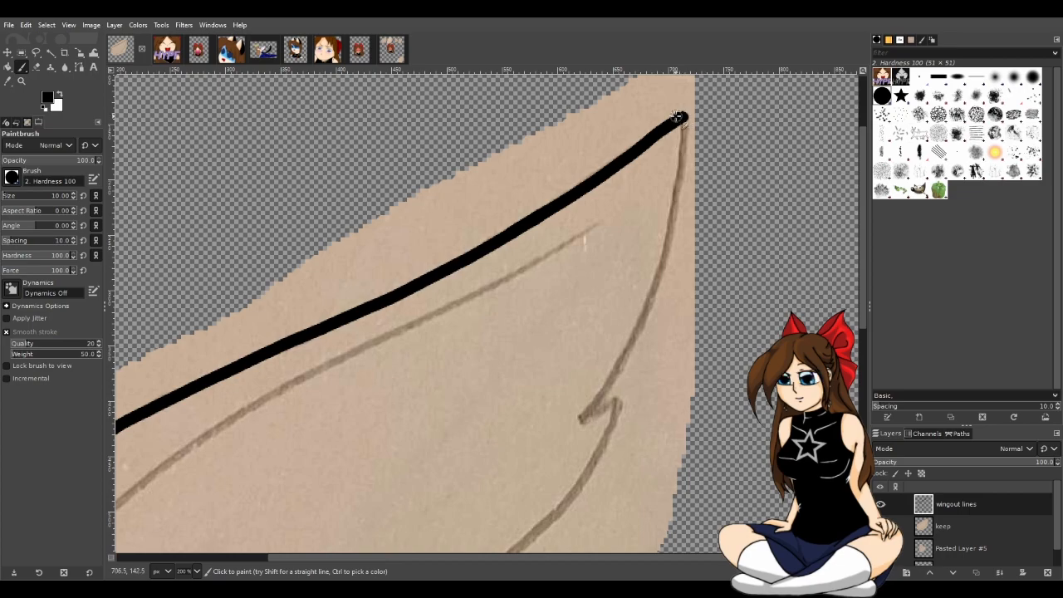
pyautogui.moveTo(680, 121); pyautogui.dragTo(671, 181)
pyautogui.hotkey('ctrl', 'z')
pyautogui.moveTo(680, 120); pyautogui.dragTo(669, 204)
pyautogui.hotkey('ctrl', 'z')
pyautogui.moveTo(681, 135)
pyautogui.mouseDown()
pyautogui.moveTo(646, 292)
pyautogui.moveTo(580, 415)
pyautogui.mouseUp()
pyautogui.hotkey('ctrl', 'z')
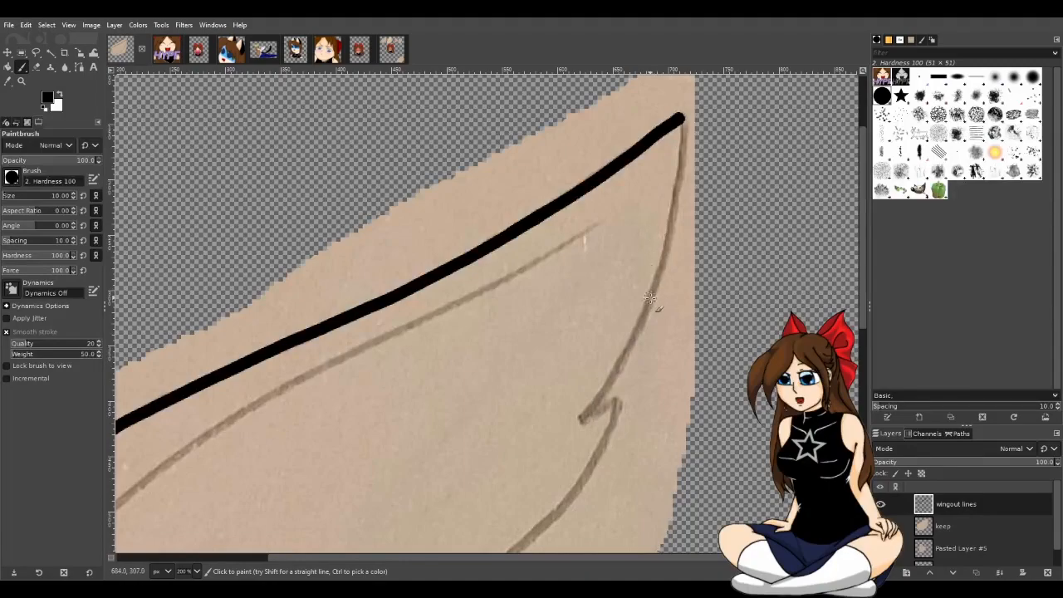